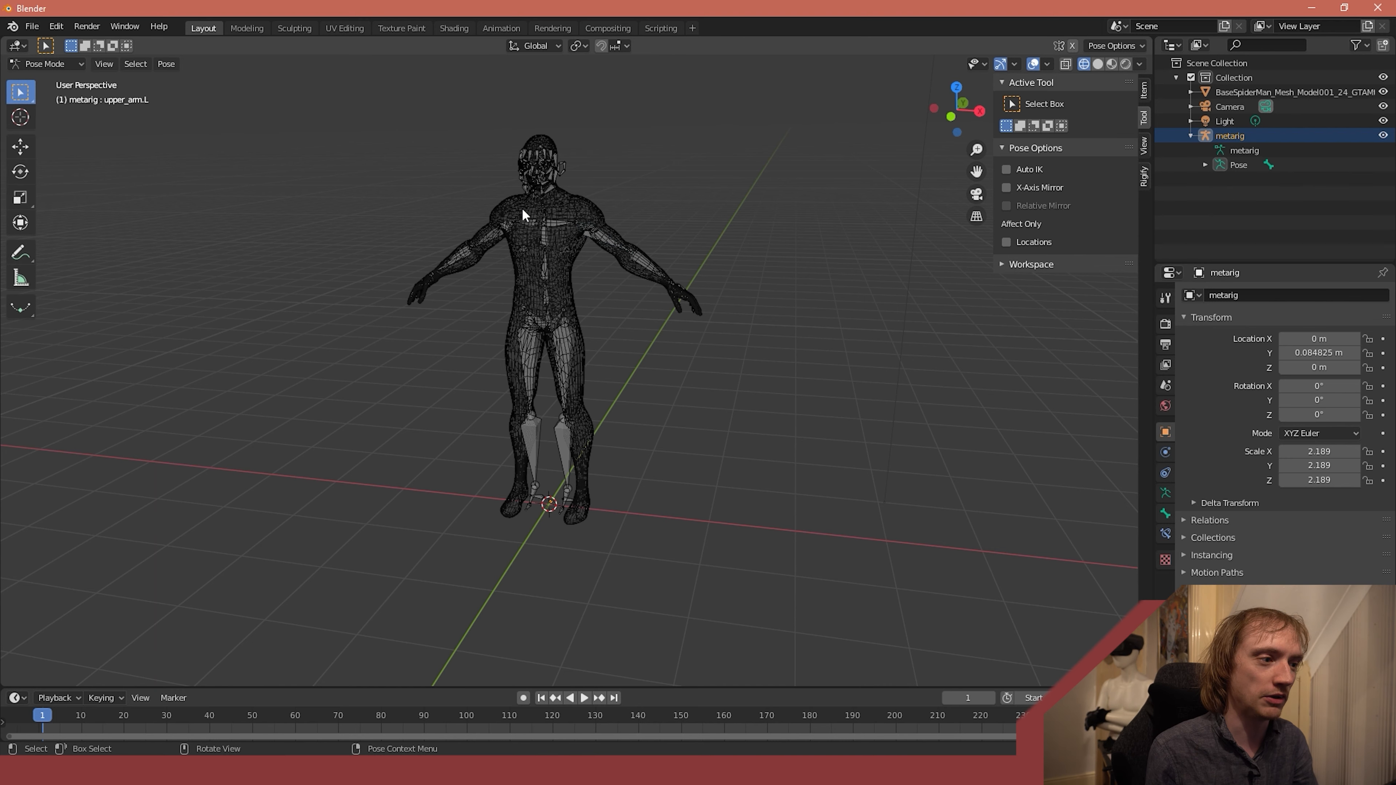
# - Try rotating the metarig's right shoulder bone by about -17° and undo the rotation
pyautogui.moveTo(405, 306); pyautogui.dragTo(474, 360, button='middle')
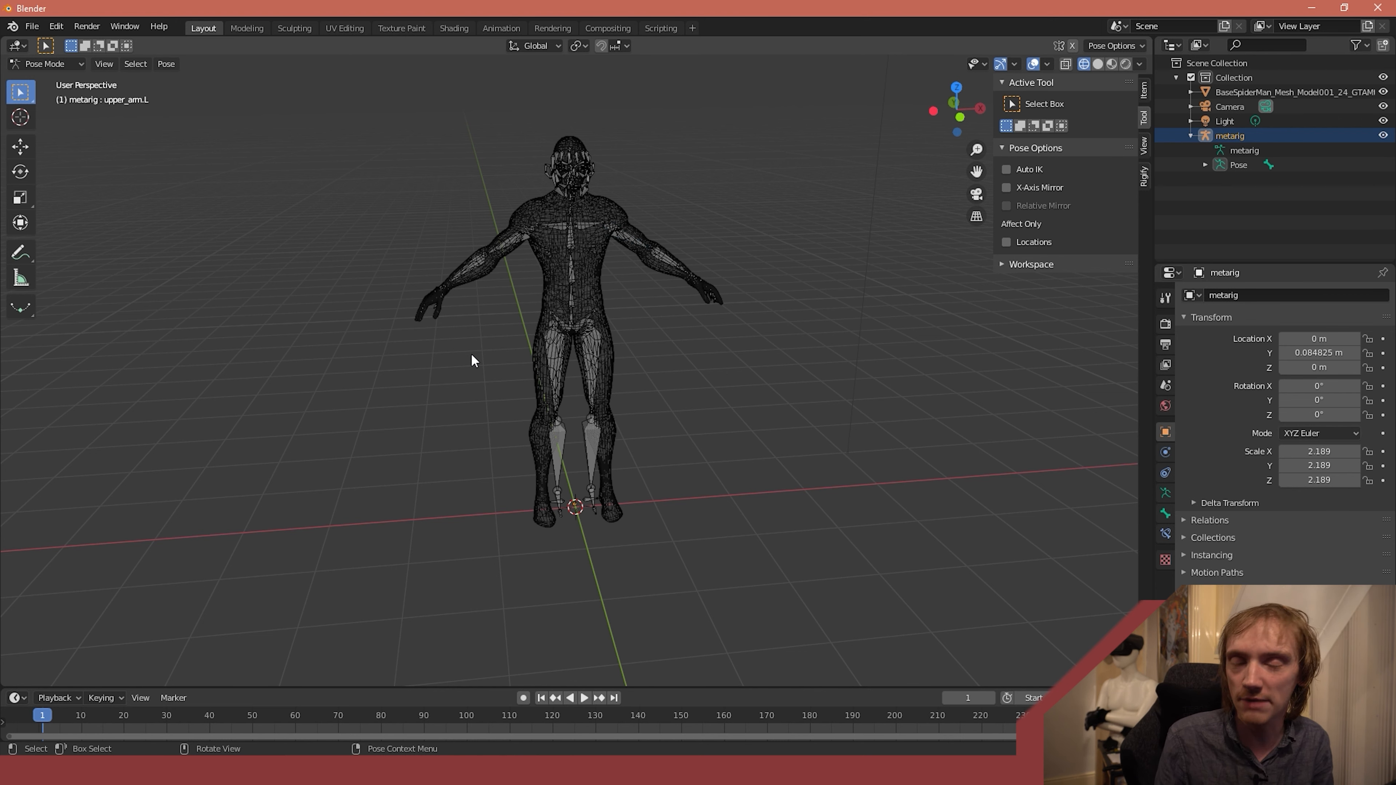
pyautogui.click(548, 227)
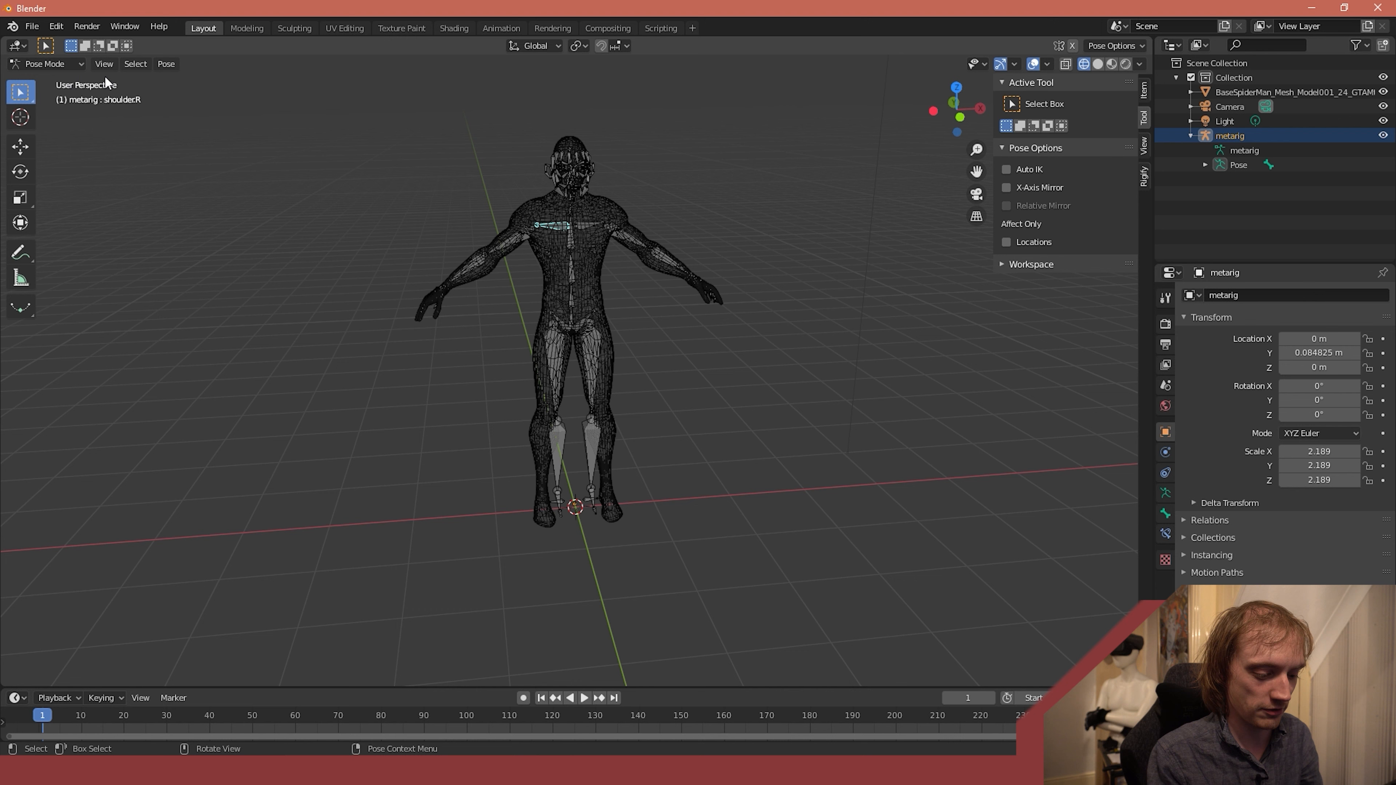
pyautogui.press('r')
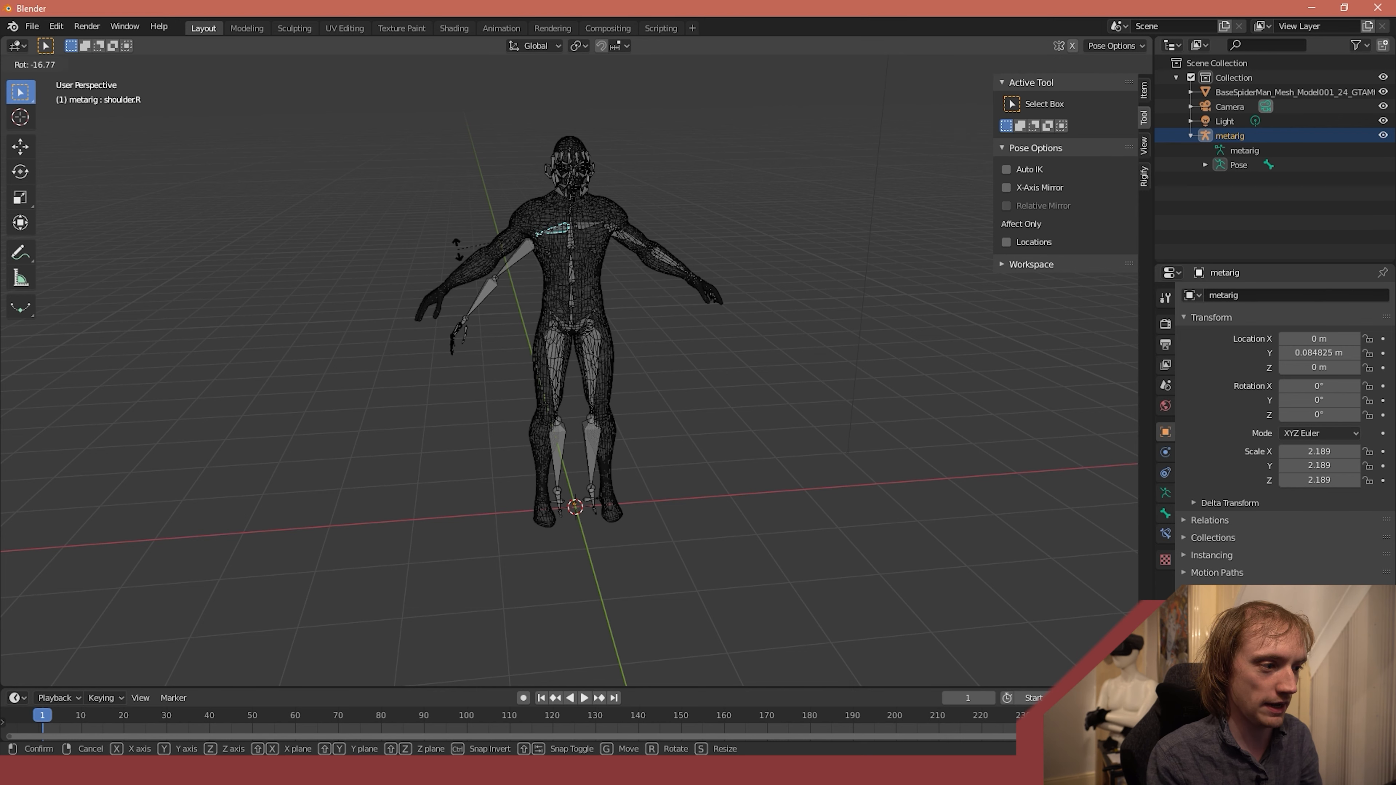
pyautogui.click(457, 249)
pyautogui.hotkey('ctrl', 'z')
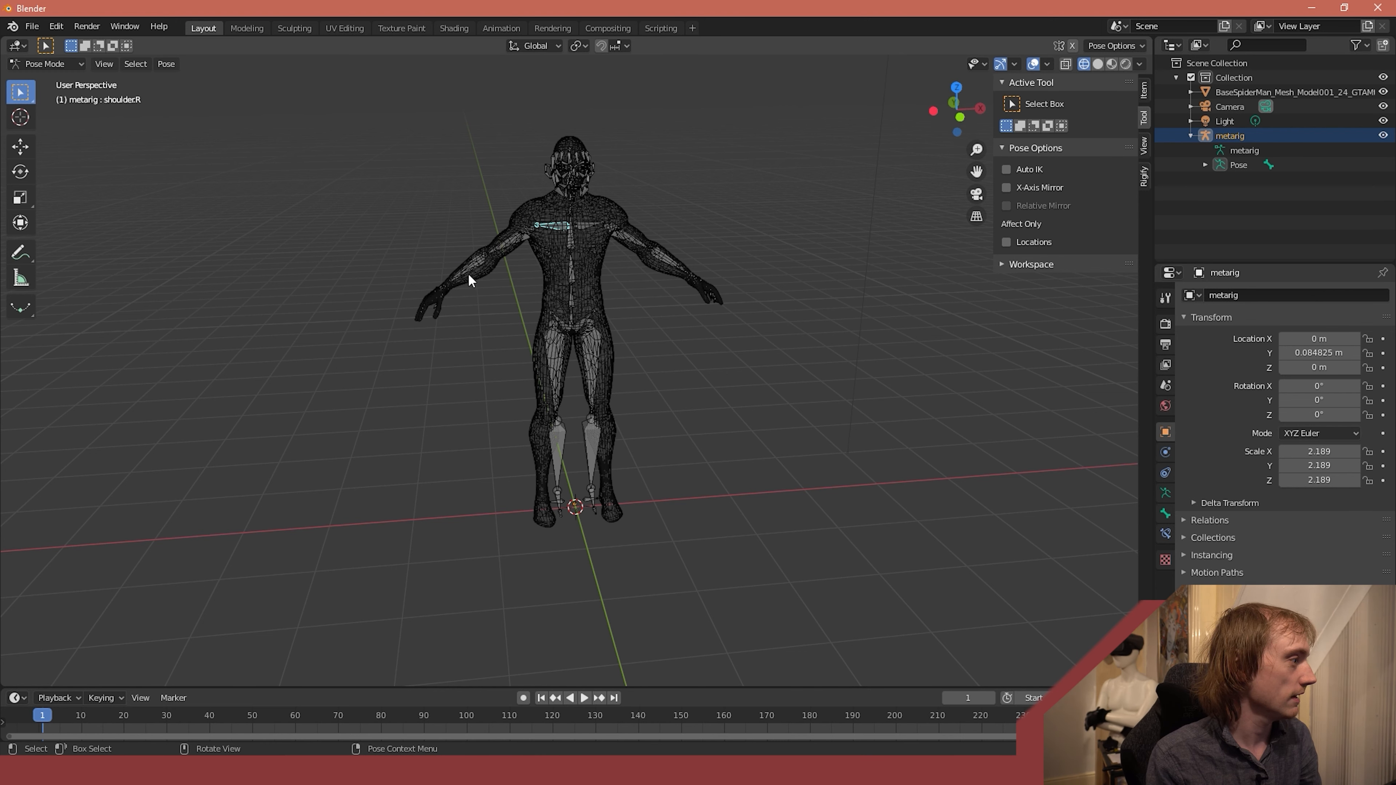
# - Switch to Object Mode and parent the body mesh to the metarig armature
pyautogui.click(604, 300)
pyautogui.click(592, 250)
pyautogui.click(47, 64)
pyautogui.click(41, 73)
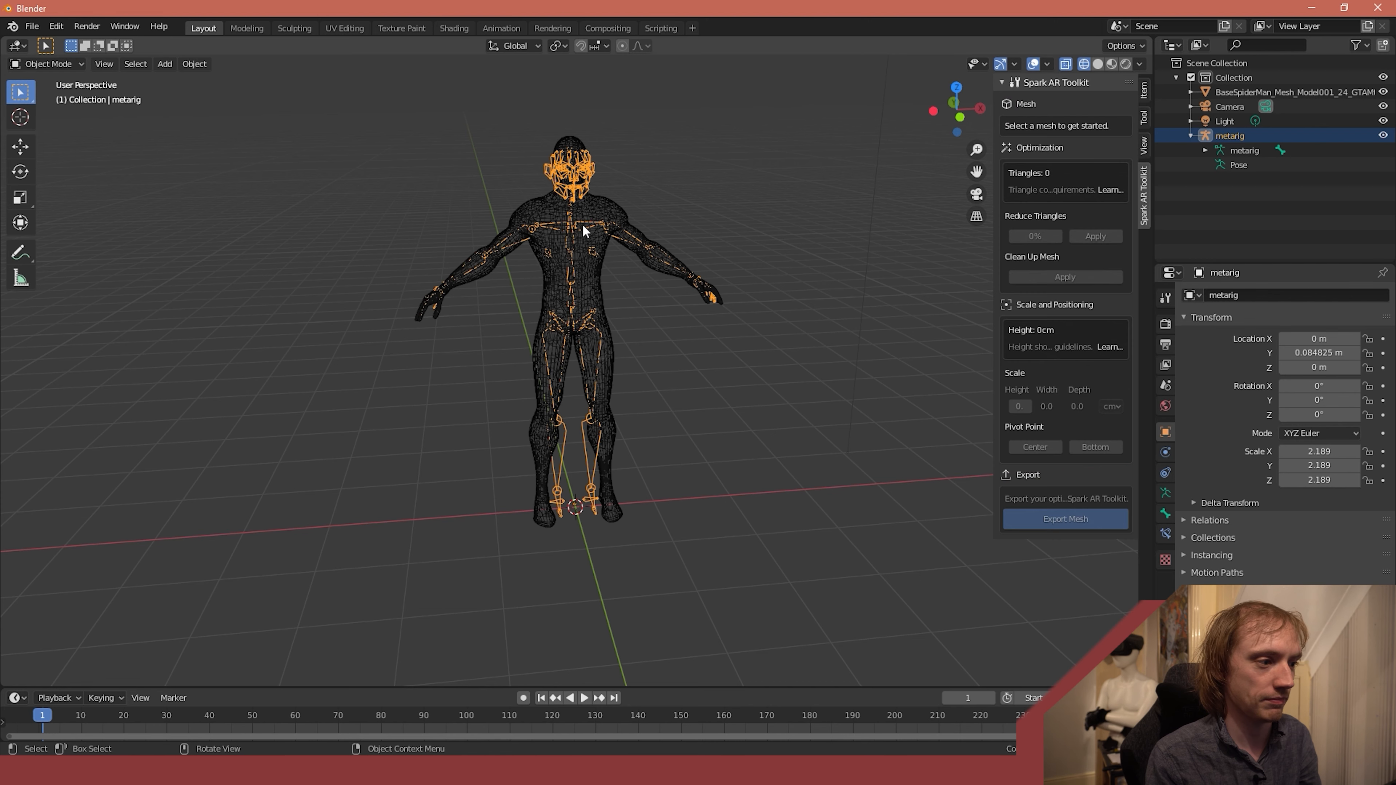
pyautogui.click(591, 285)
pyautogui.keyDown('shift'); pyautogui.click(569, 184); pyautogui.keyUp('shift')
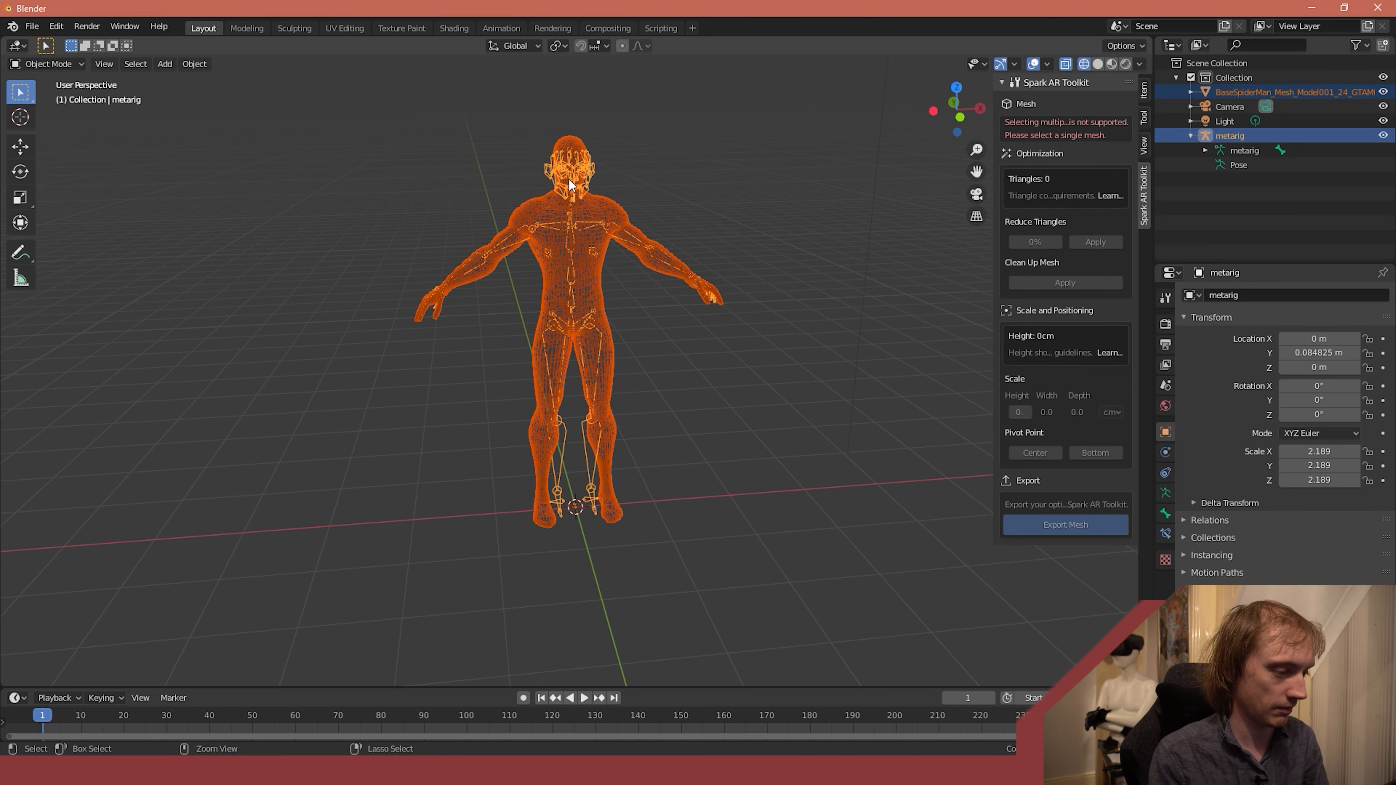
pyautogui.hotkey('ctrl', 'p')
pyautogui.click(569, 185)
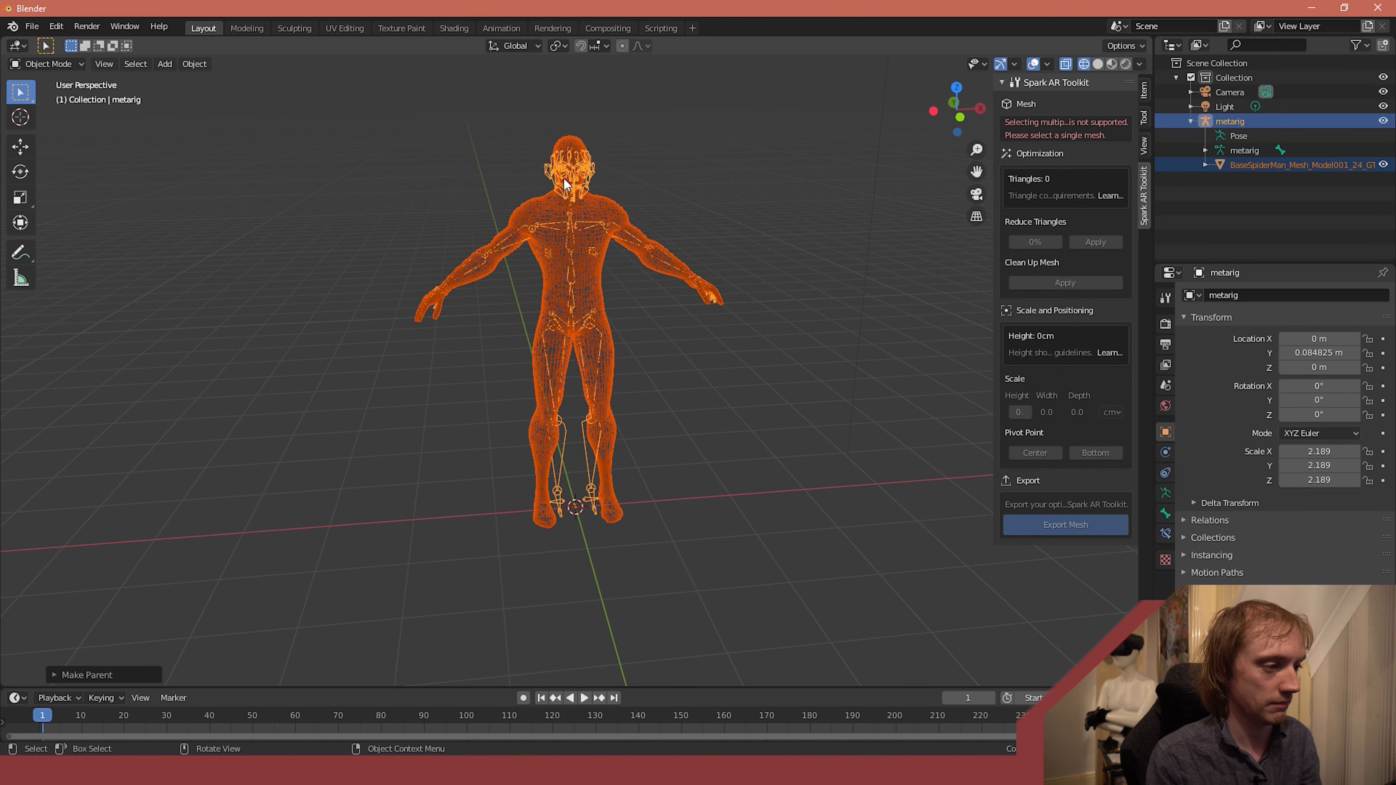
# - Test the parented rig in Pose Mode by rotating the right upper arm bone and the forearm bone
pyautogui.click(442, 202)
pyautogui.click(47, 64)
pyautogui.click(44, 112)
pyautogui.click(499, 251)
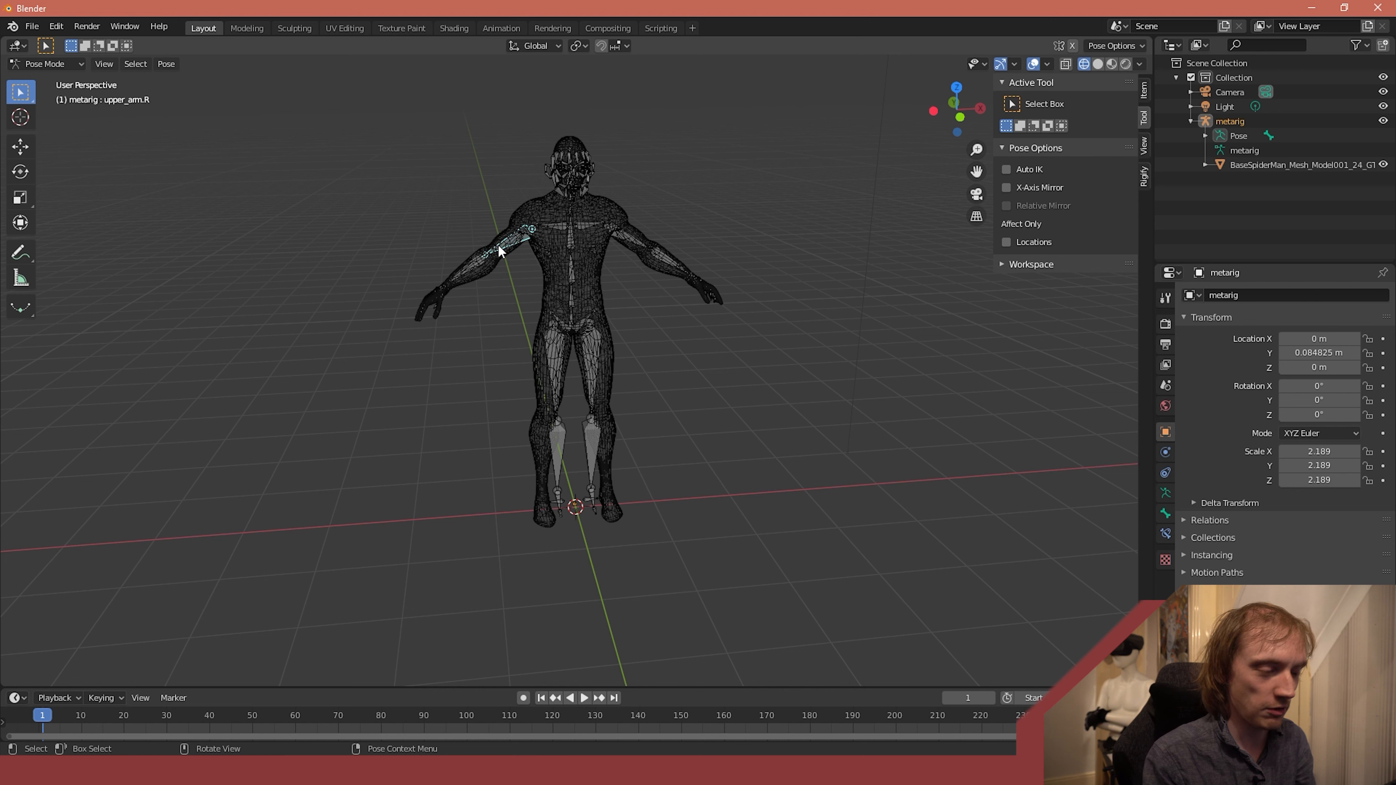
pyautogui.press('r')
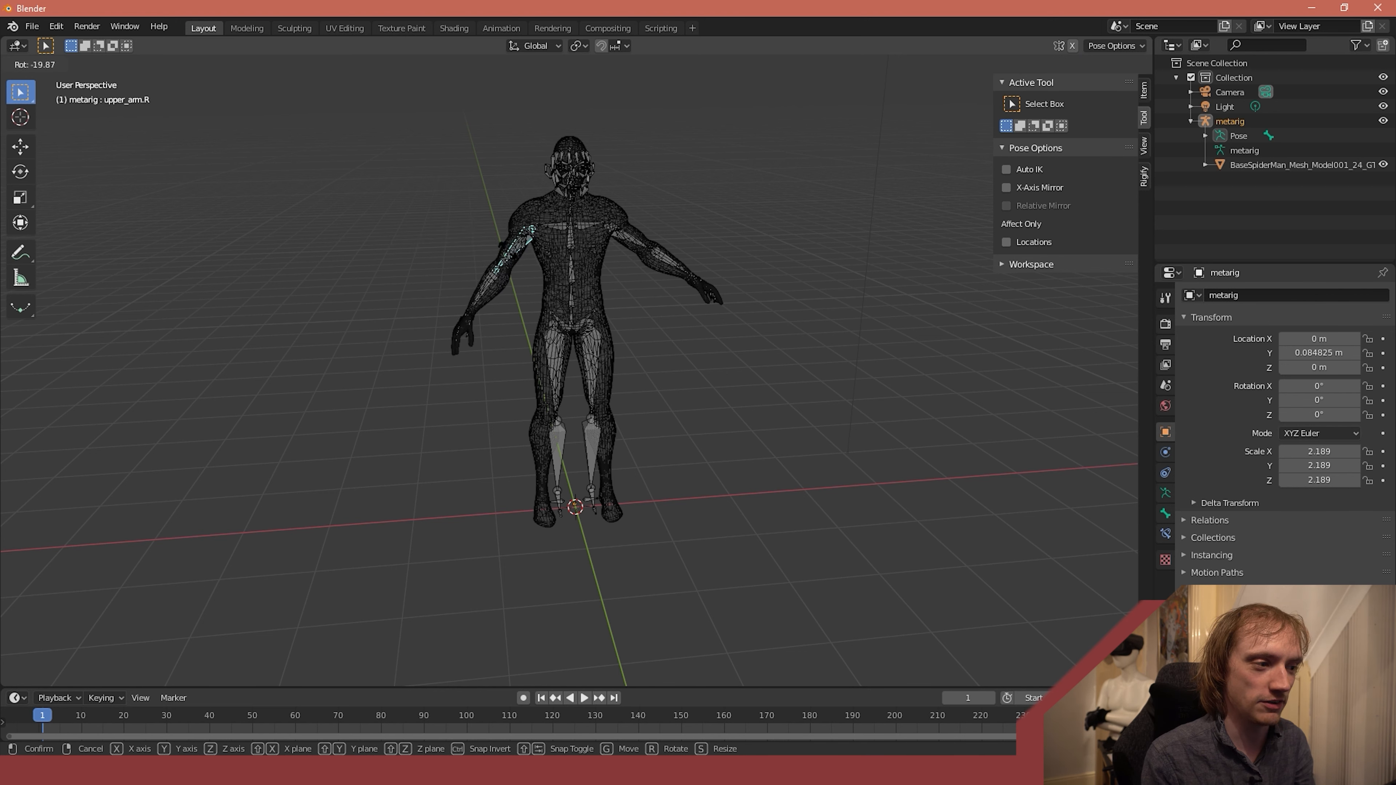
pyautogui.click(498, 246)
pyautogui.click(471, 262)
pyautogui.press('r')
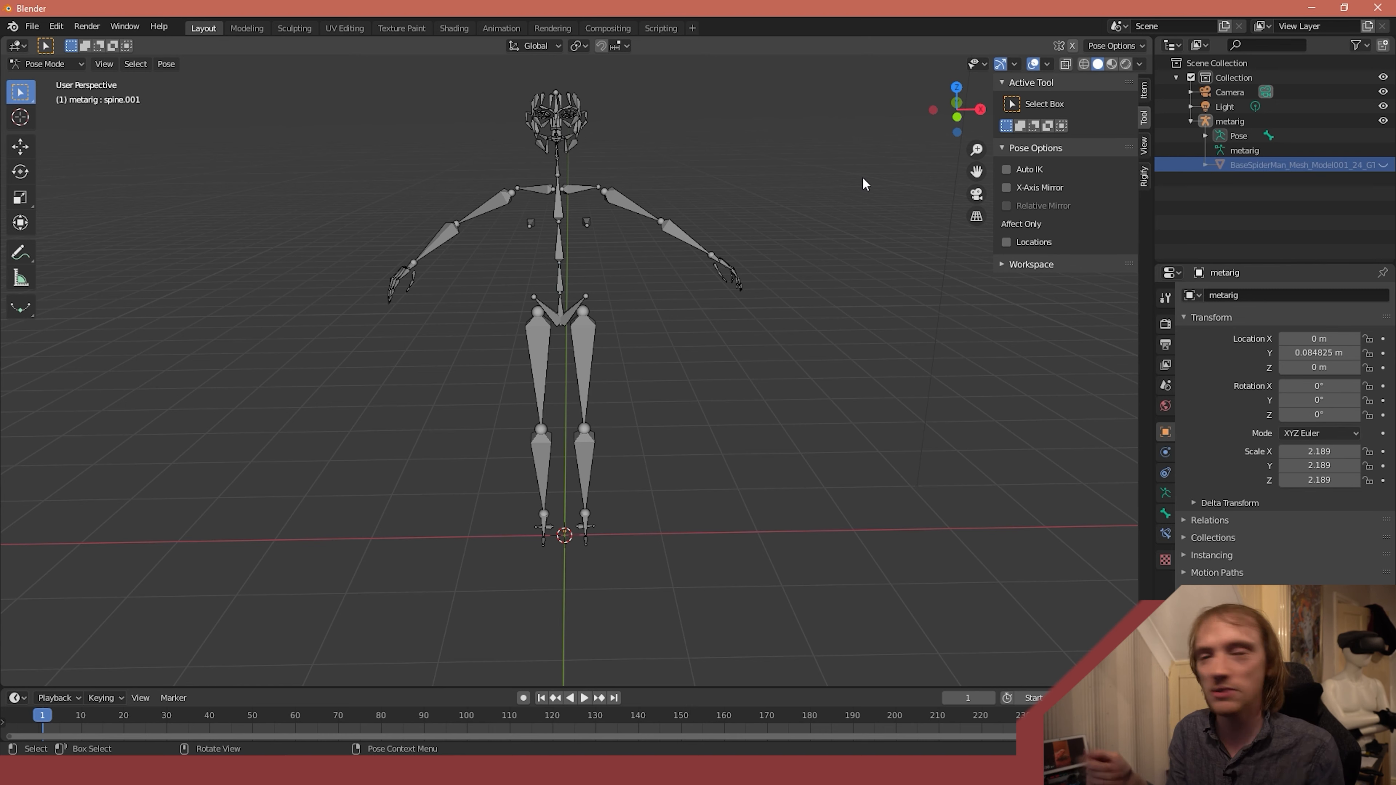
# - Search the add-on preferences for "rig" to check the Rigify add-on, and close the preferences
pyautogui.moveTo(773, 237)
pyautogui.mouseDown(button='middle')
pyautogui.moveTo(674, 225)
pyautogui.moveTo(661, 237)
pyautogui.moveTo(768, 247)
pyautogui.mouseUp(button='middle')
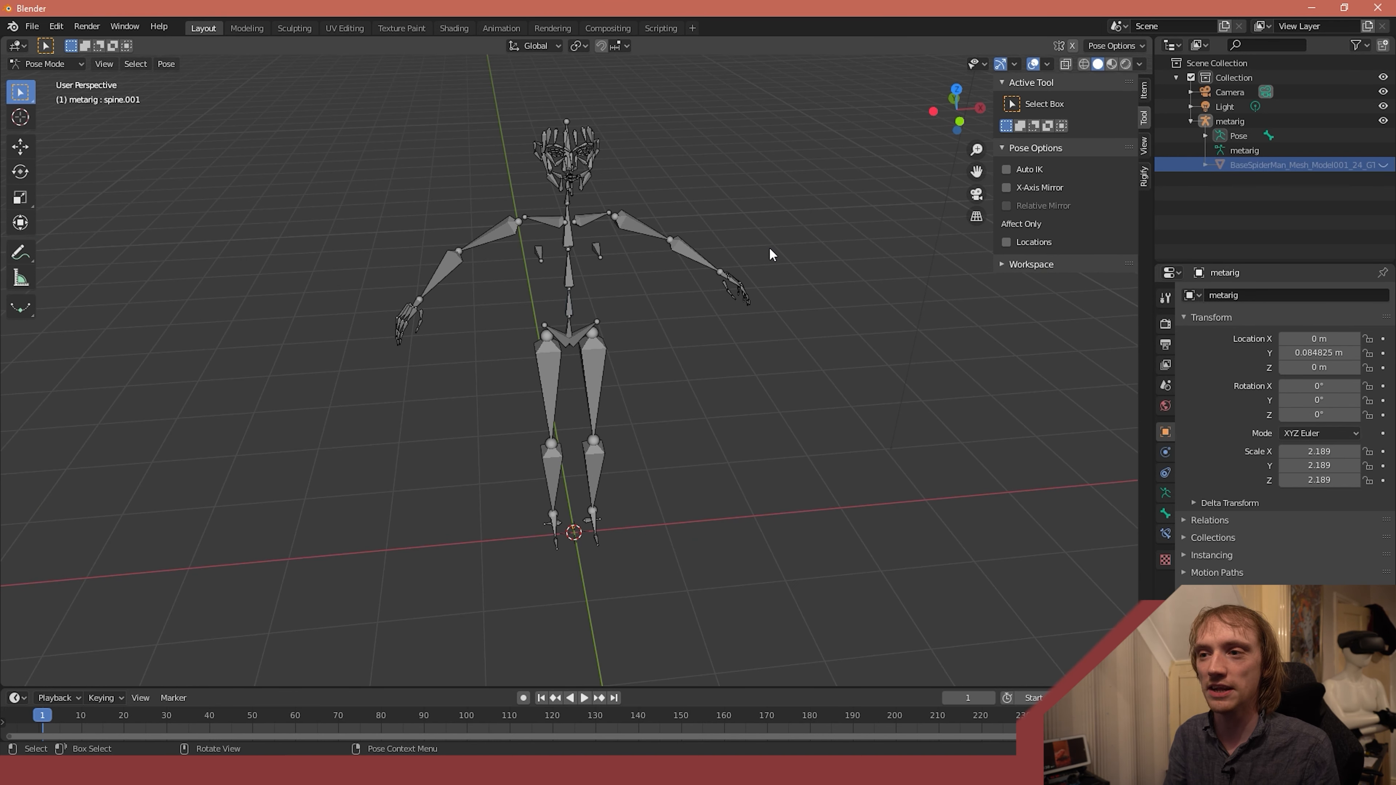
pyautogui.click(50, 28)
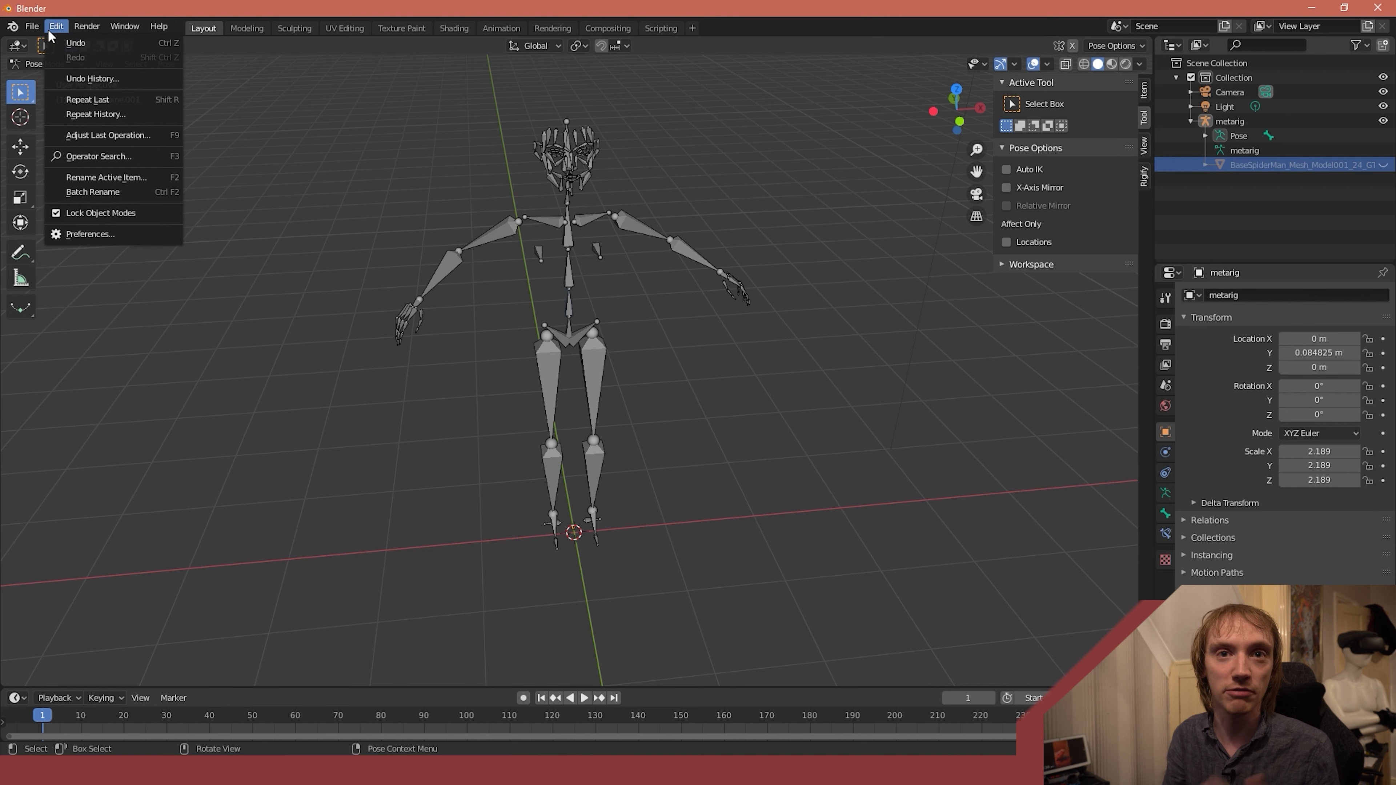
pyautogui.click(71, 232)
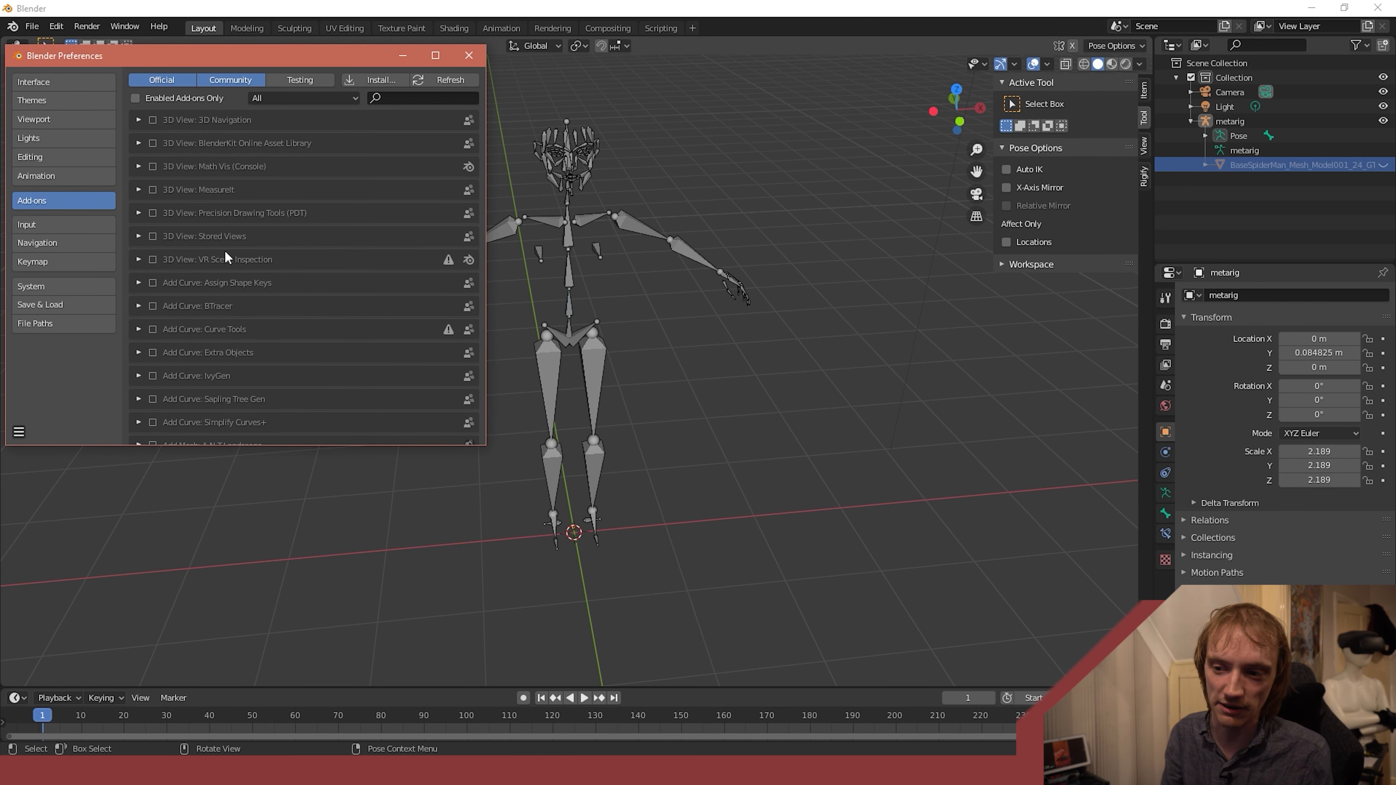
pyautogui.click(390, 97)
pyautogui.write('rigi')
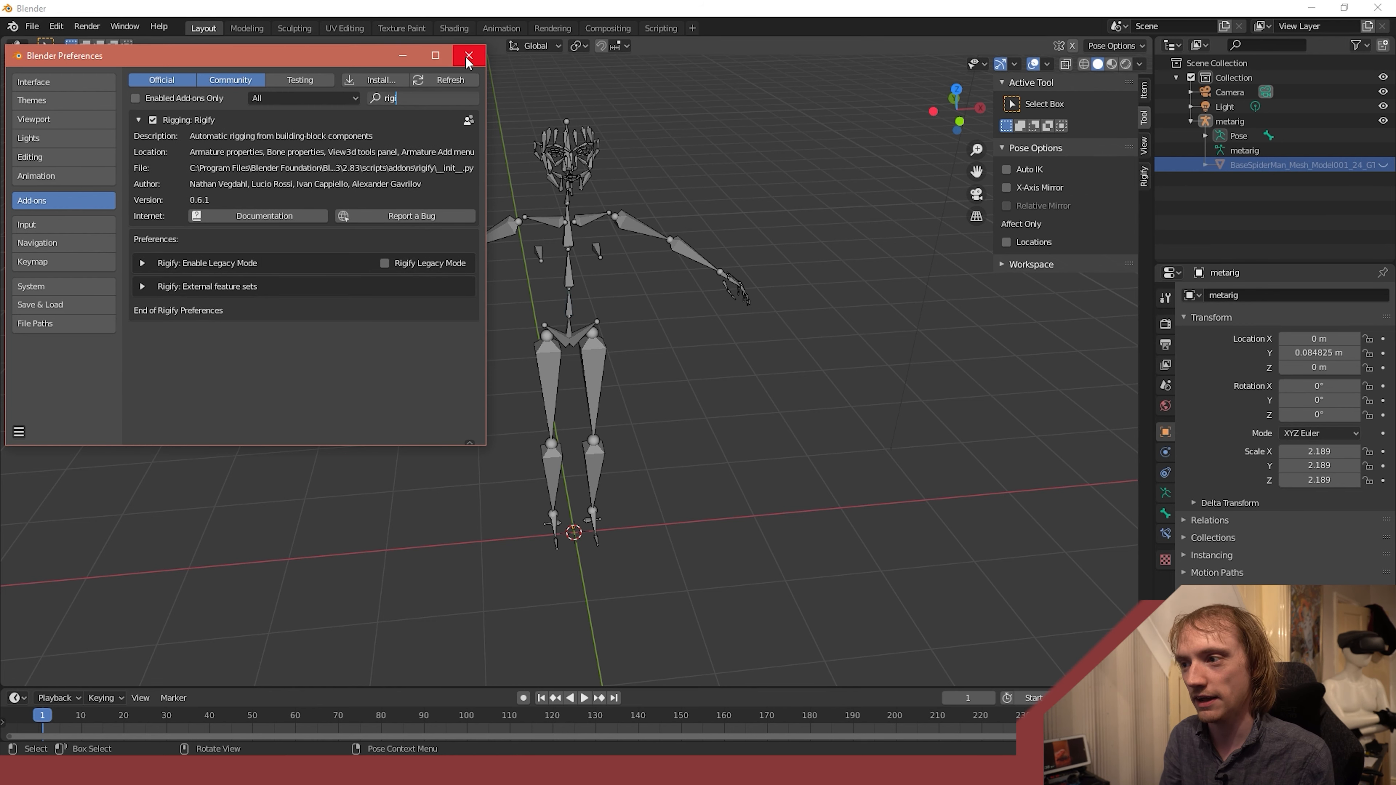
pyautogui.click(468, 55)
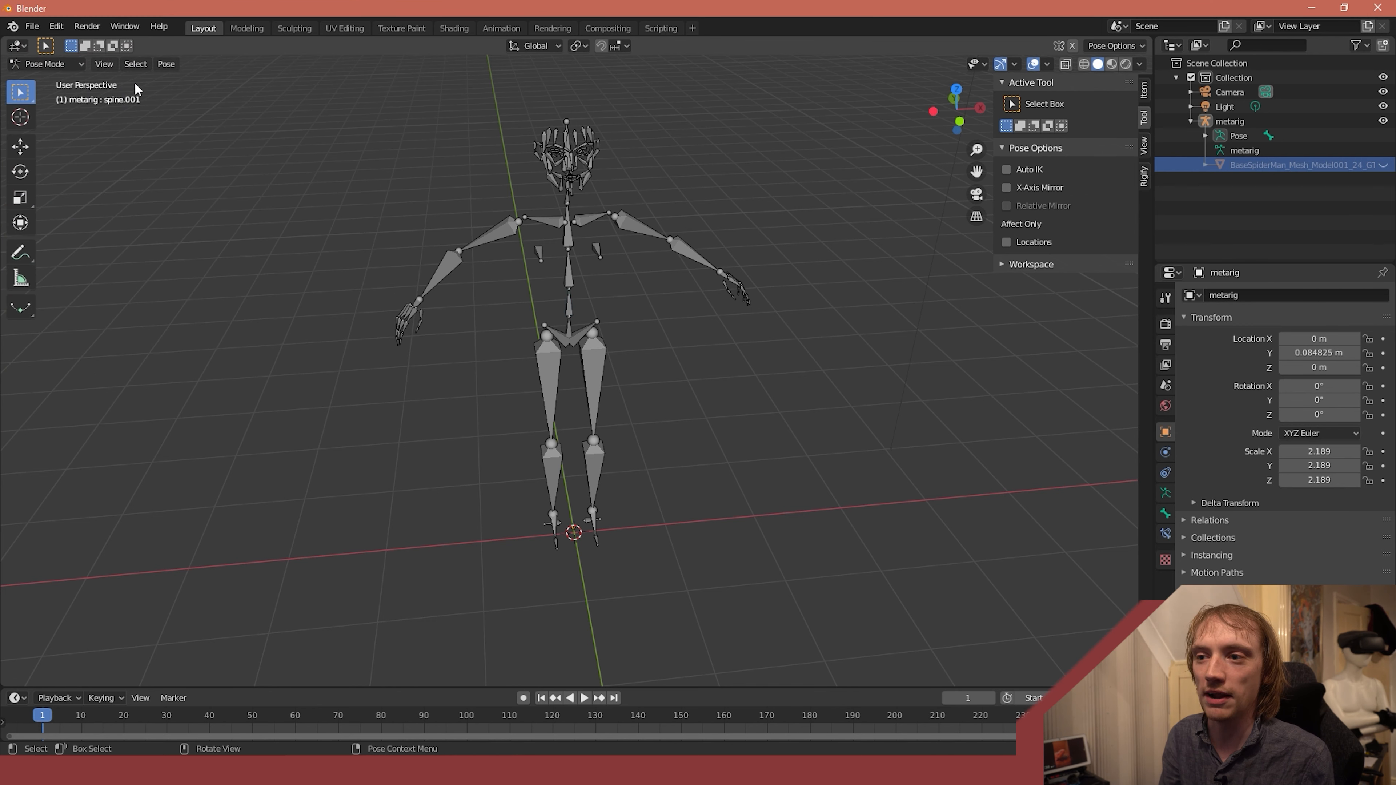
# - Return to Object Mode and look through the armature options available for adding to the scene
pyautogui.click(47, 63)
pyautogui.click(44, 81)
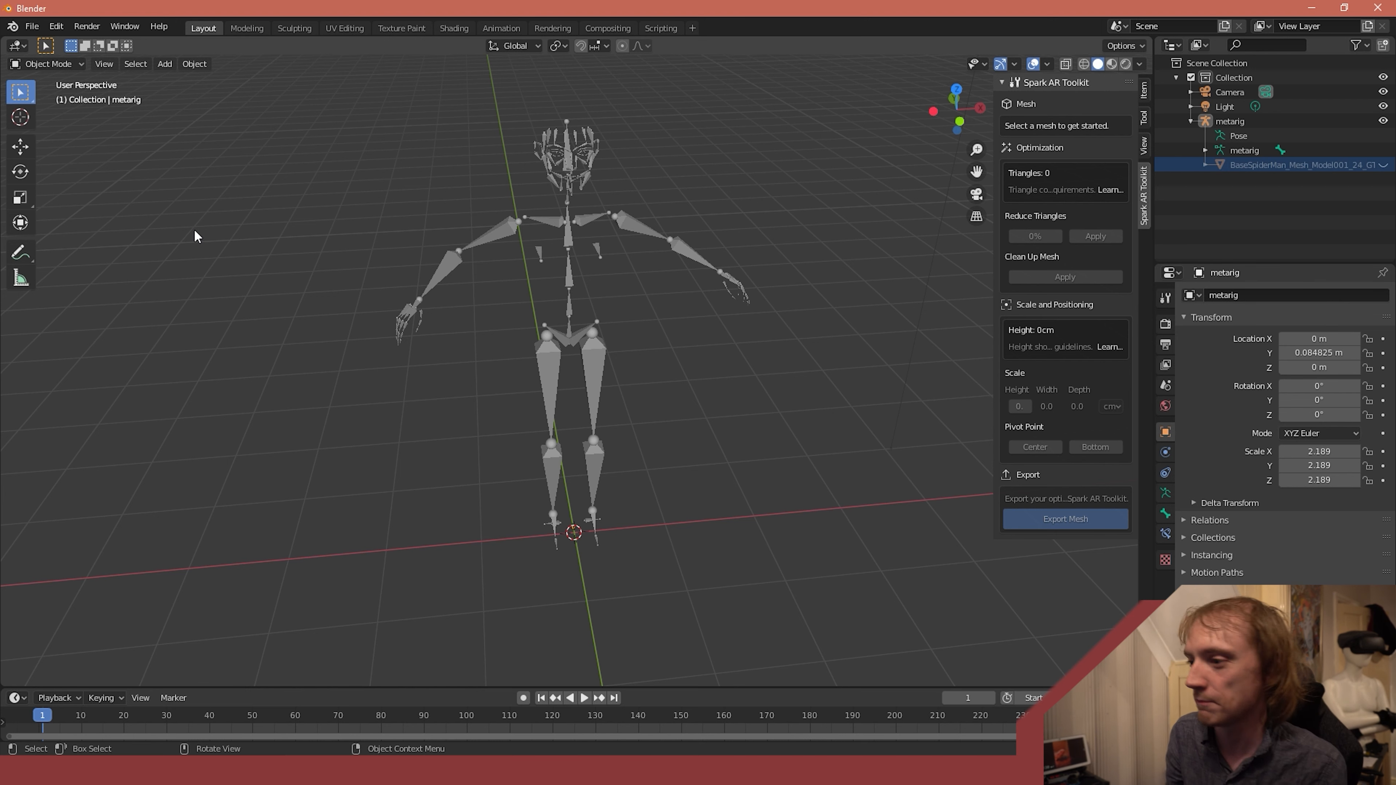
pyautogui.click(165, 63)
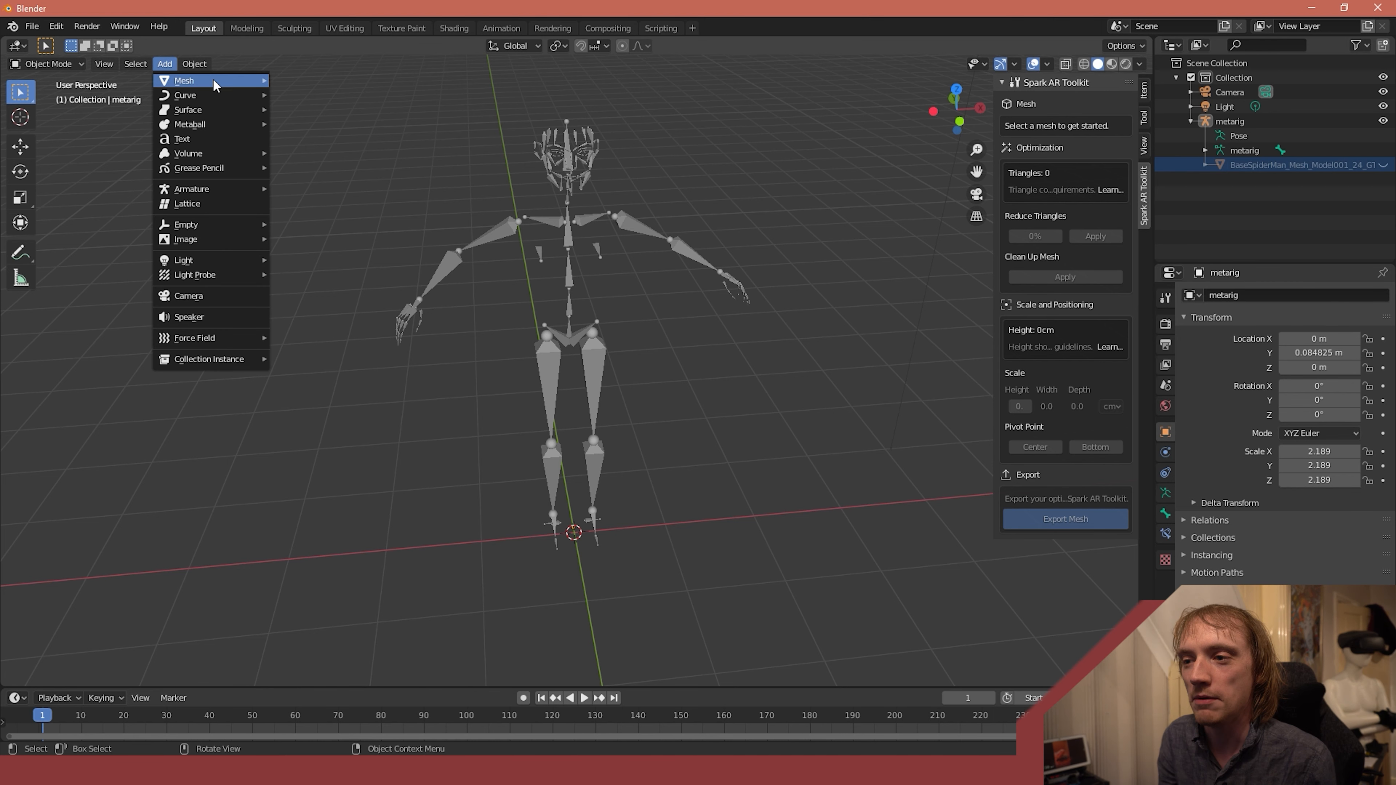
pyautogui.moveTo(214, 80)
pyautogui.moveTo(231, 189)
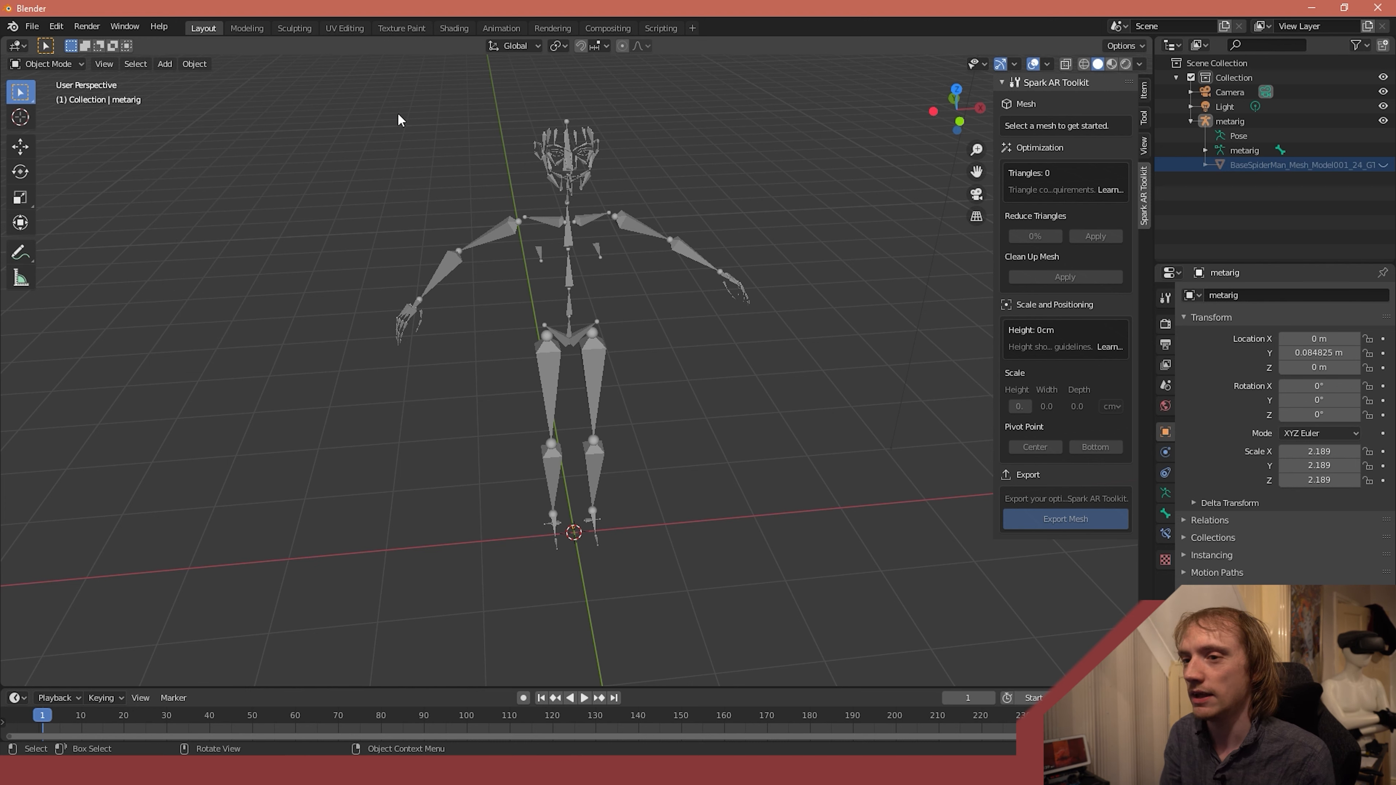
# - Start a new General file in place of the current rigged character scene
pyautogui.click(32, 26)
pyautogui.moveTo(50, 28)
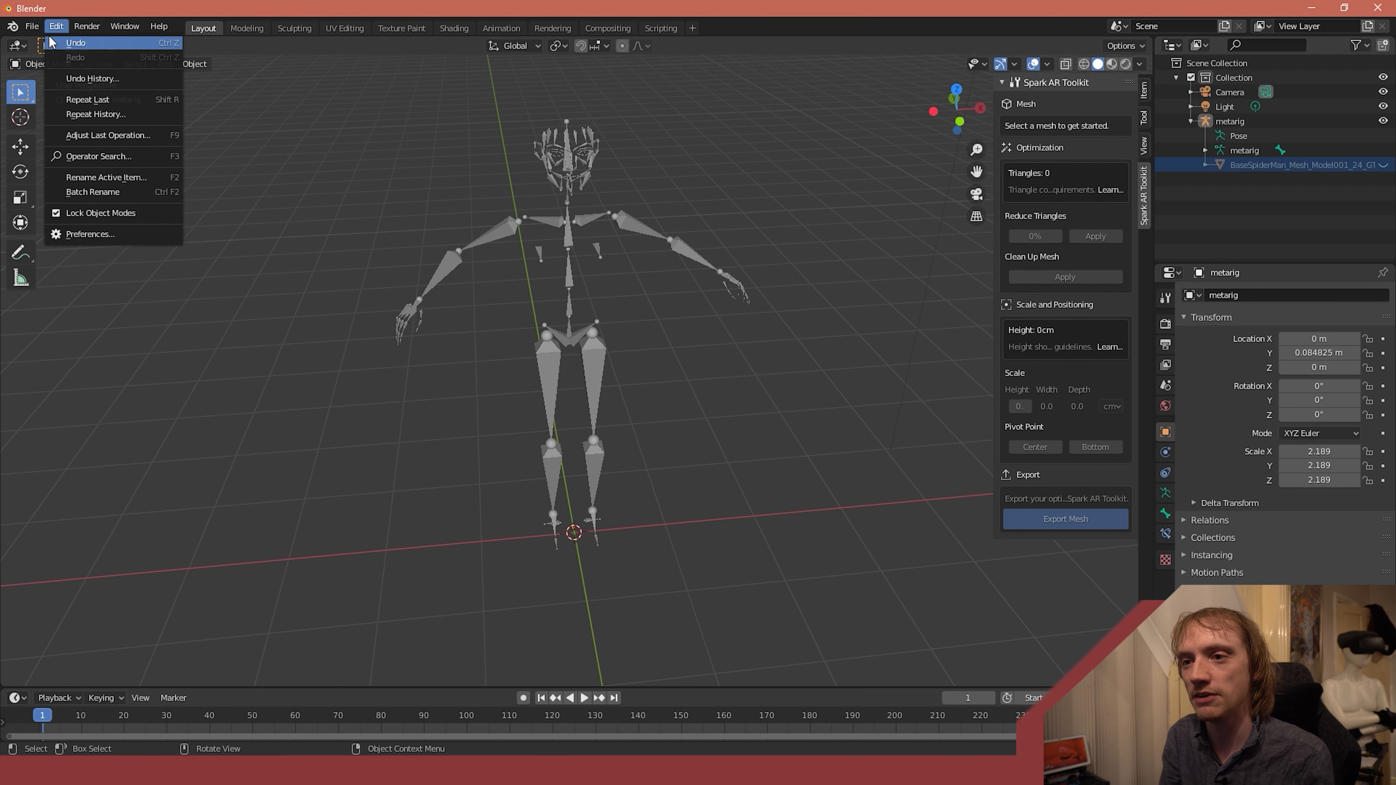
pyautogui.click(31, 26)
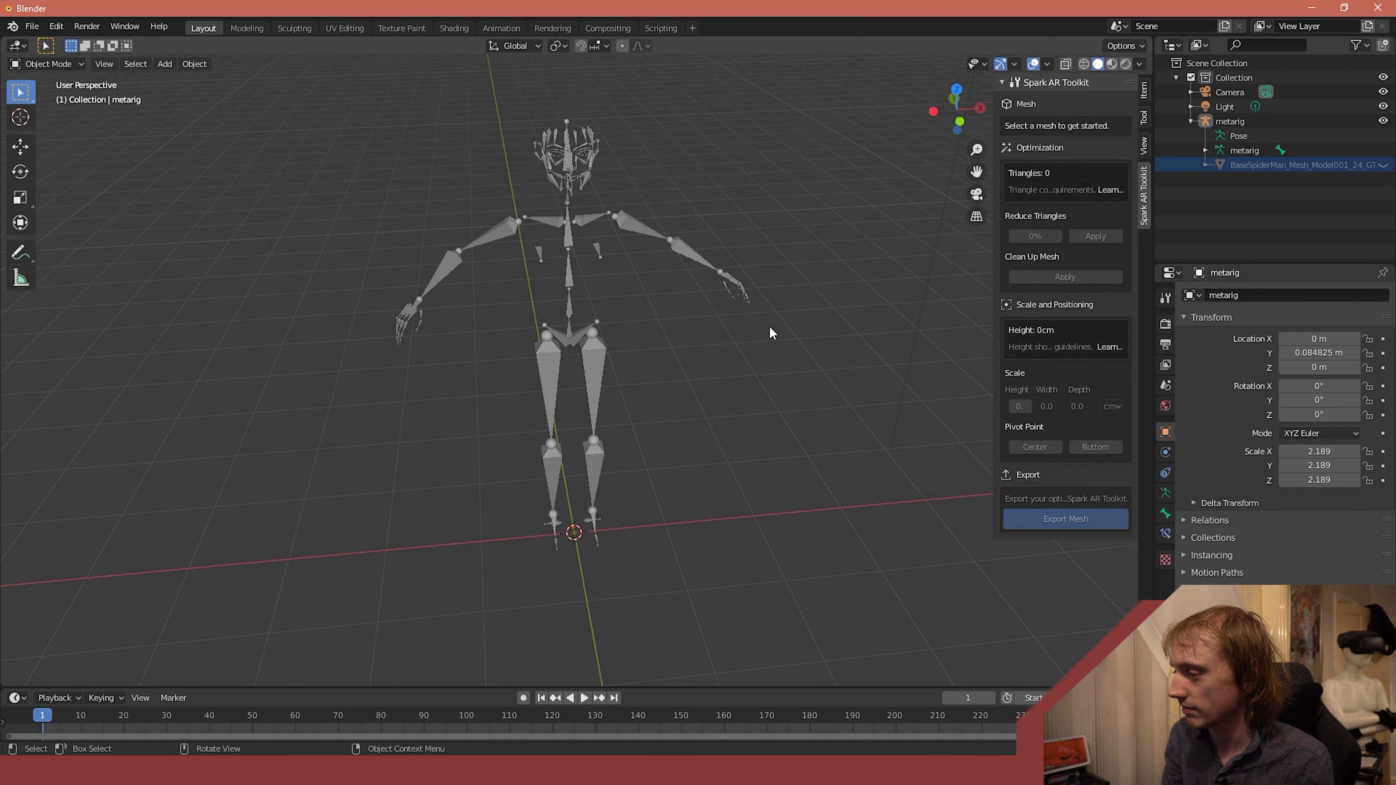
pyautogui.click(31, 26)
pyautogui.moveTo(46, 45)
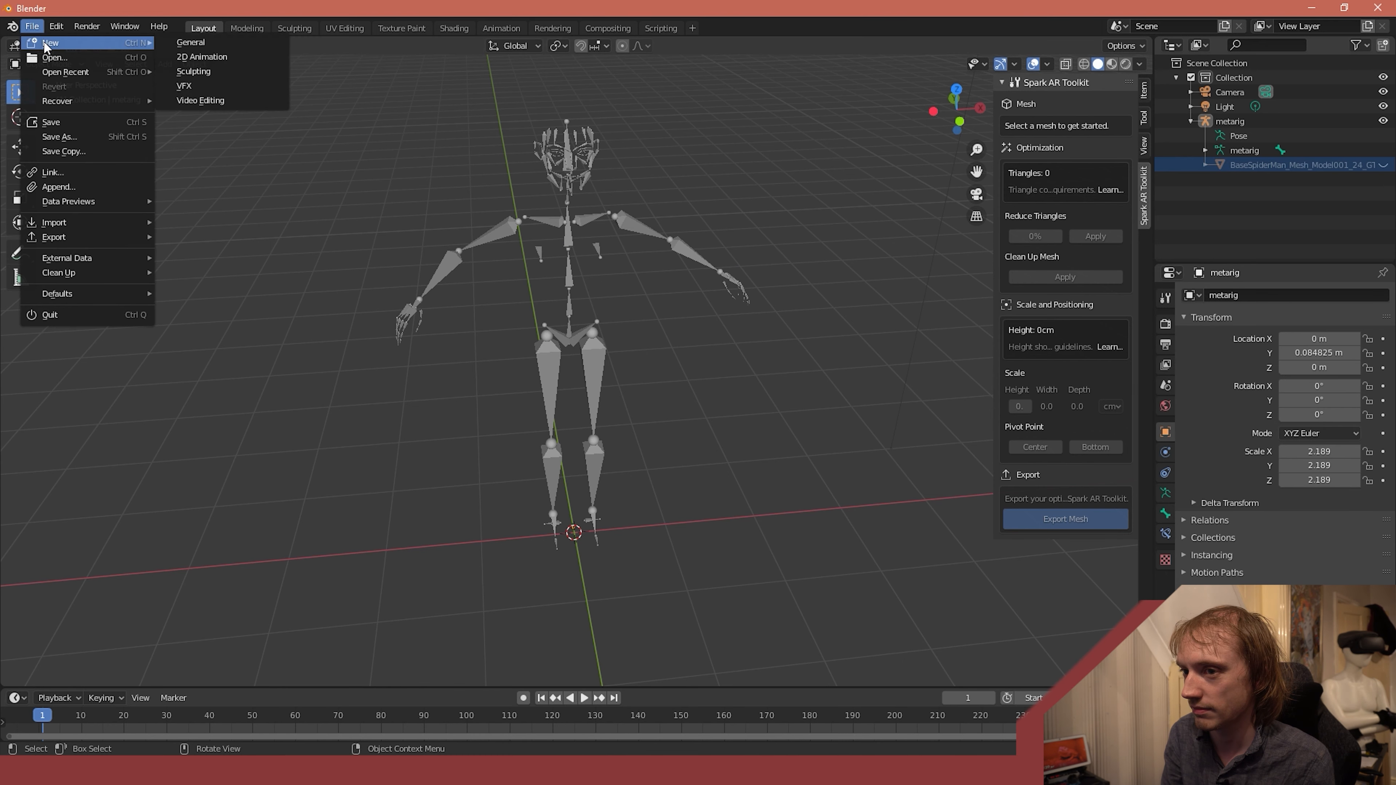
pyautogui.click(199, 44)
pyautogui.click(722, 411)
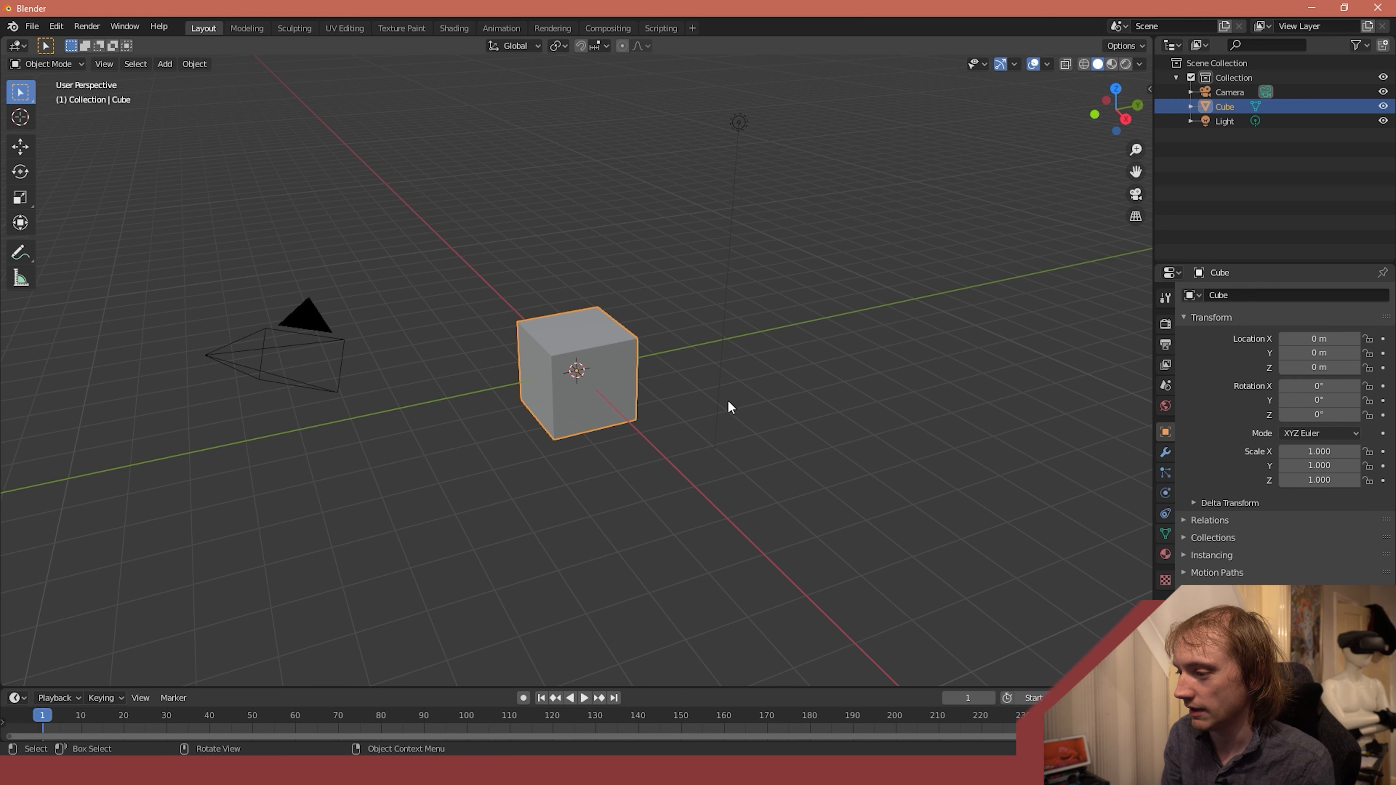
# - Delete the default cube and add a cylinder mesh in its place
pyautogui.press('x')
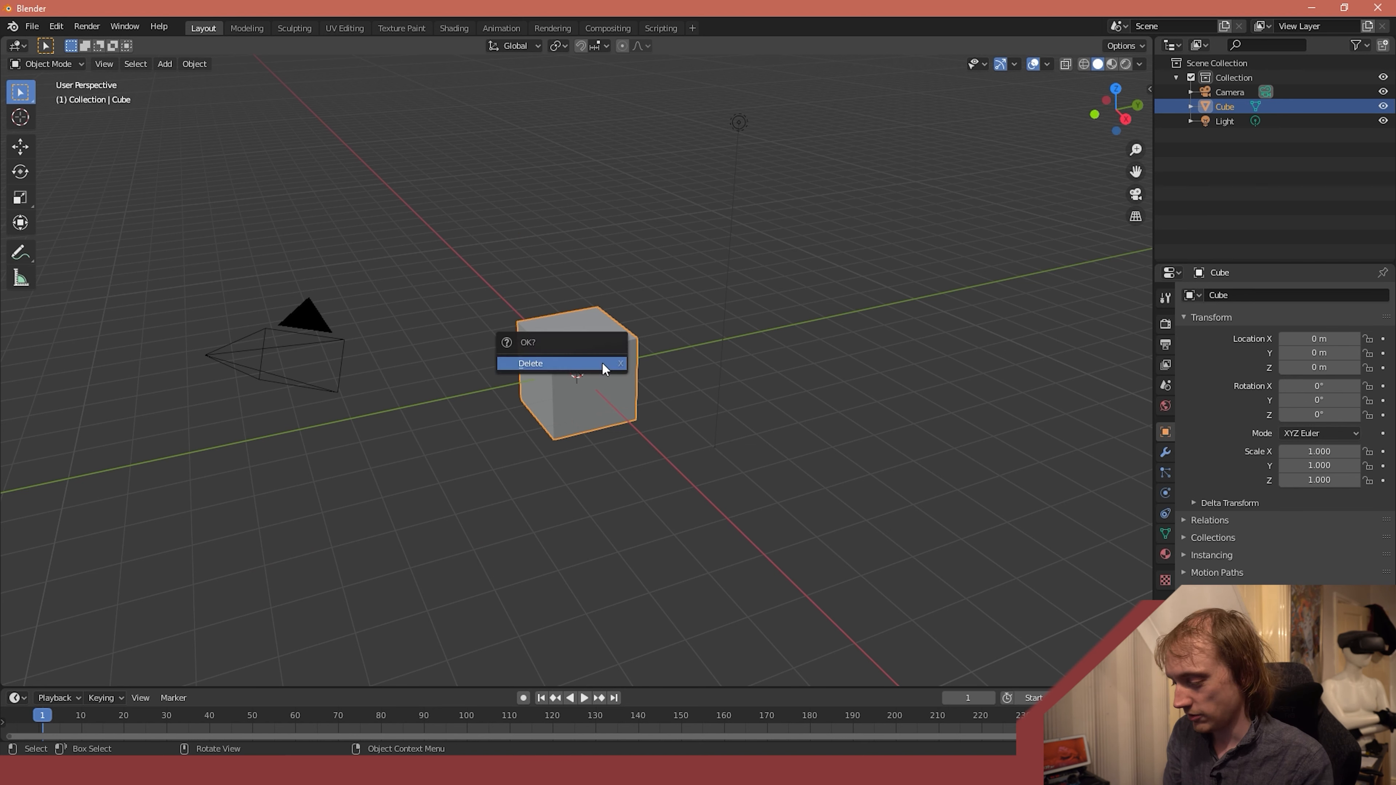
pyautogui.click(601, 363)
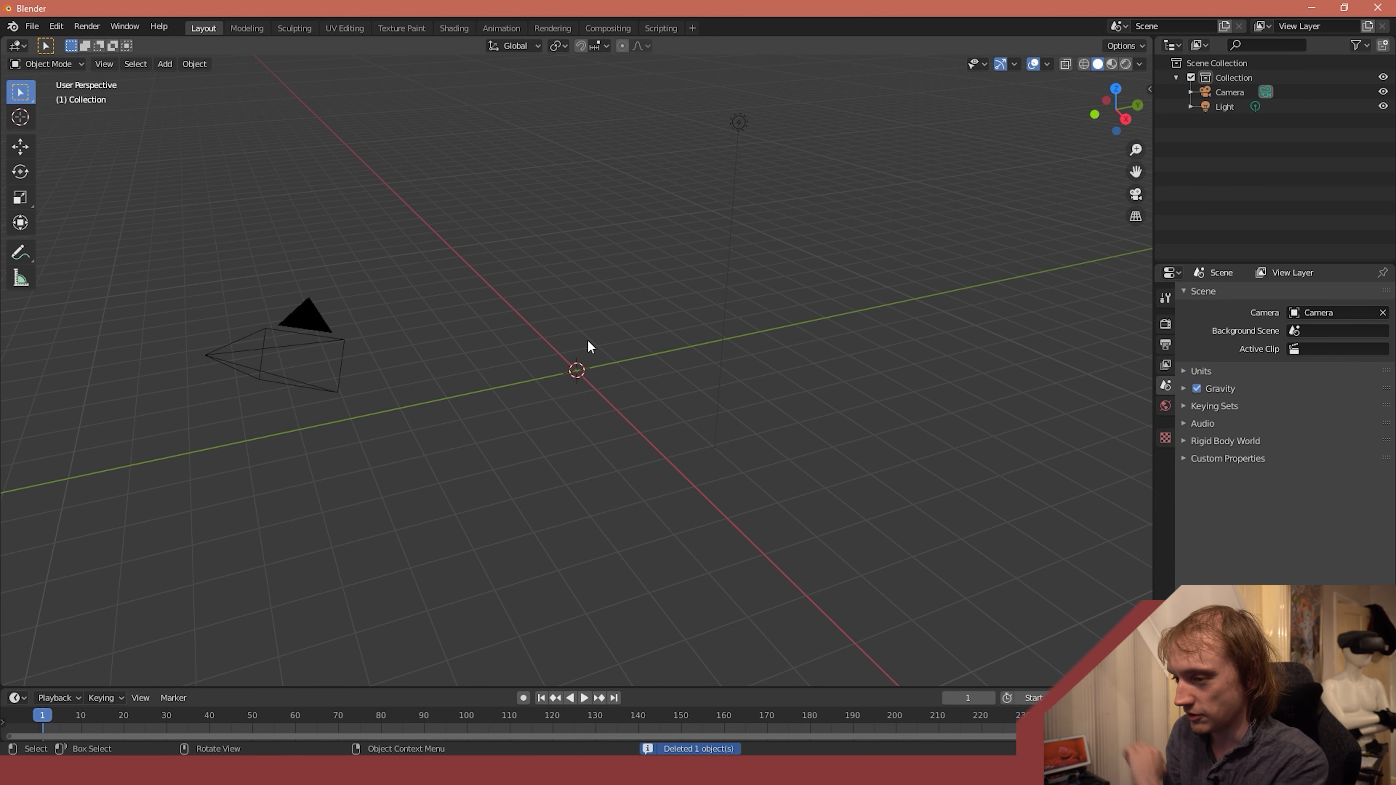
pyautogui.click(158, 66)
pyautogui.moveTo(198, 82)
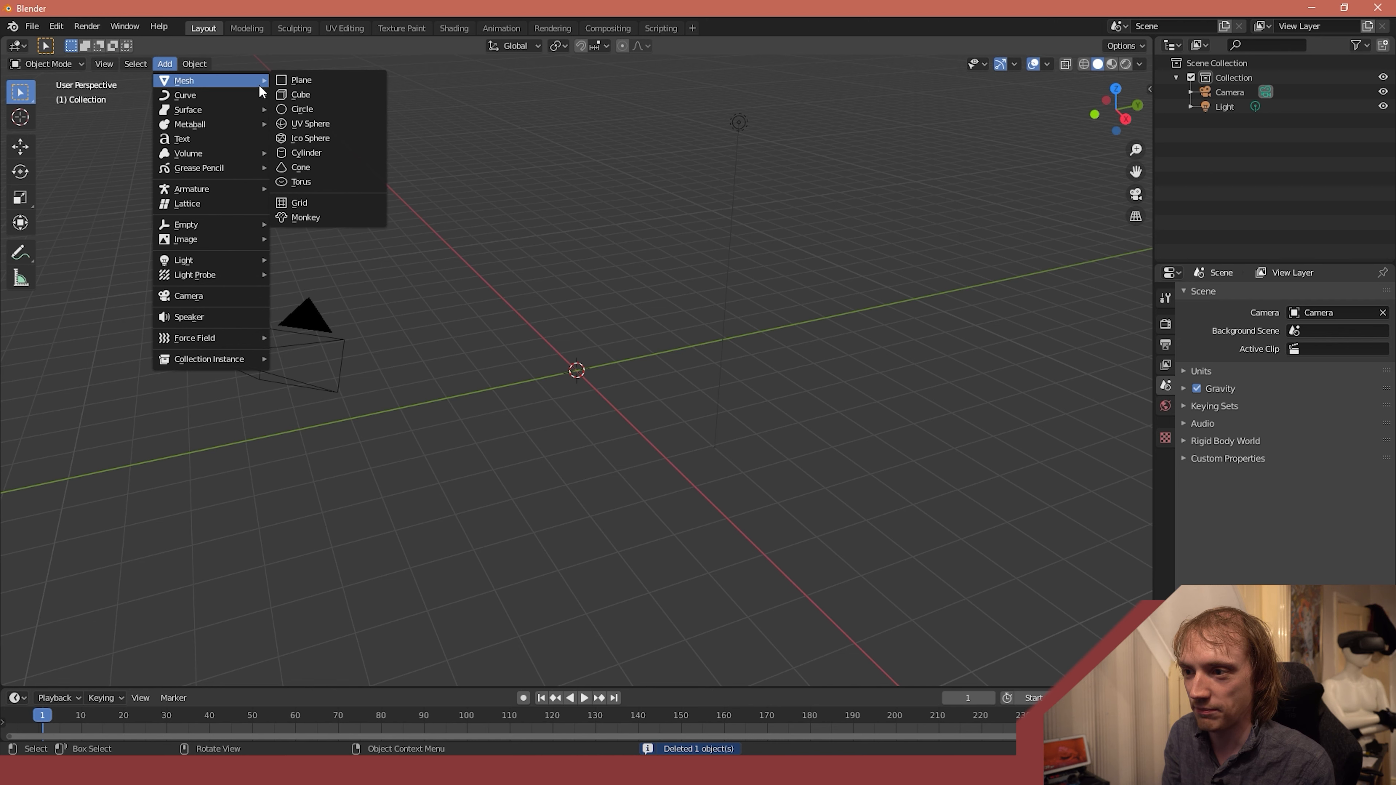
pyautogui.click(320, 152)
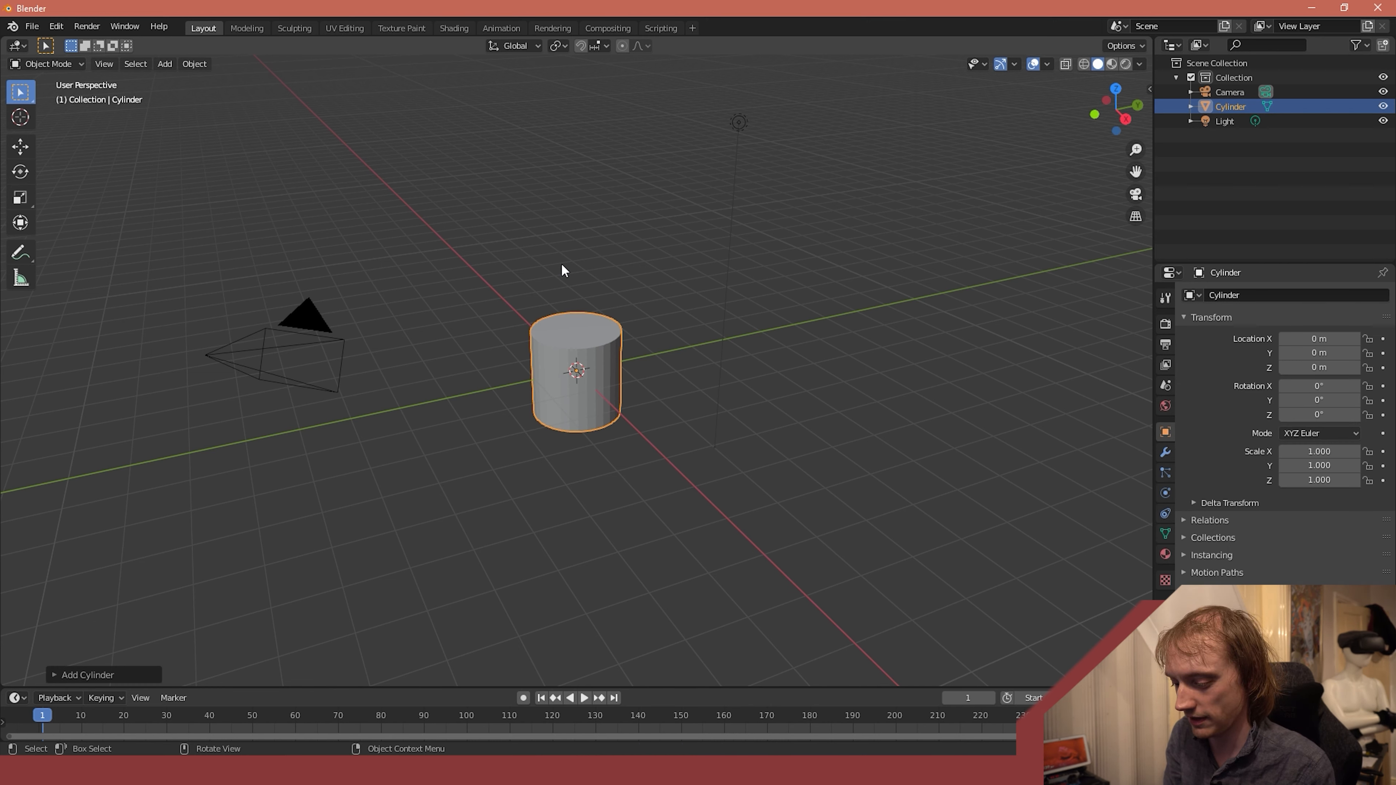
# - Raise the cylinder about 1.1 m along the global Z axis
pyautogui.press('g')
pyautogui.press('z')
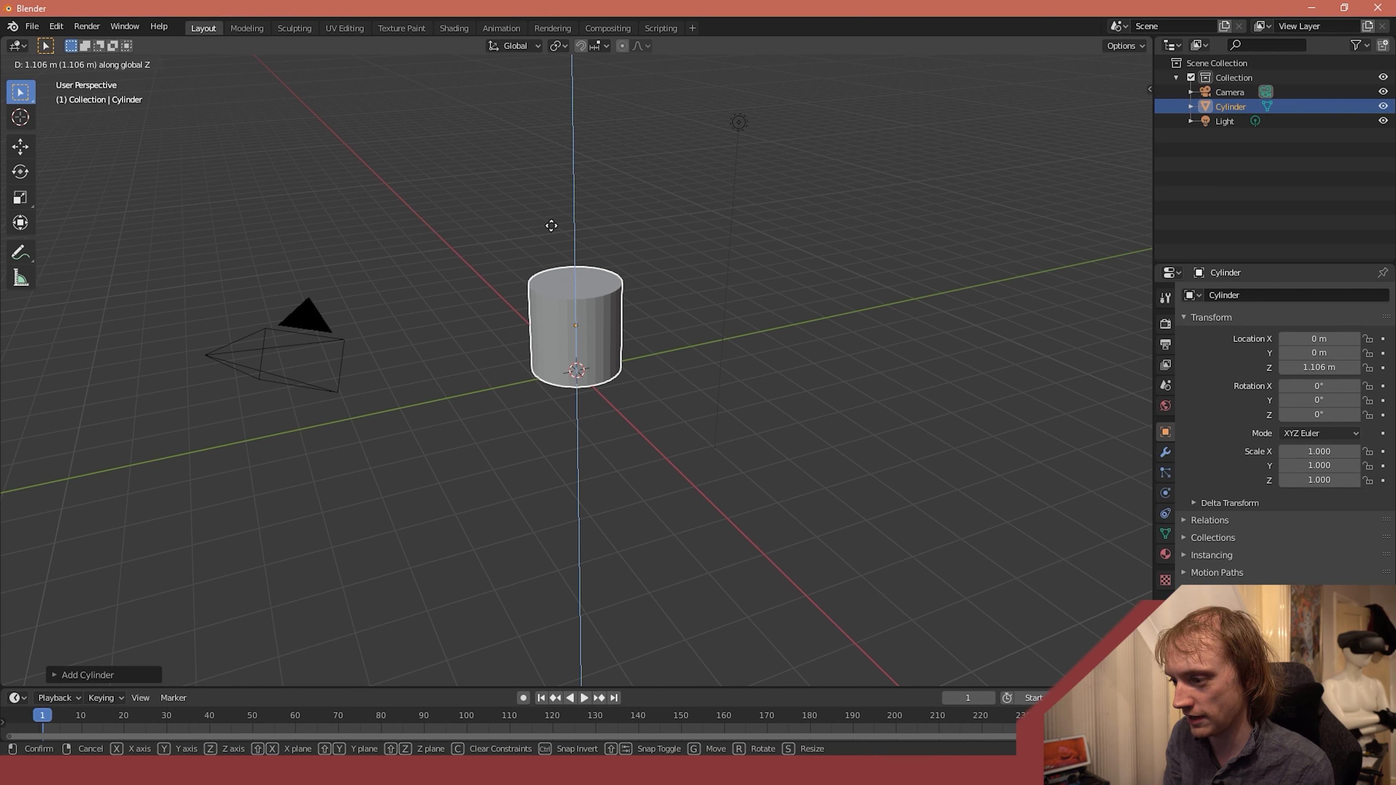
pyautogui.click(551, 225)
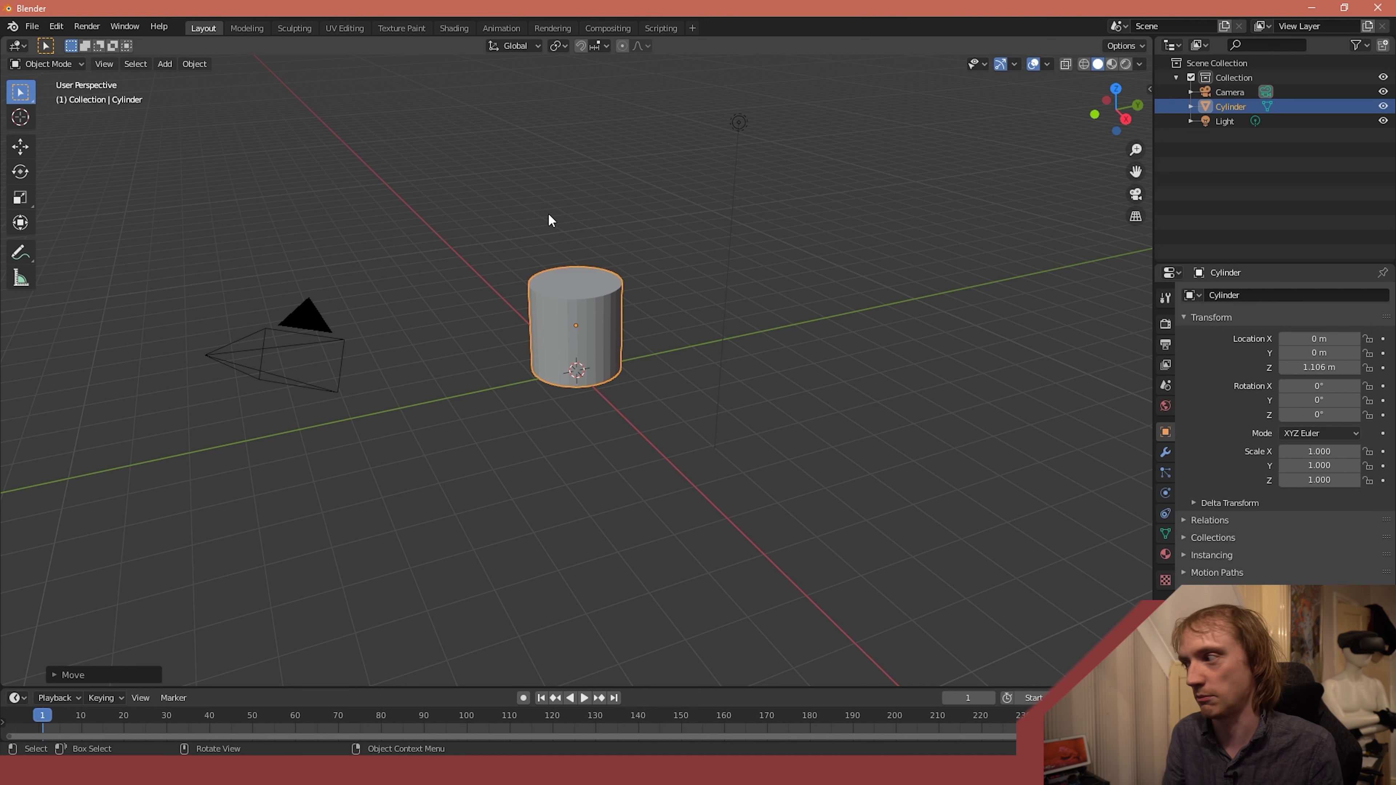
# - Set the cylinder's pivot point to Bottom with the Spark AR Toolkit
pyautogui.click(1150, 89)
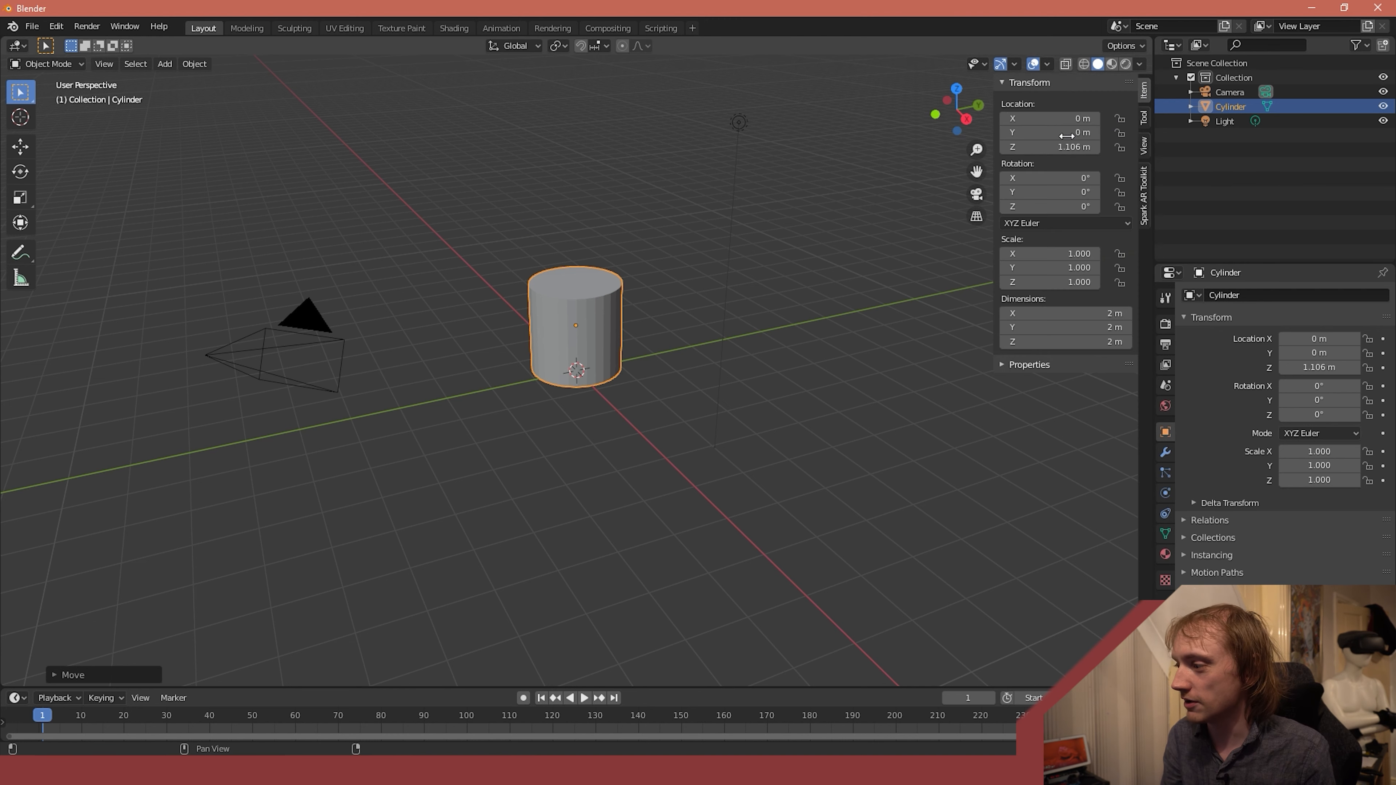
pyautogui.click(1143, 192)
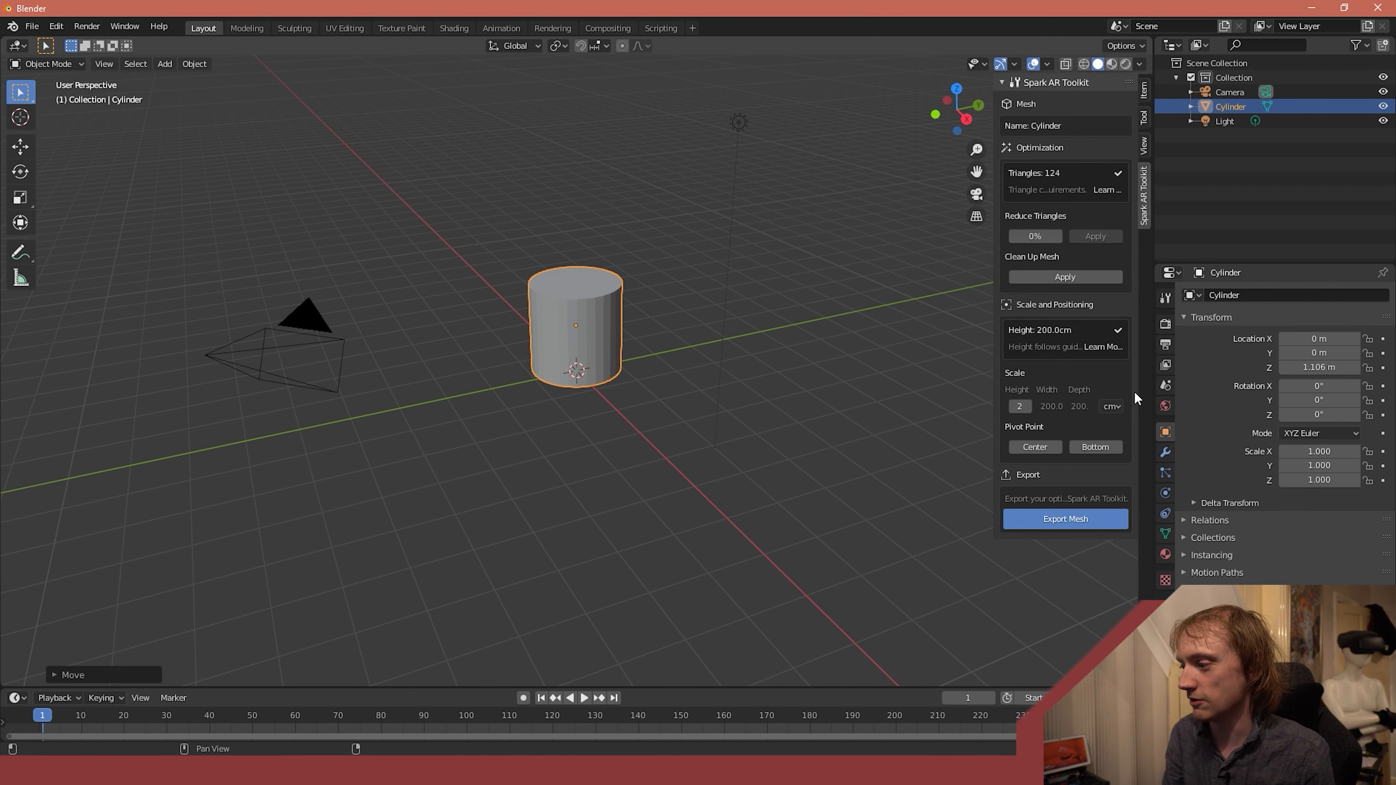
pyautogui.click(1104, 449)
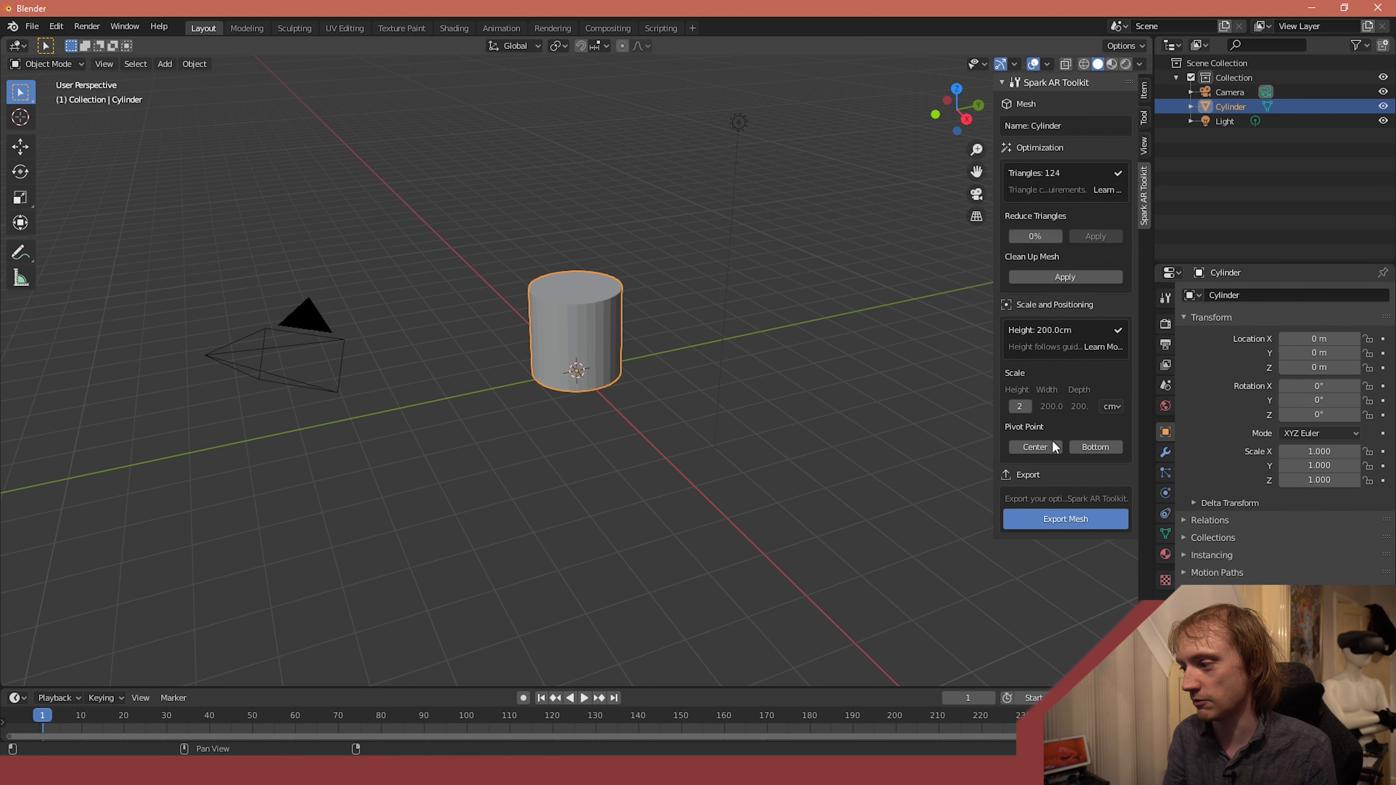
pyautogui.click(1036, 447)
pyautogui.click(1096, 446)
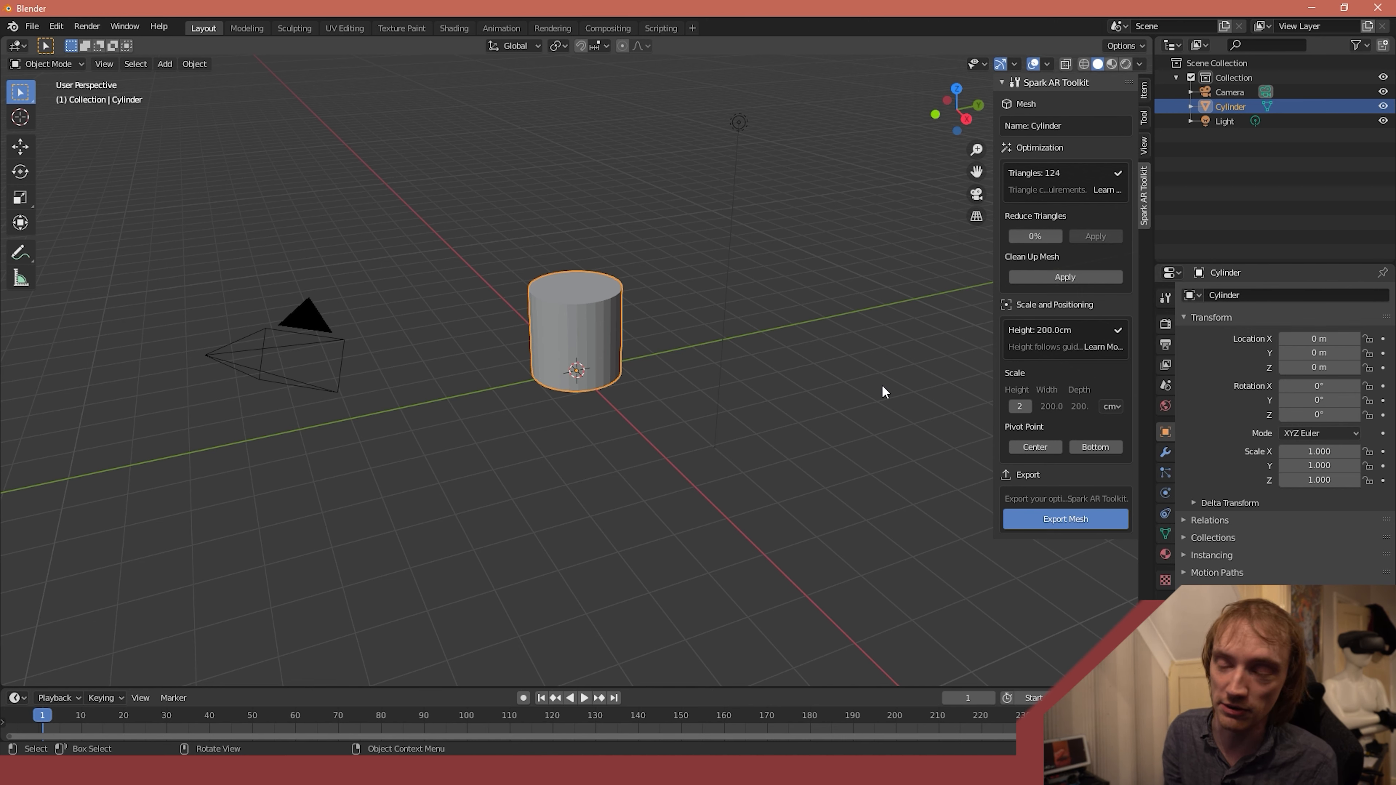
# - Stretch the cylinder to about 6.41 m tall by raising its top face along global Z, returning to Object Mode
pyautogui.click(32, 64)
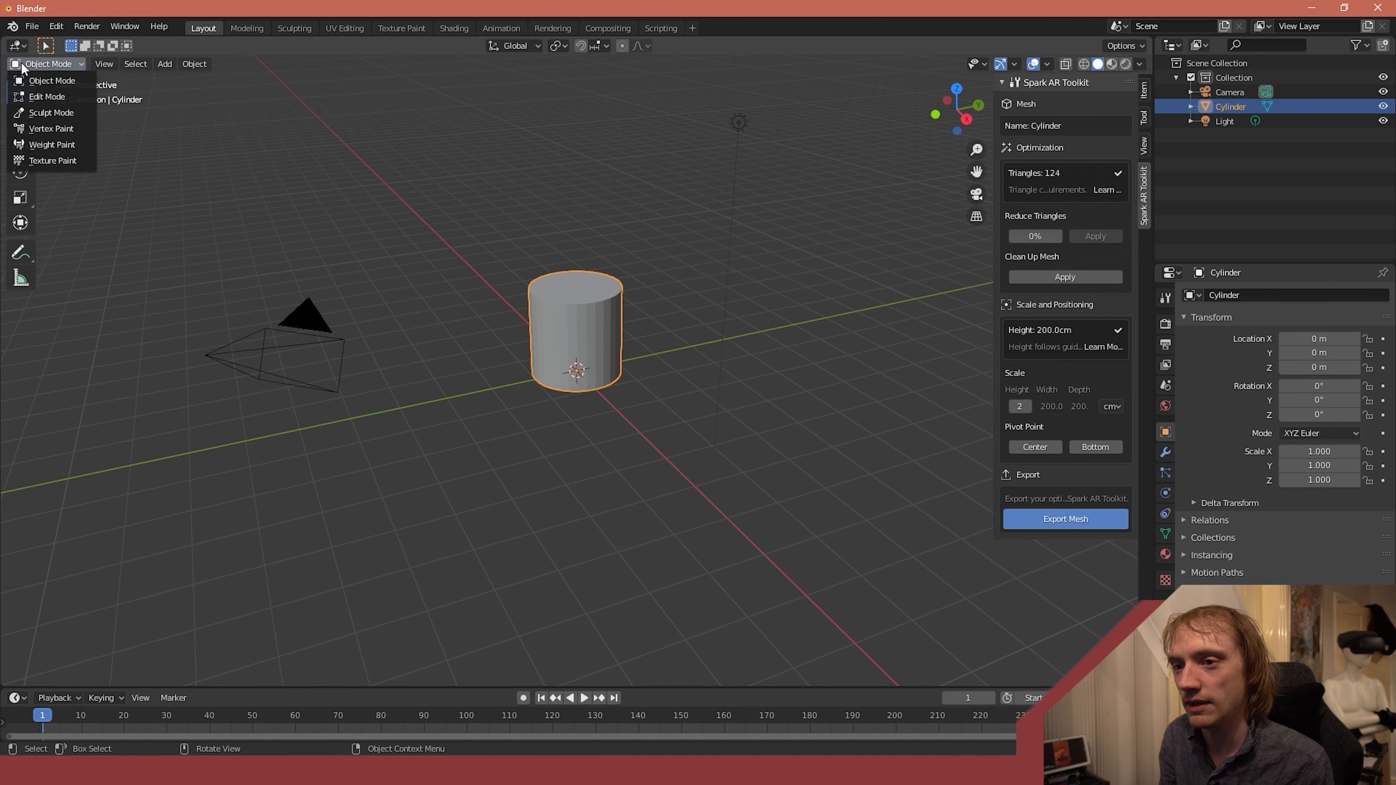
pyautogui.click(65, 98)
pyautogui.click(575, 271)
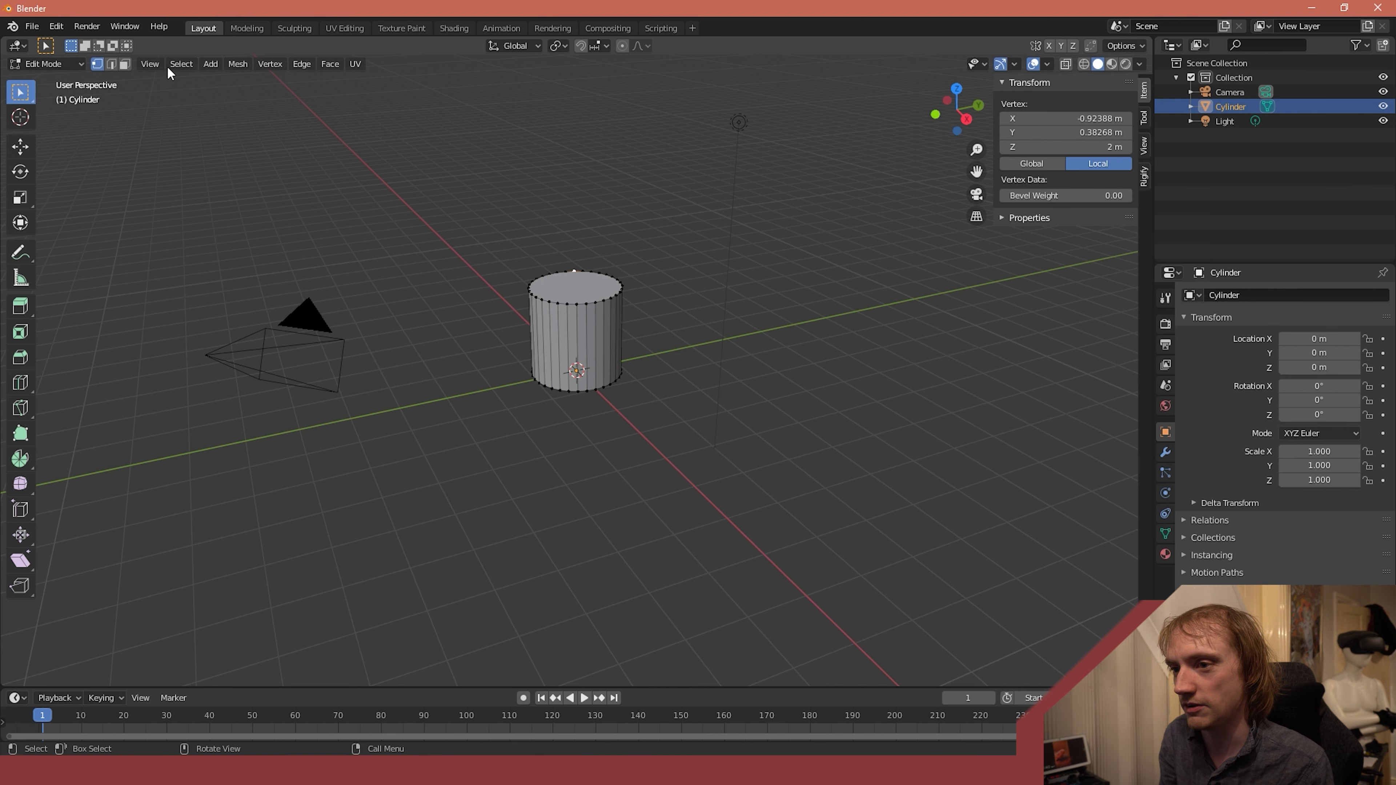
pyautogui.click(125, 64)
pyautogui.click(587, 303)
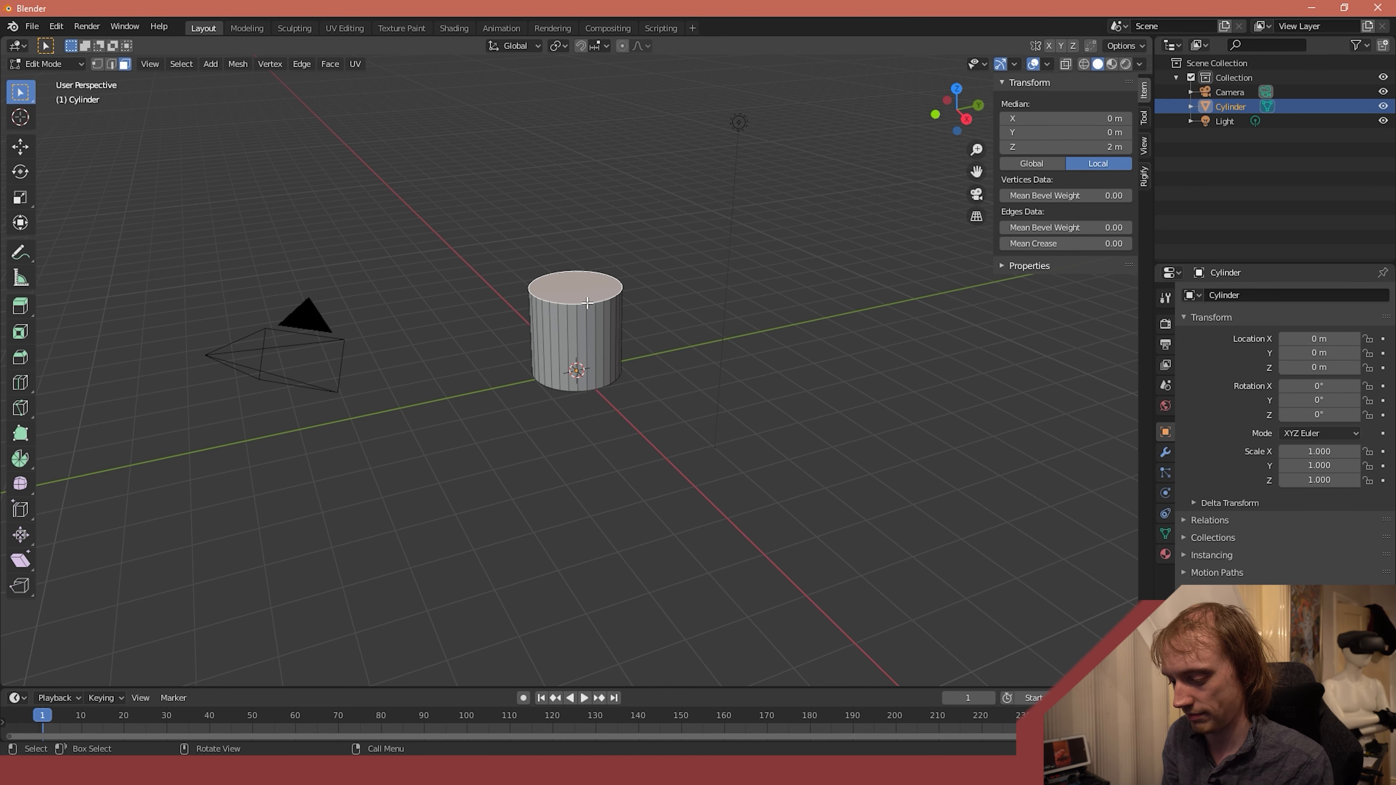
pyautogui.press('g')
pyautogui.press('z')
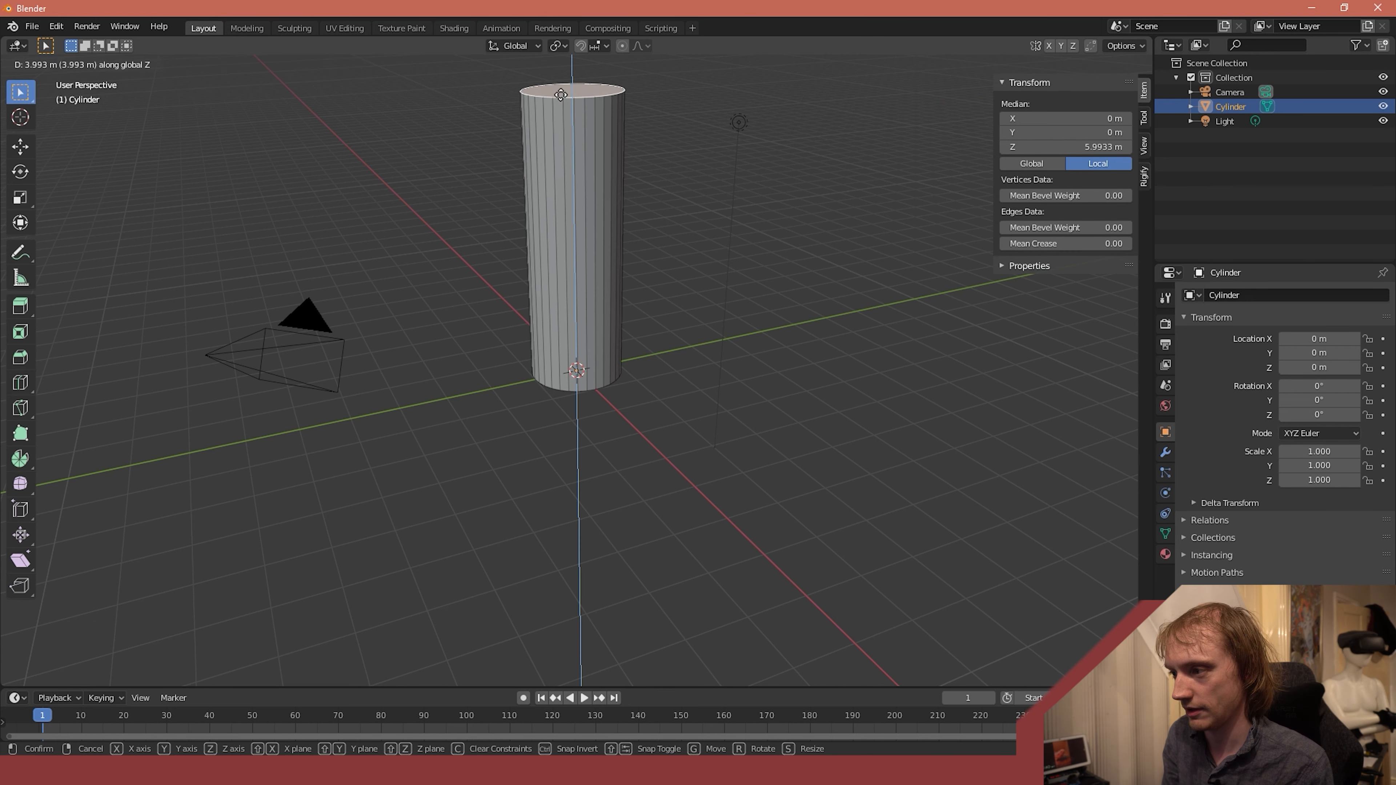
pyautogui.click(558, 83)
pyautogui.click(729, 209)
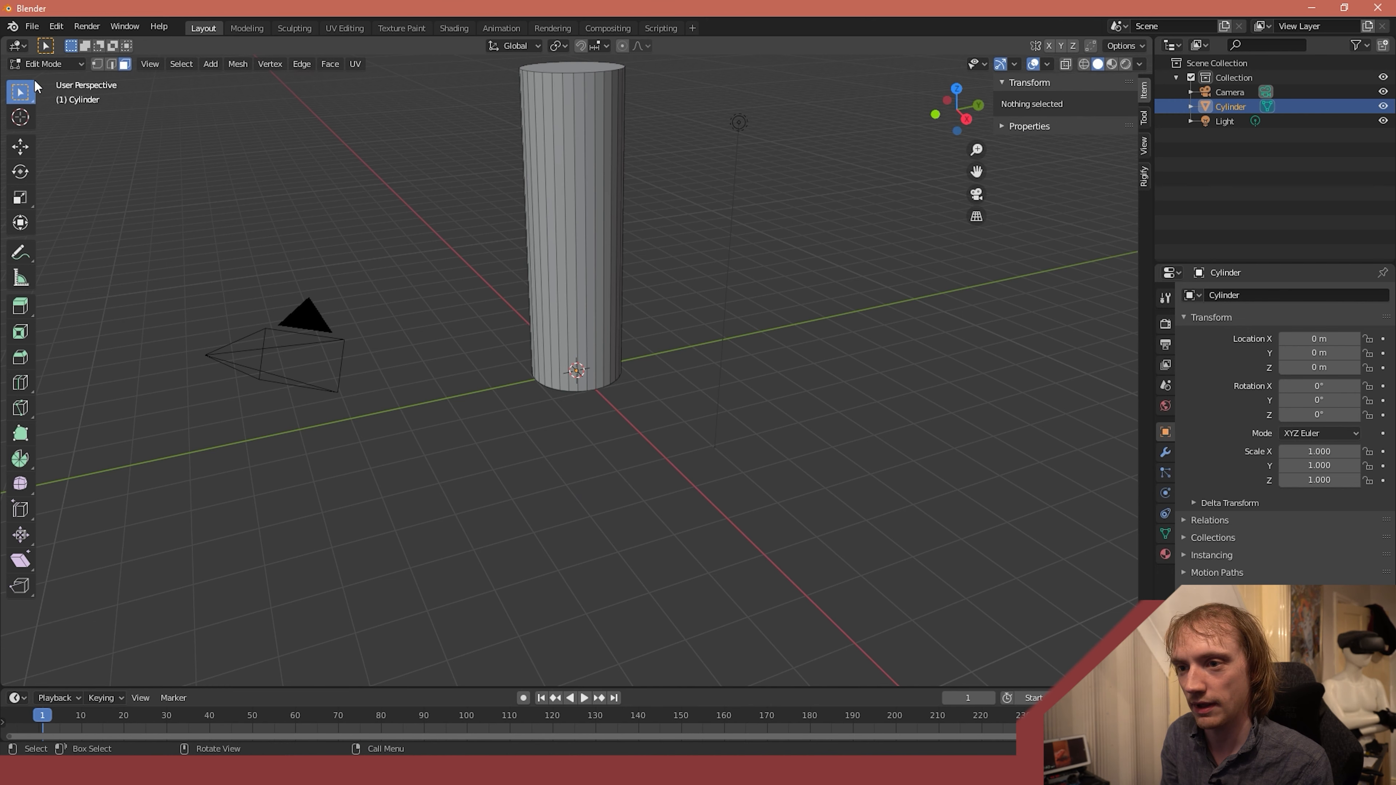
pyautogui.click(44, 63)
pyautogui.click(49, 81)
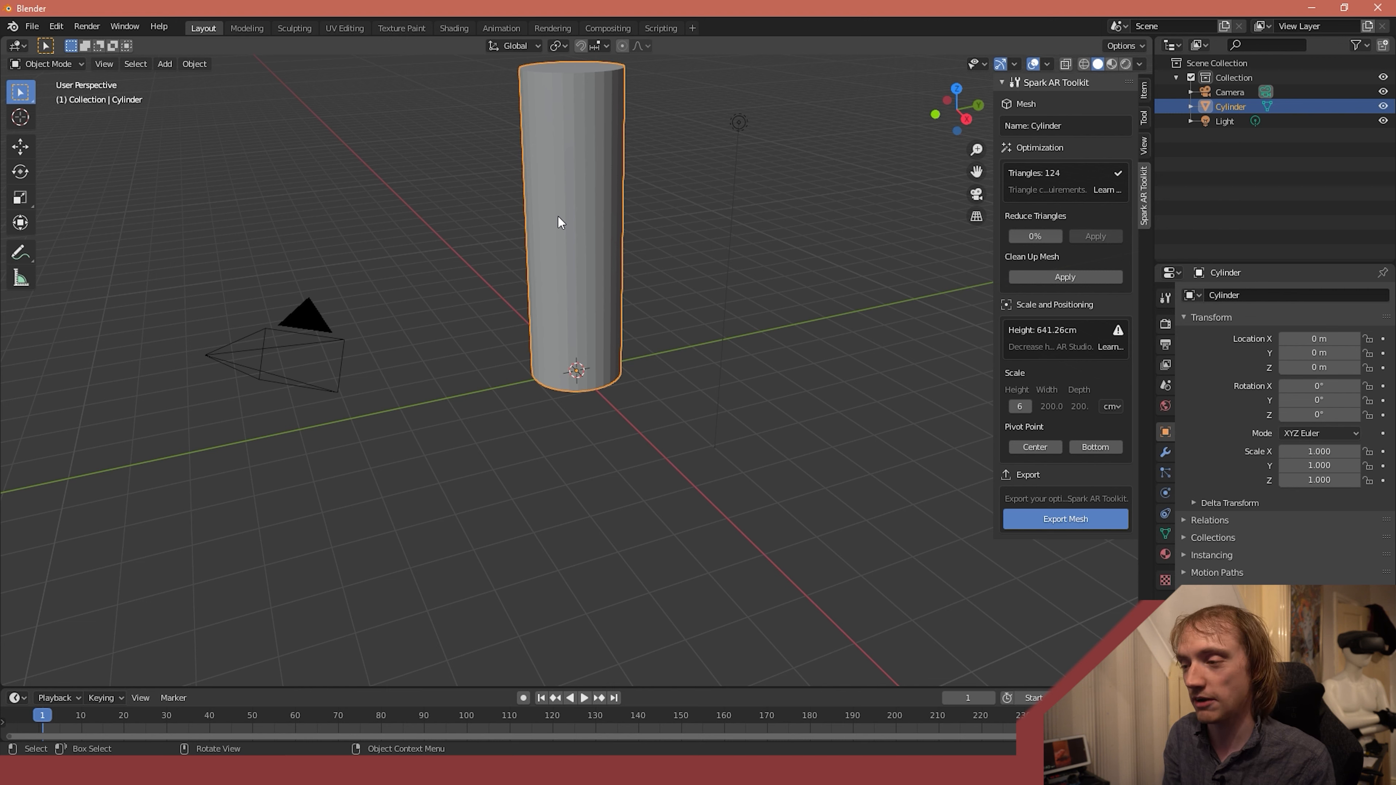
# - Show the viewport in wireframe and add a single-bone armature at the cylinder's base
pyautogui.press('z')
pyautogui.click(459, 217)
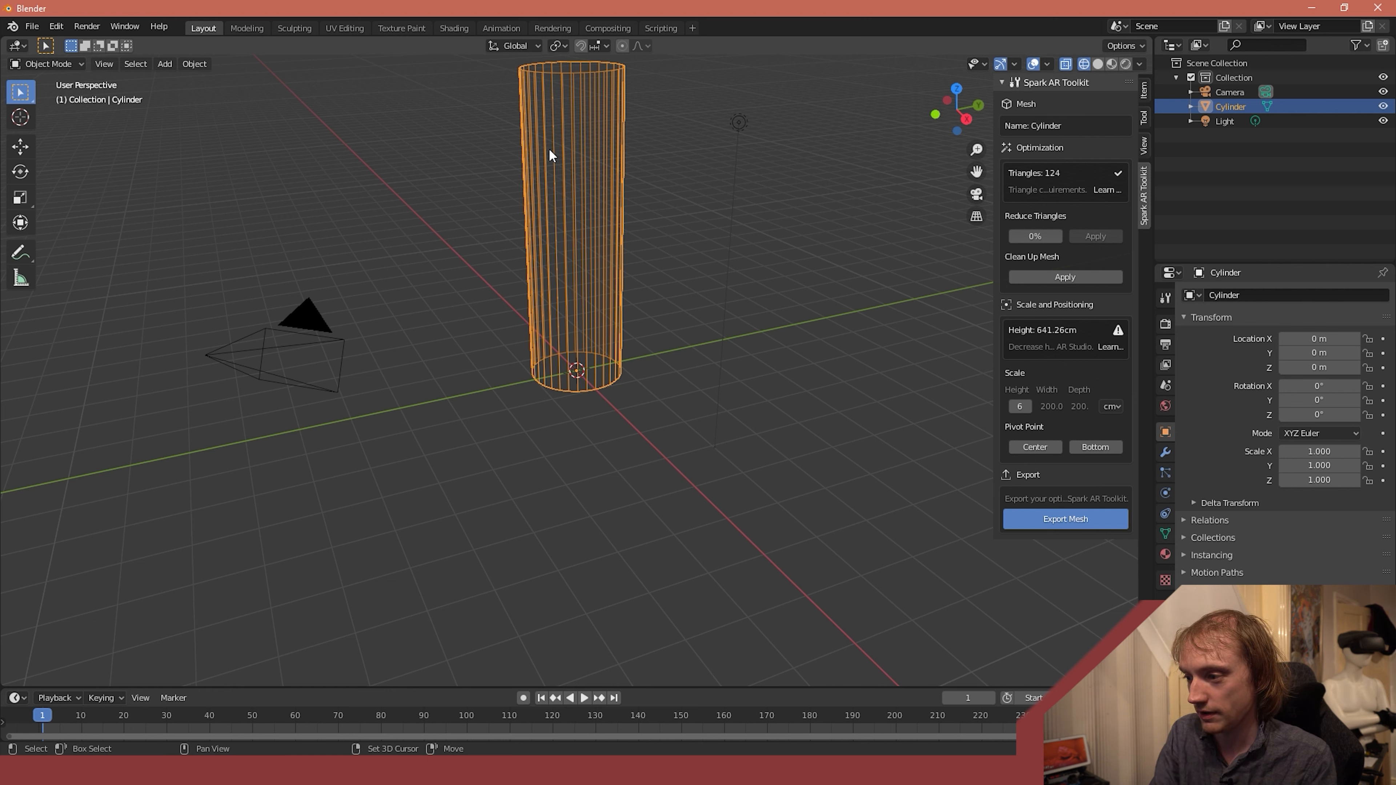
pyautogui.click(166, 64)
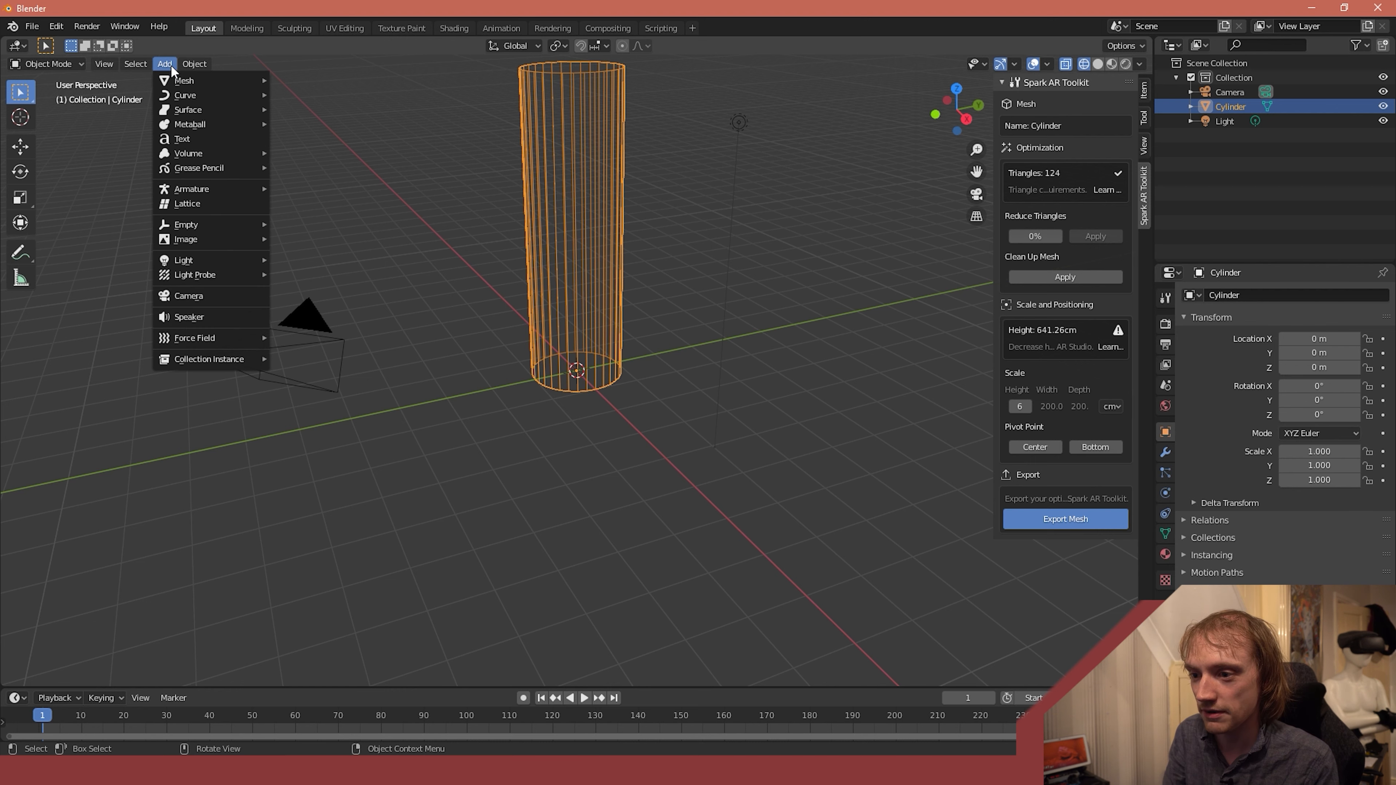
pyautogui.click(167, 64)
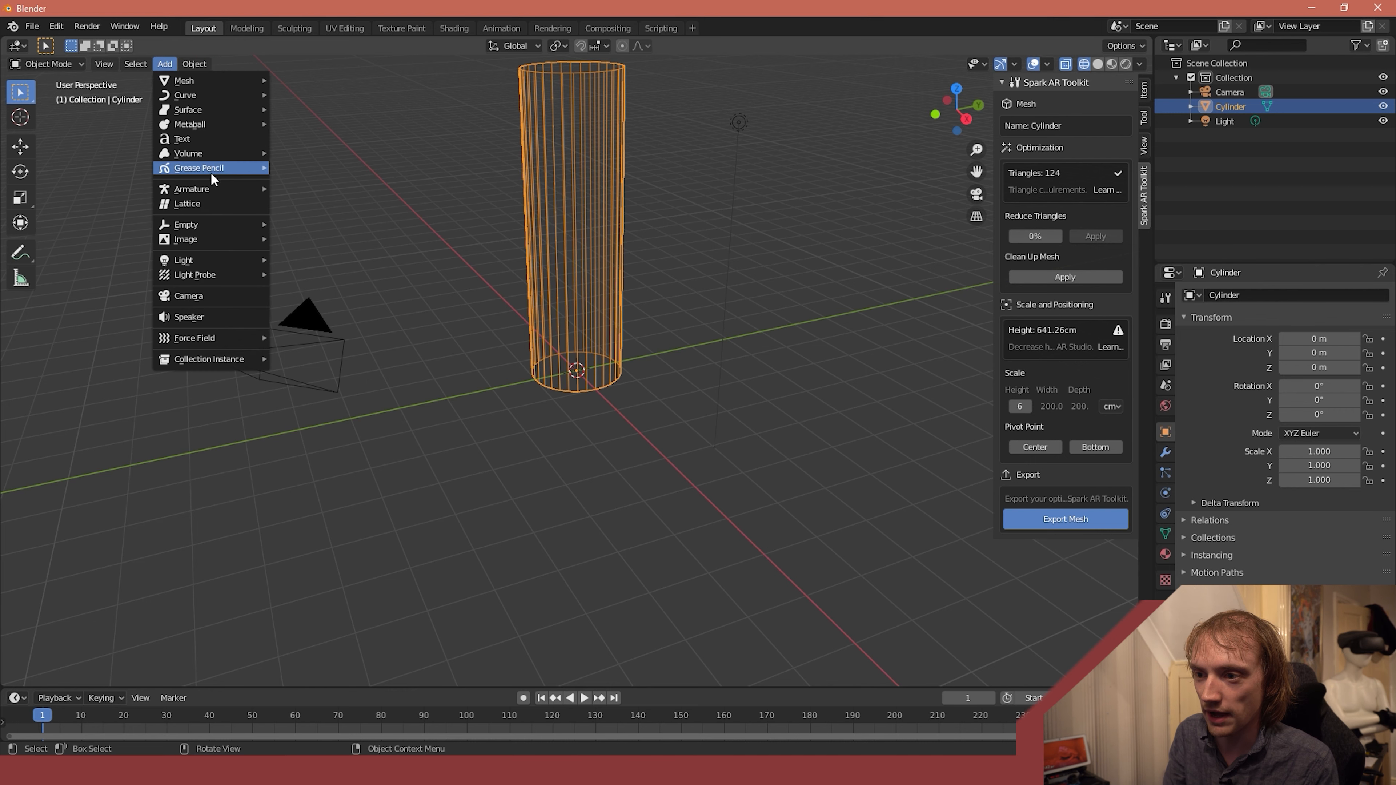
pyautogui.moveTo(229, 159)
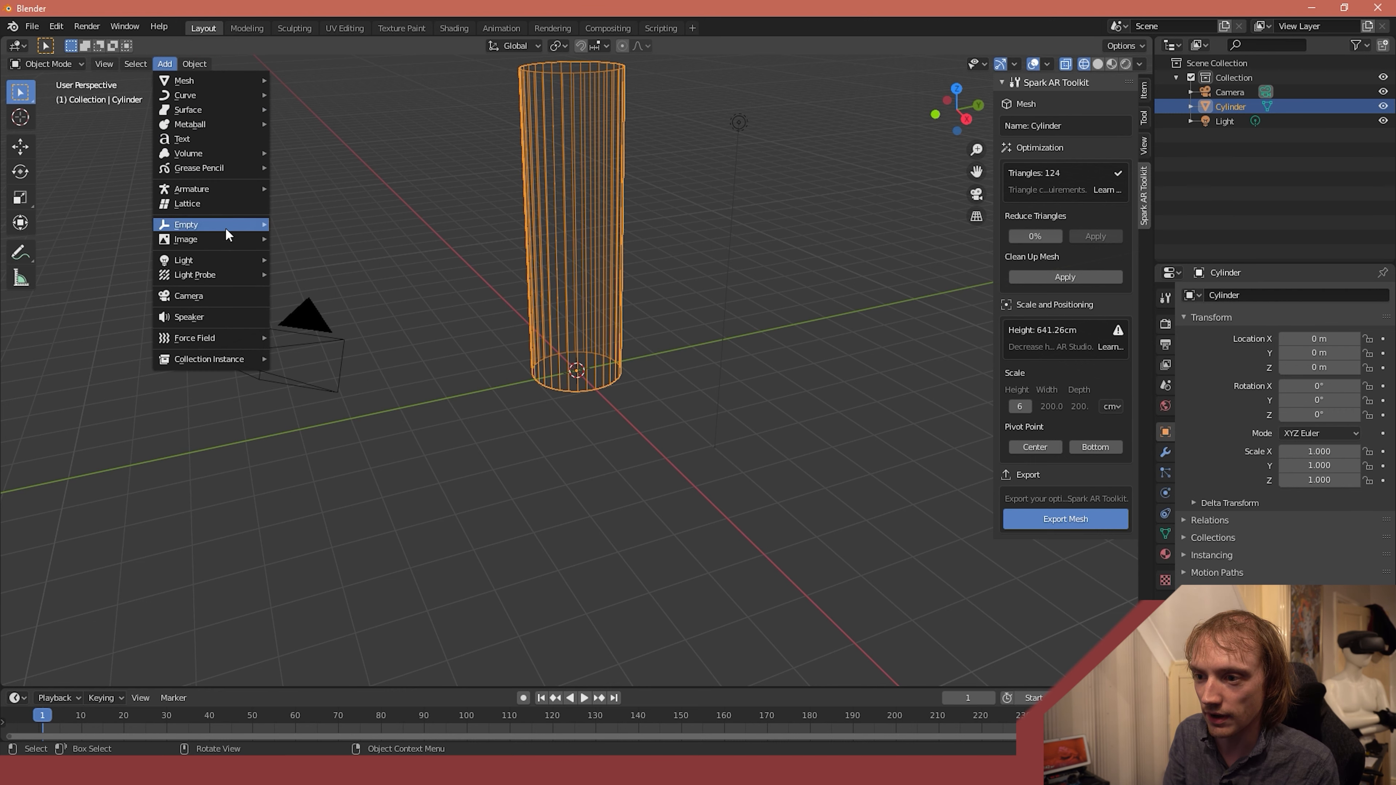
pyautogui.moveTo(218, 190)
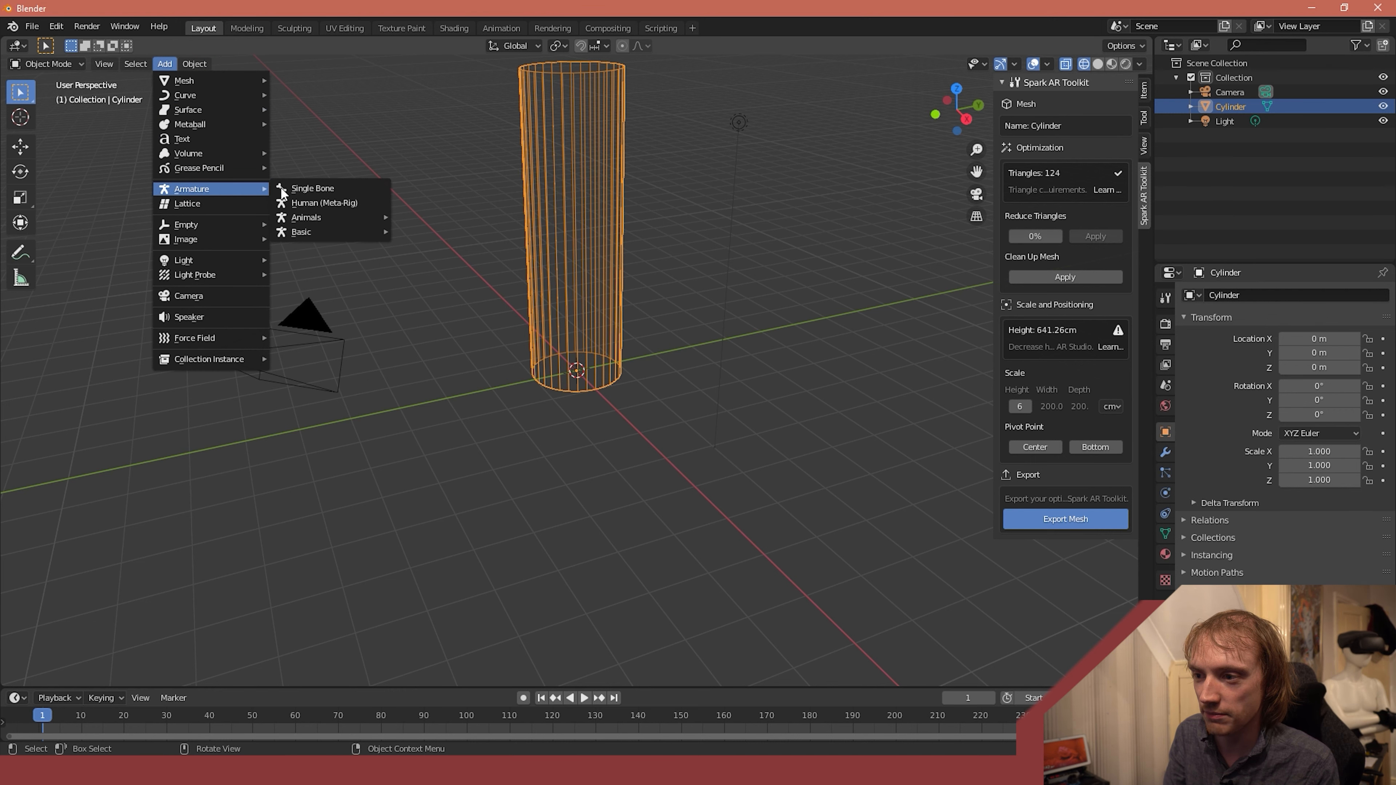
pyautogui.click(317, 189)
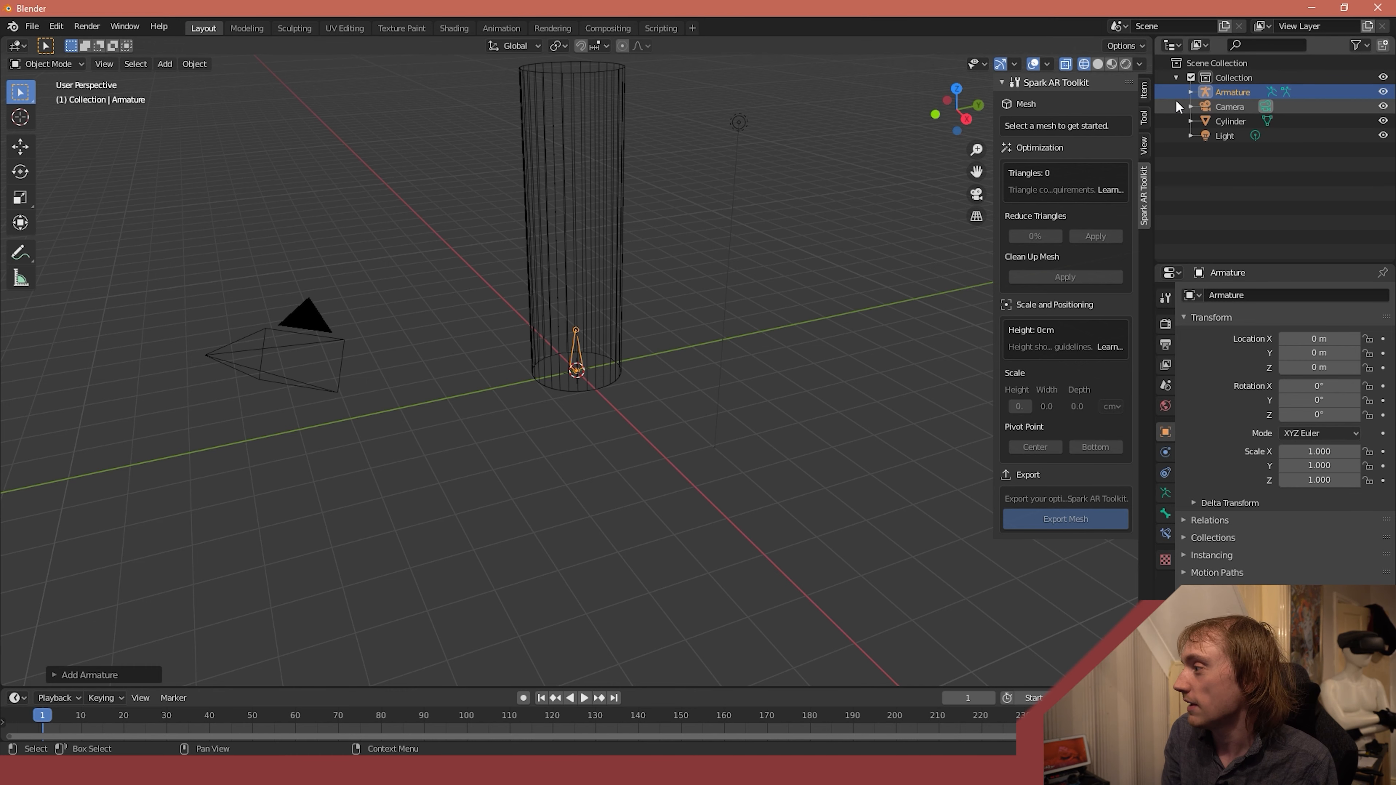
# - Rename the armature's bone to root
pyautogui.click(1191, 91)
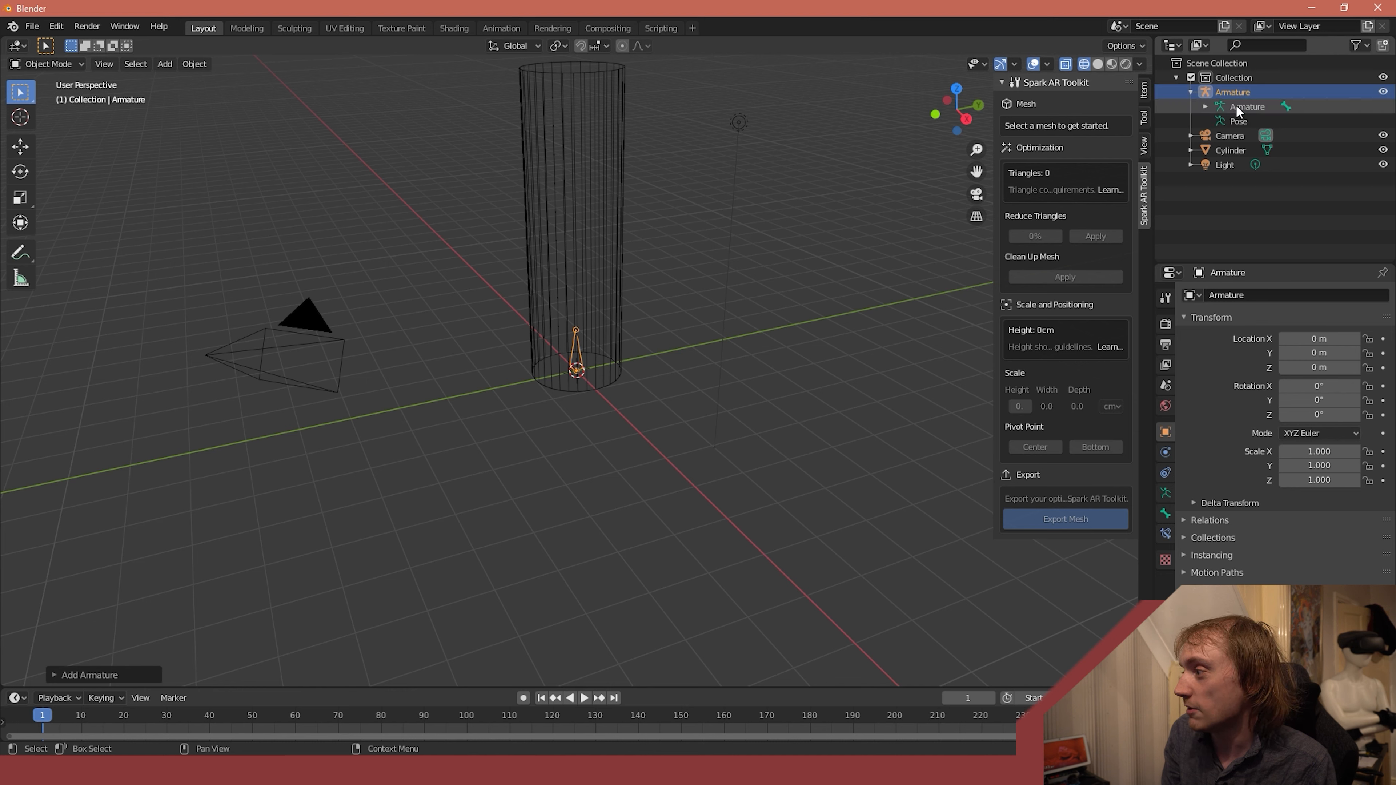
pyautogui.click(1204, 106)
pyautogui.click(1259, 121)
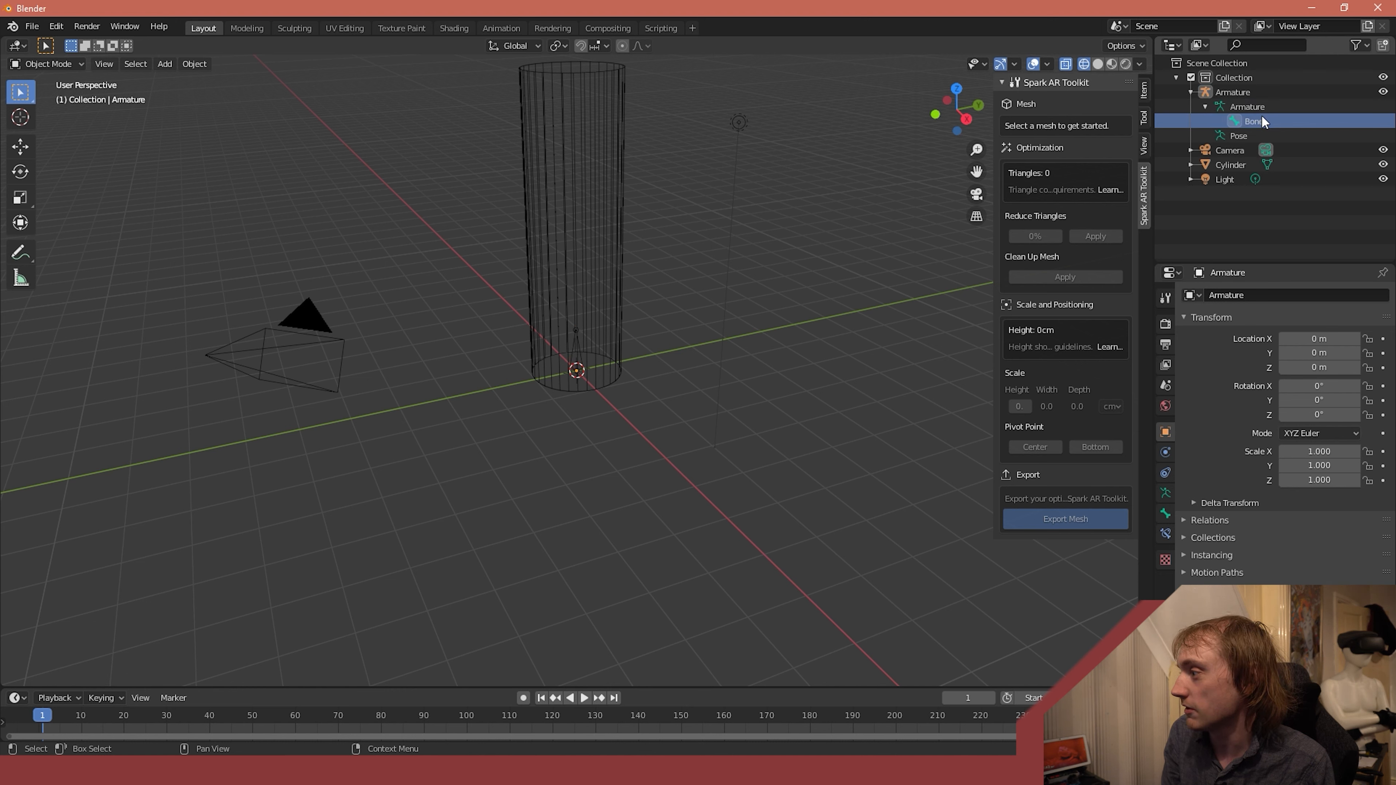
pyautogui.doubleClick(1258, 122)
pyautogui.write('root')
pyautogui.press('Return')
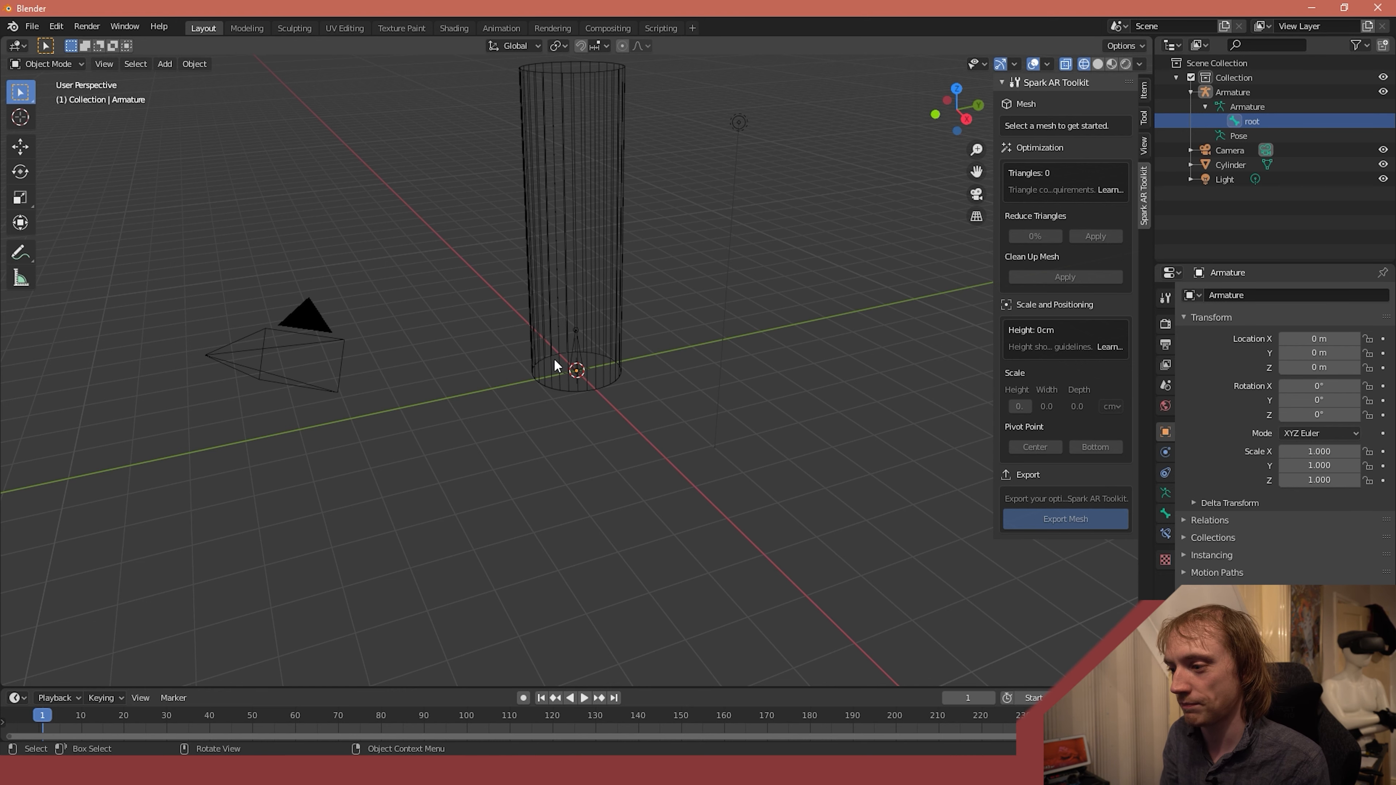
# - Select the armature and put it in Edit Mode with the whole root bone selected
pyautogui.click(571, 349)
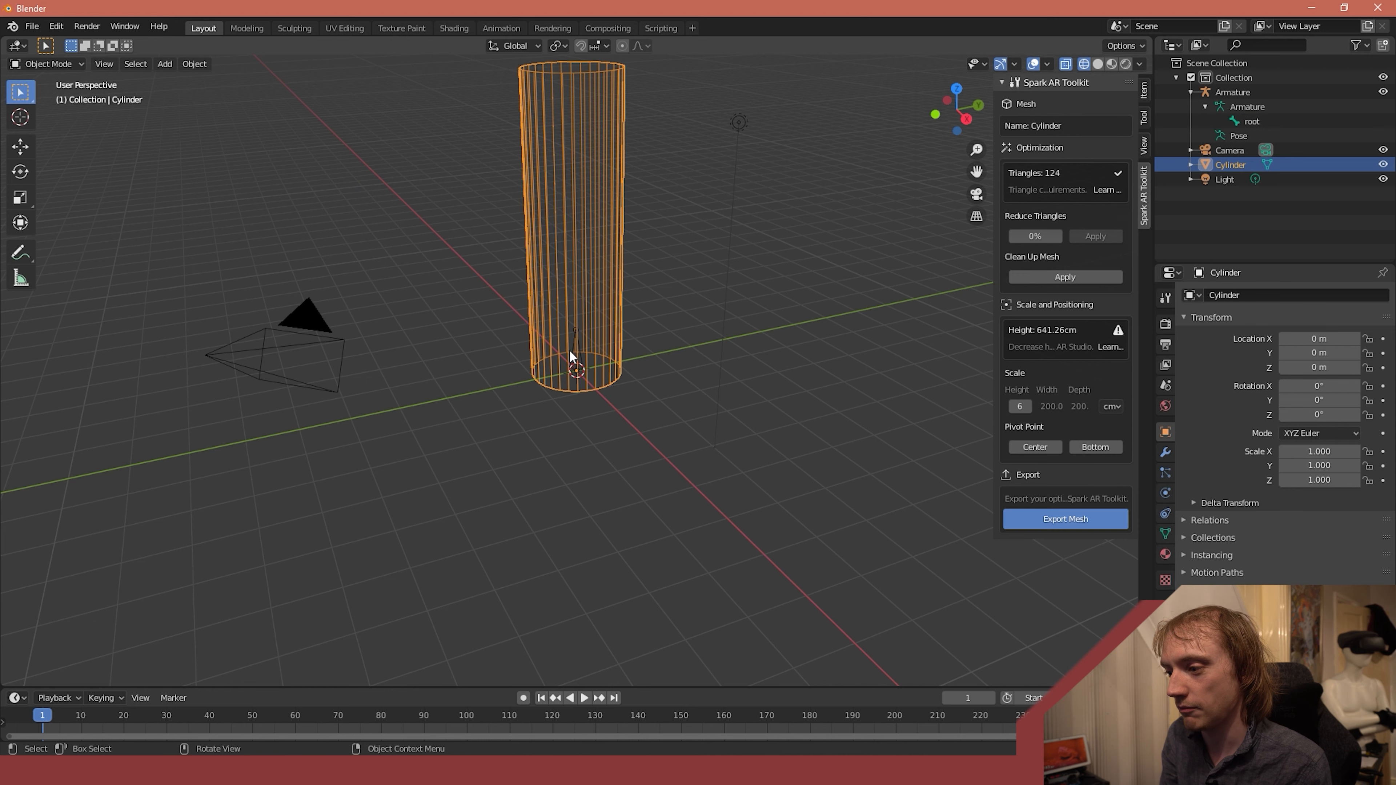
pyautogui.click(571, 350)
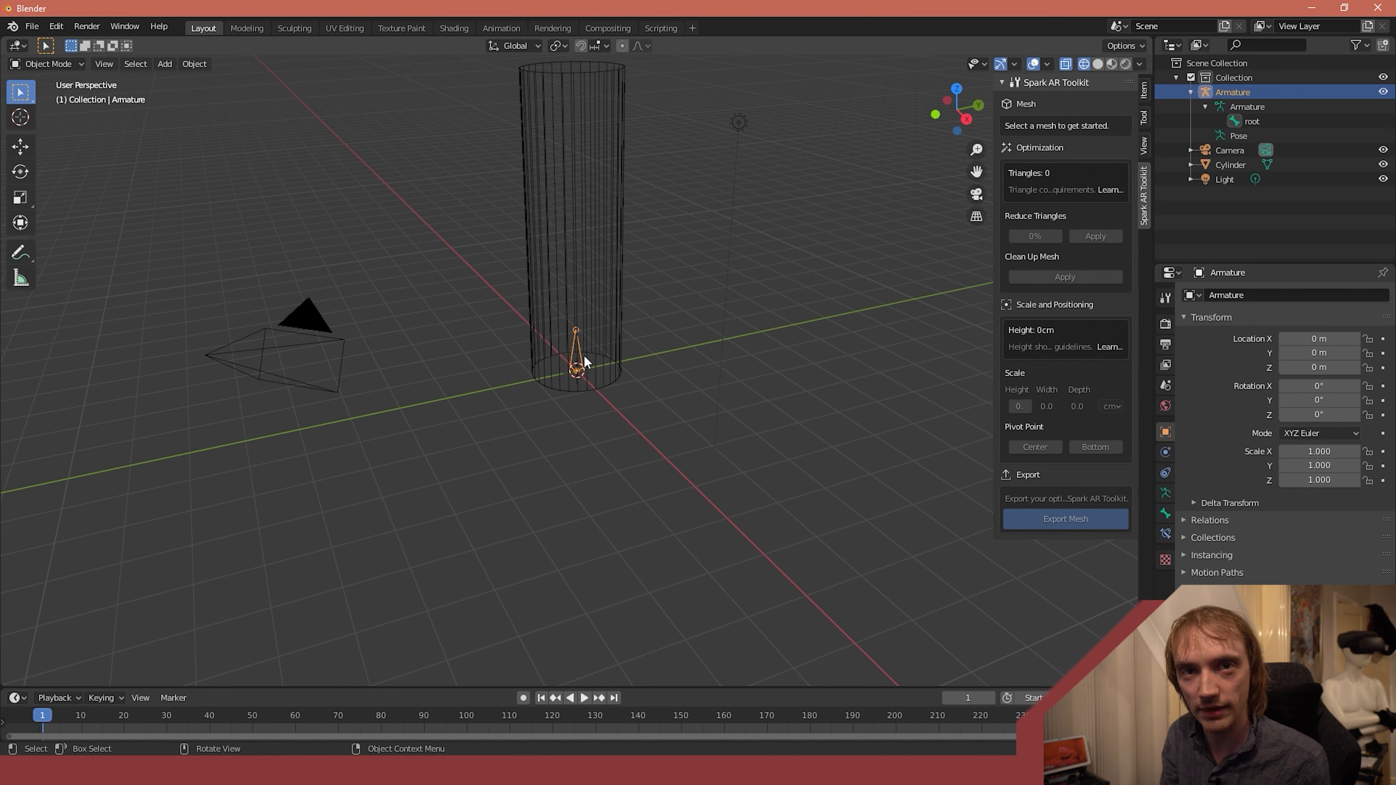
pyautogui.click(44, 65)
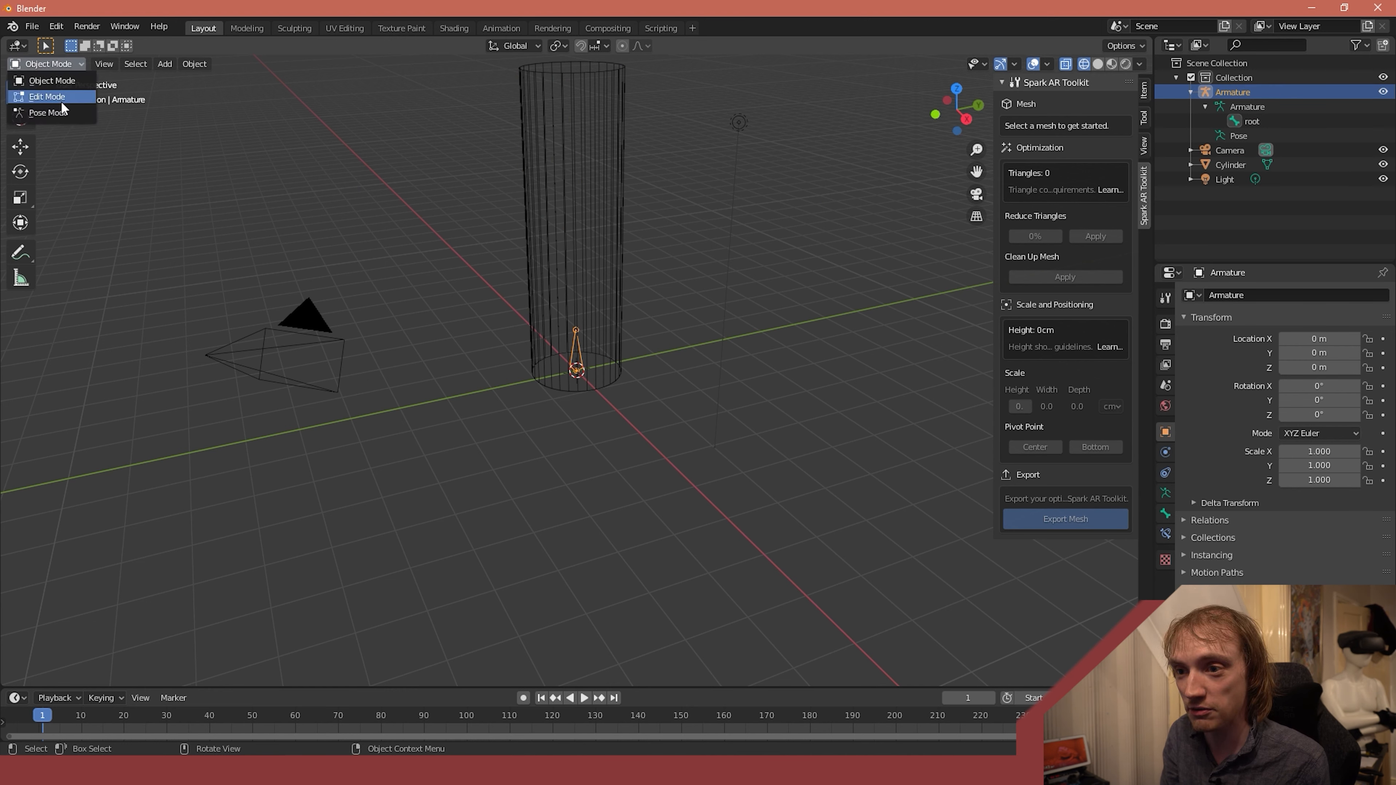
pyautogui.click(44, 101)
pyautogui.scroll(2, 551, 356)
pyautogui.scroll(2, 551, 356)
pyautogui.moveTo(729, 389); pyautogui.dragTo(690, 371, button='middle')
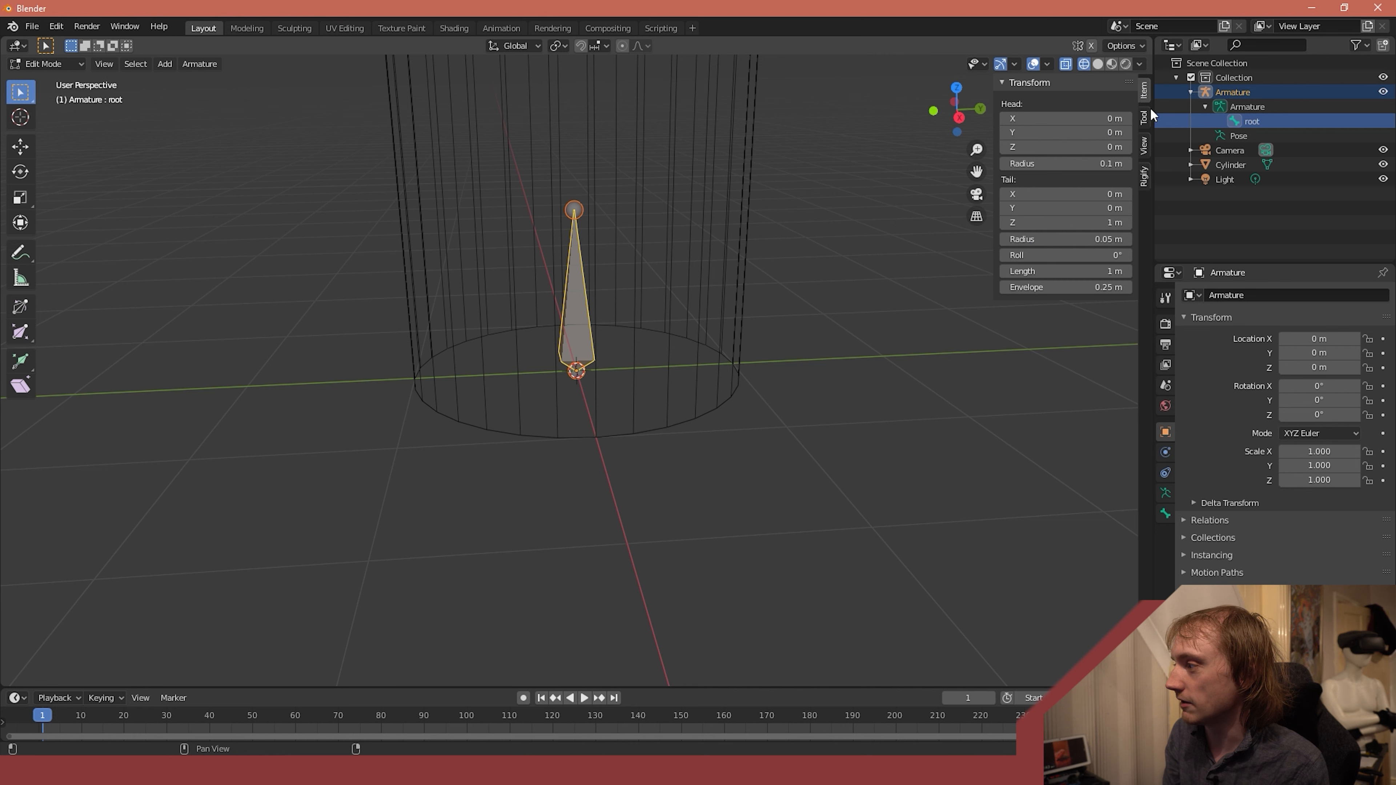
pyautogui.hotkey('alt', 'a')
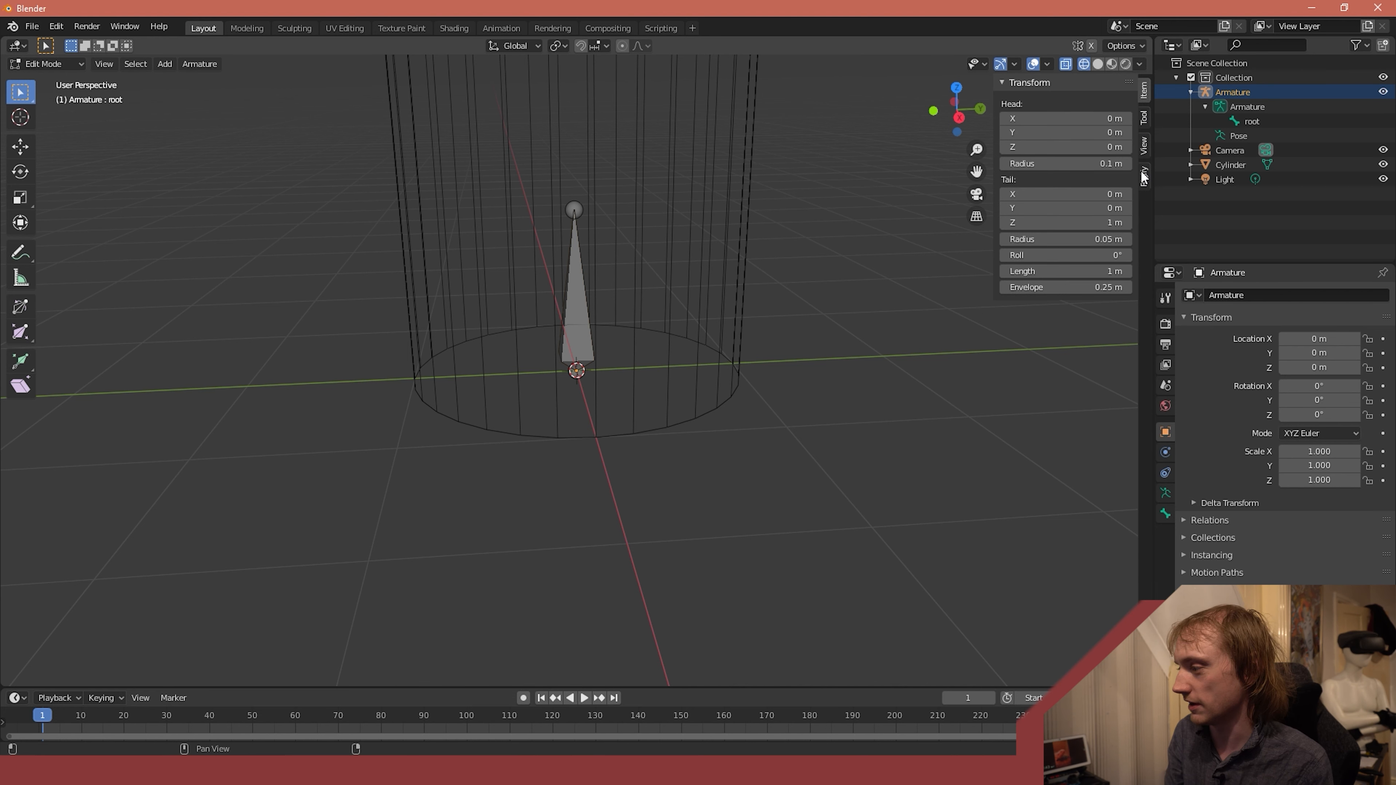
pyautogui.click(582, 306)
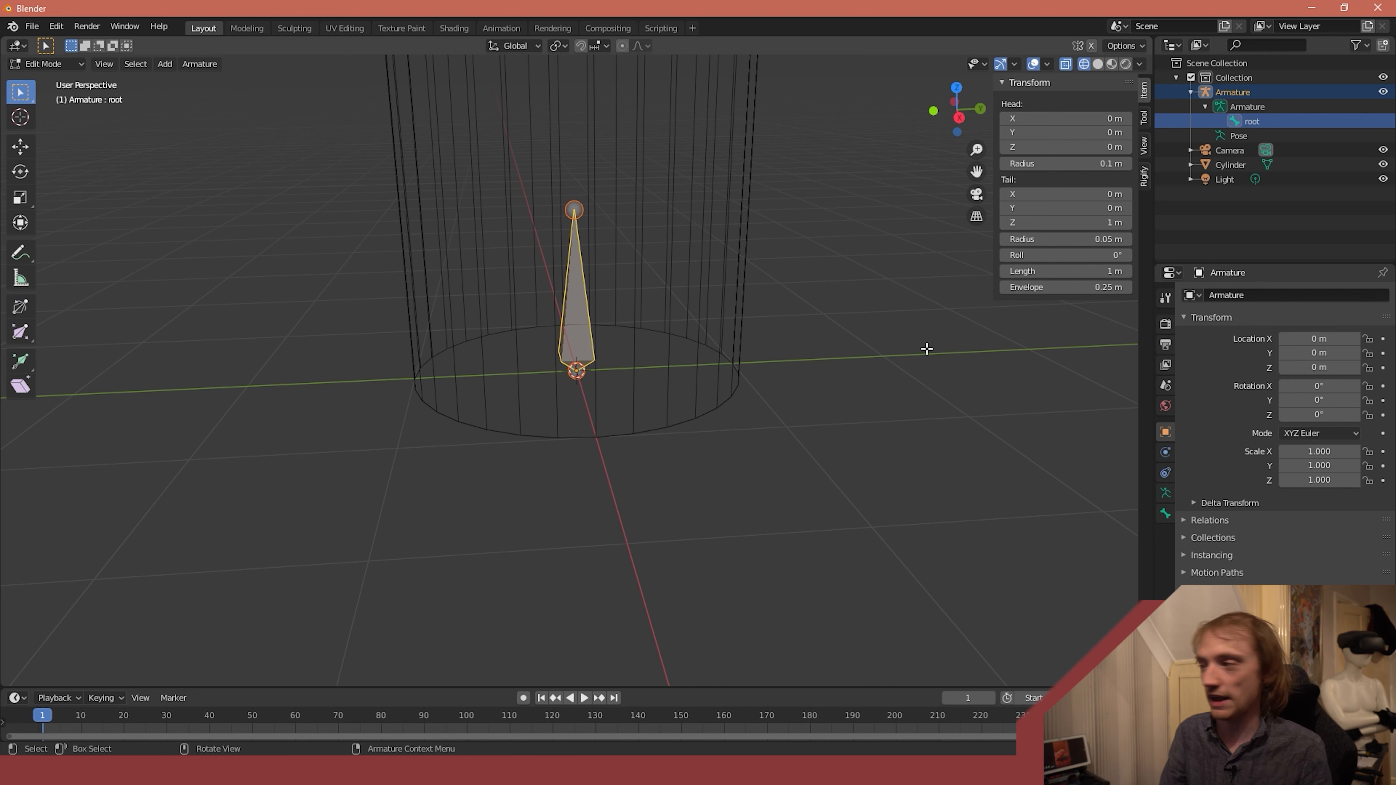
# - Try setting the X position of the root bone's head to 1.8 m and undo the change
pyautogui.moveTo(1067, 118); pyautogui.dragTo(1105, 118)
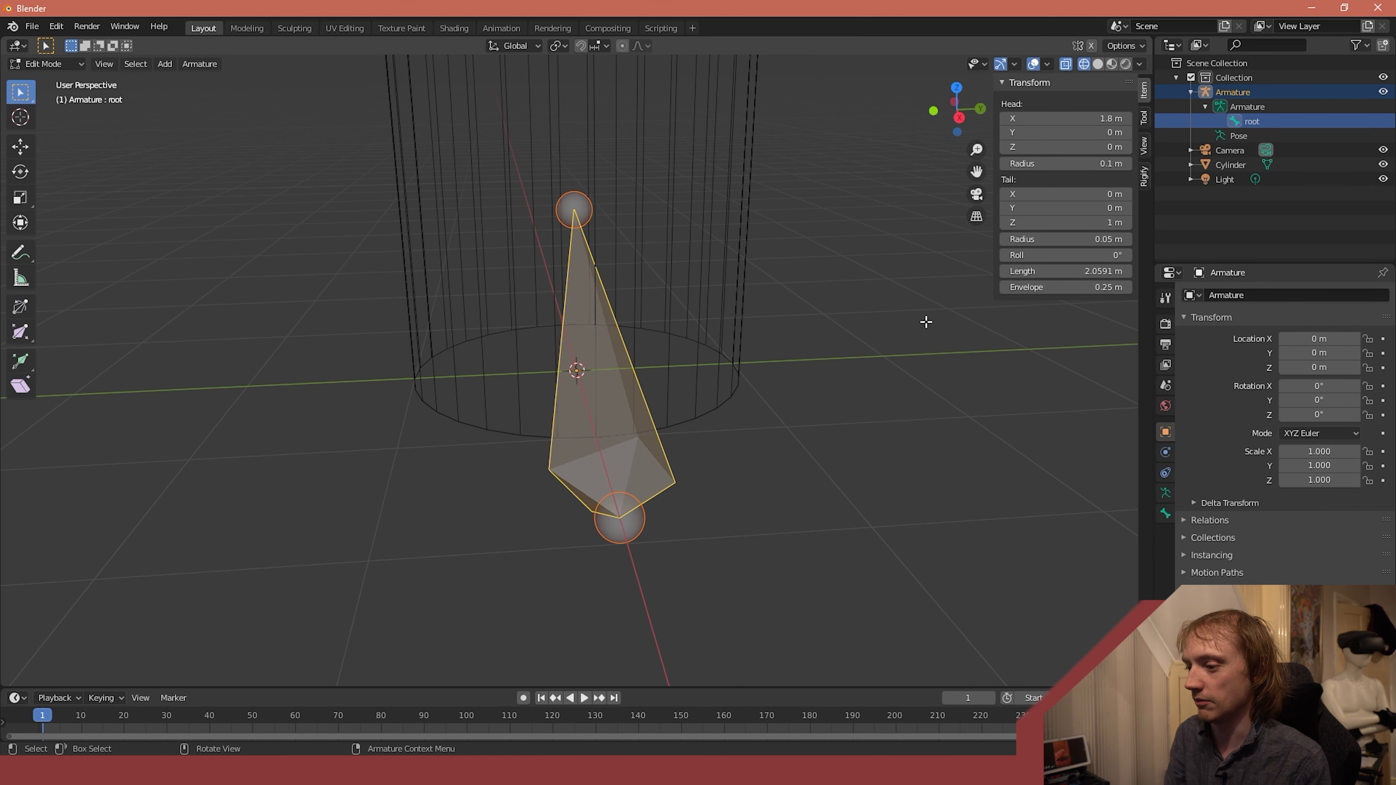
pyautogui.moveTo(926, 321); pyautogui.dragTo(968, 323, button='middle')
pyautogui.hotkey('ctrl', 'z')
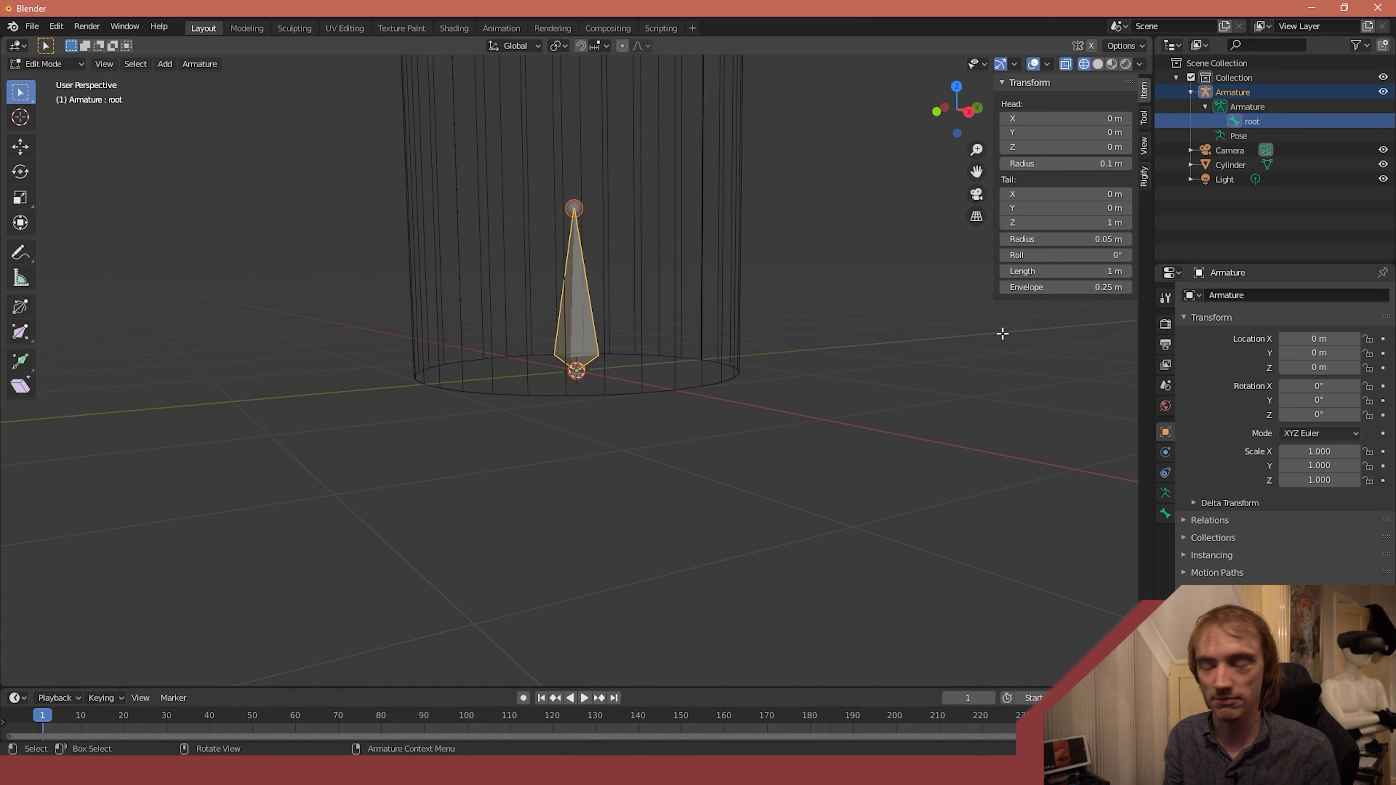
# - Extrude a second bone about 1.92 m upward along global Z from the root bone's tip
pyautogui.scroll(-4, 1007, 298)
pyautogui.moveTo(863, 286); pyautogui.dragTo(753, 272, button='middle')
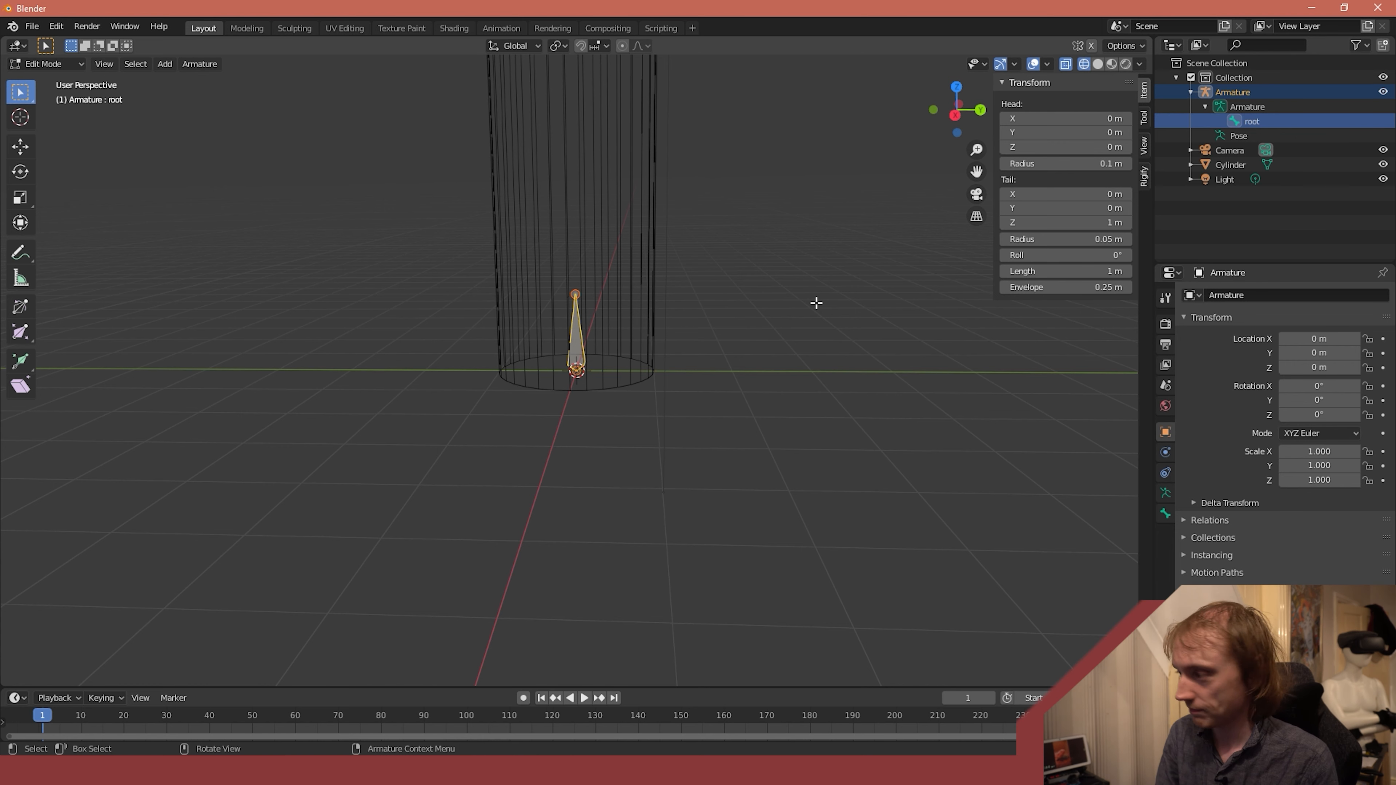
pyautogui.press('e')
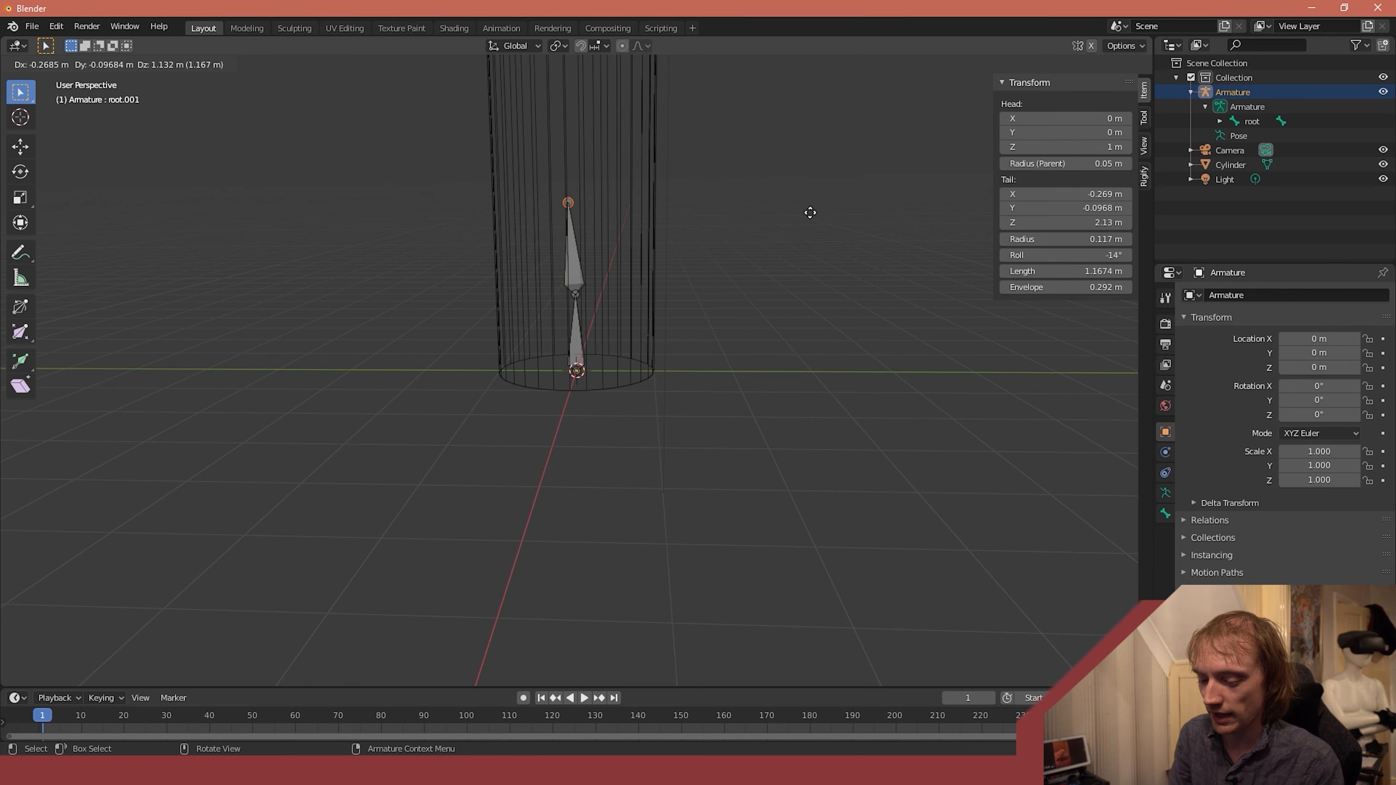
pyautogui.press('z')
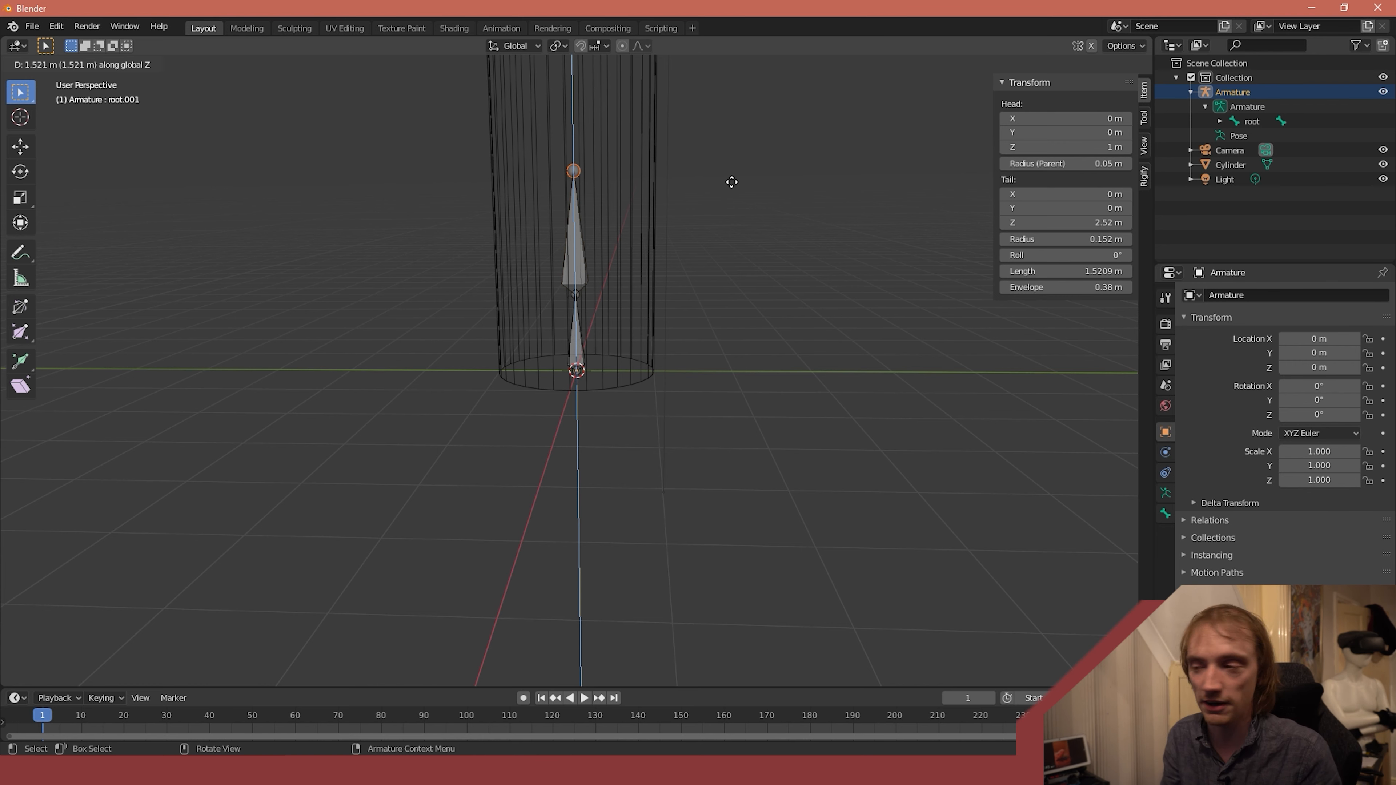
pyautogui.click(705, 142)
# - Extrude two more bones along global Z, about 1.67 m and 1.88 m long, extending the chain to the cylinder's top
pyautogui.scroll(-4, 739, 147)
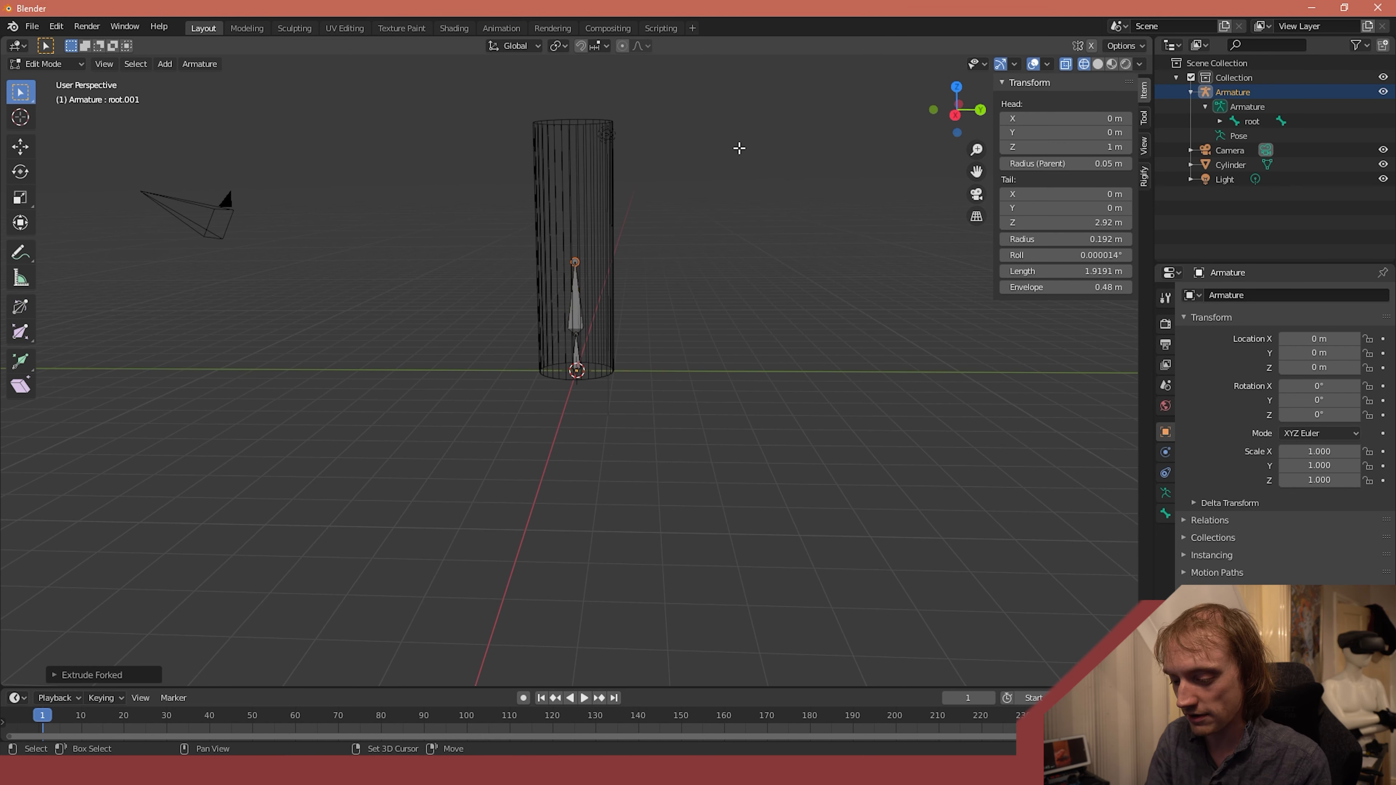
pyautogui.hotkey('shift', 'e')
pyautogui.press('z')
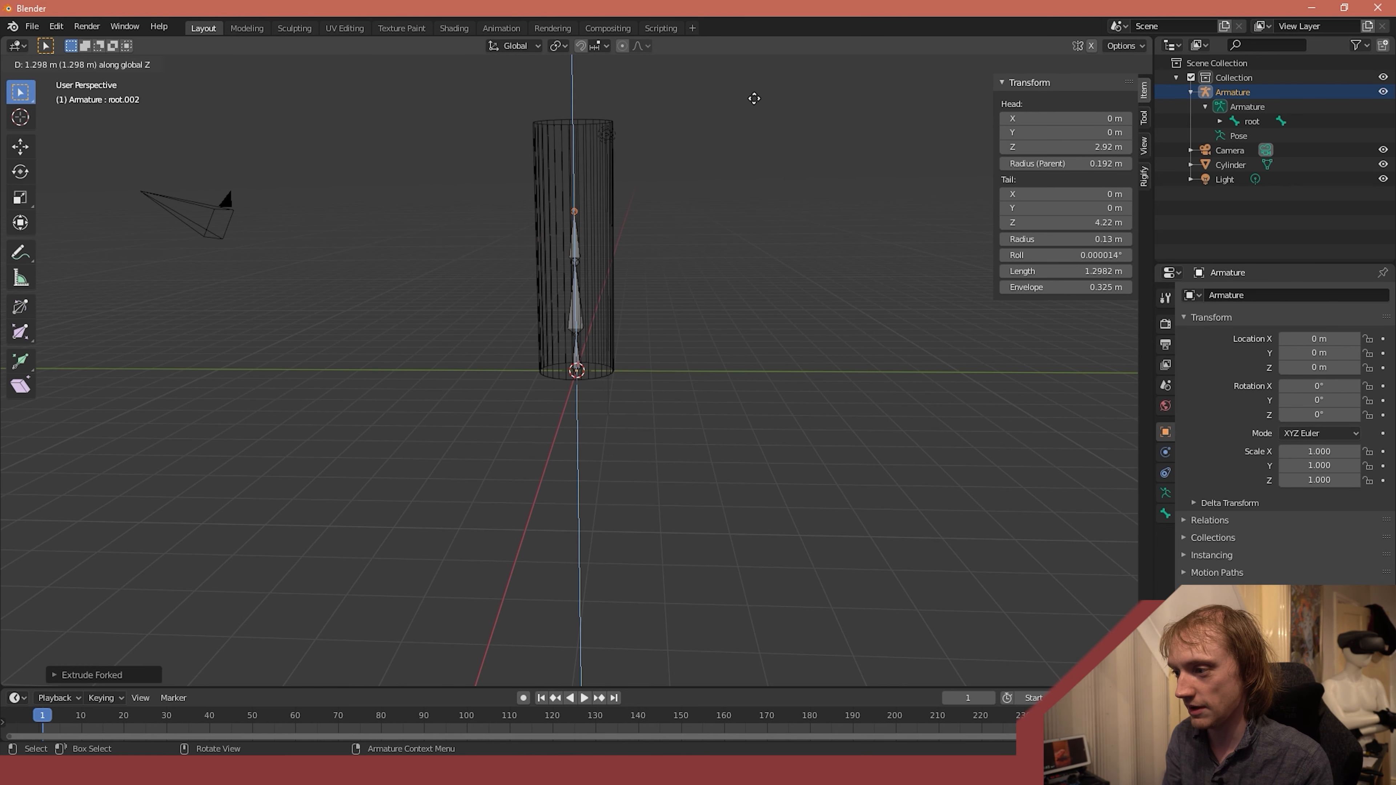
pyautogui.click(741, 83)
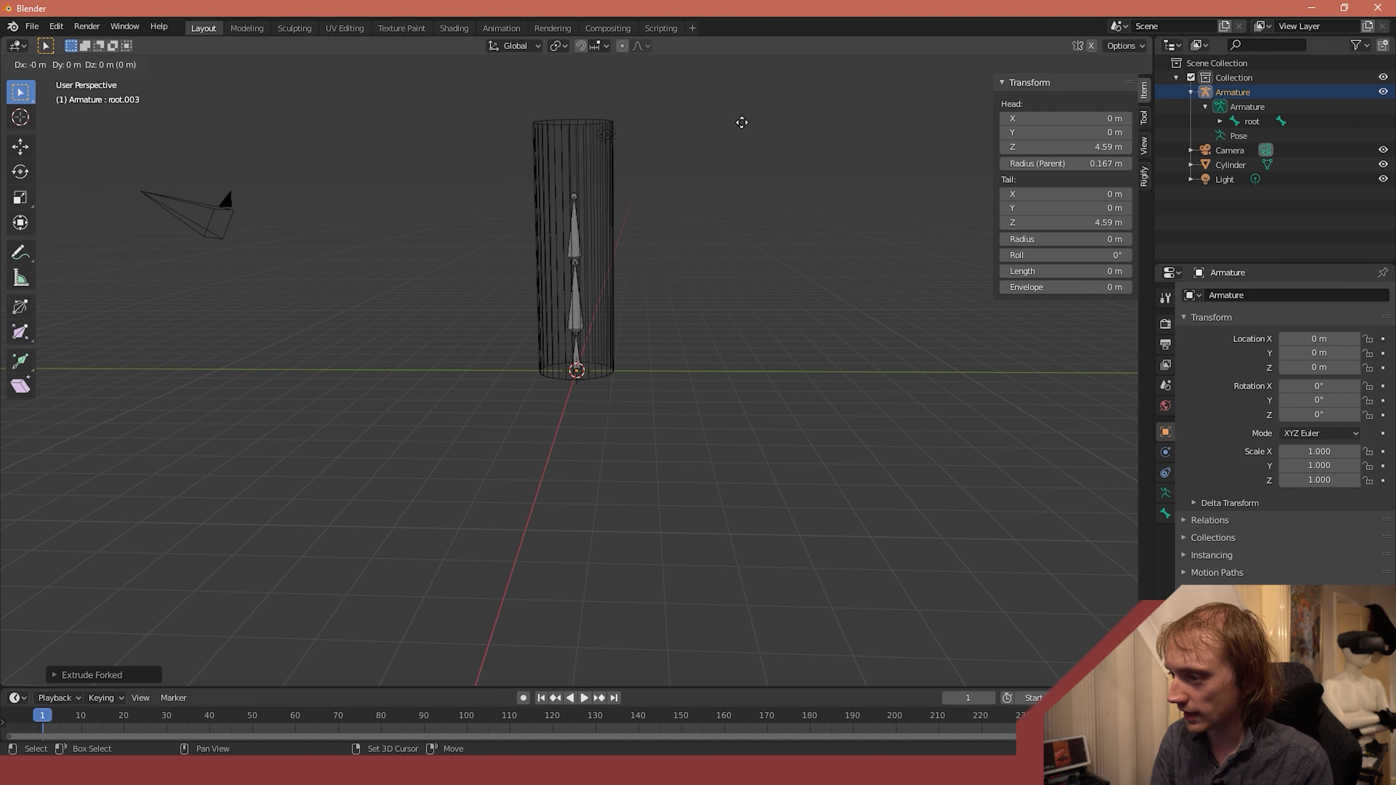
pyautogui.hotkey('shift', 'e')
pyautogui.press('z')
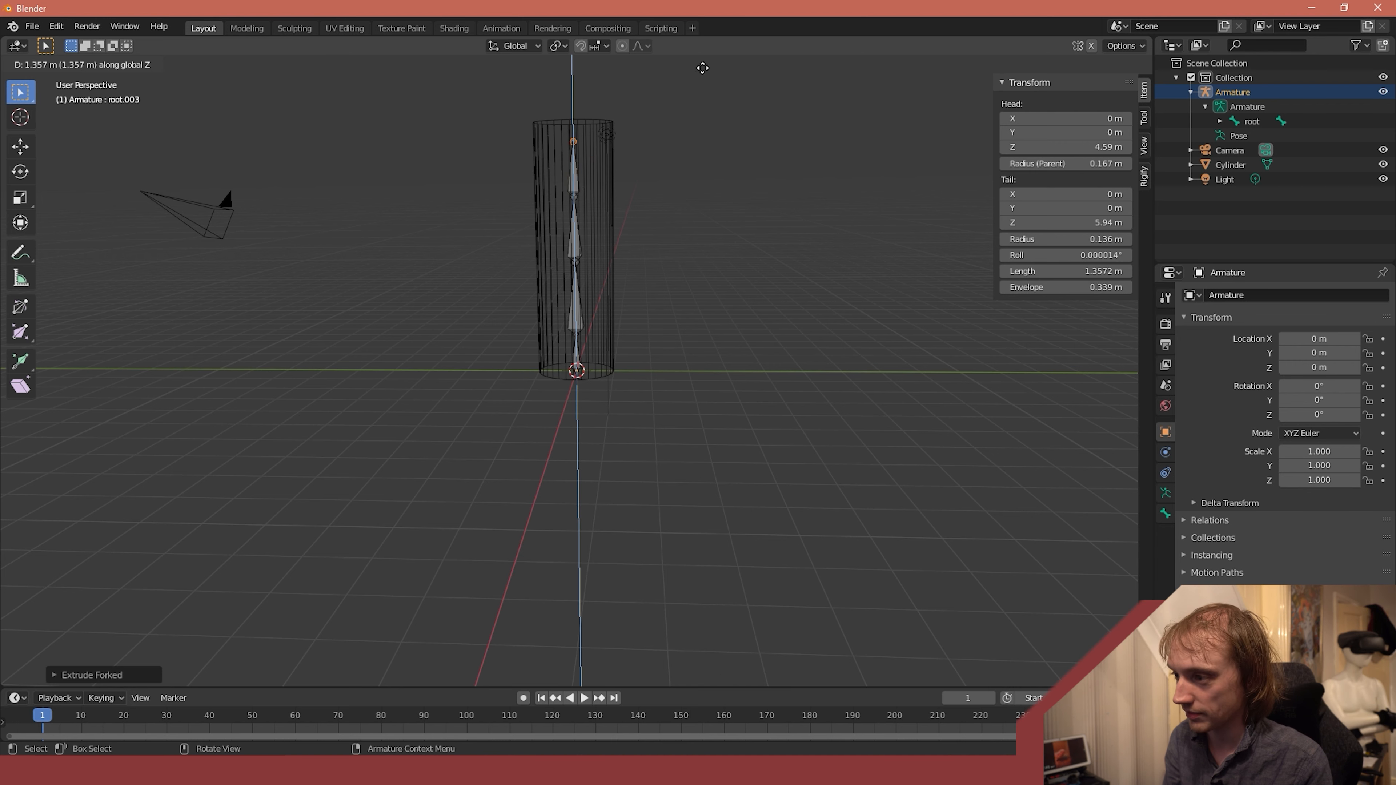
pyautogui.click(719, 674)
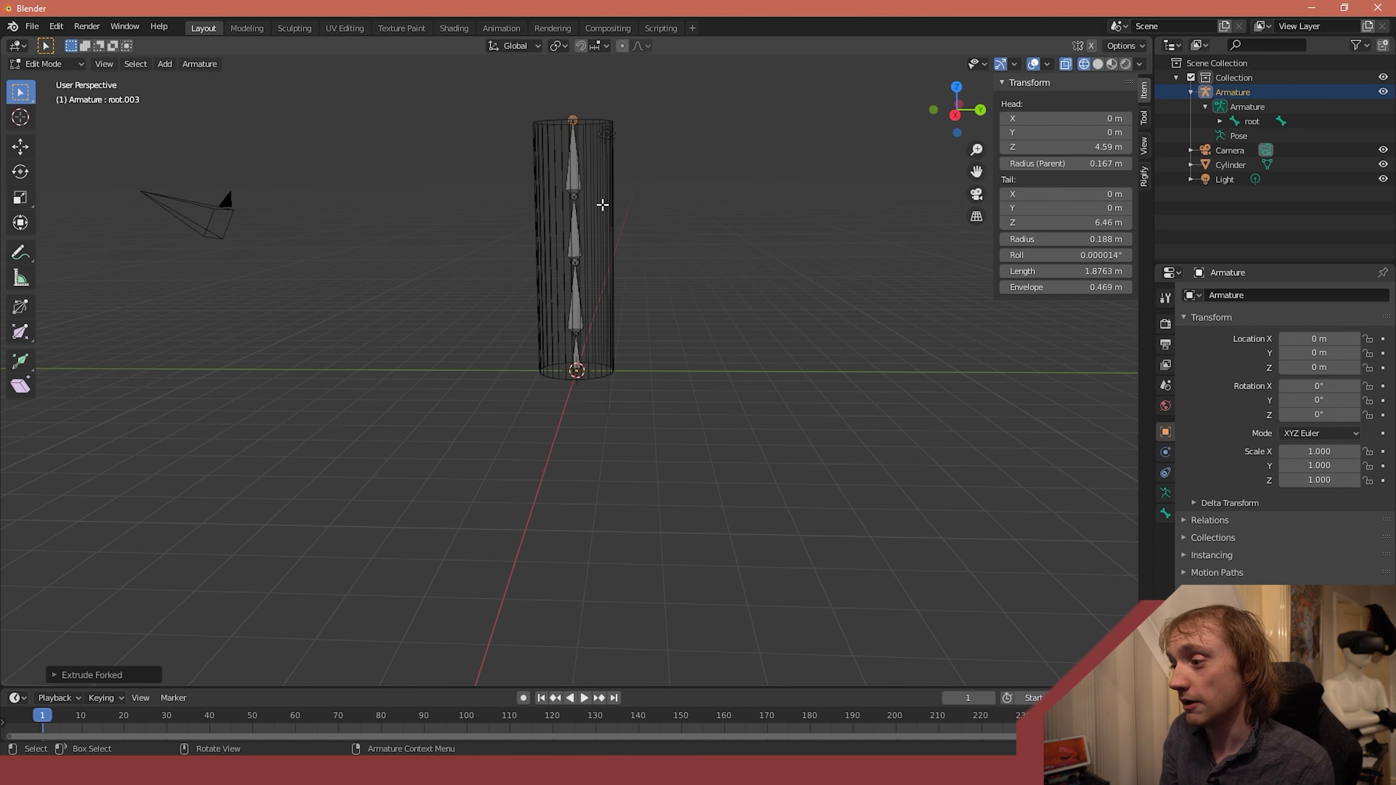
# - Return the armature to Object Mode and select the cylinder mesh
pyautogui.click(61, 66)
pyautogui.click(52, 79)
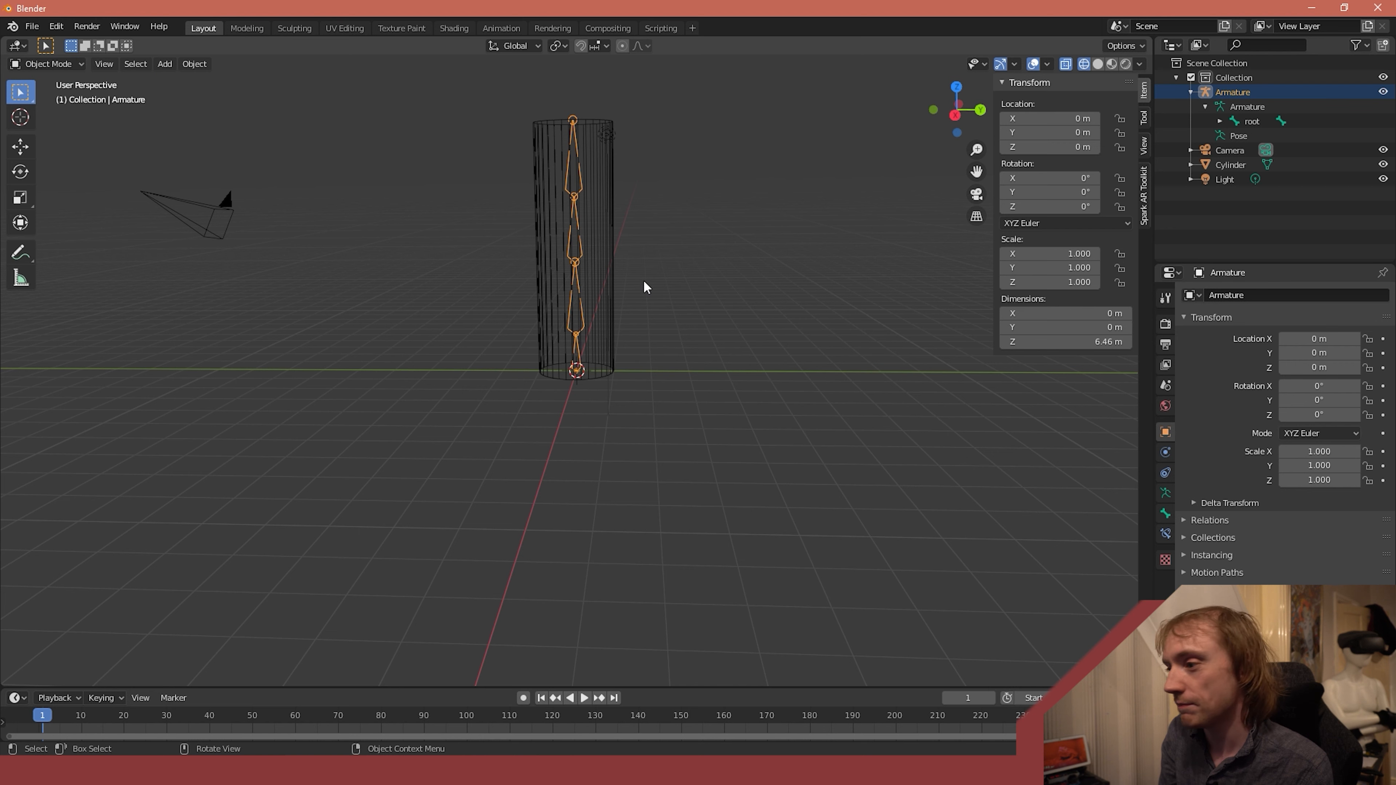
pyautogui.click(607, 232)
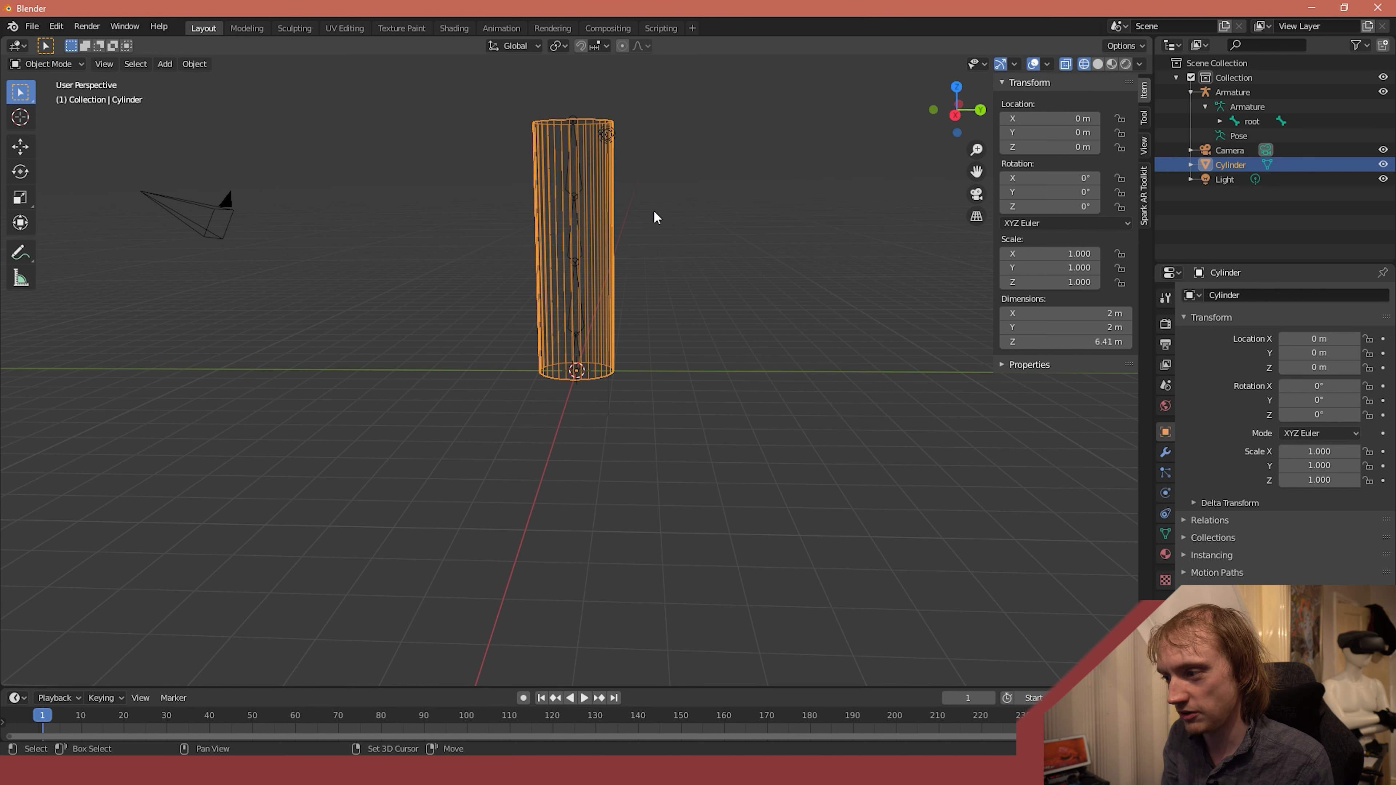
pyautogui.keyDown('shift'); pyautogui.click(566, 324); pyautogui.keyUp('shift')
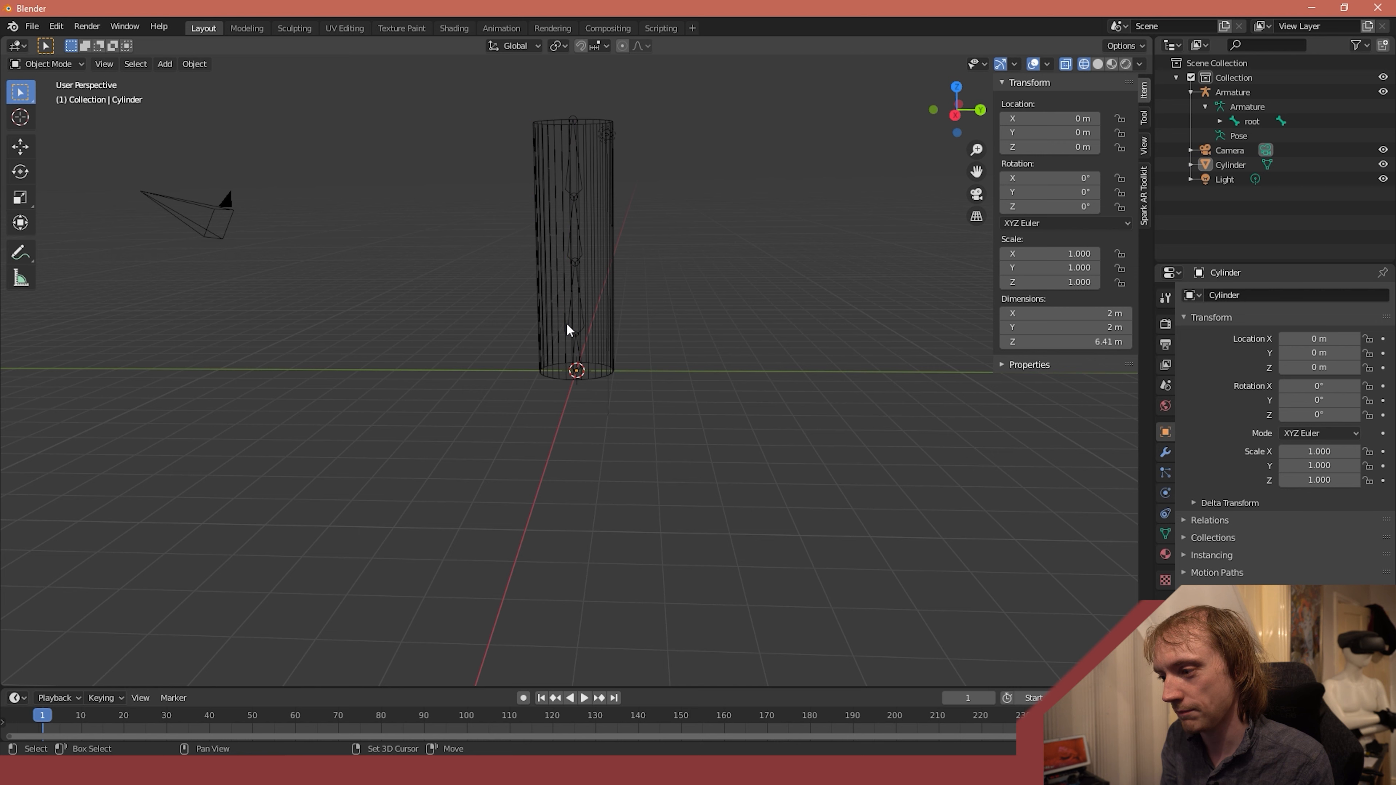
pyautogui.click(606, 318)
pyautogui.click(622, 321)
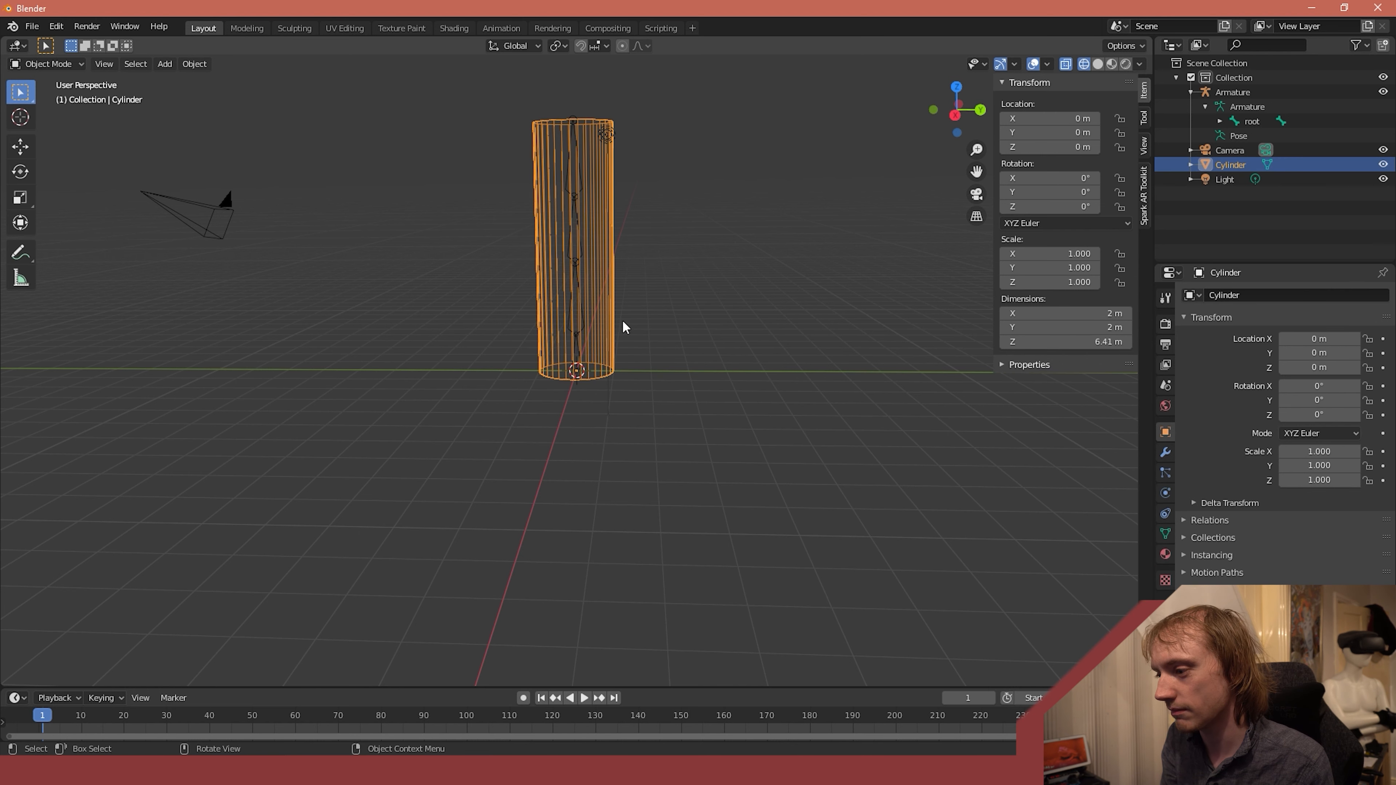
# - Add the armature to the selection and parent the cylinder to it using Armature Deform With Automatic Weights
pyautogui.keyDown('shift'); pyautogui.click(581, 328); pyautogui.keyUp('shift')
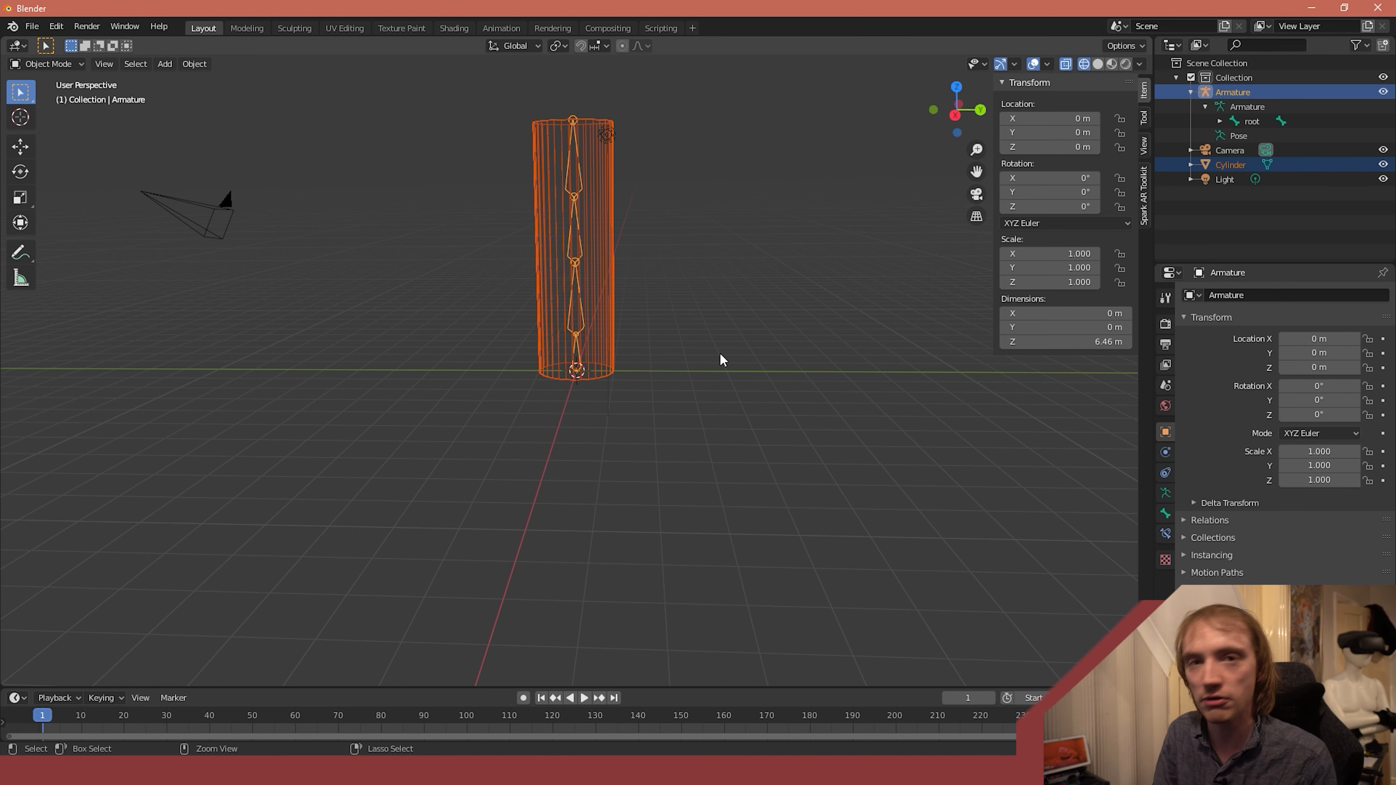
pyautogui.hotkey('ctrl', 'p')
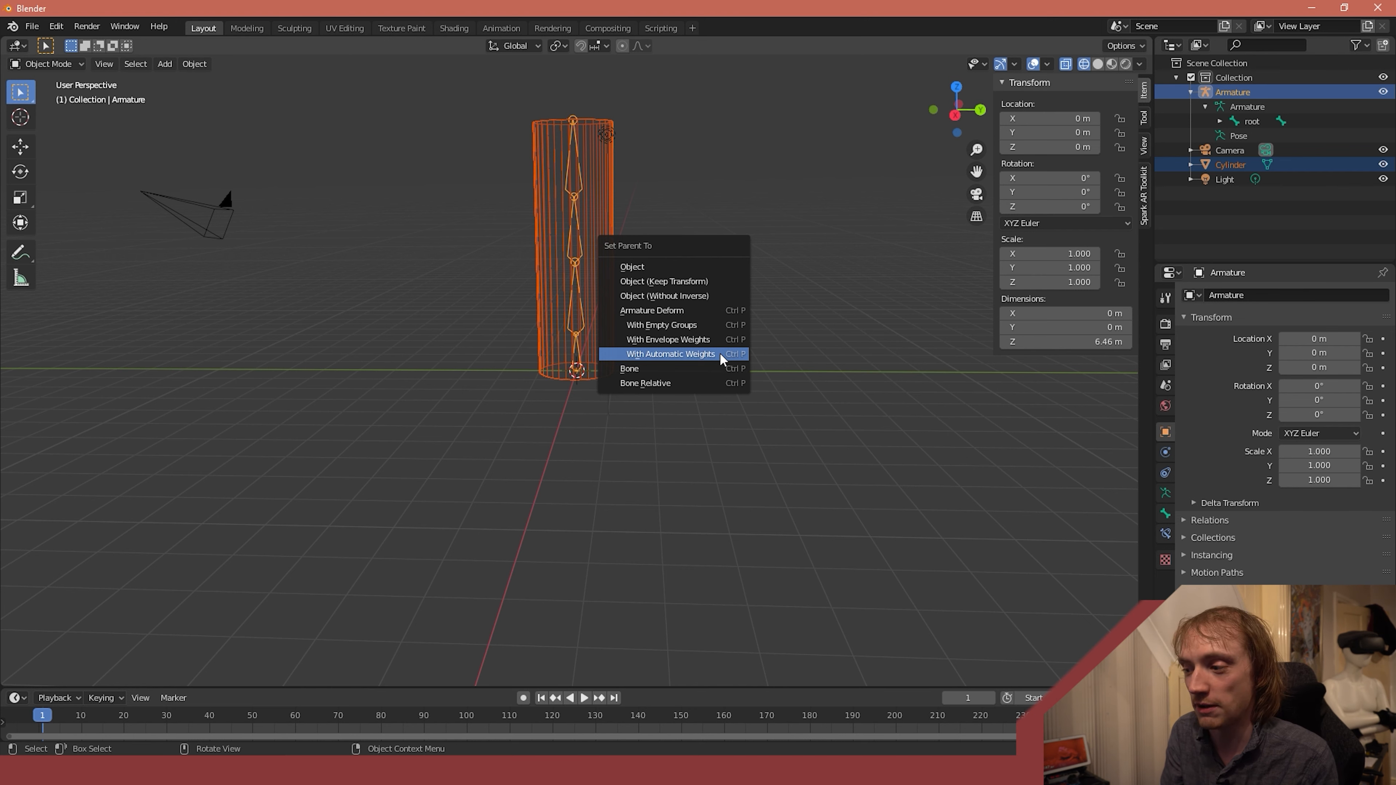
pyautogui.click(720, 354)
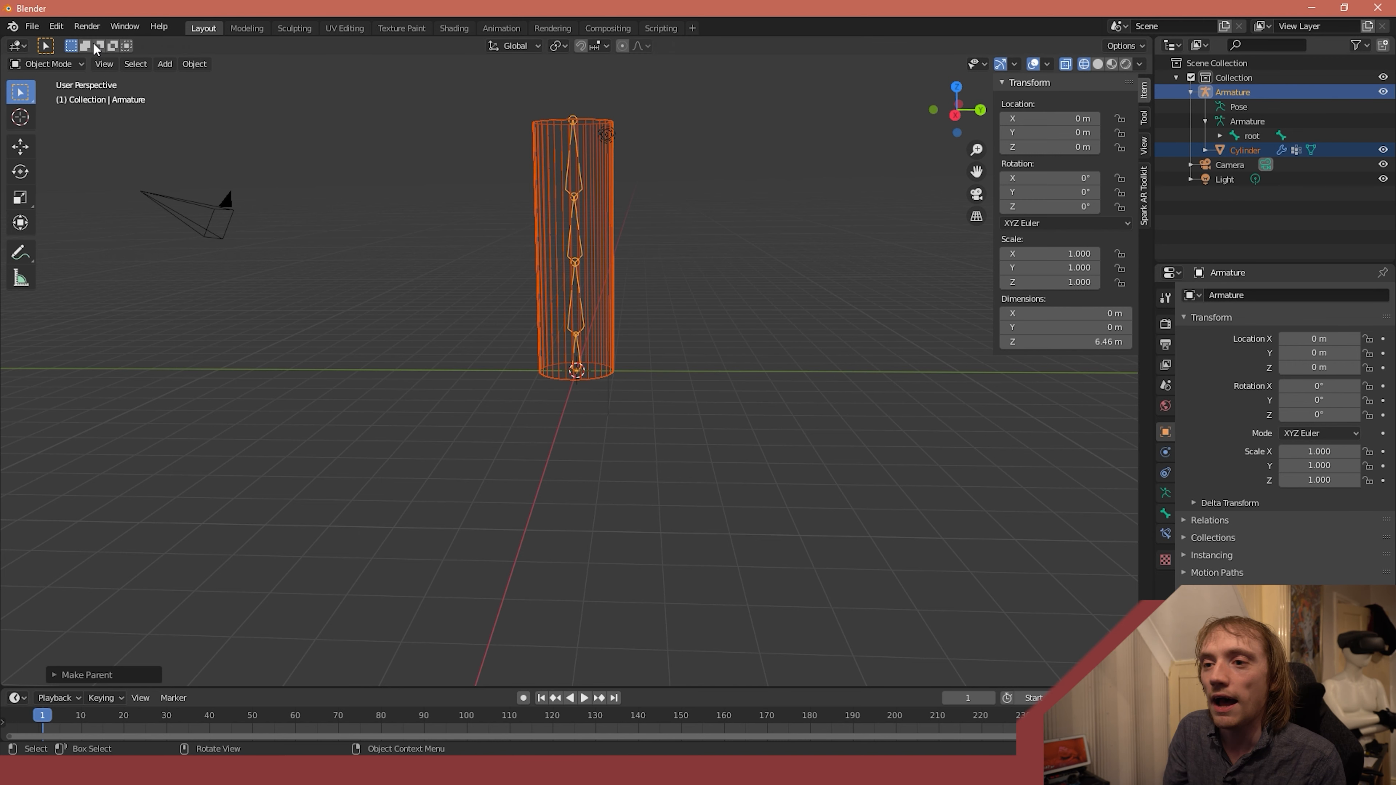
# - Switch the armature from Object Mode to Pose Mode
pyautogui.click(56, 66)
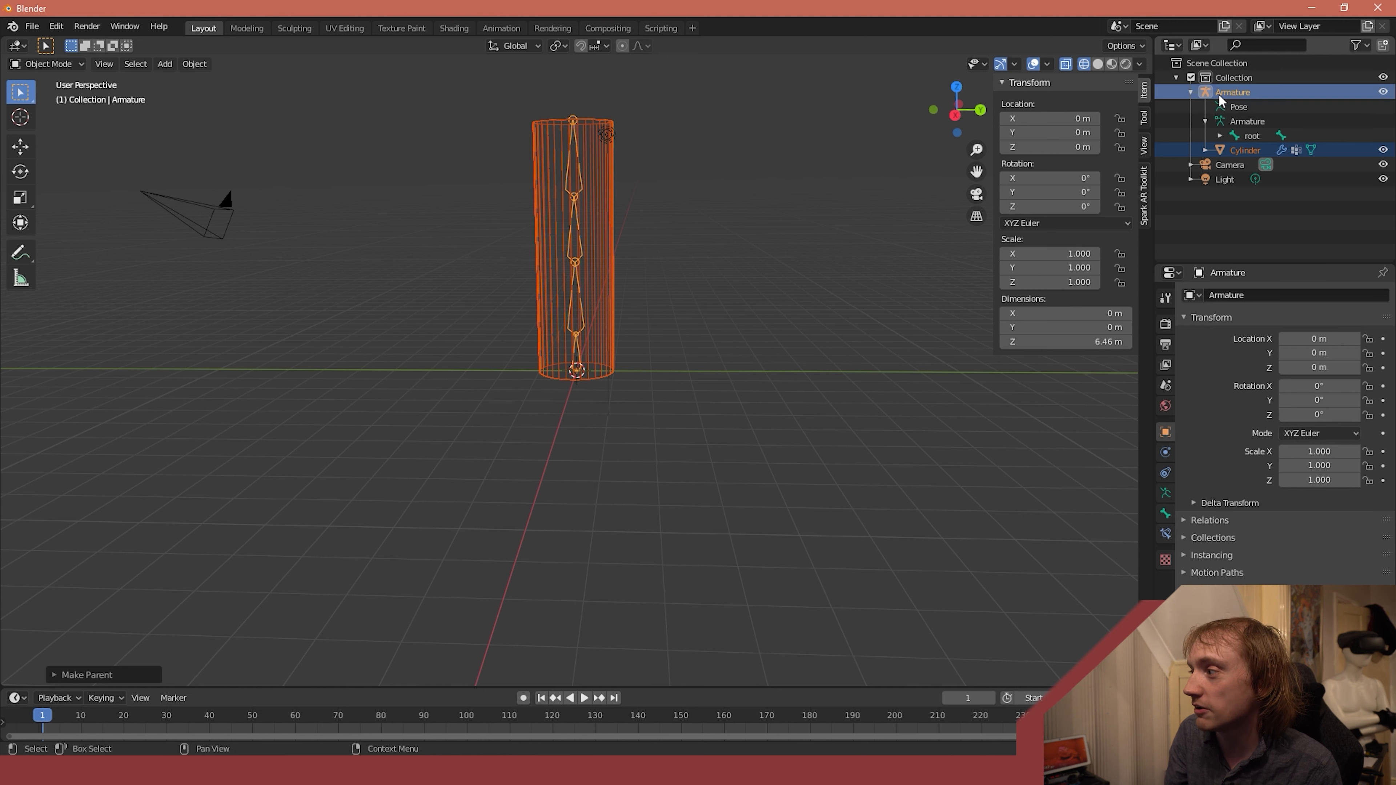
pyautogui.click(1191, 92)
pyautogui.click(1189, 92)
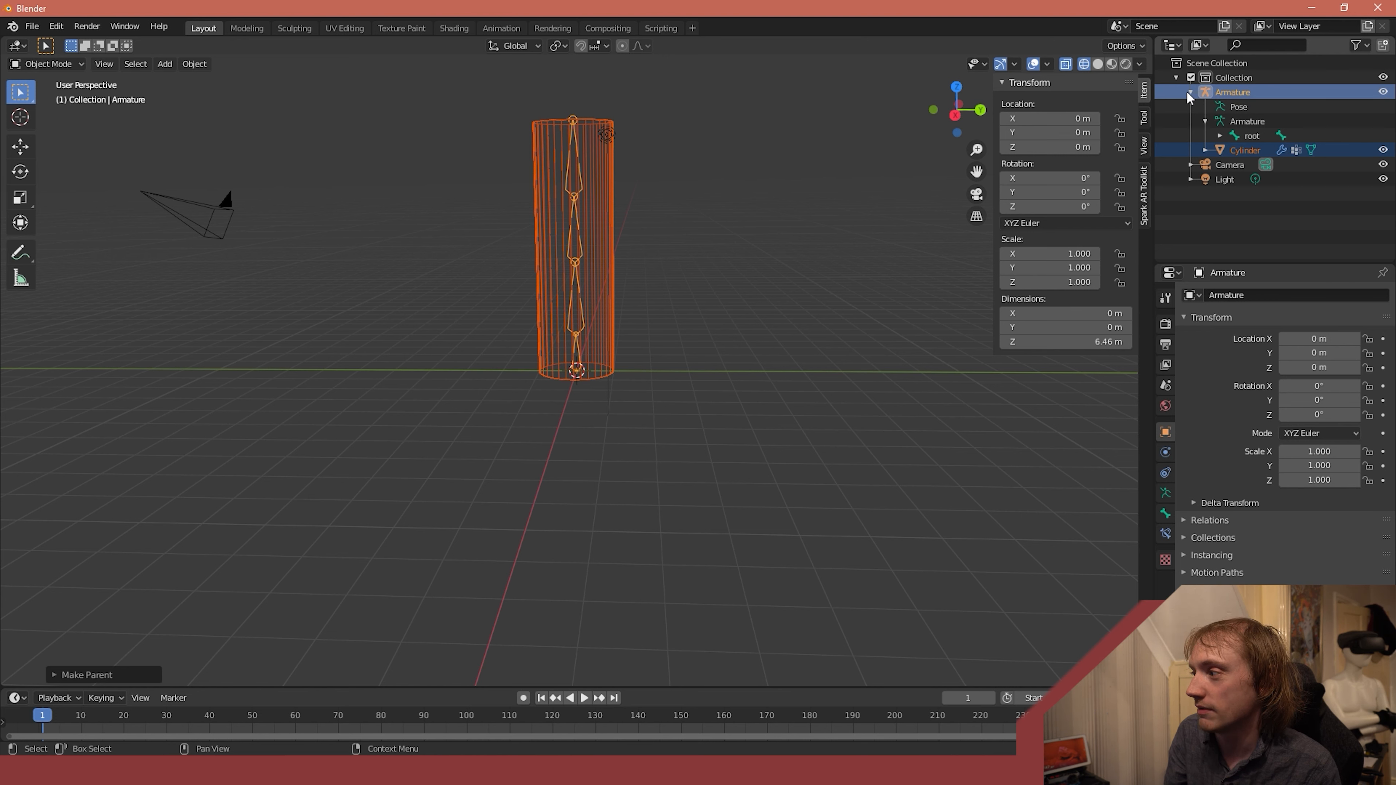
pyautogui.click(49, 64)
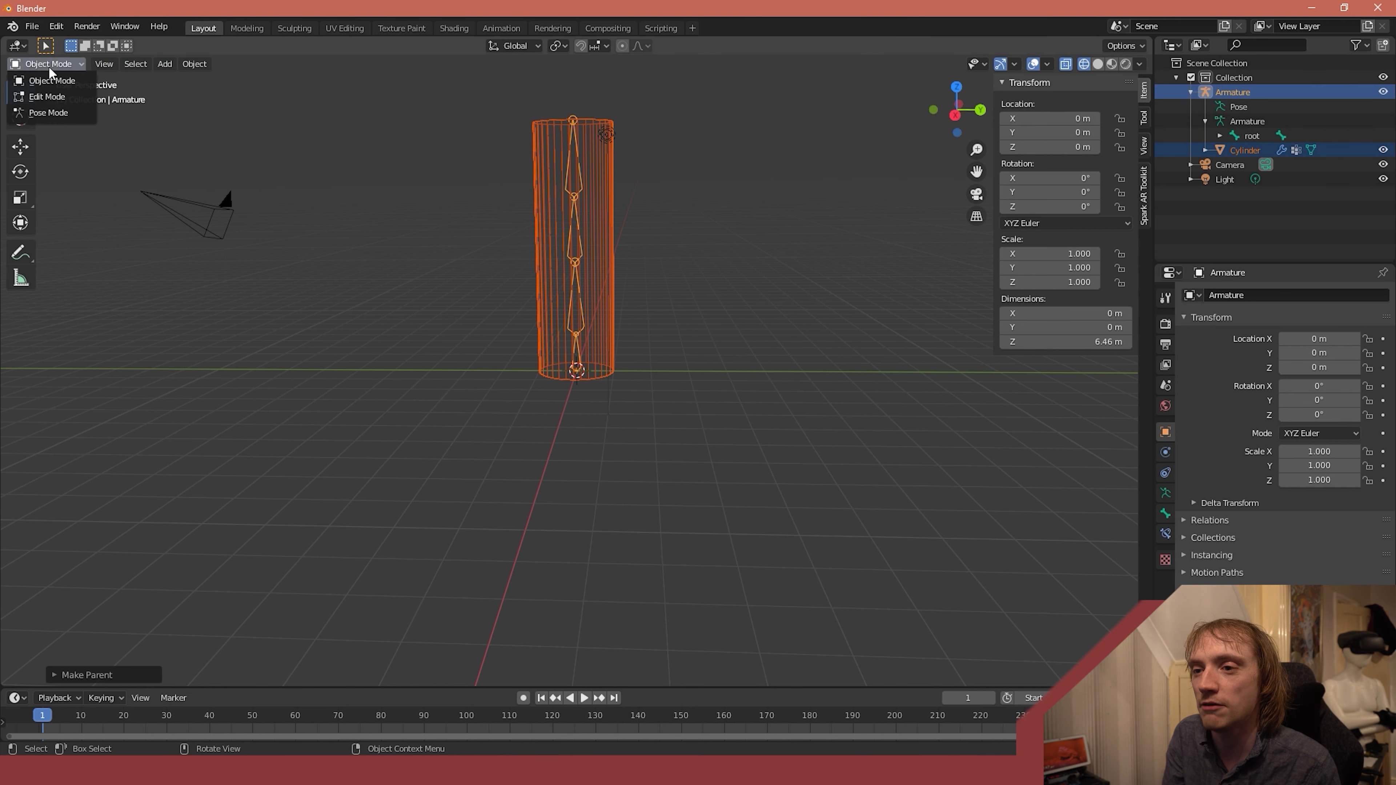
pyautogui.click(54, 114)
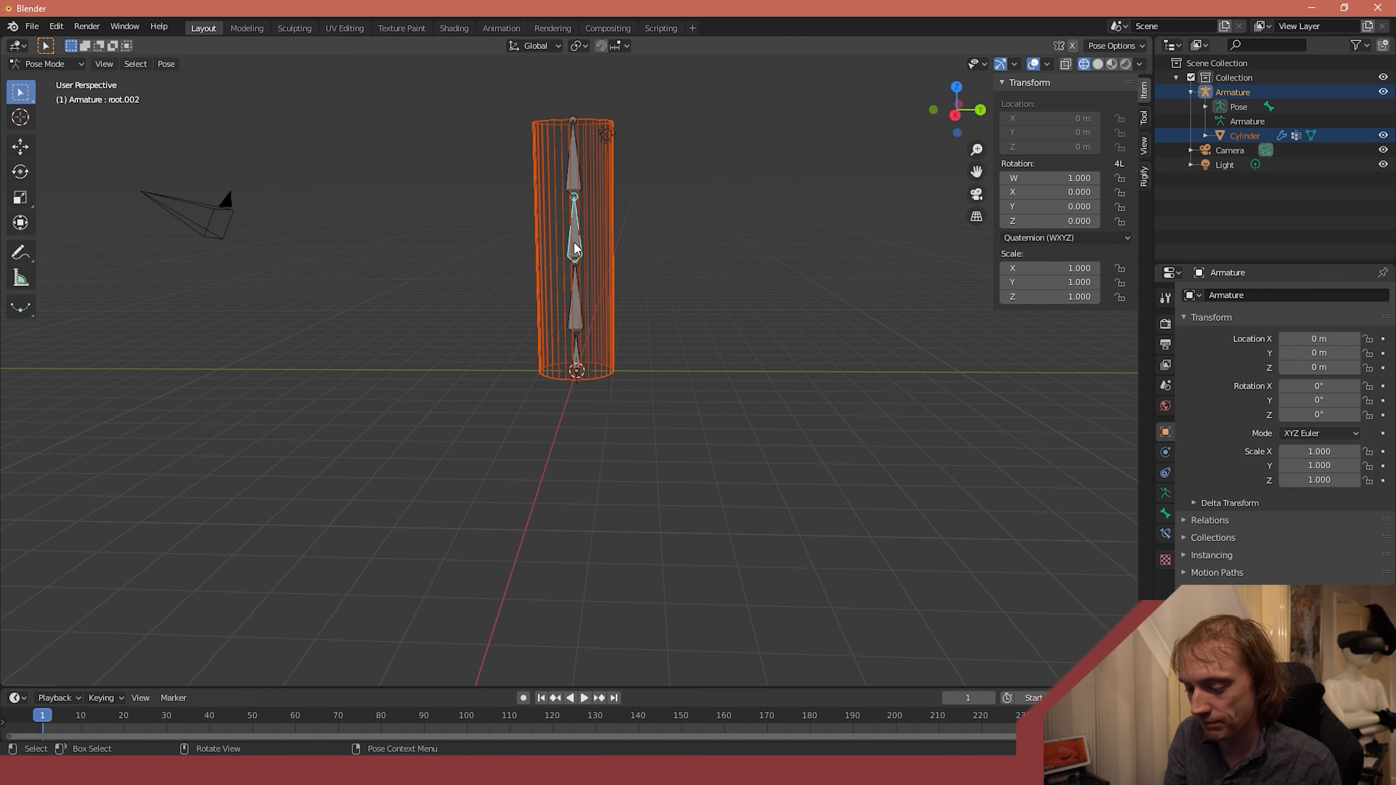
# - Try bending the cylinder by rotating bone root.002 about -45° and the top bone root.003 in the opposite direction
pyautogui.press('r')
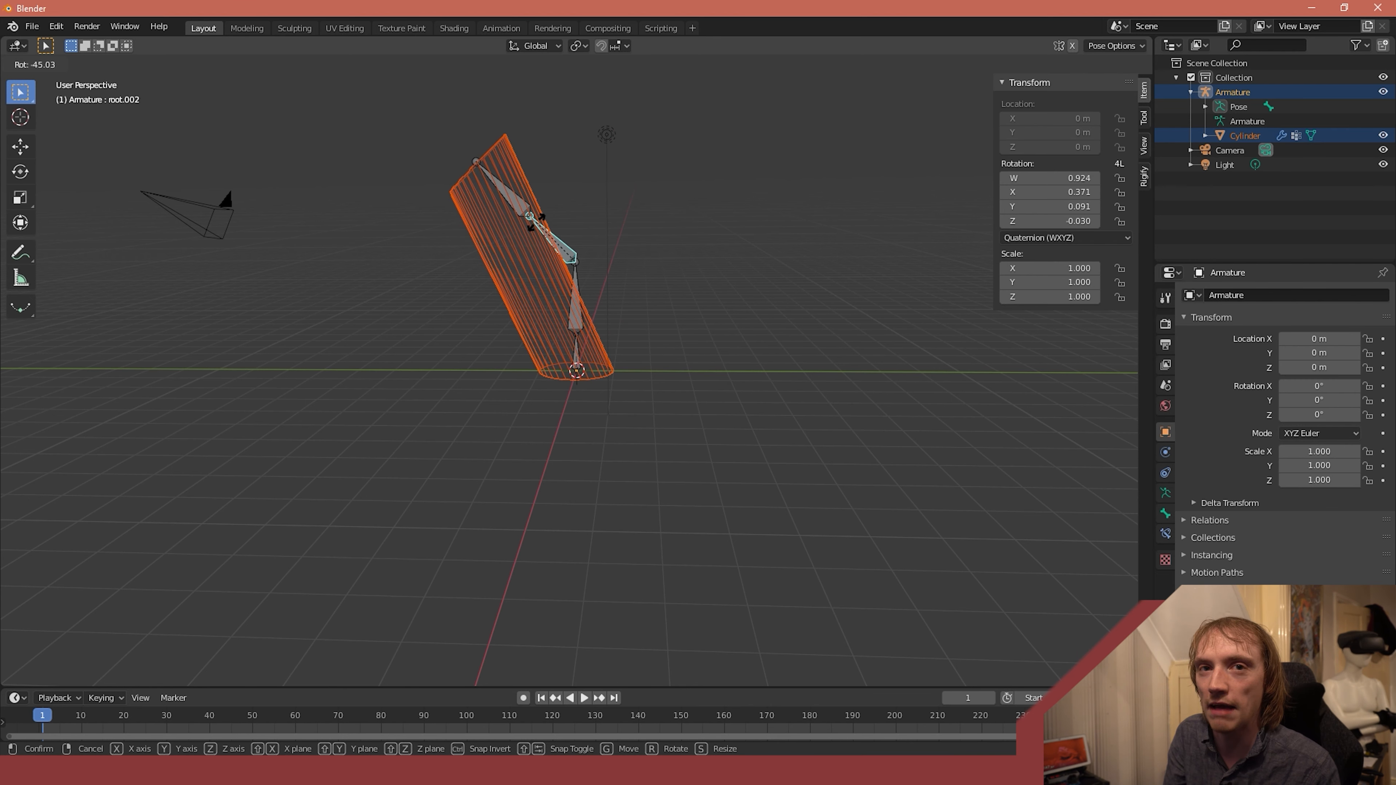
pyautogui.click(615, 216)
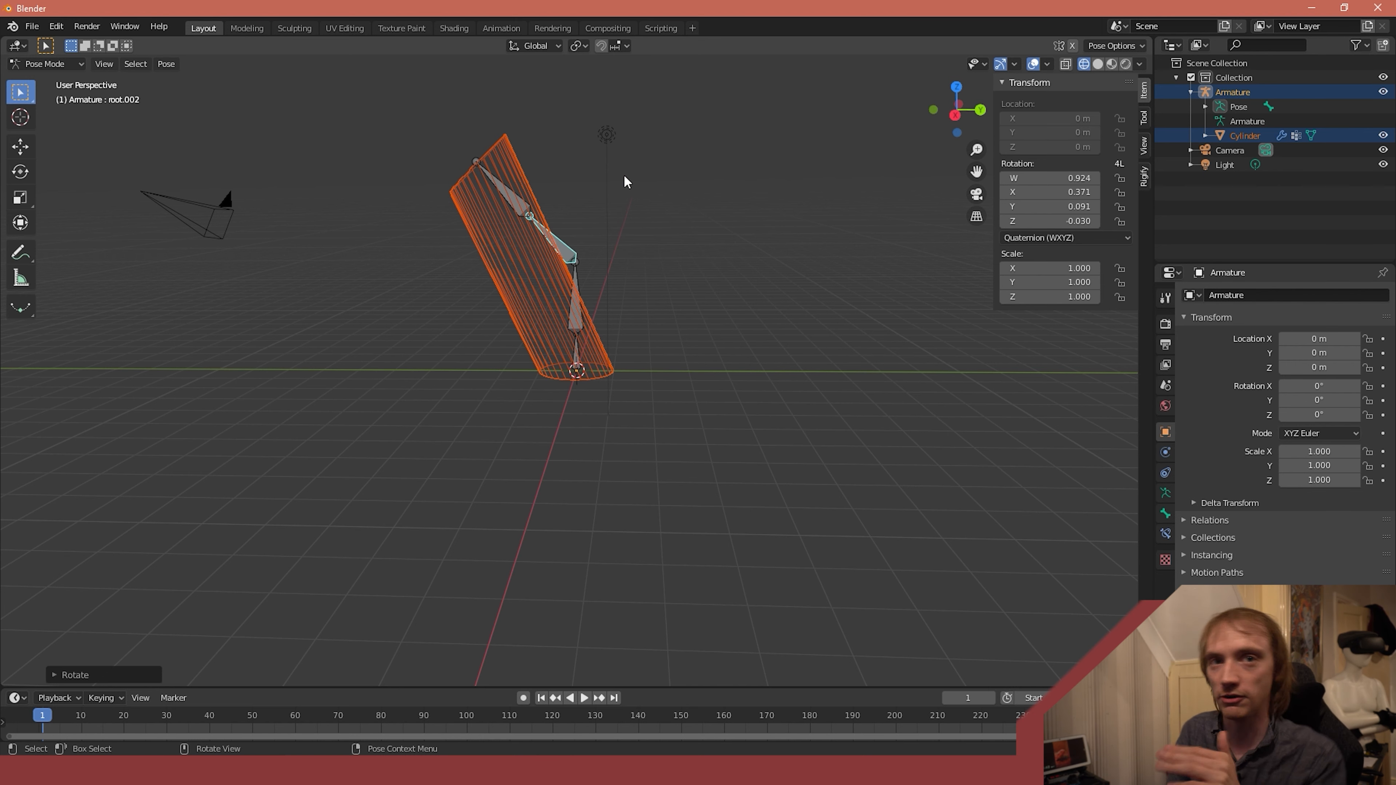
pyautogui.click(503, 189)
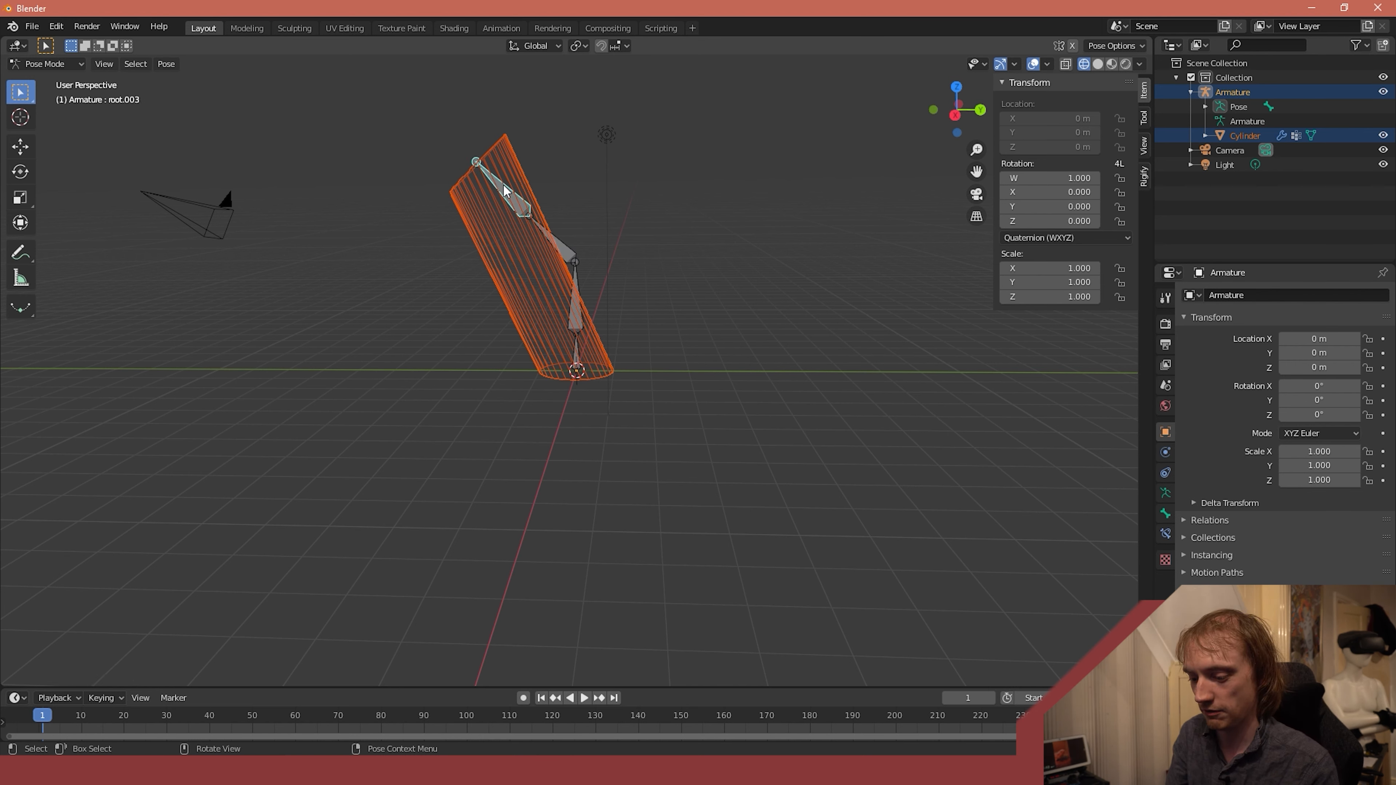
pyautogui.press('r')
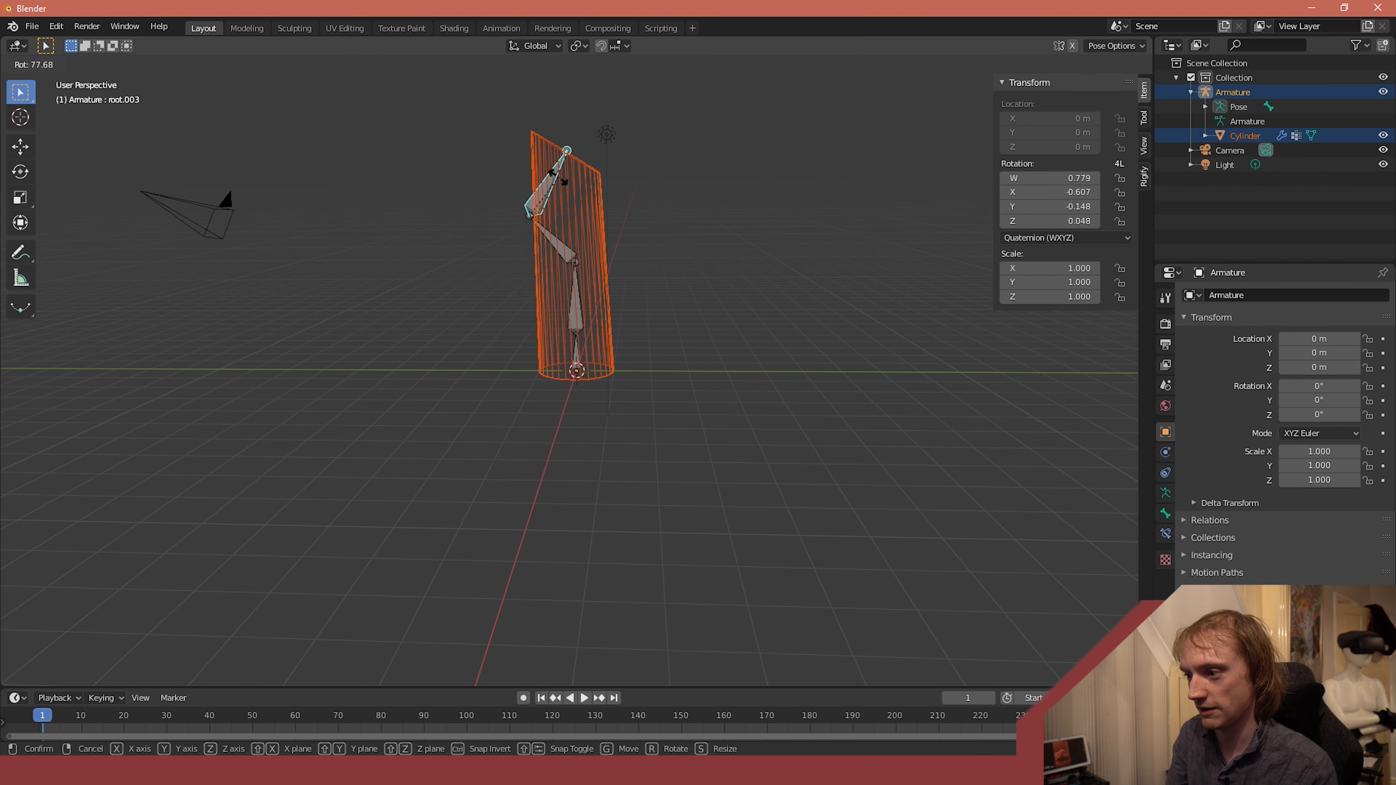
pyautogui.click(567, 183)
# - Display the viewport in solid shading and switch to the Animation workspace
pyautogui.moveTo(628, 244); pyautogui.dragTo(622, 231, button='middle')
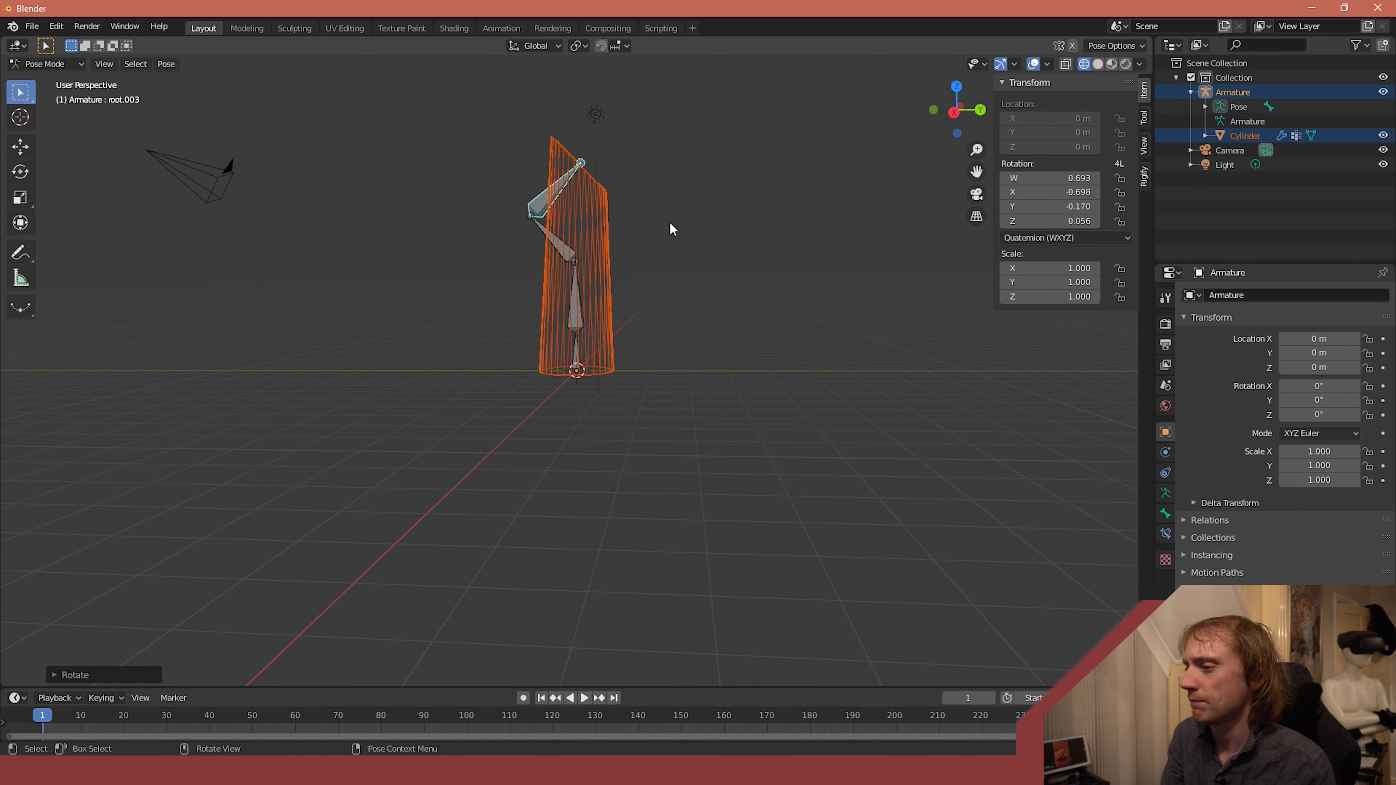
pyautogui.moveTo(674, 108); pyautogui.dragTo(619, 125, button='middle')
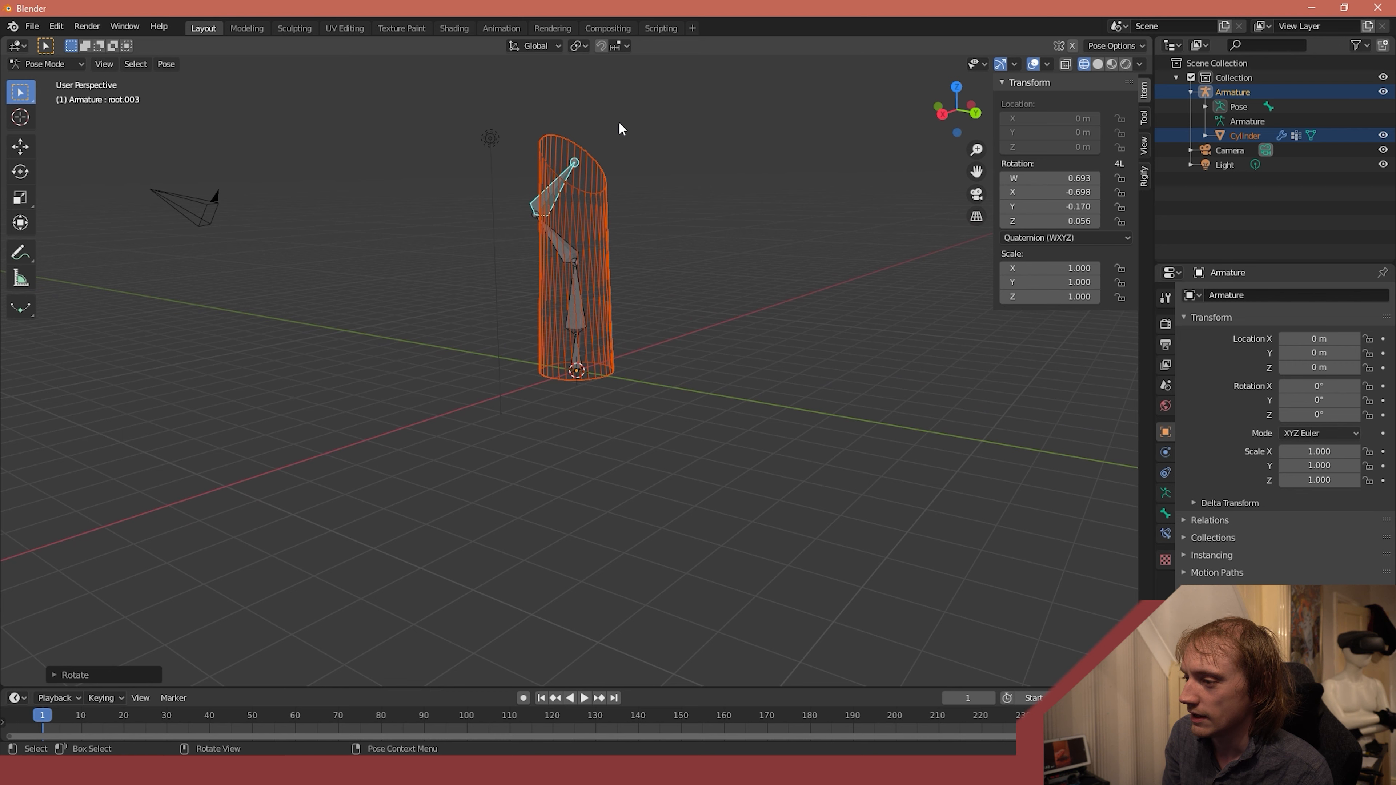
pyautogui.hotkey('shift', 'z')
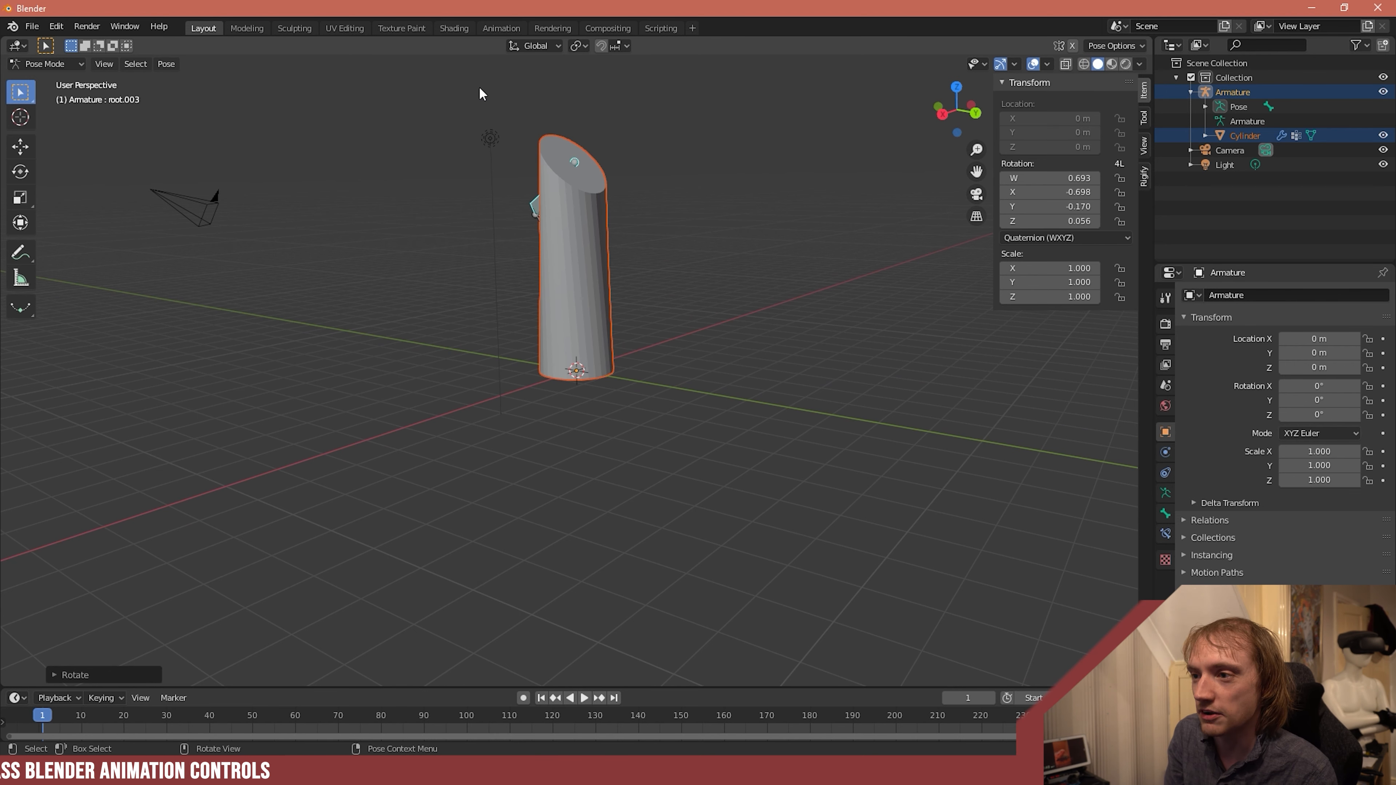
pyautogui.click(497, 29)
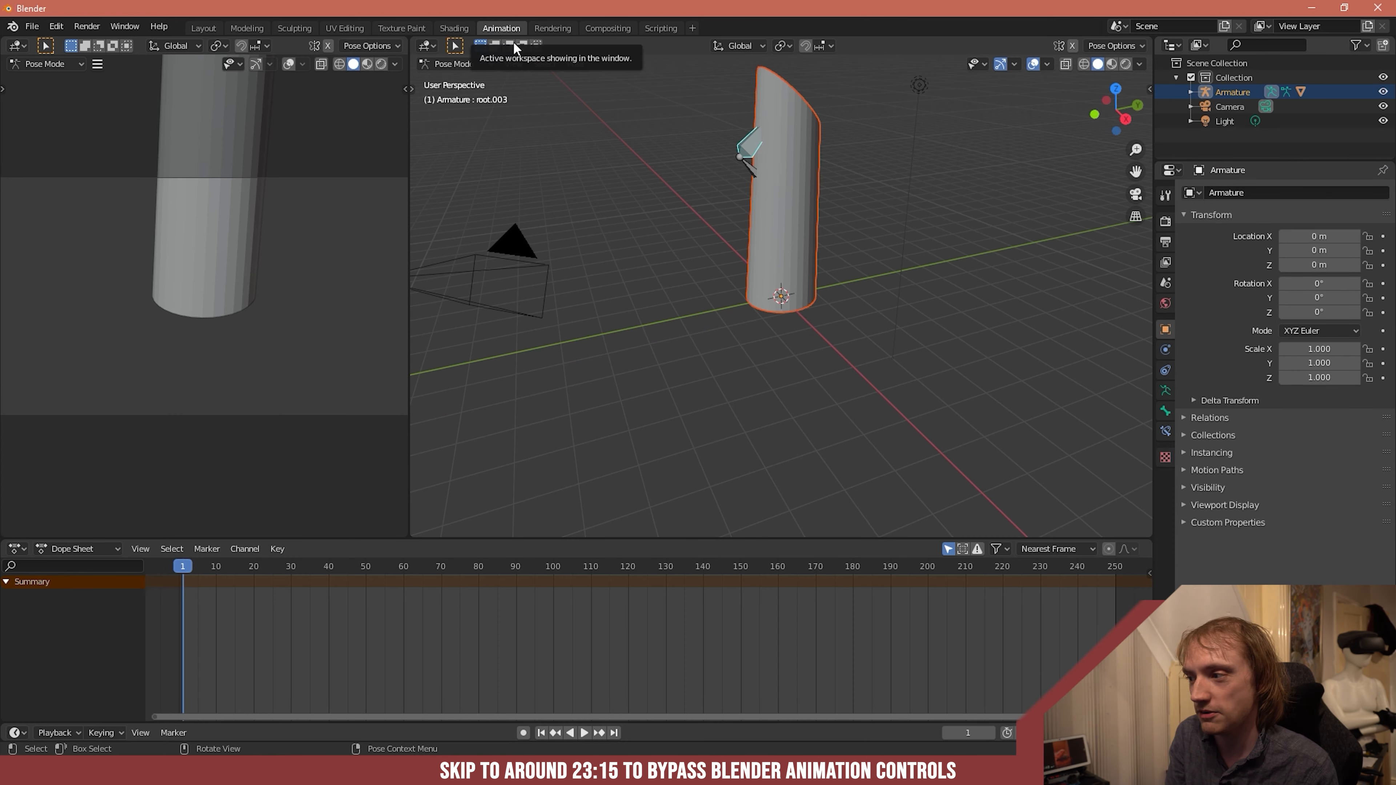
# - Undo the rotations of the two upper bones
pyautogui.hotkey('ctrl', 'z')
pyautogui.hotkey('ctrl', 'z')
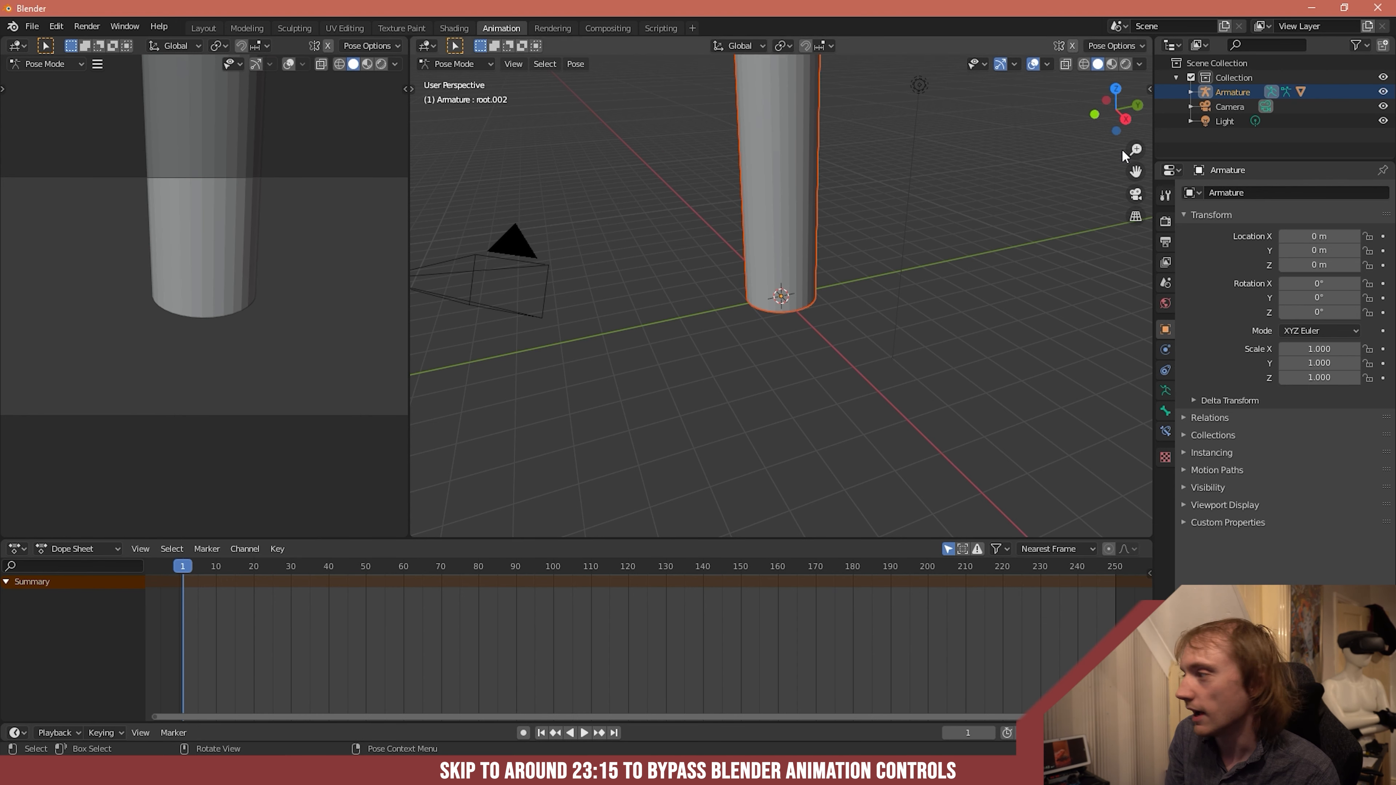
# - Select the armature in the Outliner and expand its pose hierarchy down to the last bone, root.003
pyautogui.click(1226, 94)
pyautogui.click(1188, 91)
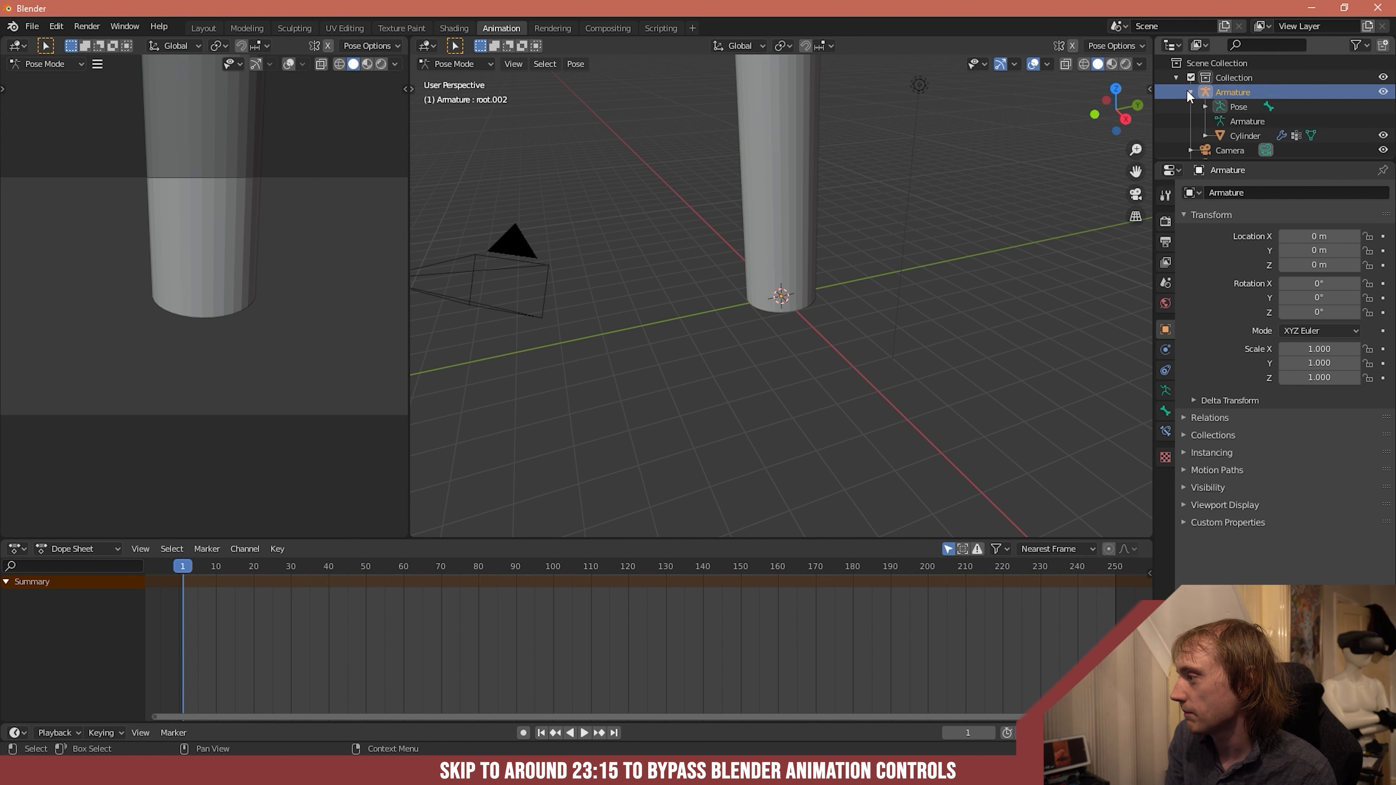
pyautogui.click(1205, 107)
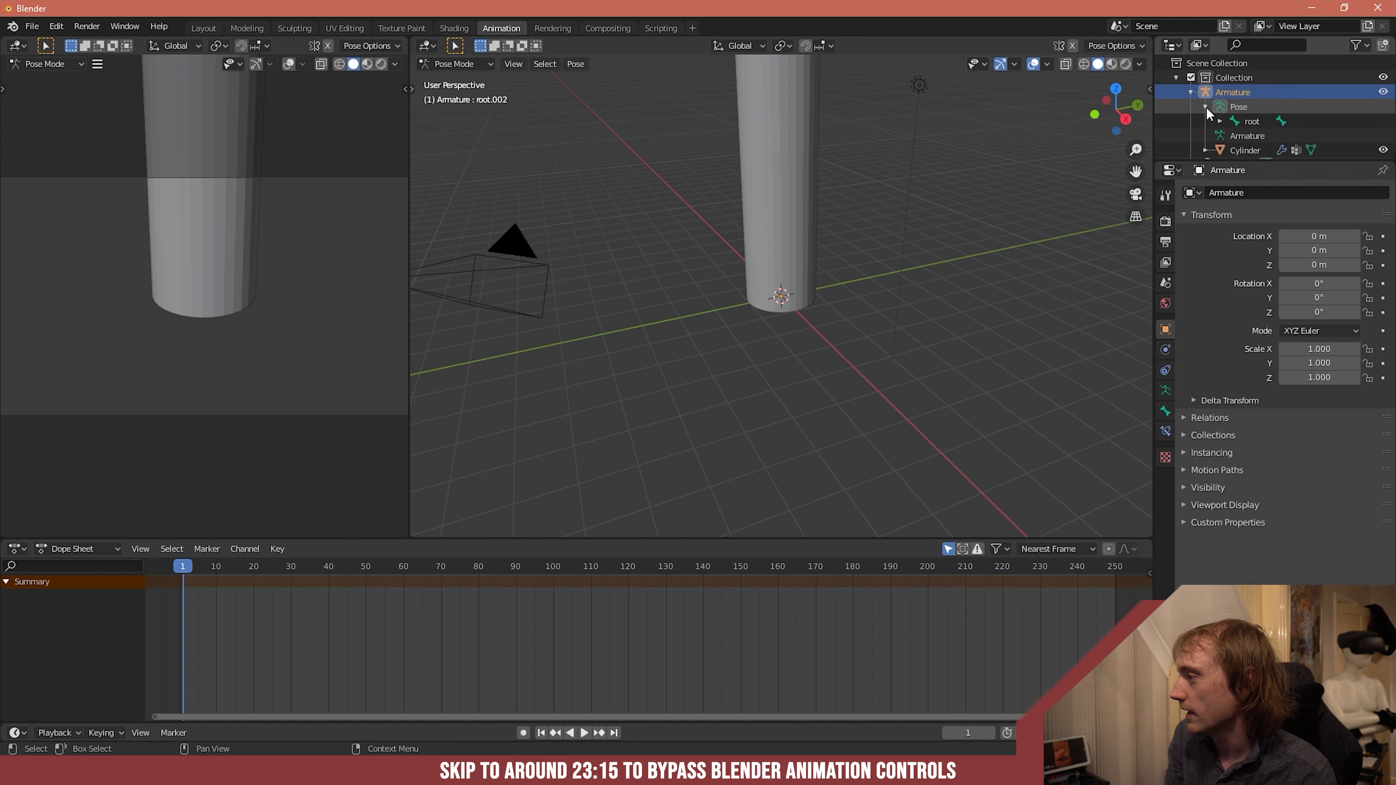
pyautogui.click(1220, 121)
pyautogui.scroll(-2, 1243, 131)
pyautogui.click(1234, 105)
pyautogui.click(1249, 120)
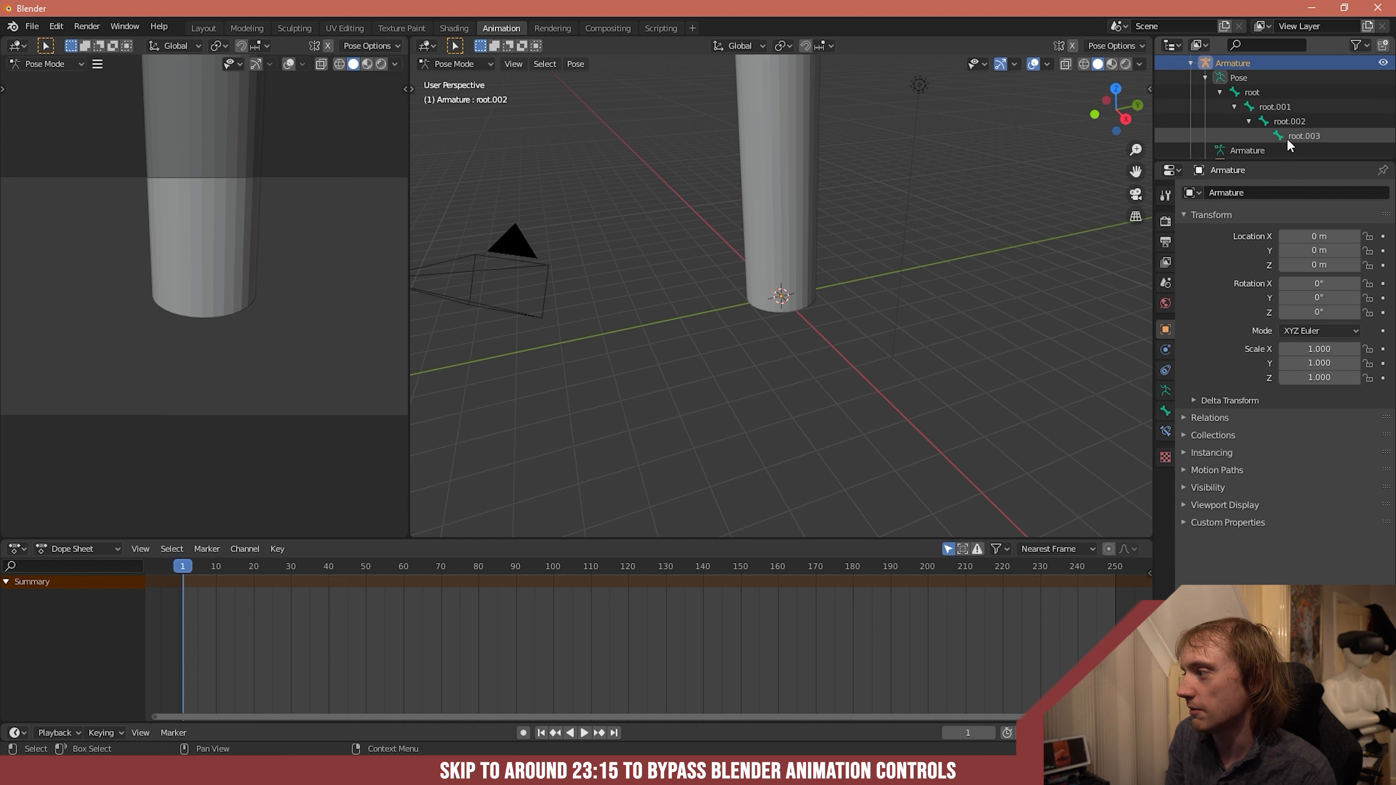
# - Rename the bones root.001 and root.002 as bone1 and bone2
pyautogui.click(1283, 110)
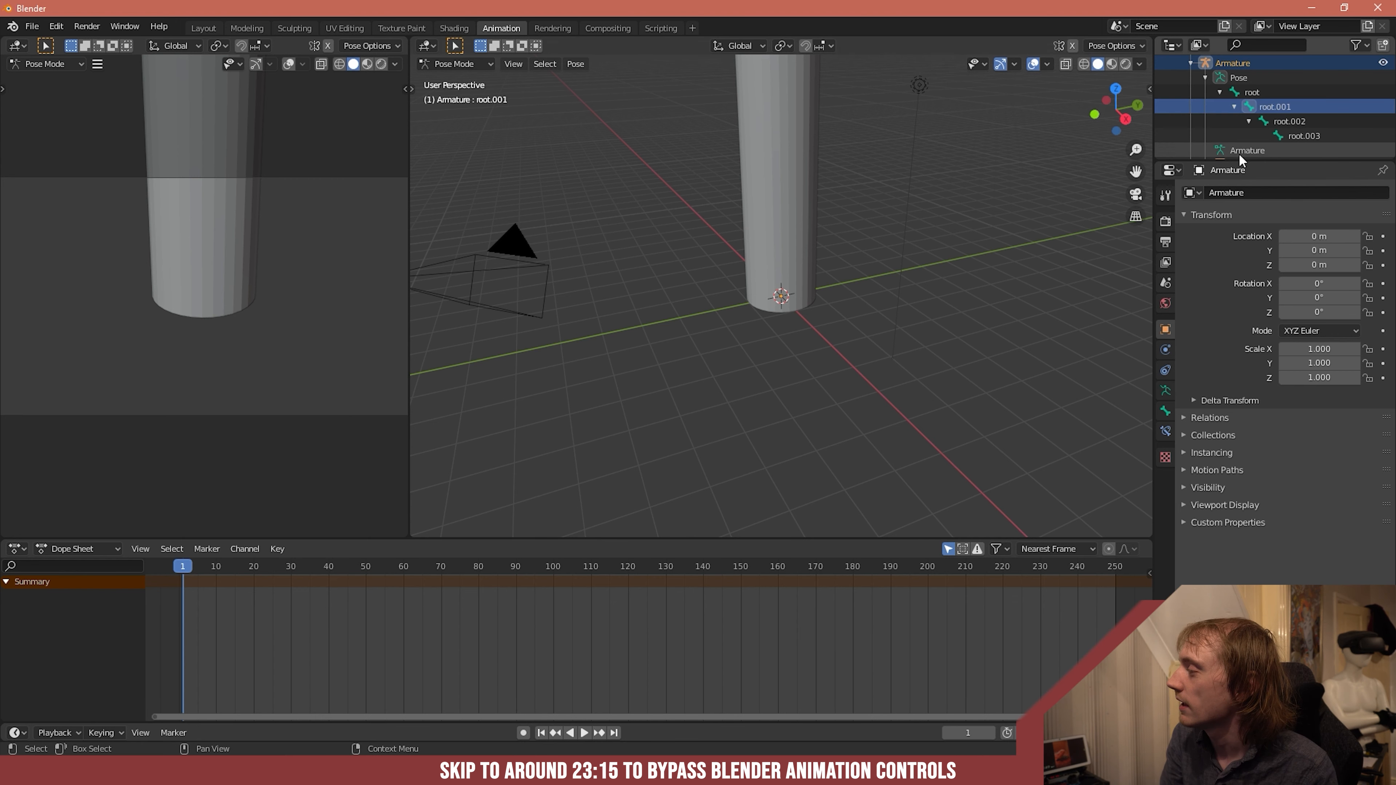
pyautogui.doubleClick(1264, 108)
pyautogui.write('boone1')
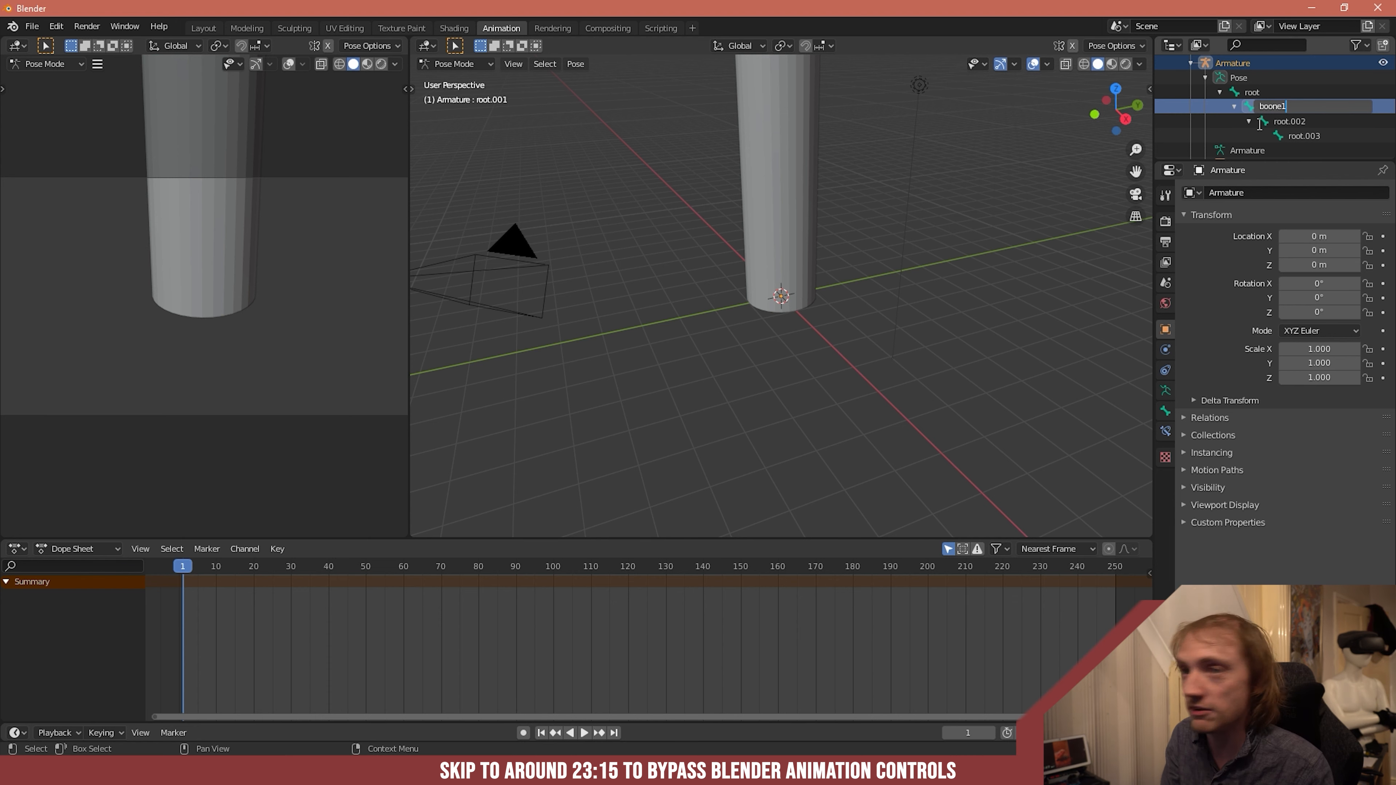
pyautogui.press('BackSpace')
pyautogui.doubleClick(1302, 122)
pyautogui.write('bone2')
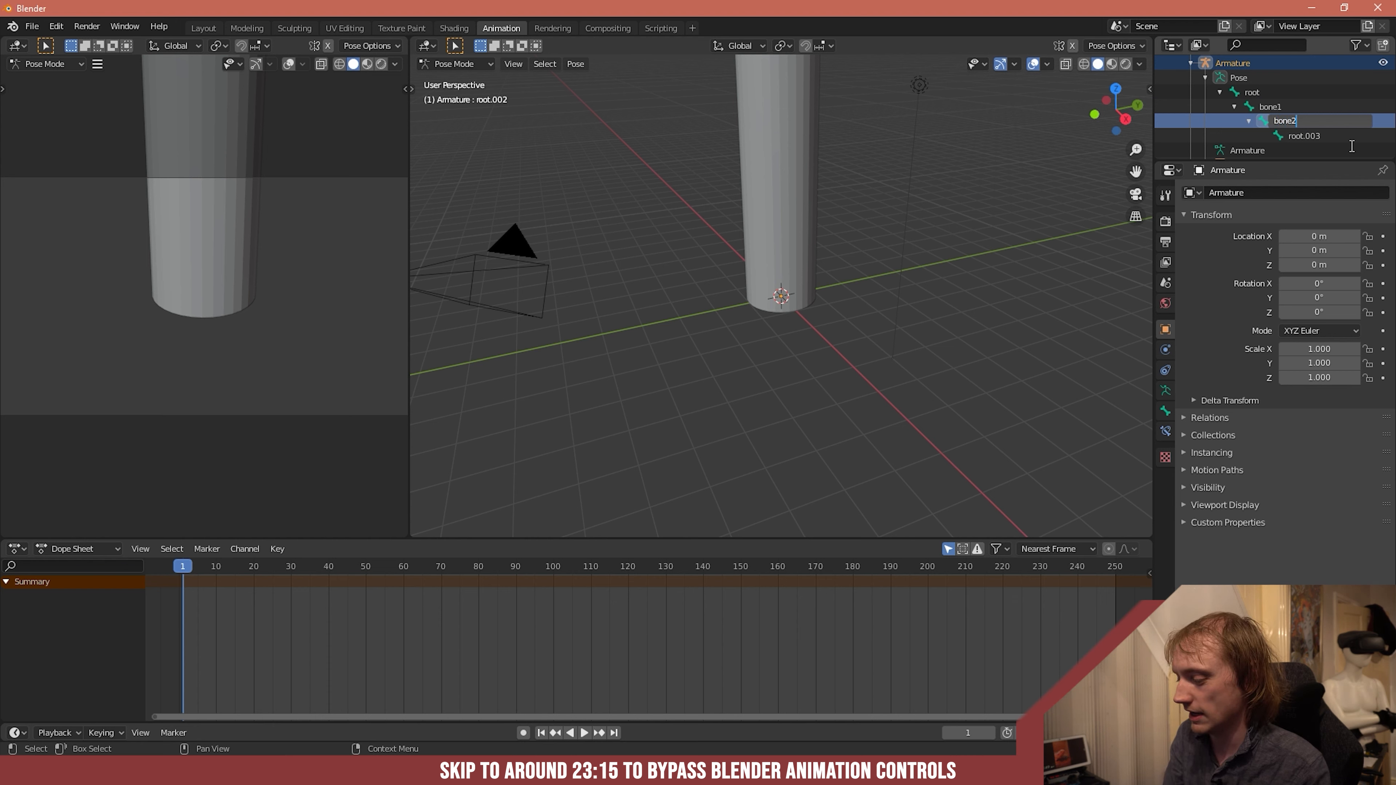
# - Rename the last bone in the chain, root.003, as bone3
pyautogui.doubleClick(1310, 135)
pyautogui.write('boone3')
pyautogui.press('Return')
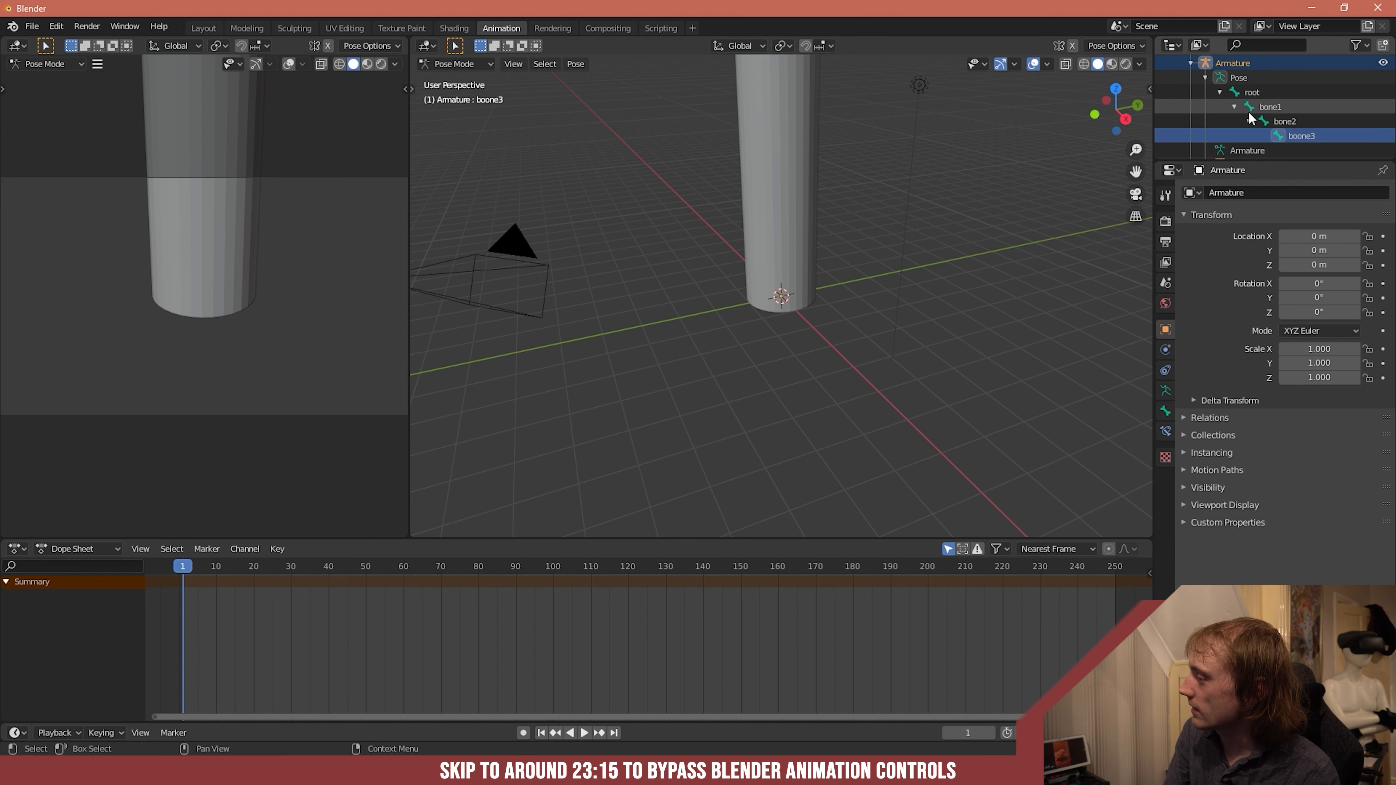
pyautogui.doubleClick(1308, 137)
pyautogui.click(1303, 139)
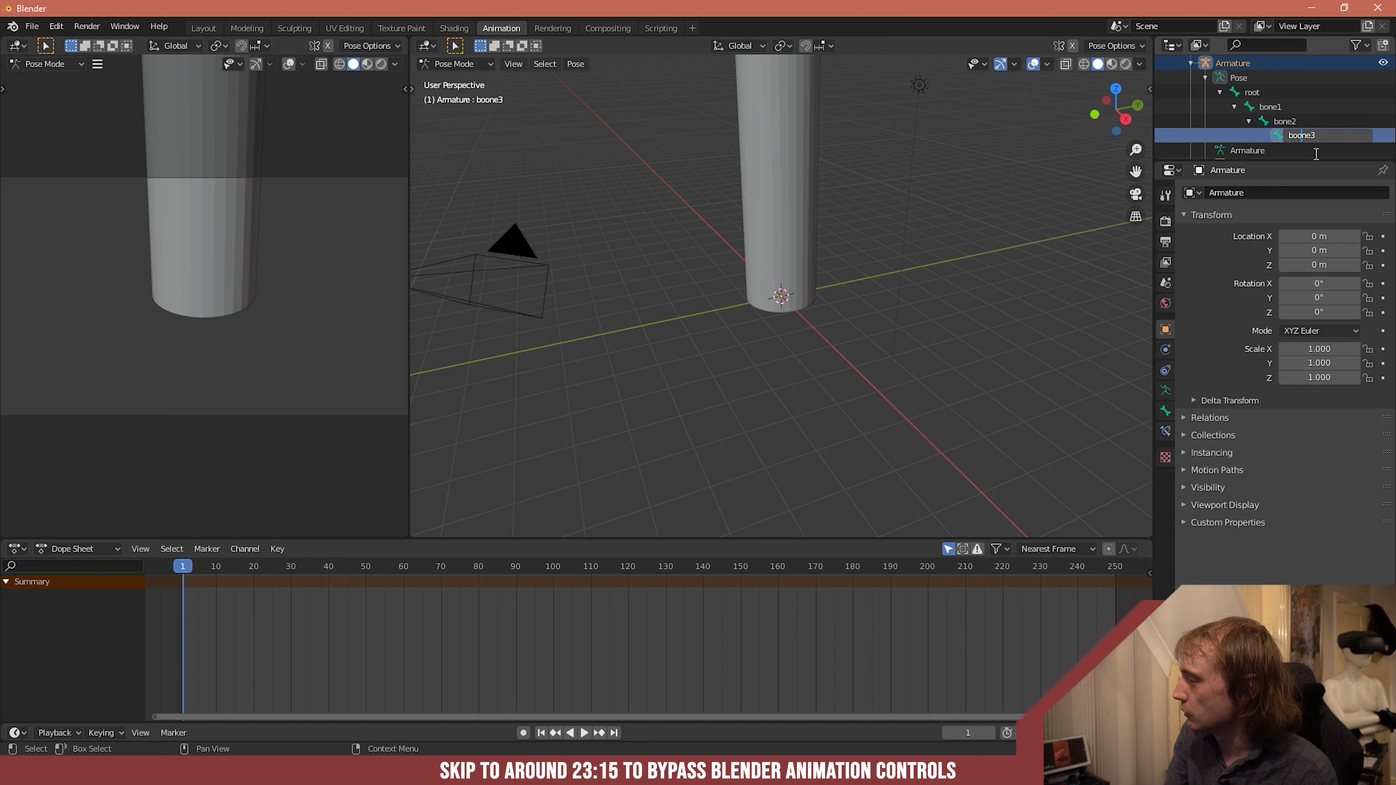
pyautogui.press('BackSpace')
pyautogui.press('Return')
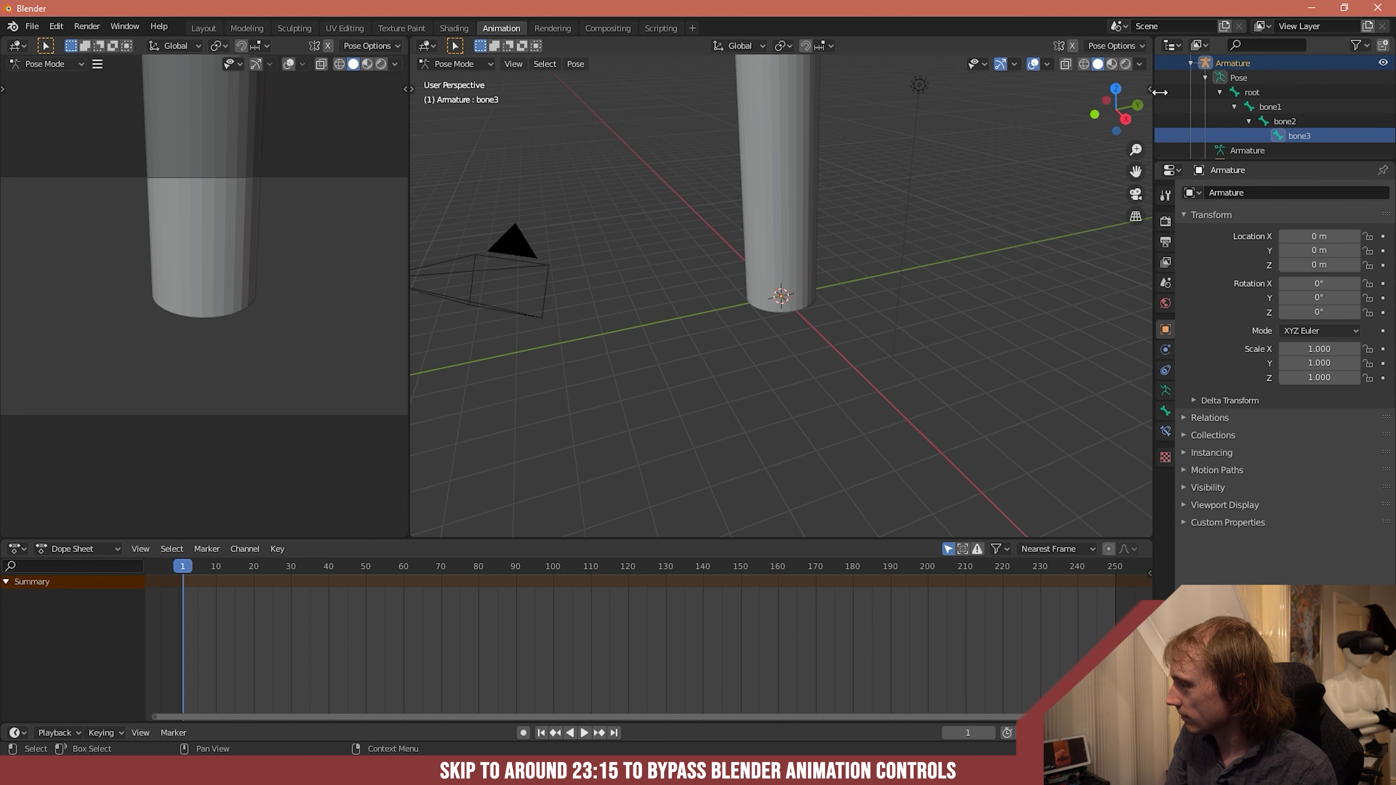
# - Examine bone3's transform values, its bone properties and the list of available bone constraints
pyautogui.click(1149, 89)
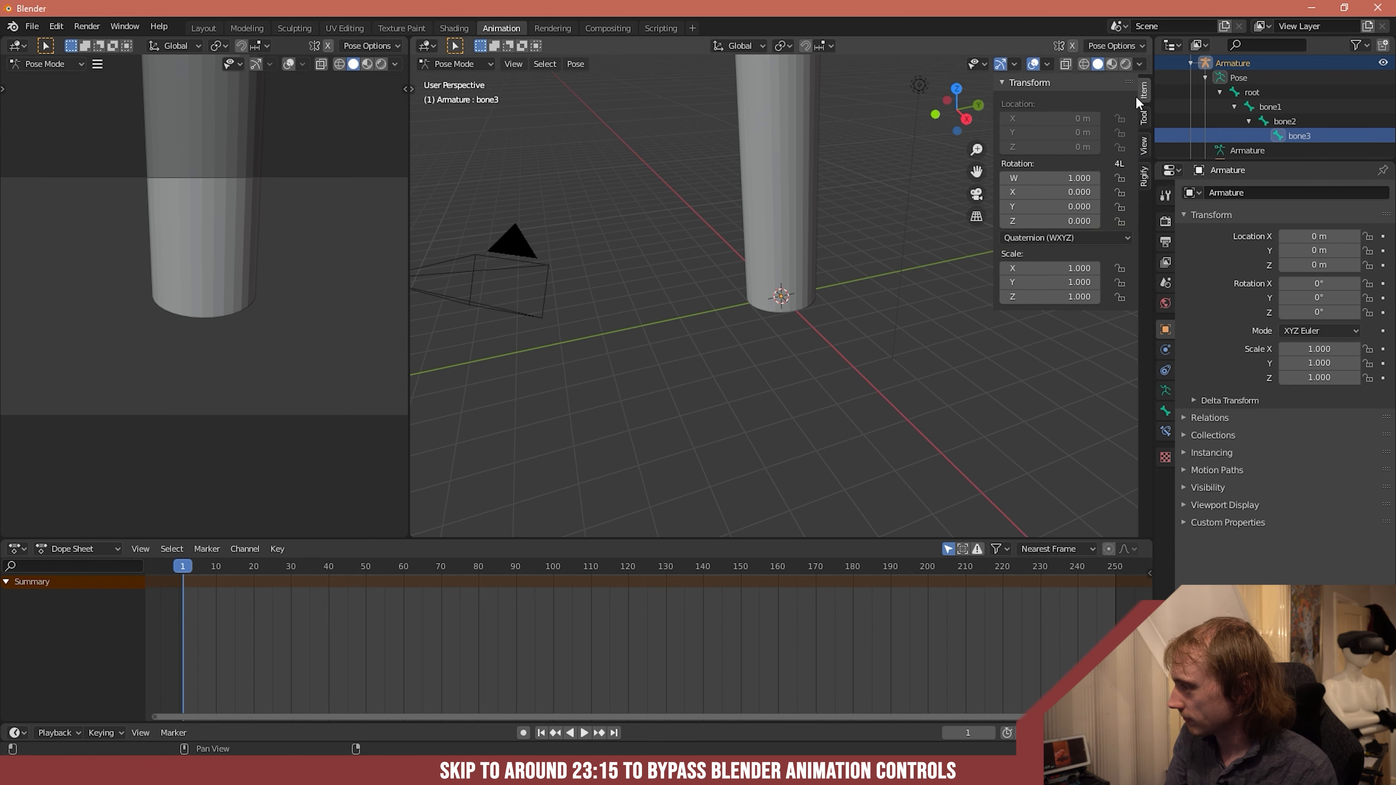
pyautogui.click(1166, 411)
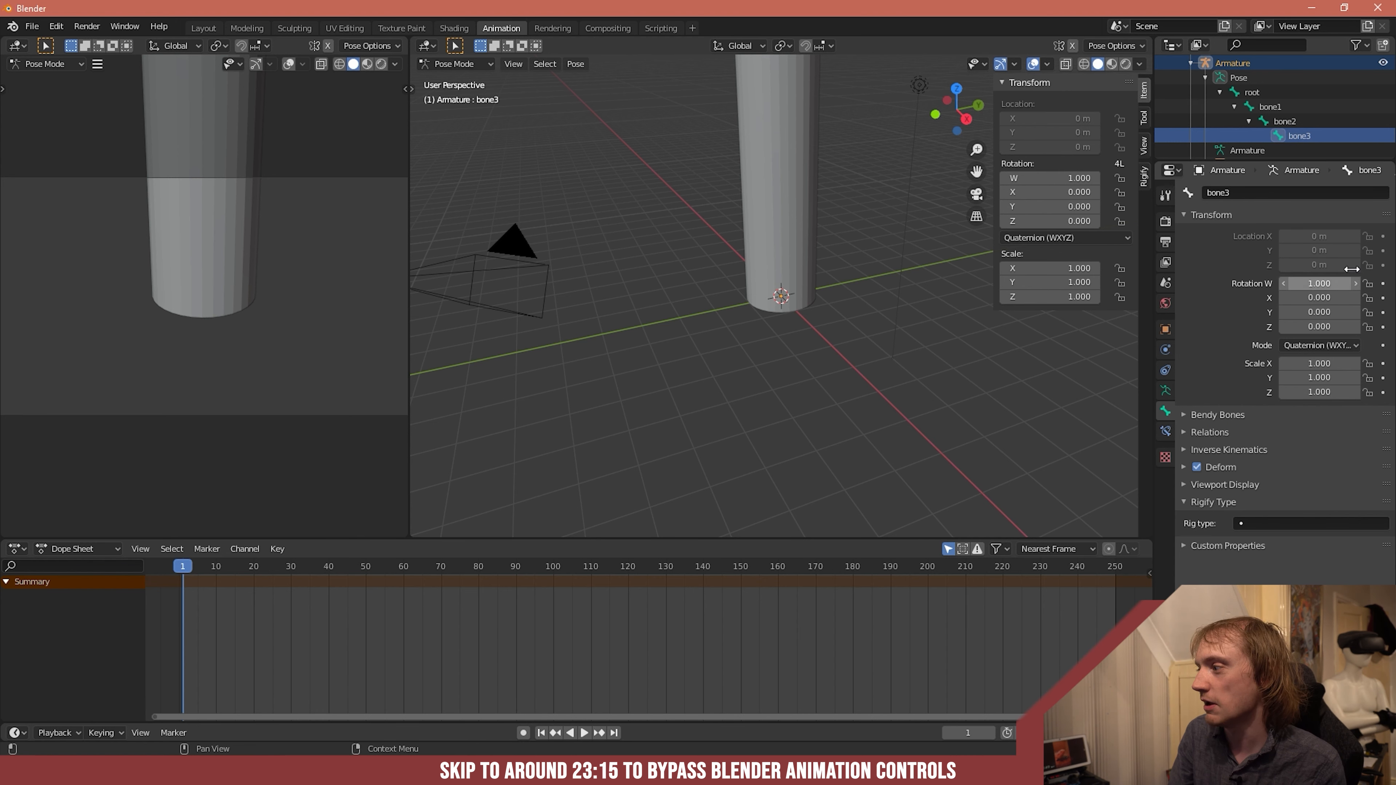
pyautogui.click(1166, 432)
pyautogui.click(1209, 192)
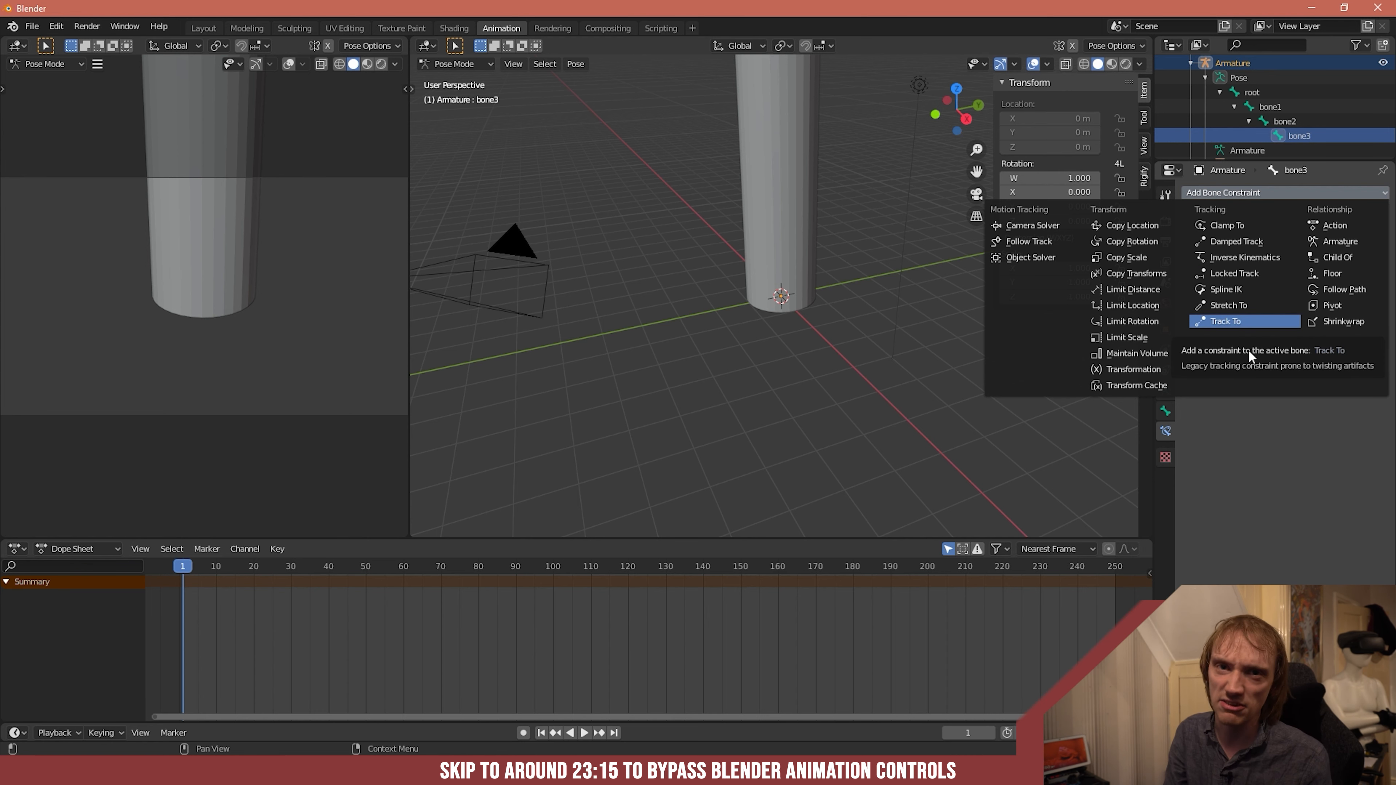
pyautogui.click(1293, 429)
# - Enable auto keying and insert keyframes on bone3's W, X, Y and Z rotation at frame 1
pyautogui.click(1165, 412)
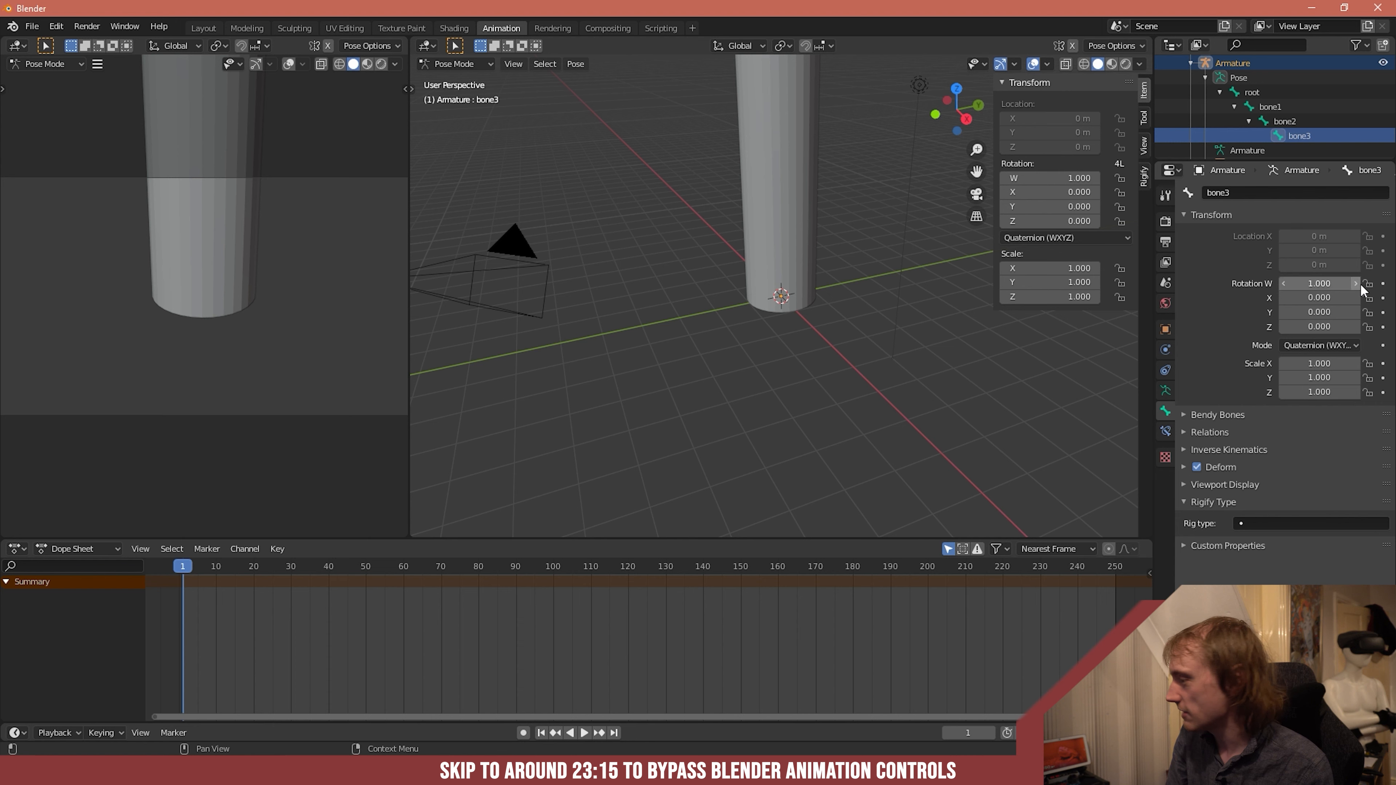
pyautogui.click(523, 733)
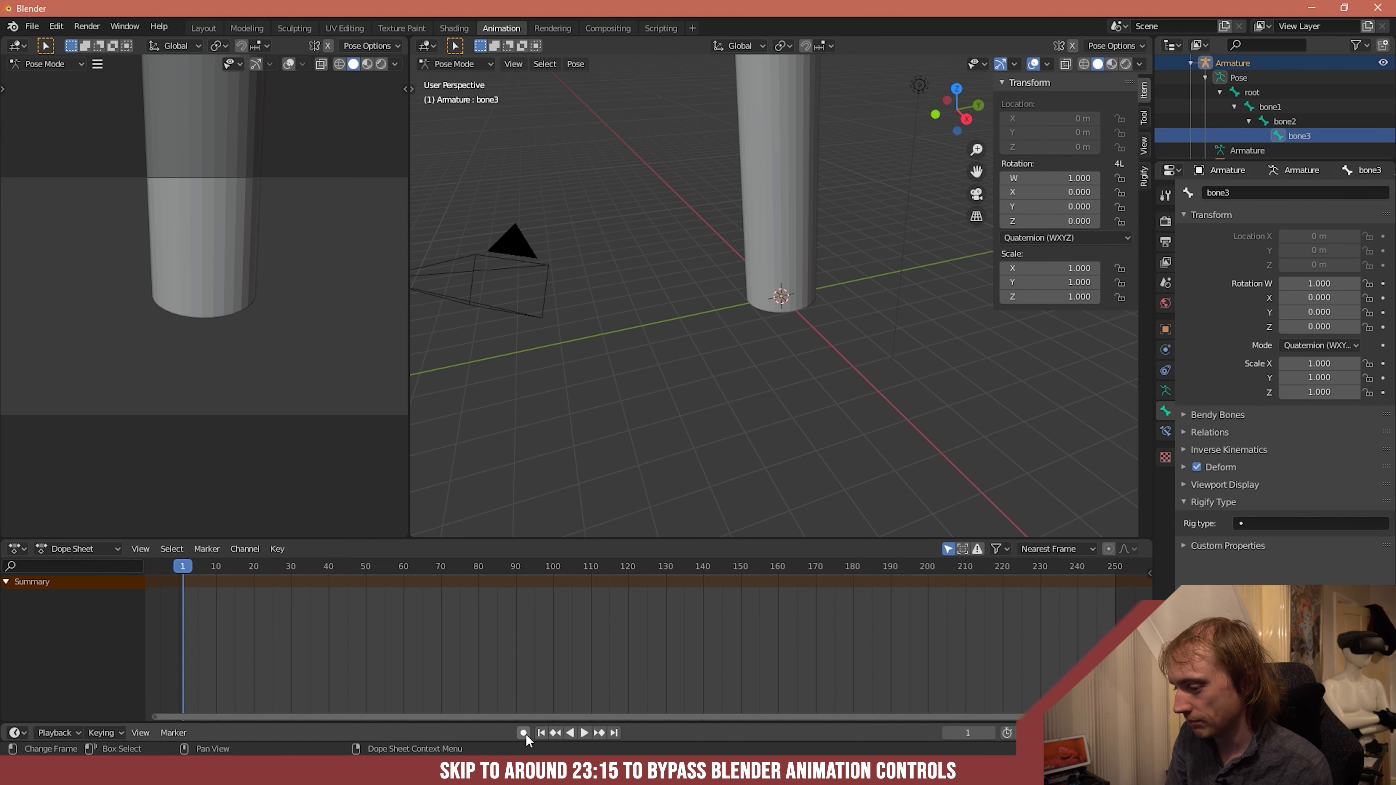
pyautogui.click(1383, 284)
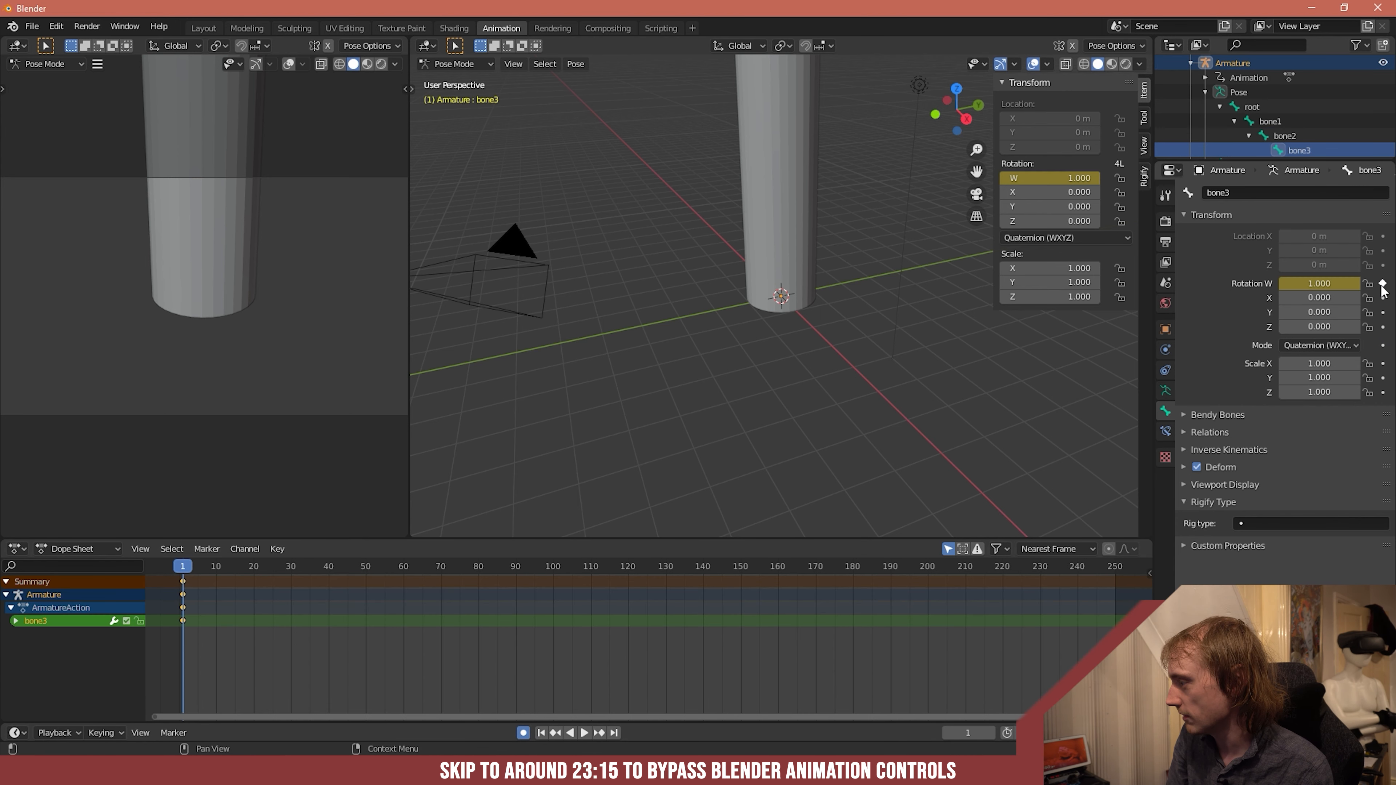
pyautogui.click(1383, 298)
pyautogui.click(1382, 312)
pyautogui.click(1383, 326)
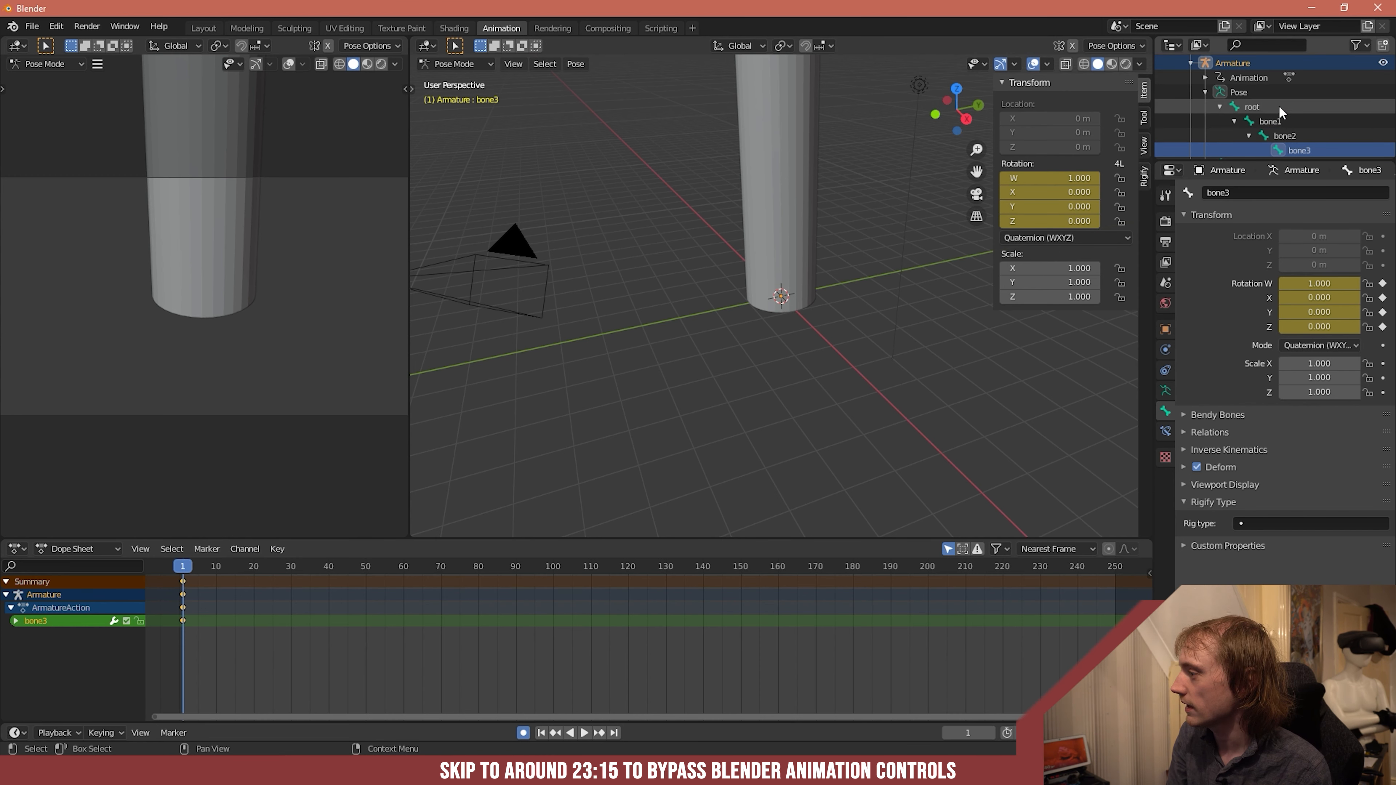
# - Leave Pose Mode, select the cylinder and keyframe its X, Y and Z rotation at frame 1
pyautogui.click(1242, 95)
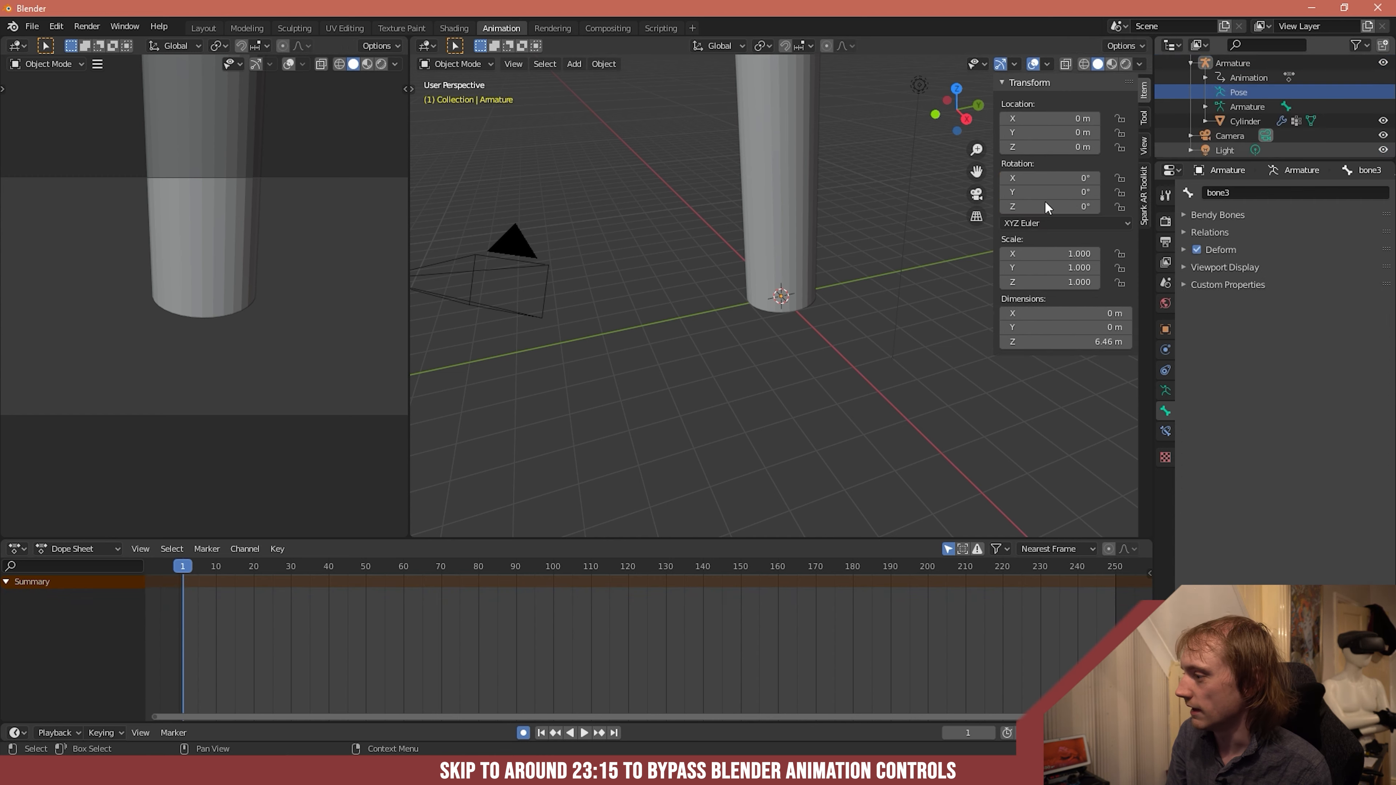
pyautogui.click(773, 311)
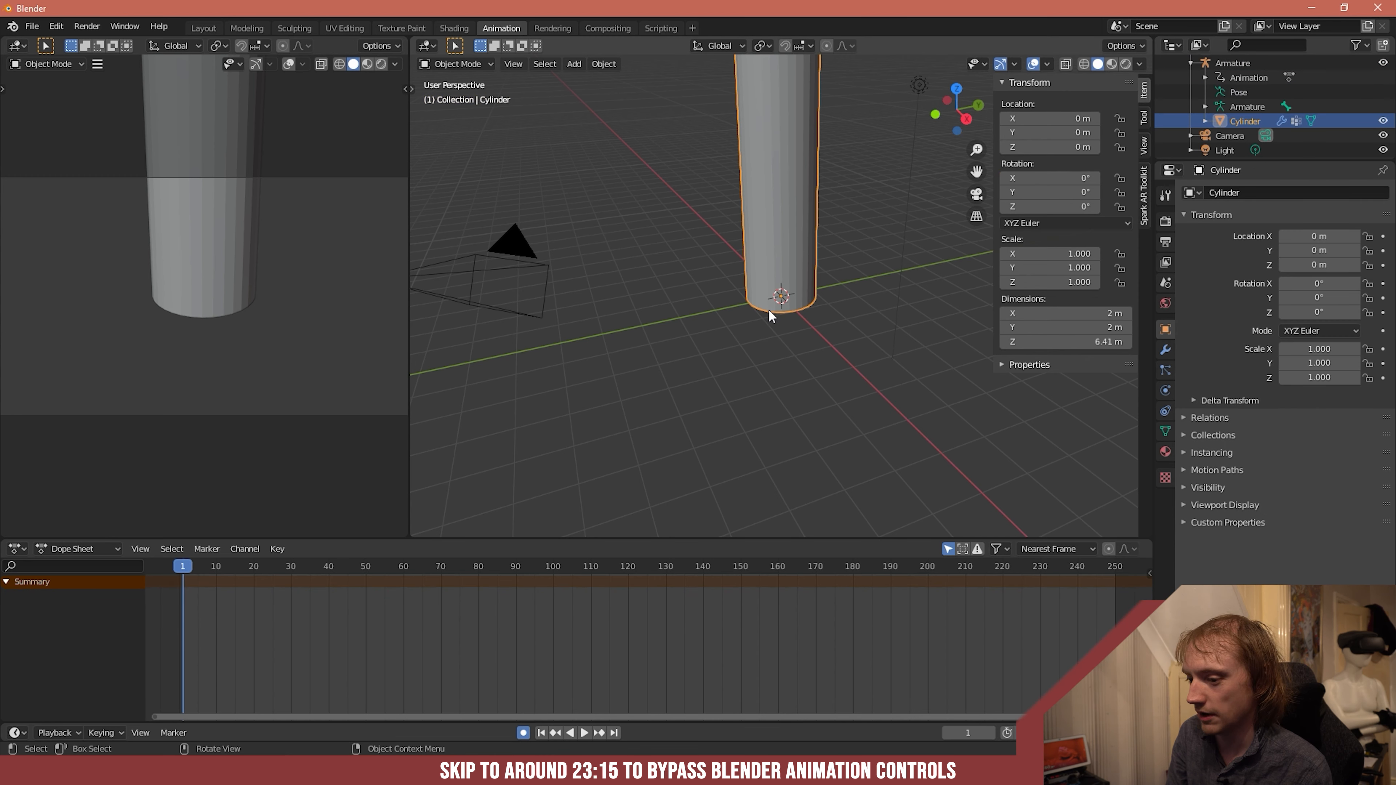
pyautogui.click(1383, 283)
pyautogui.click(1383, 298)
pyautogui.click(1383, 312)
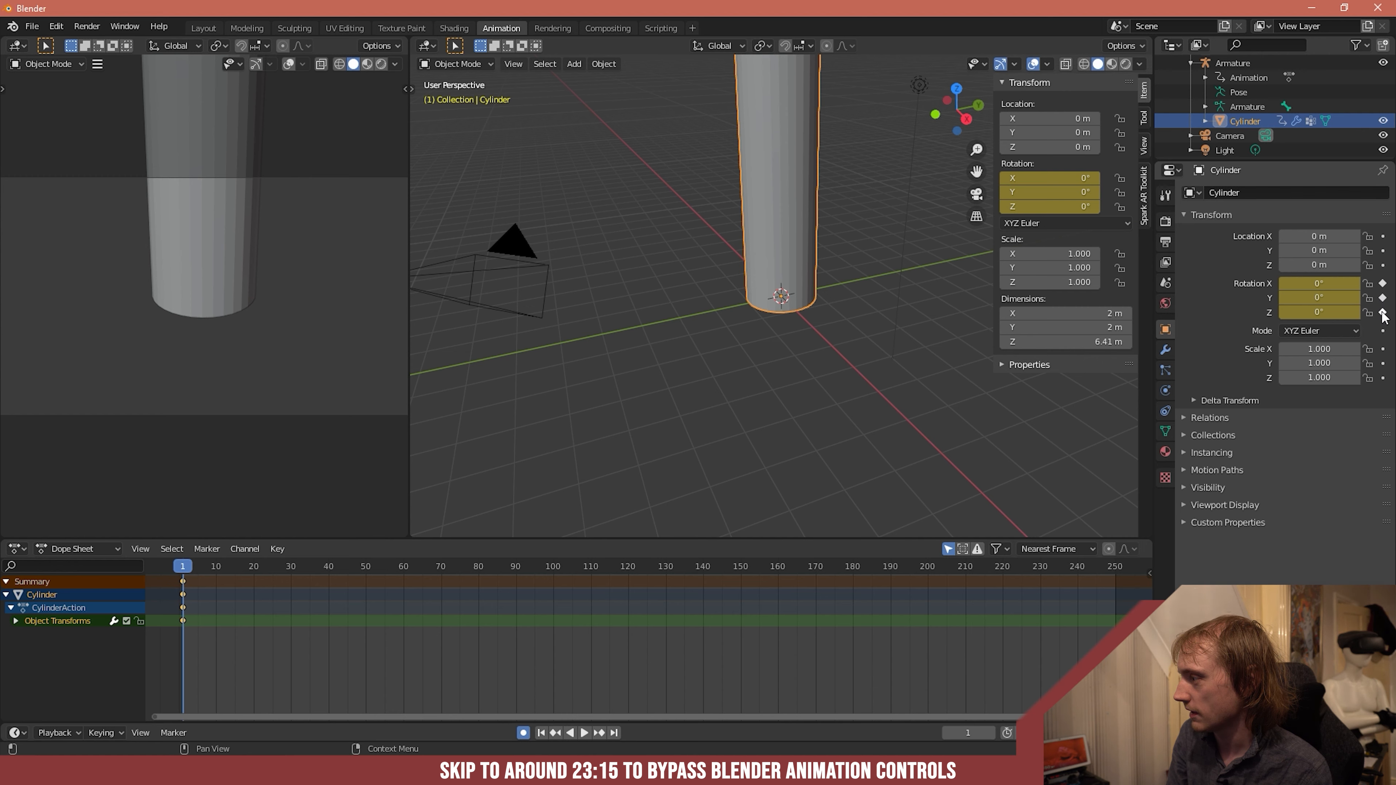
pyautogui.click(1244, 104)
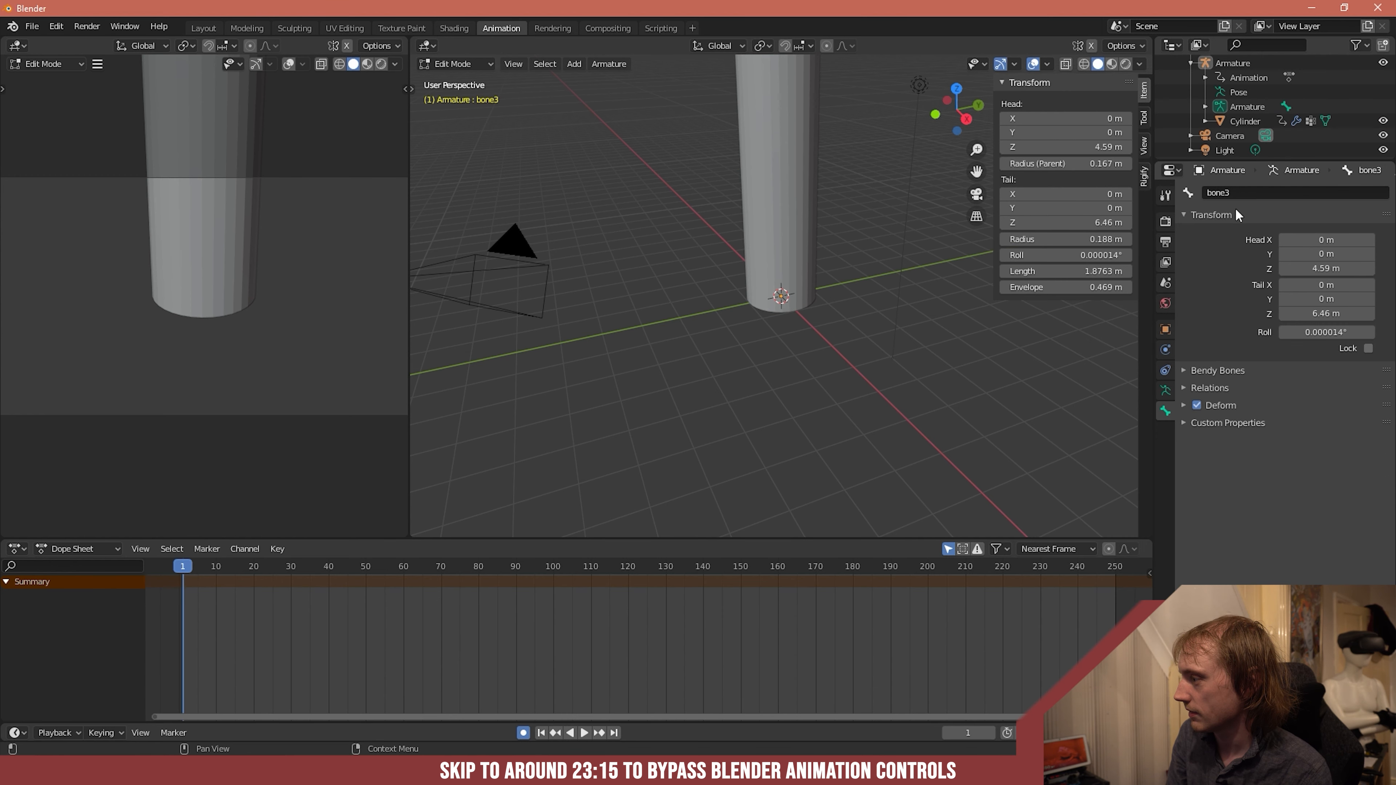
pyautogui.click(1205, 107)
pyautogui.click(1233, 122)
pyautogui.click(1219, 122)
pyautogui.click(1256, 133)
pyautogui.click(1253, 123)
pyautogui.click(1233, 136)
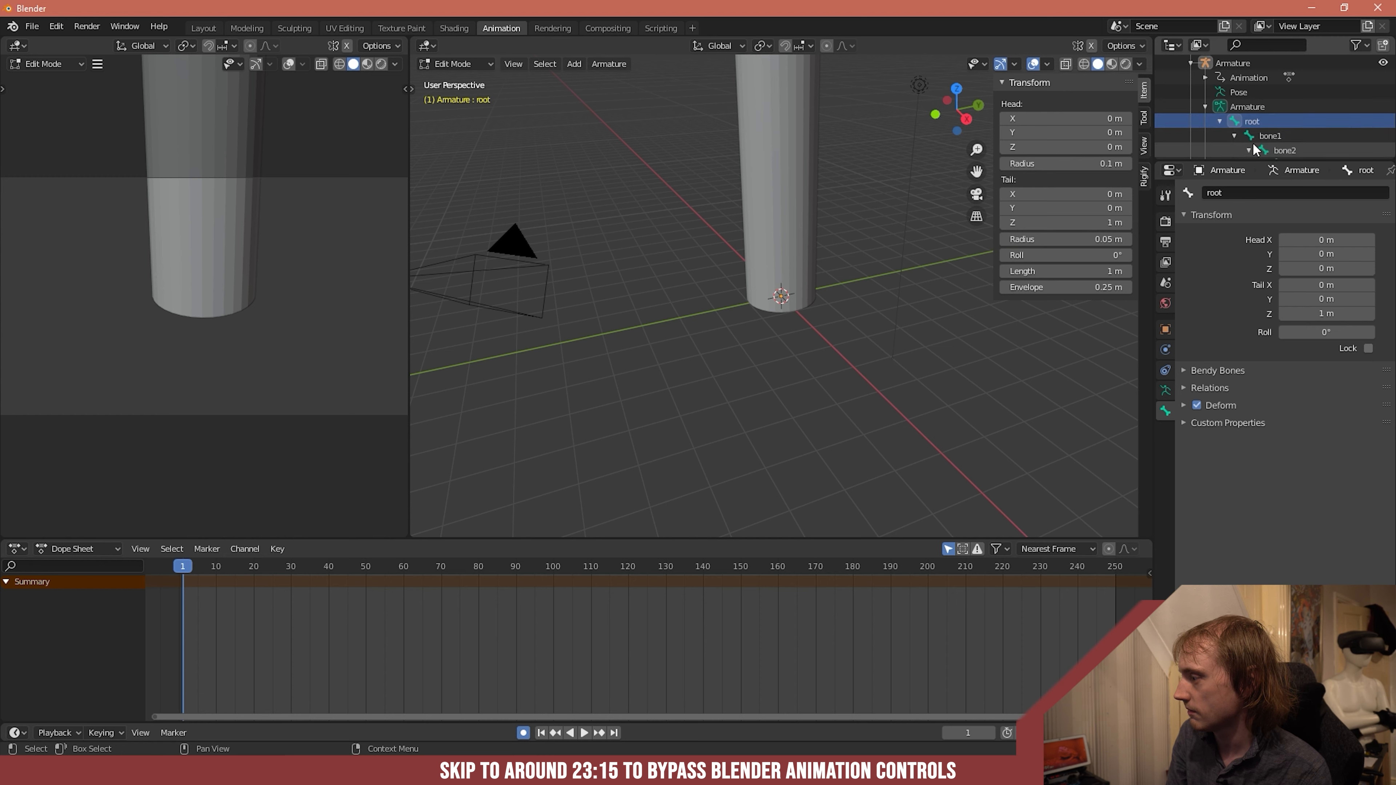
pyautogui.click(1249, 111)
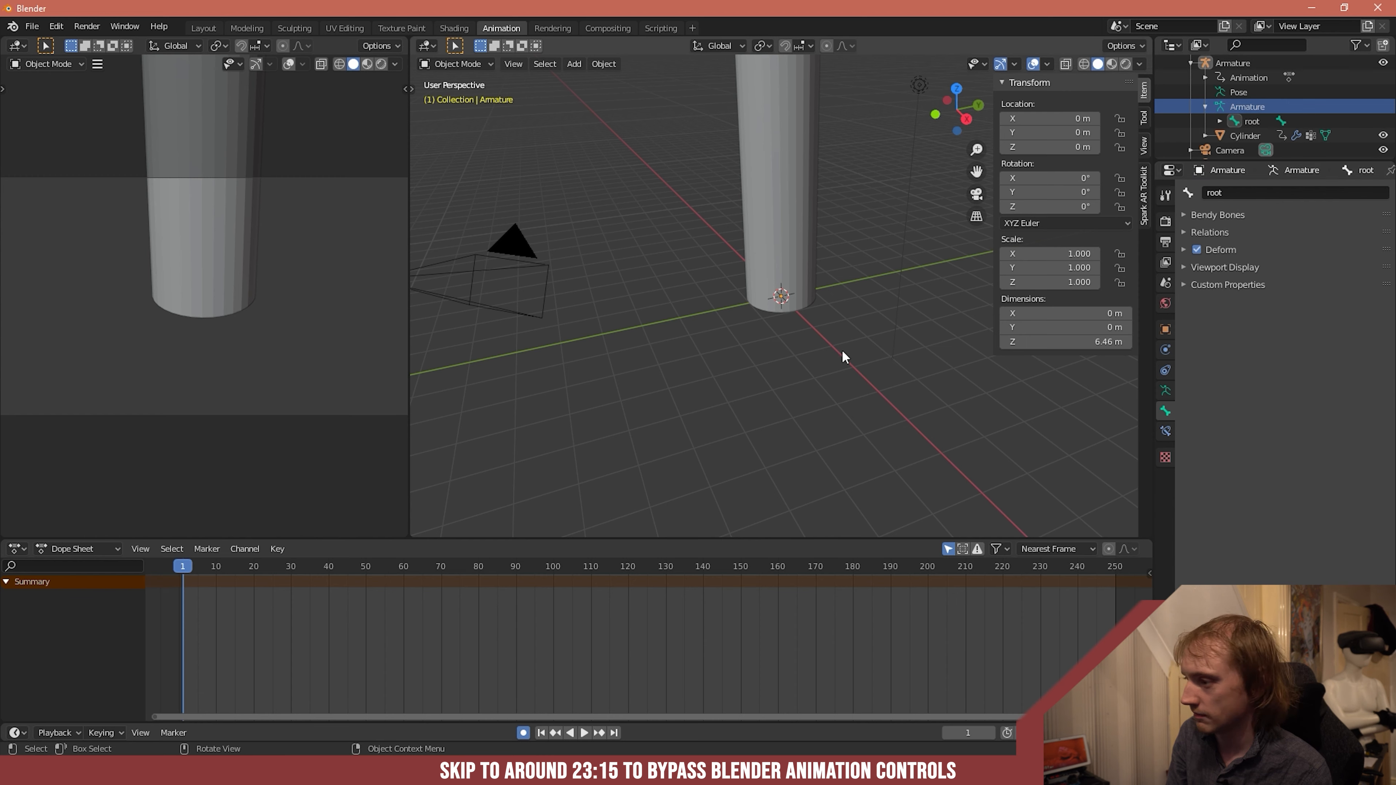
pyautogui.click(785, 287)
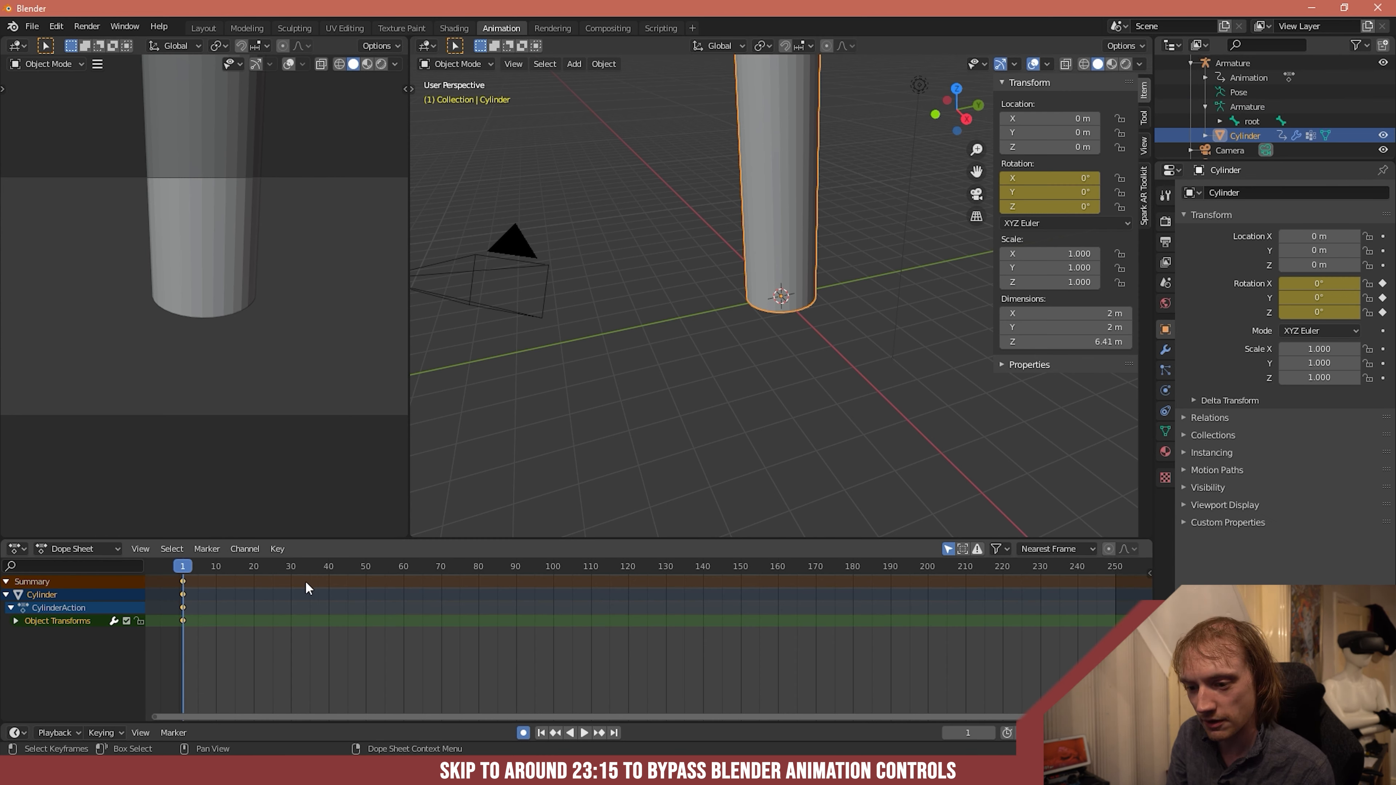
# - Undo back to Pose Mode with bone3 selected, removing the frame 1 rotation keyframes from the cylinder and bone3
pyautogui.hotkey('ctrl', 'z')
pyautogui.hotkey('ctrl', 'z')
pyautogui.hotkey('ctrl', 'z')
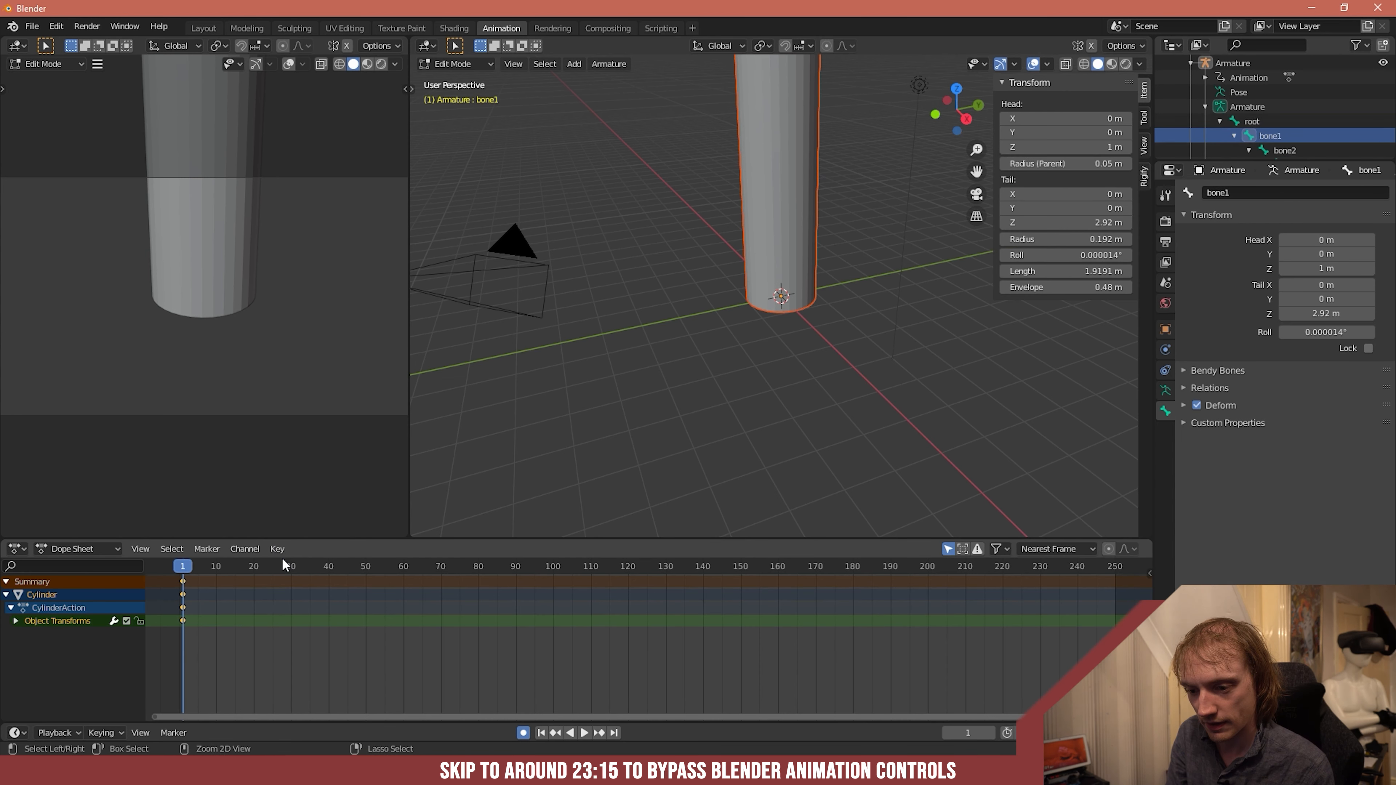
pyautogui.hotkey('ctrl', 'z')
pyautogui.hotkey('ctrl', 'z')
pyautogui.hotkey('ctrl', 'z')
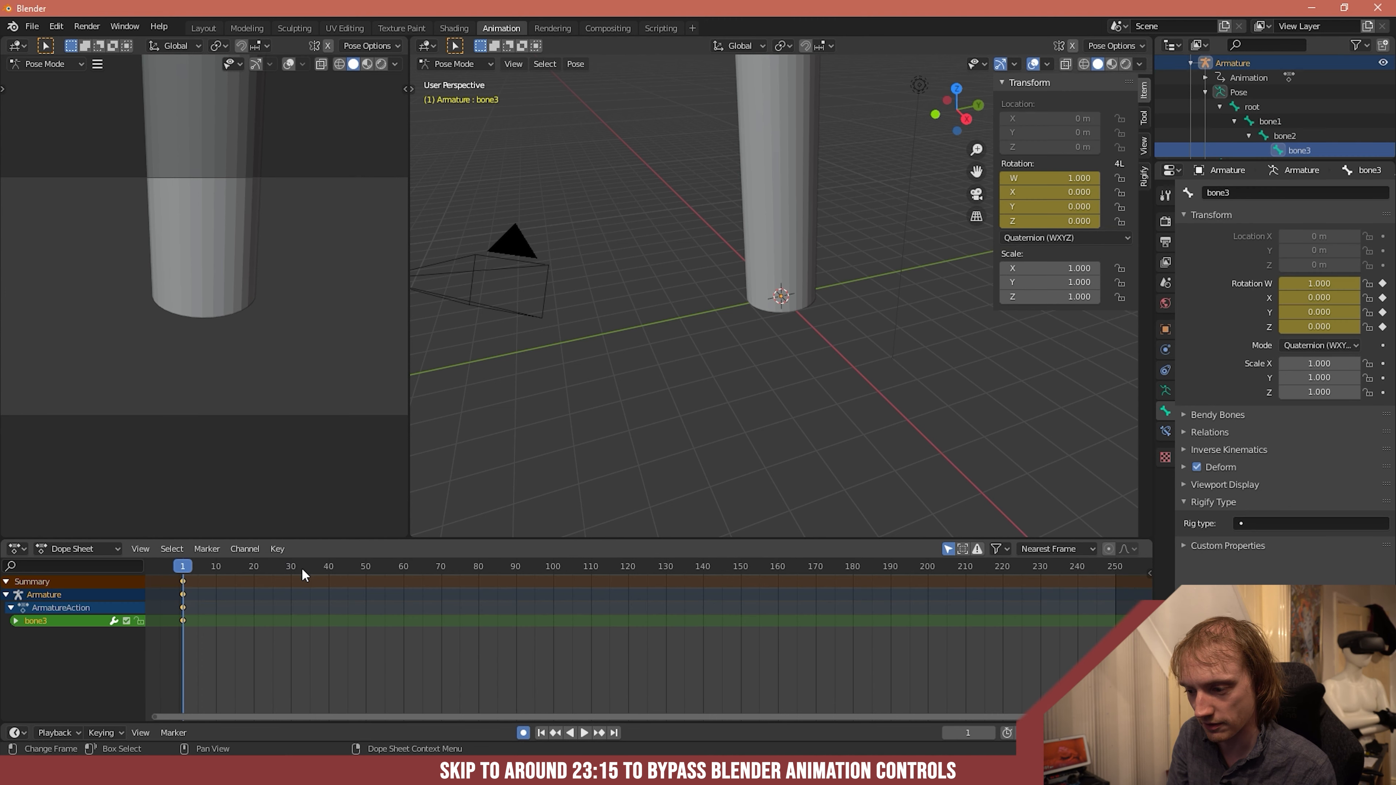
pyautogui.hotkey('ctrl', 'z')
pyautogui.hotkey('ctrl', 'z')
pyautogui.hotkey('ctrl', 'z')
pyautogui.hotkey('ctrl', 'z')
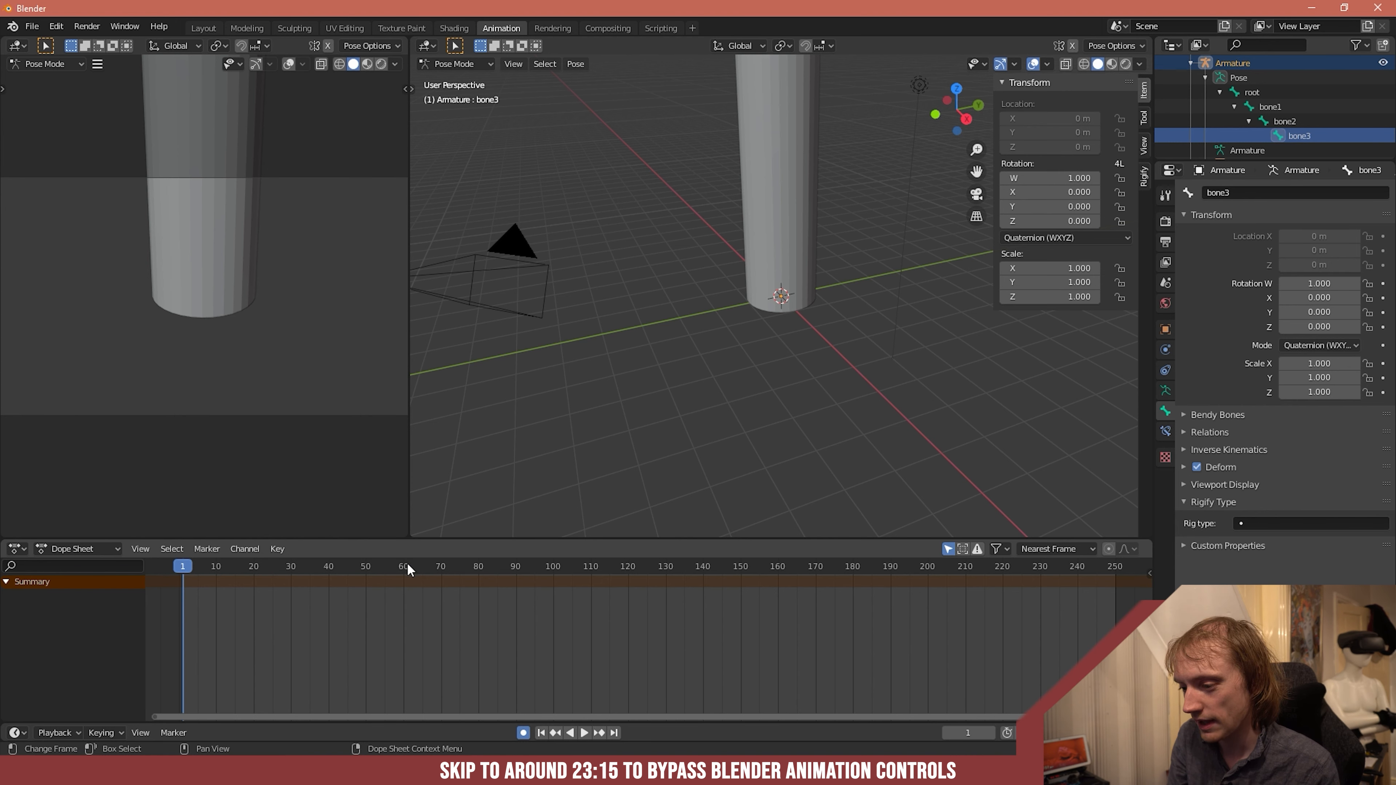
# - At frame 60, switch the viewport to wireframe and rotate bone3 to about W 0.824, X 0.409, Y 0.382, Z 0.082
pyautogui.moveTo(404, 573); pyautogui.dragTo(403, 567)
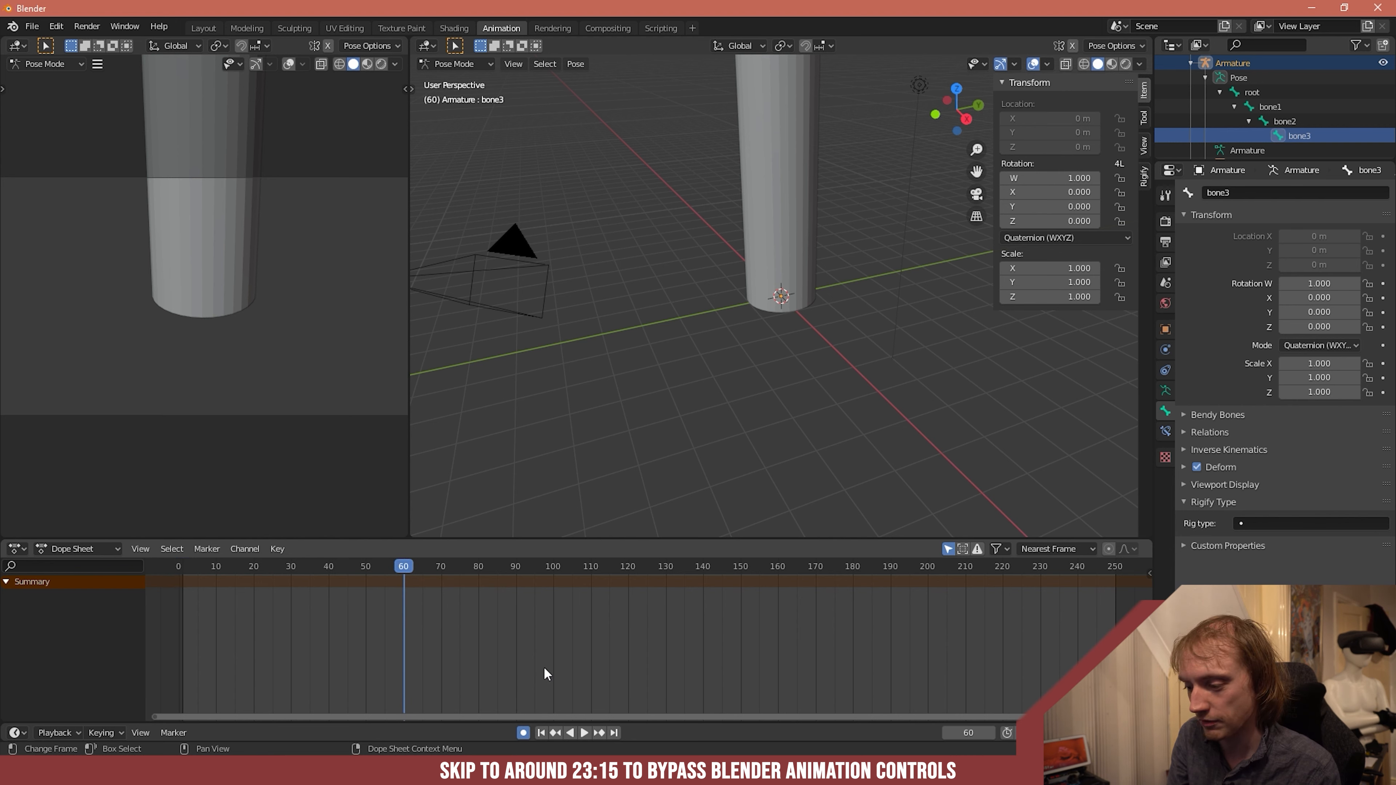
pyautogui.press('z')
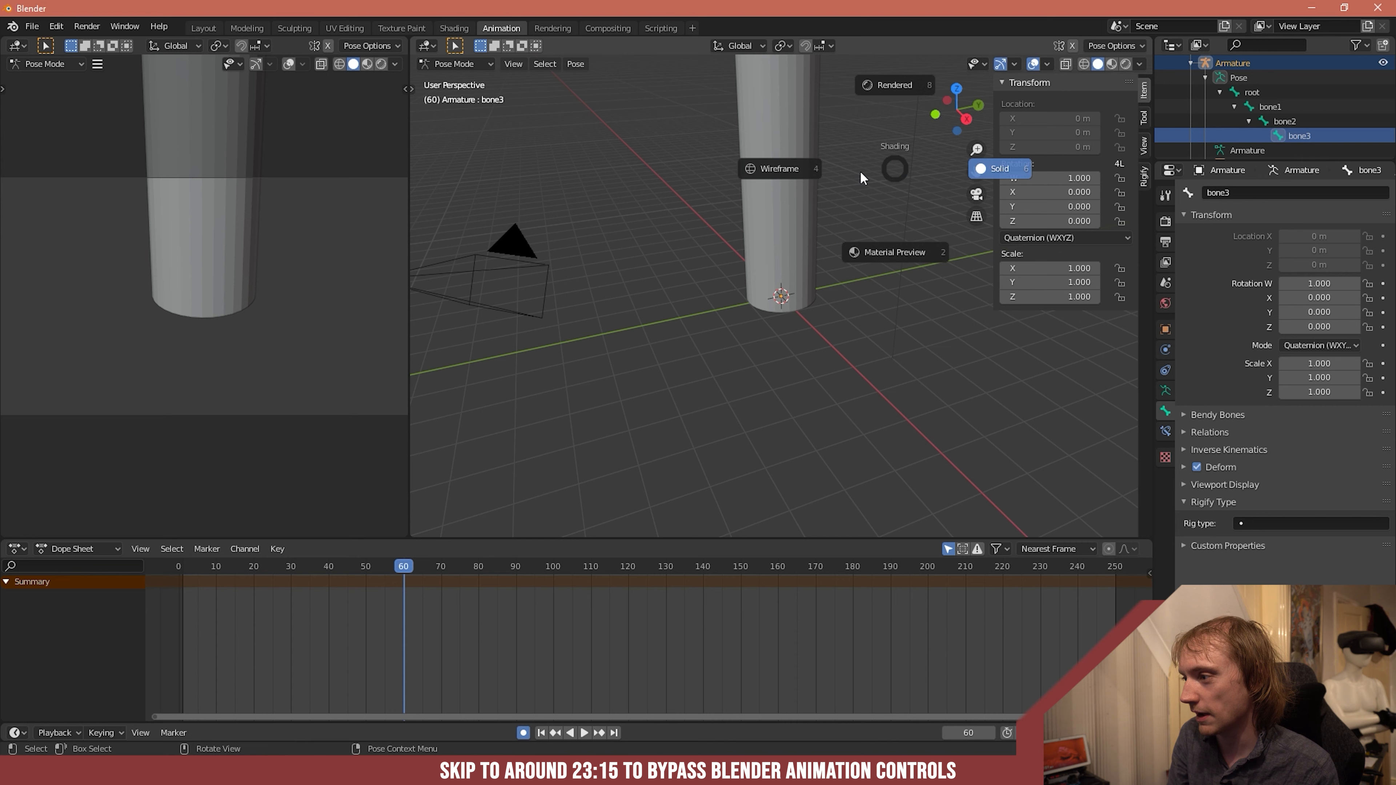
pyautogui.click(787, 177)
pyautogui.moveTo(787, 177); pyautogui.dragTo(816, 125, button='middle')
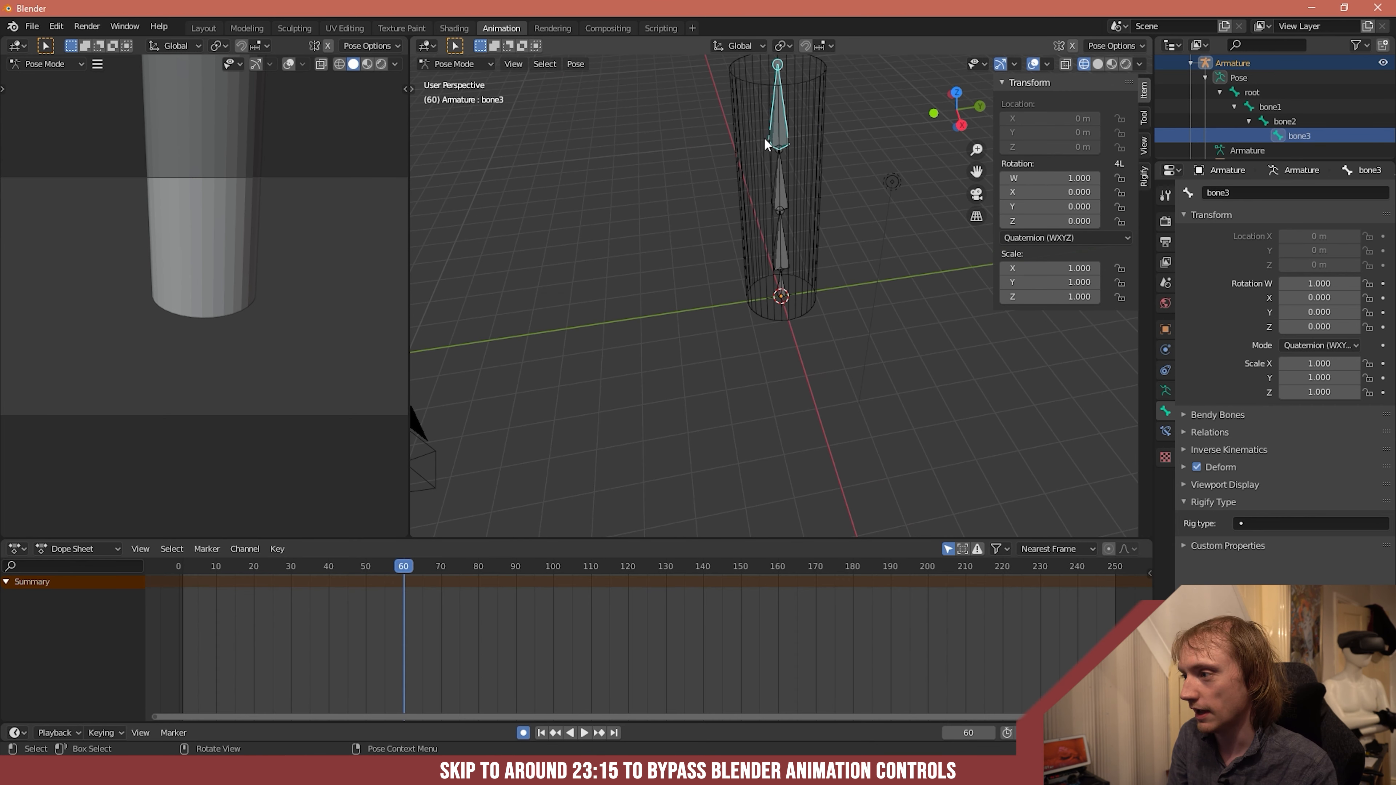
pyautogui.press('r')
pyautogui.click(766, 166)
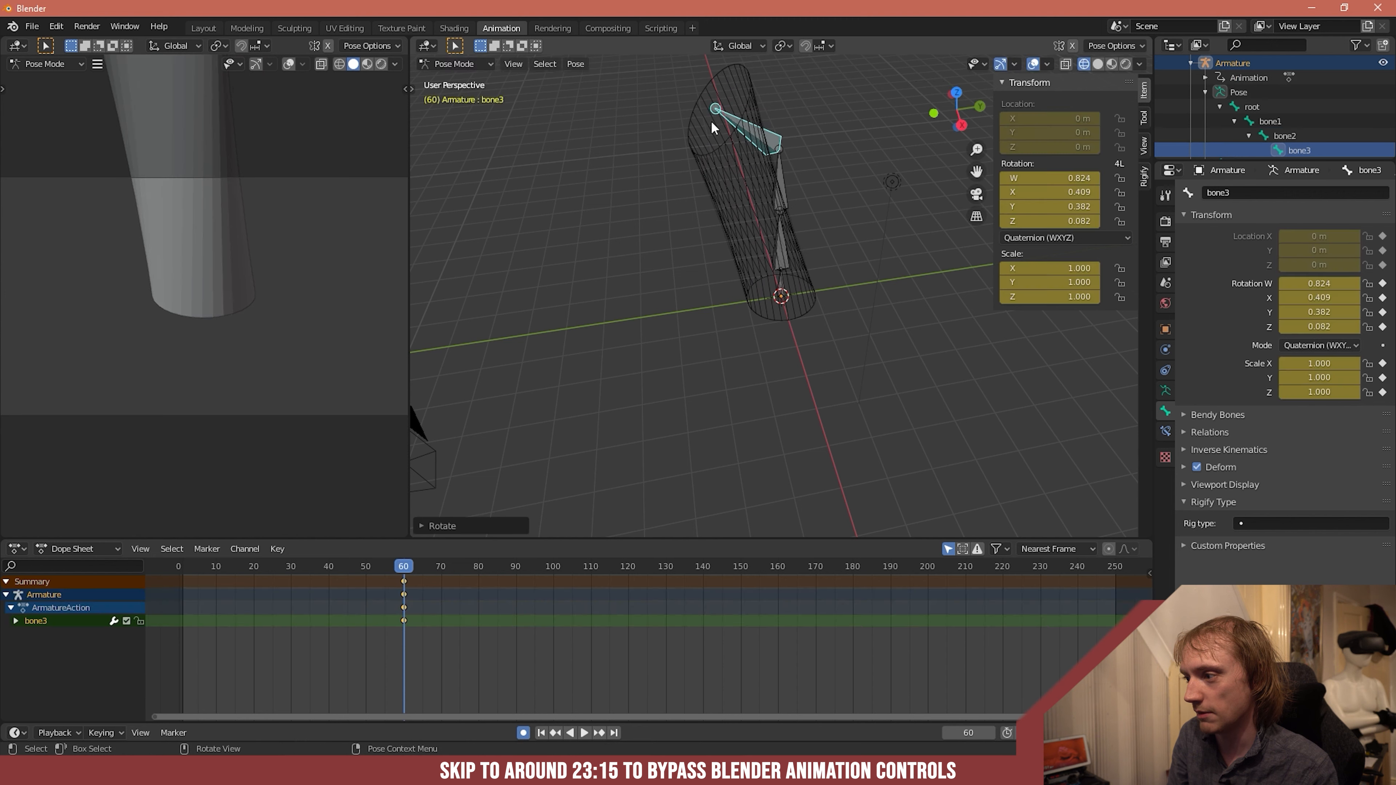
# - Rotate bone1 the opposite way at frame 60, to about W 0.965, X -0.191, Y -0.178, Z -0.038
pyautogui.click(778, 259)
pyautogui.press('r')
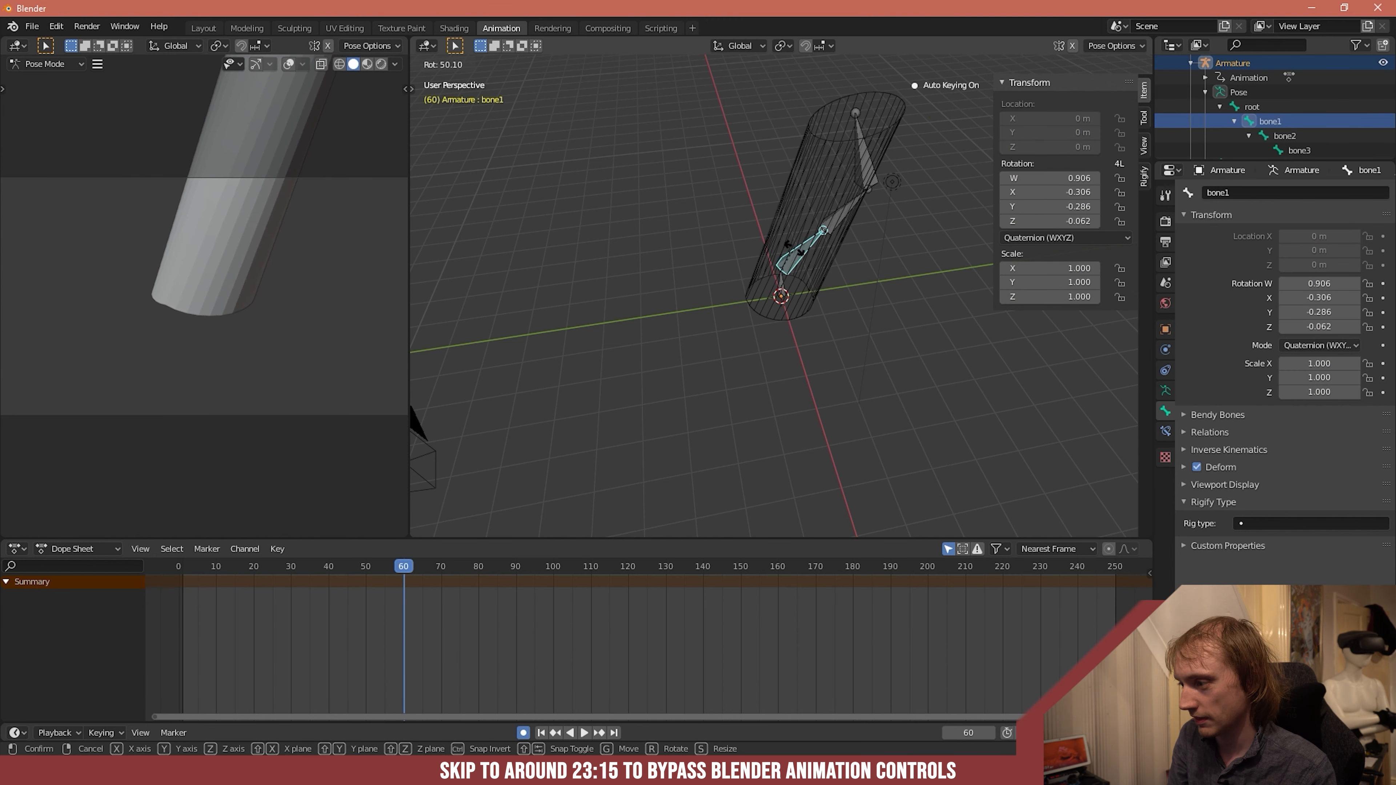
pyautogui.click(791, 259)
pyautogui.press('r')
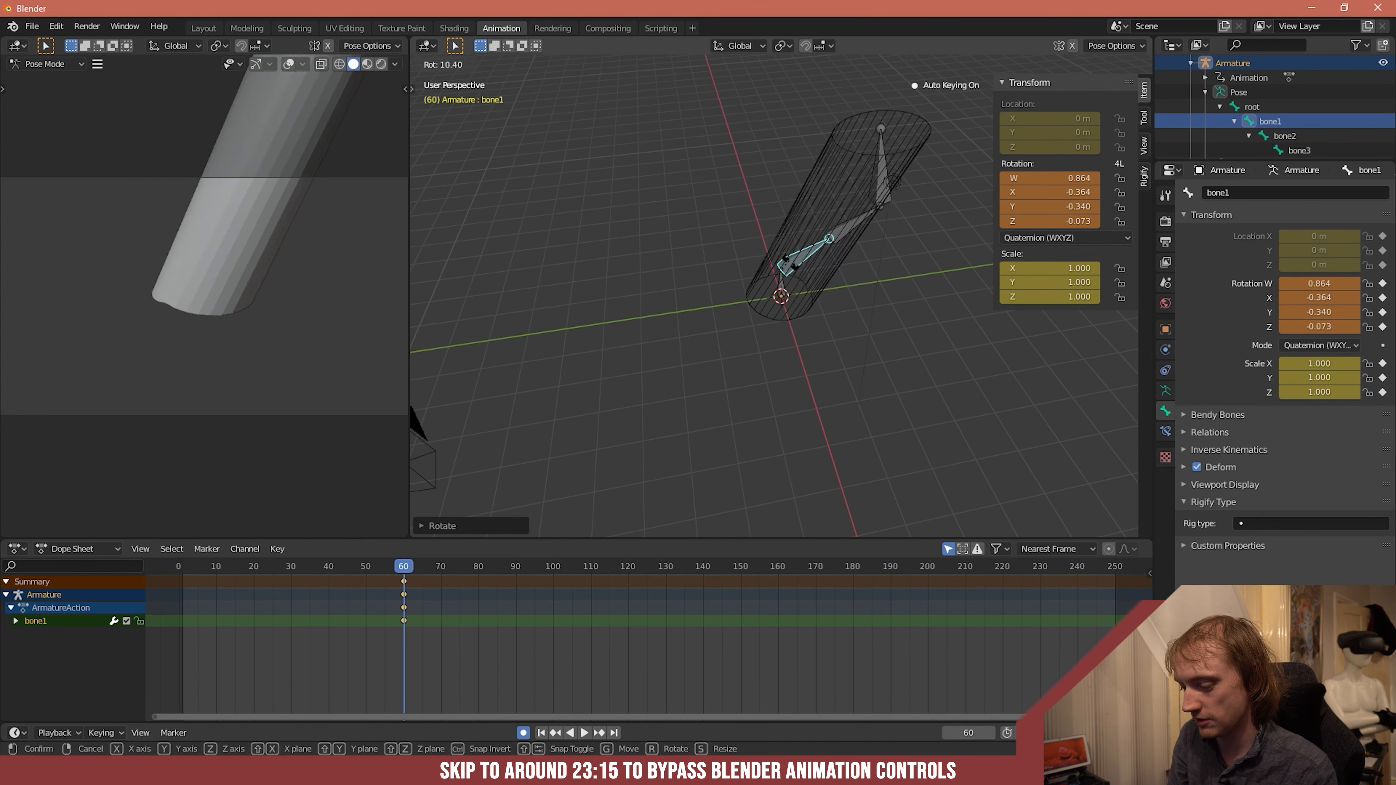
pyautogui.click(802, 242)
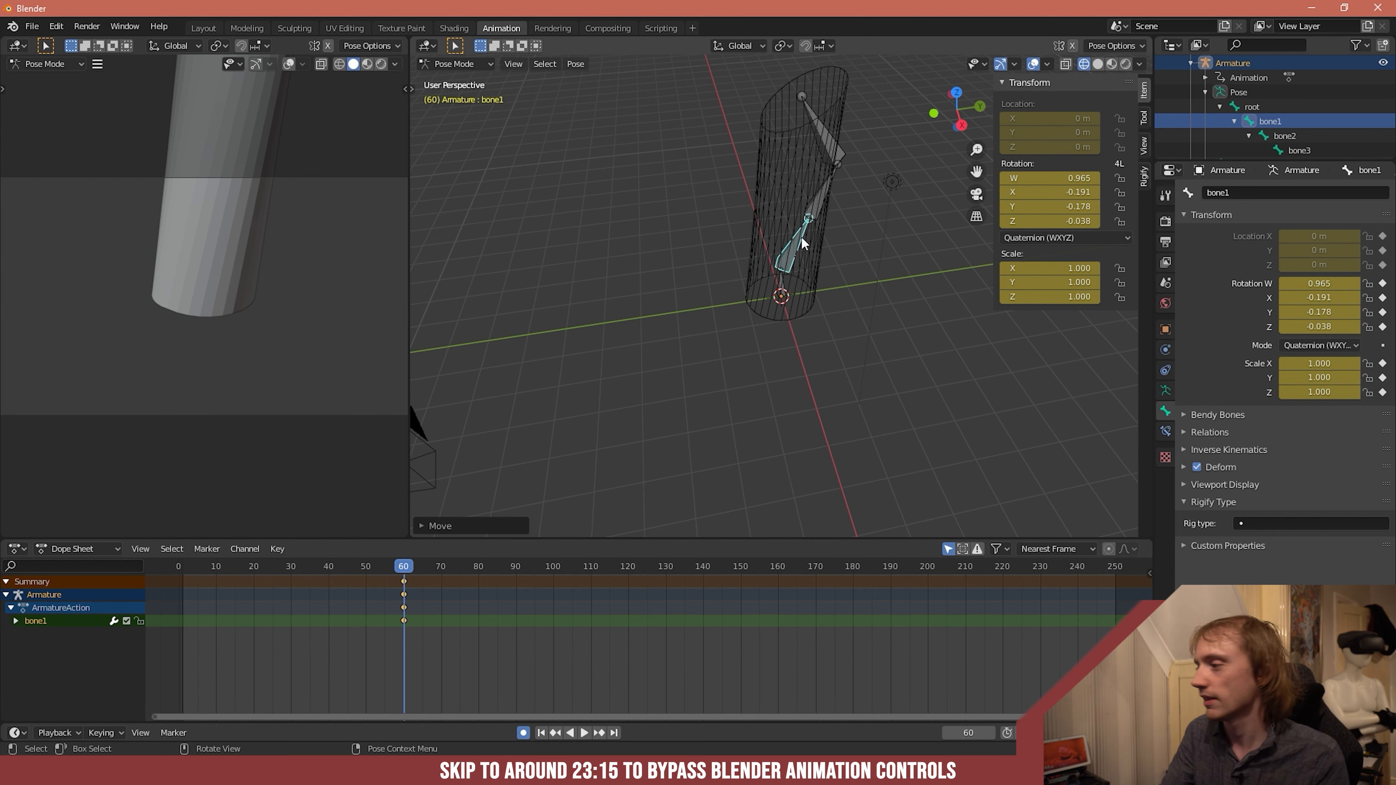
# - Go to frame 1 and set bone1's rotation to W 1 and X, Y and Z 0
pyautogui.moveTo(404, 566); pyautogui.dragTo(185, 569)
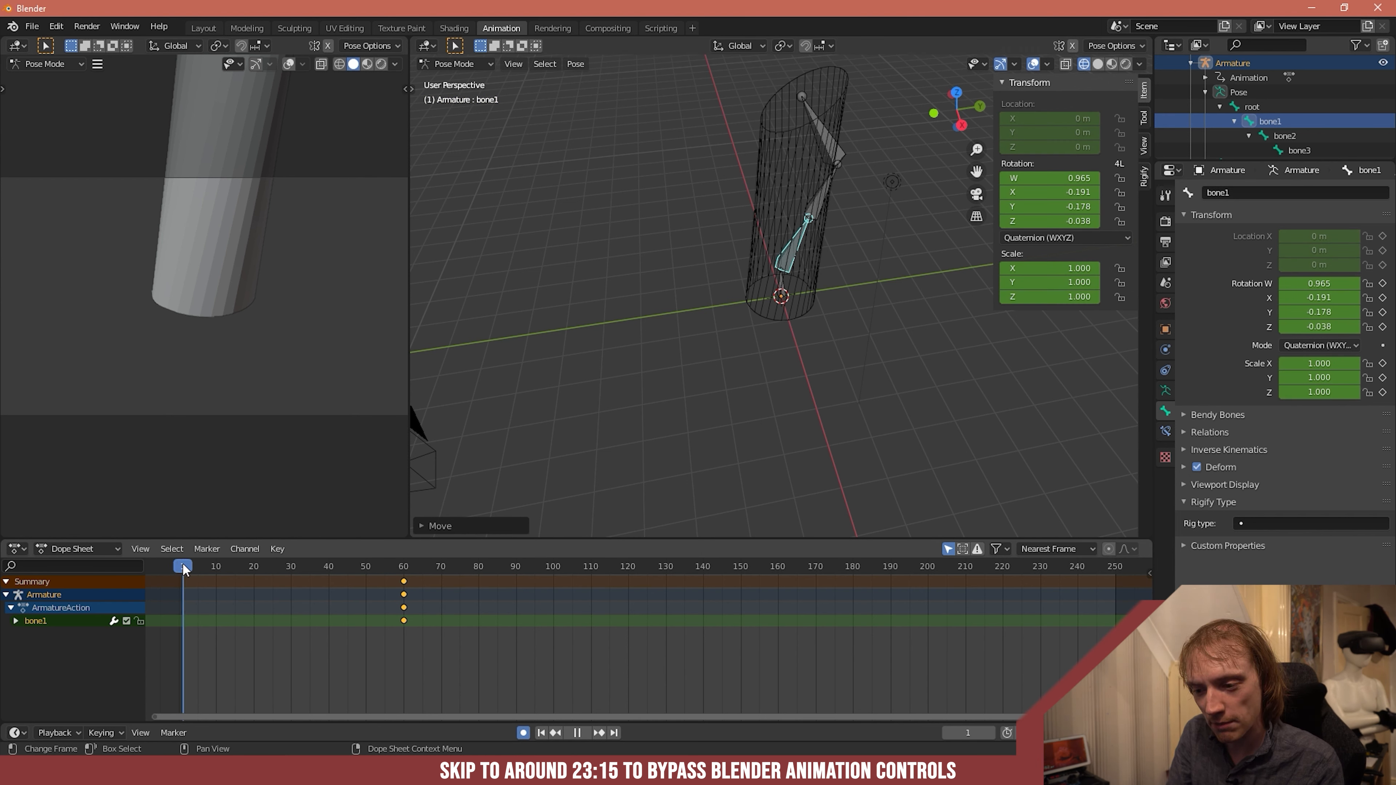
pyautogui.click(1066, 182)
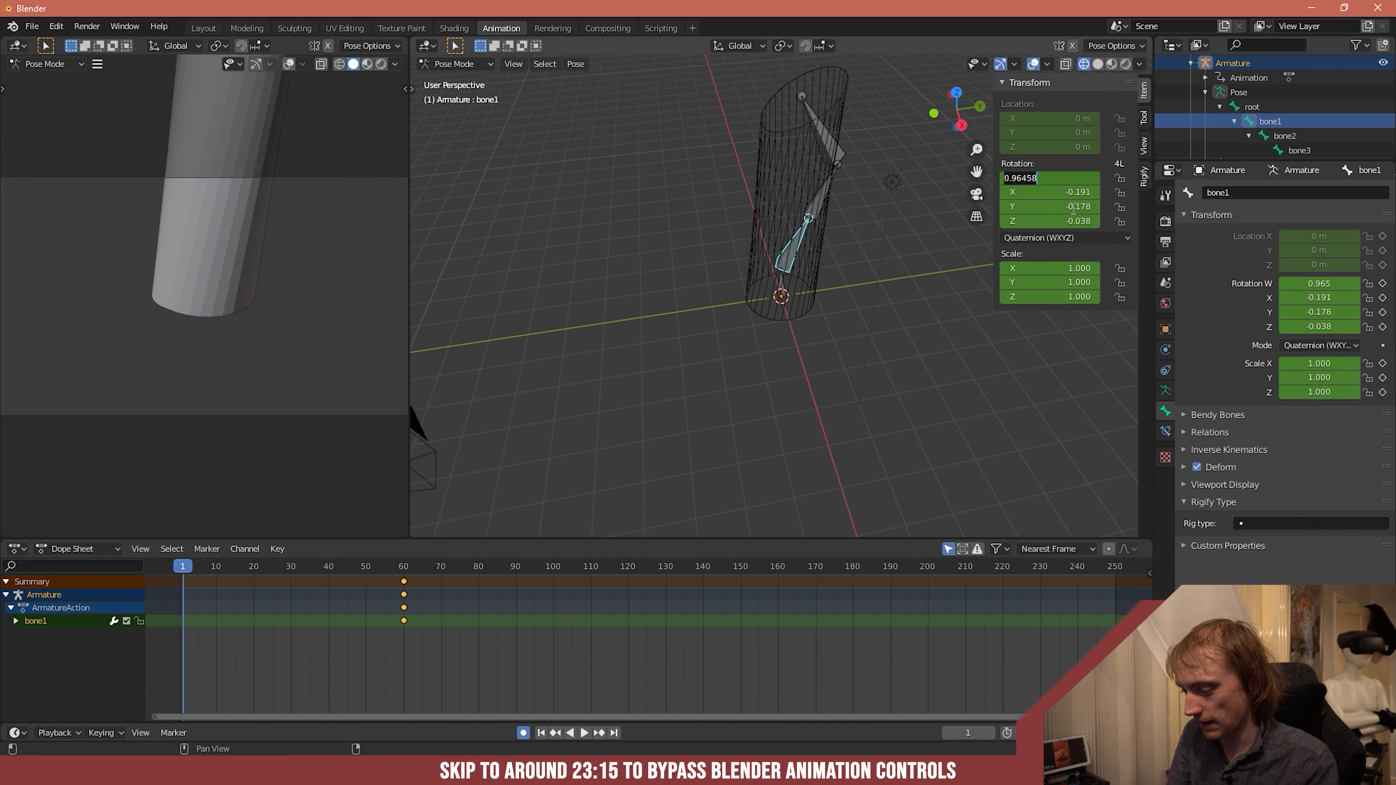
pyautogui.write('0')
pyautogui.press('Tab')
pyautogui.write('0')
pyautogui.press('Tab')
pyautogui.write('0')
pyautogui.press('Return')
pyautogui.click(1071, 224)
pyautogui.write('0')
pyautogui.press('Return')
pyautogui.click(1076, 179)
pyautogui.write('1')
pyautogui.press('Return')
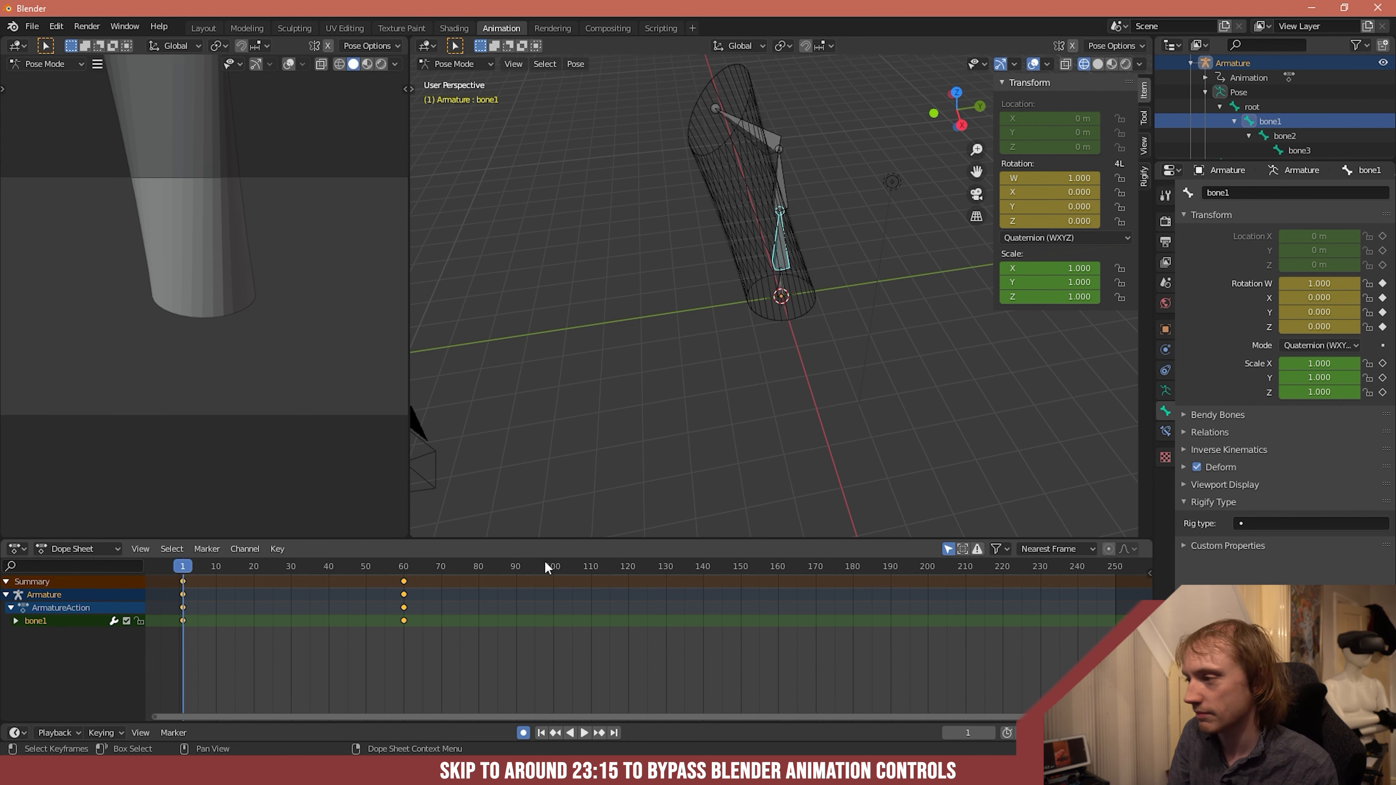
# - Set bone3's X, Y and Z rotation to 0 at frame 1
pyautogui.click(764, 145)
pyautogui.click(1076, 191)
pyautogui.write('0')
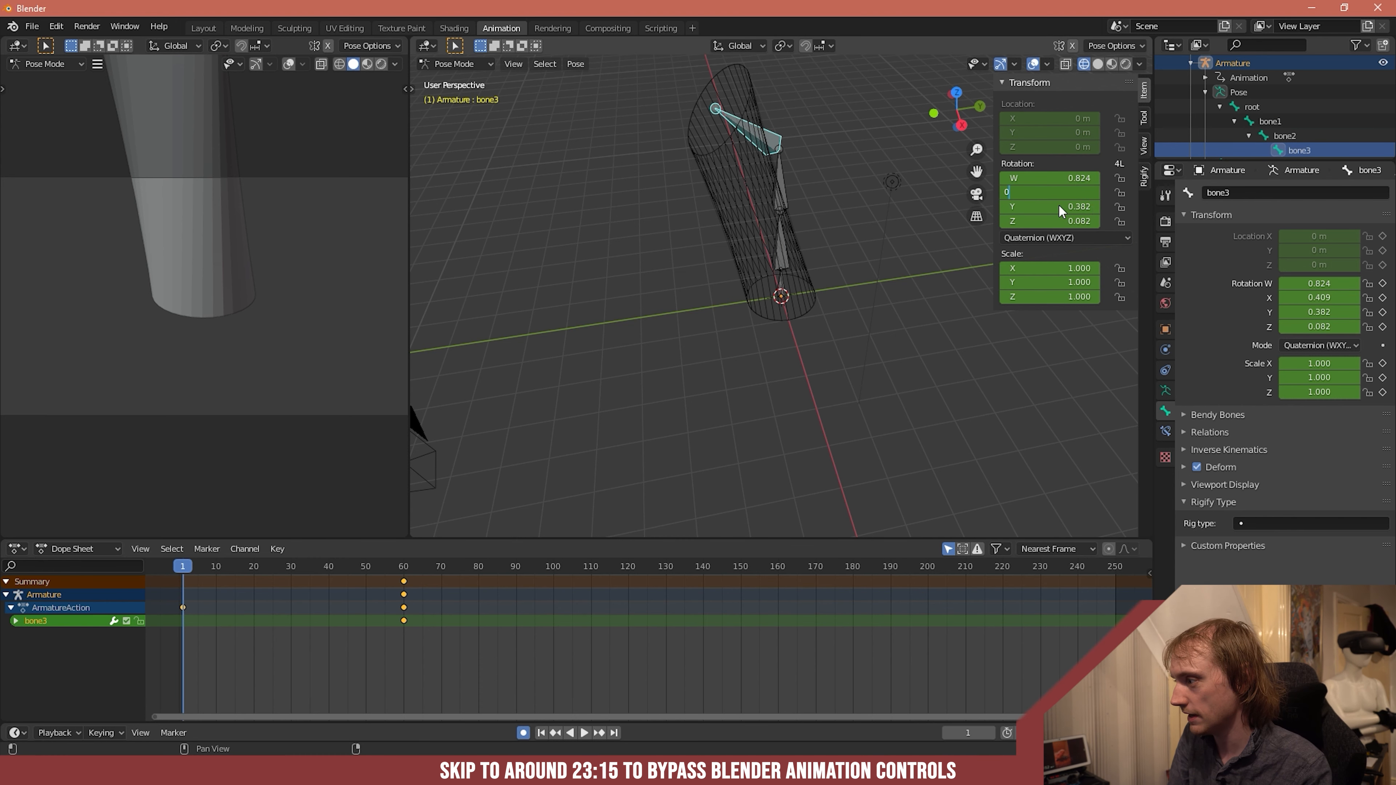
pyautogui.press('Tab')
pyautogui.write('0')
pyautogui.press('Return')
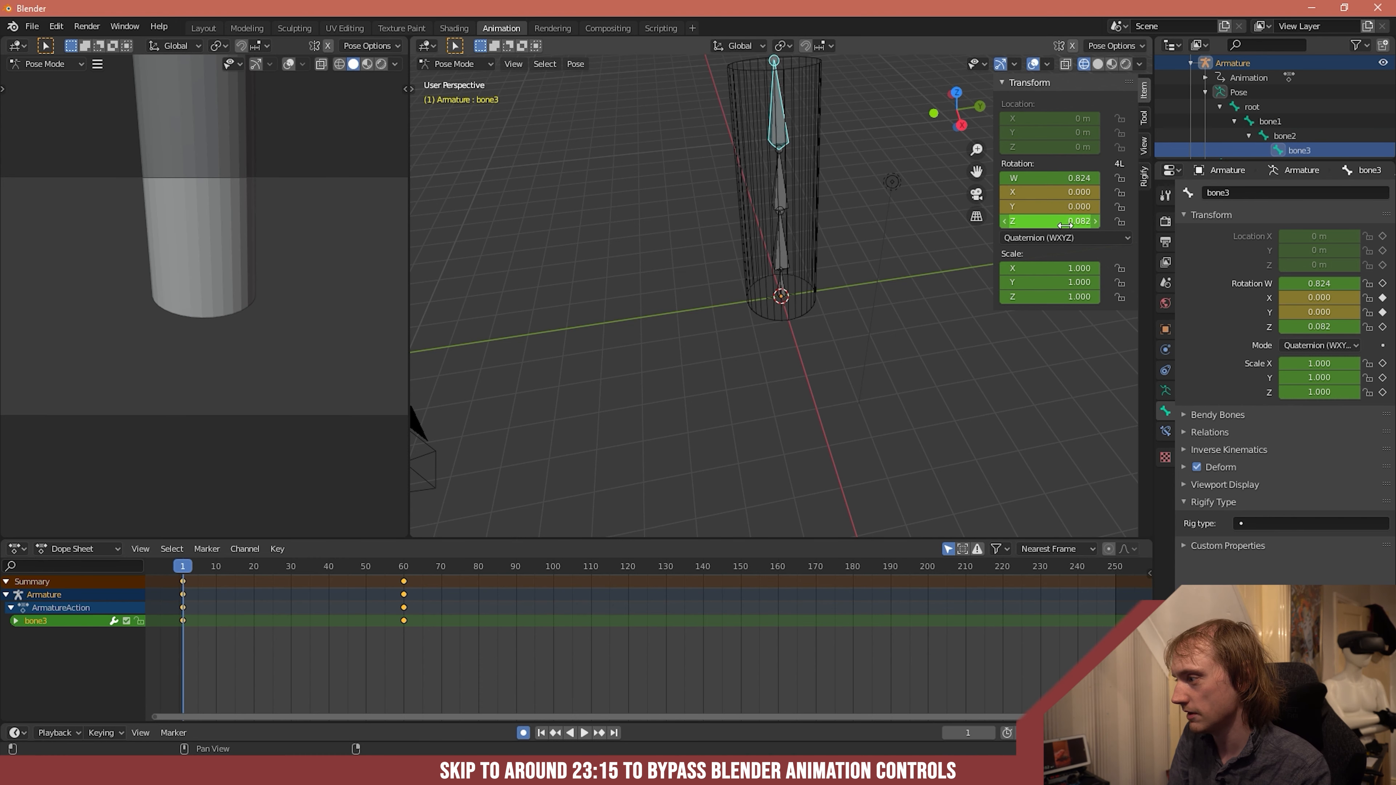
pyautogui.click(1064, 221)
pyautogui.write('0')
pyautogui.press('Return')
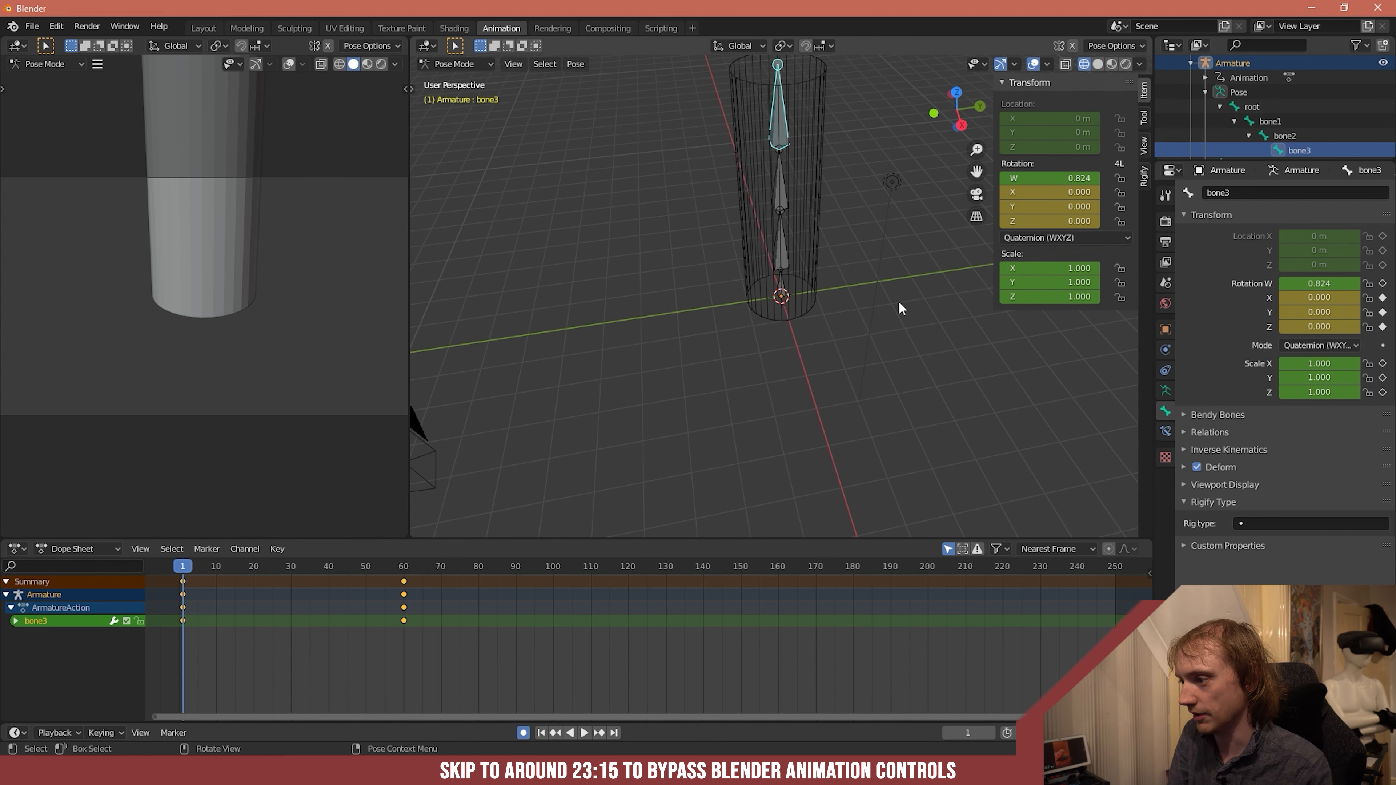
# - Play the animation to check the bending, stop it and move the playhead back to frame 2
pyautogui.click(583, 734)
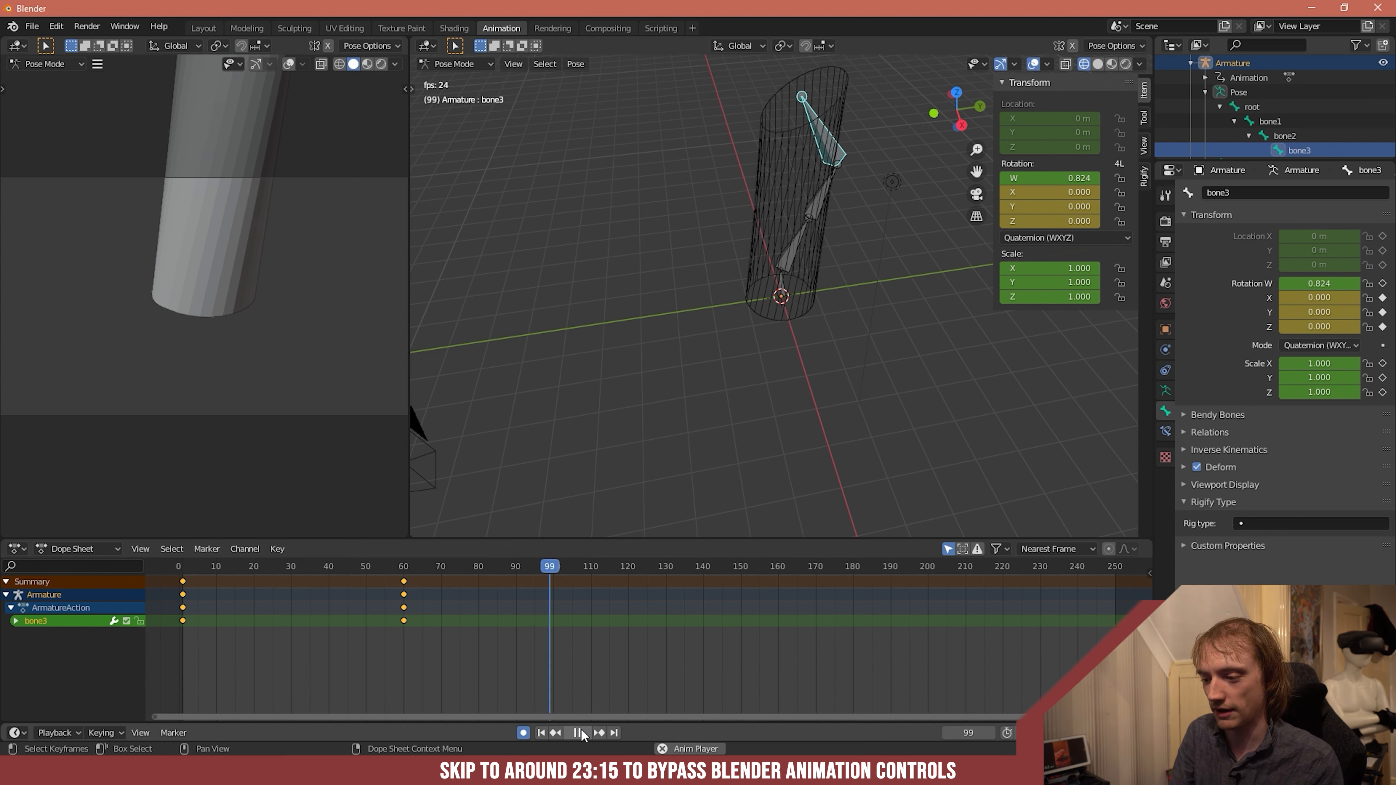
pyautogui.click(578, 731)
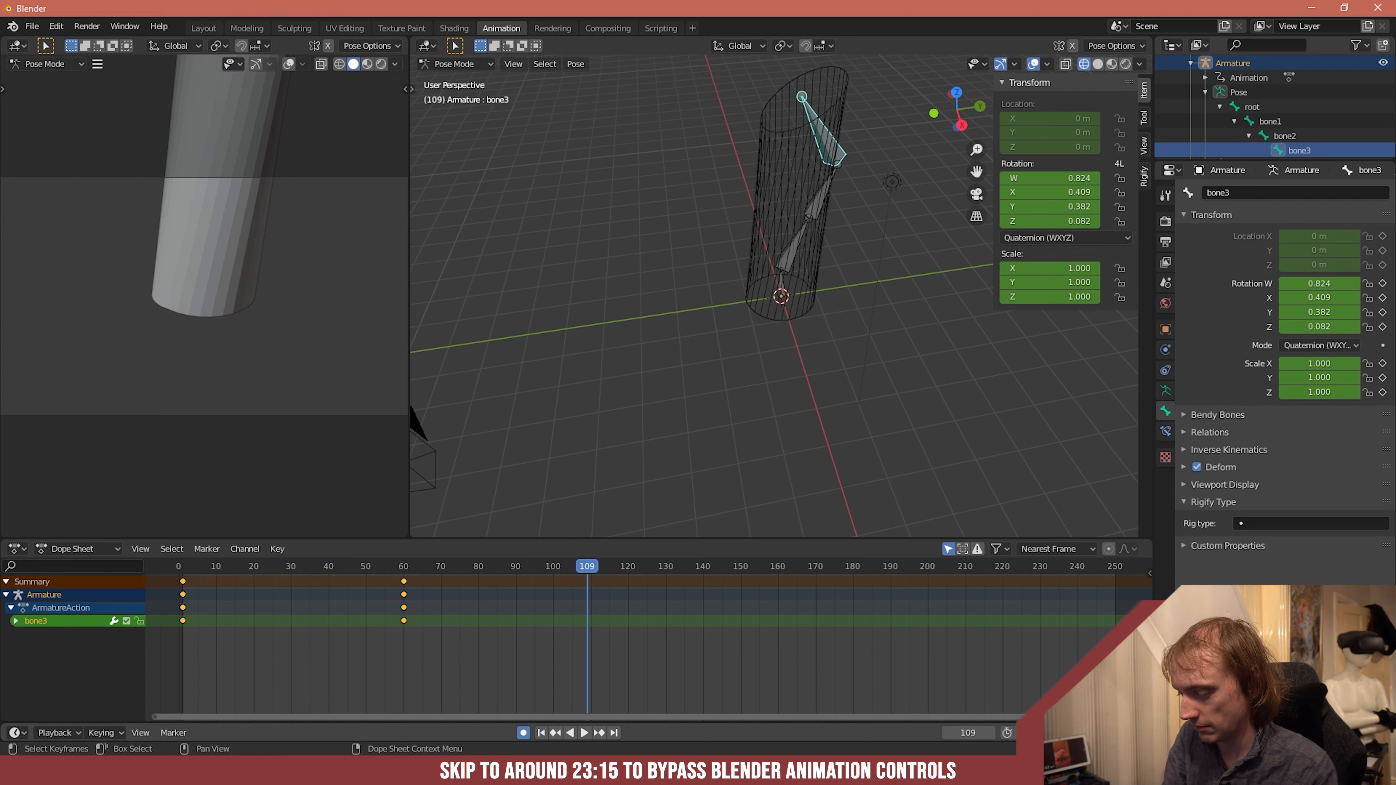
pyautogui.moveTo(569, 566); pyautogui.dragTo(179, 609)
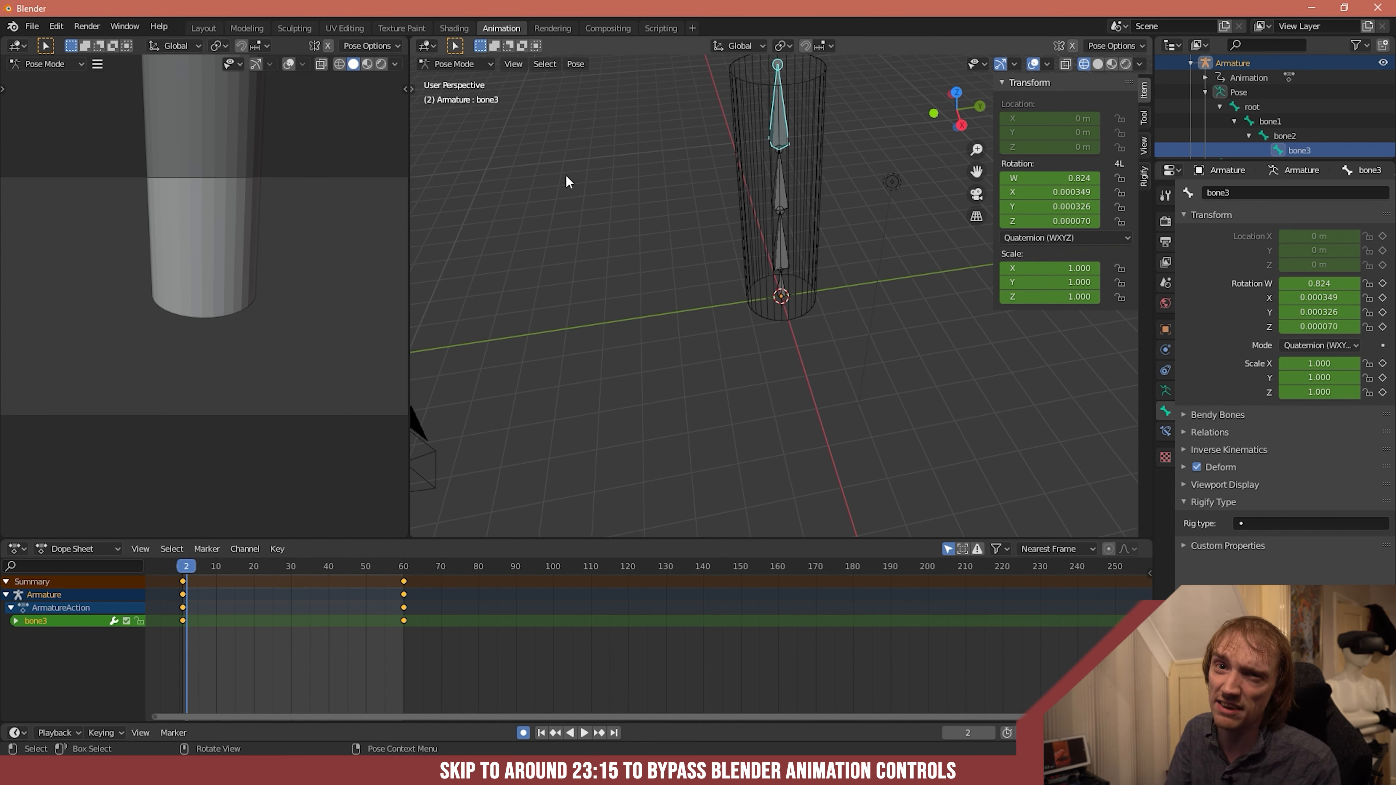
# - Leave Pose Mode for Object Mode, select the cylinder and show its Spark AR Toolkit mesh and export options
pyautogui.click(30, 30)
pyautogui.moveTo(110, 237)
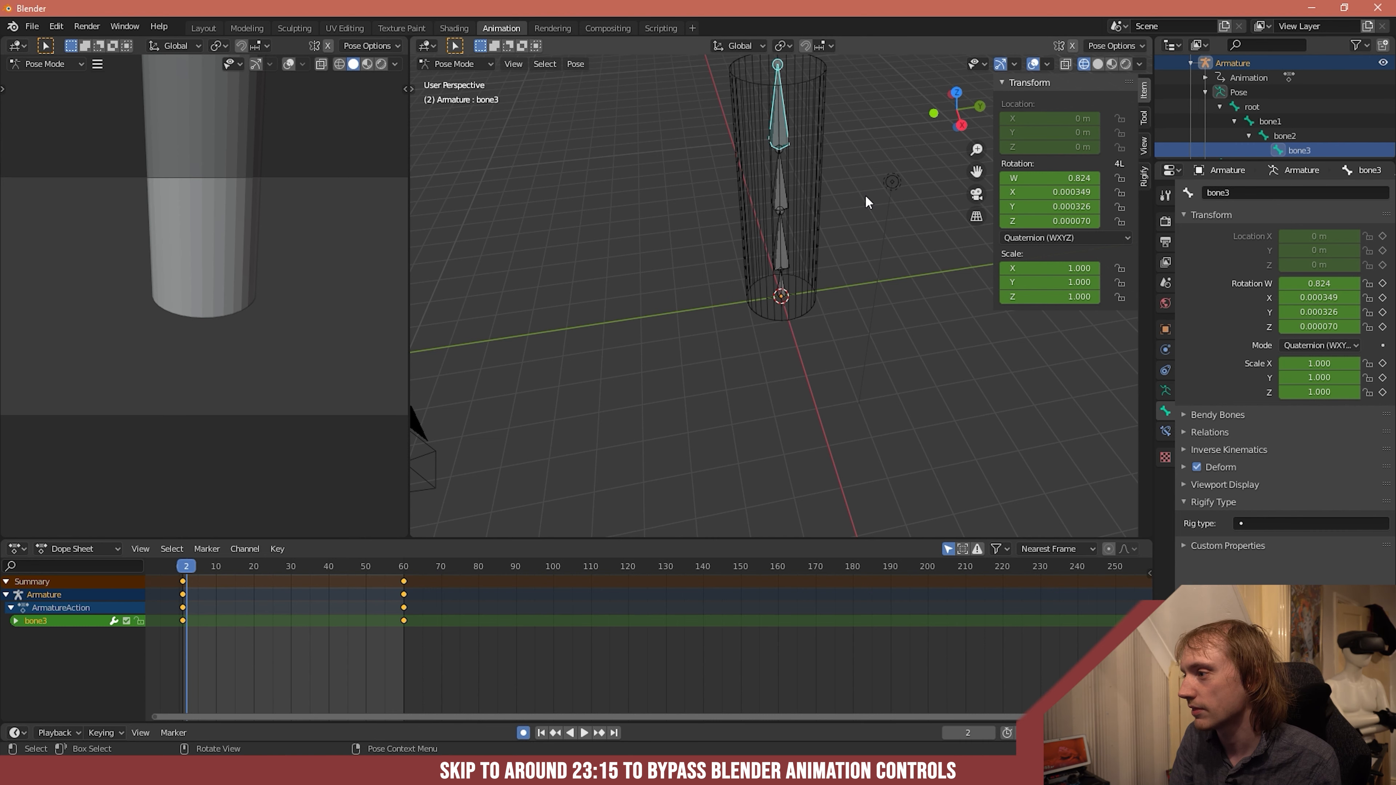
pyautogui.click(832, 135)
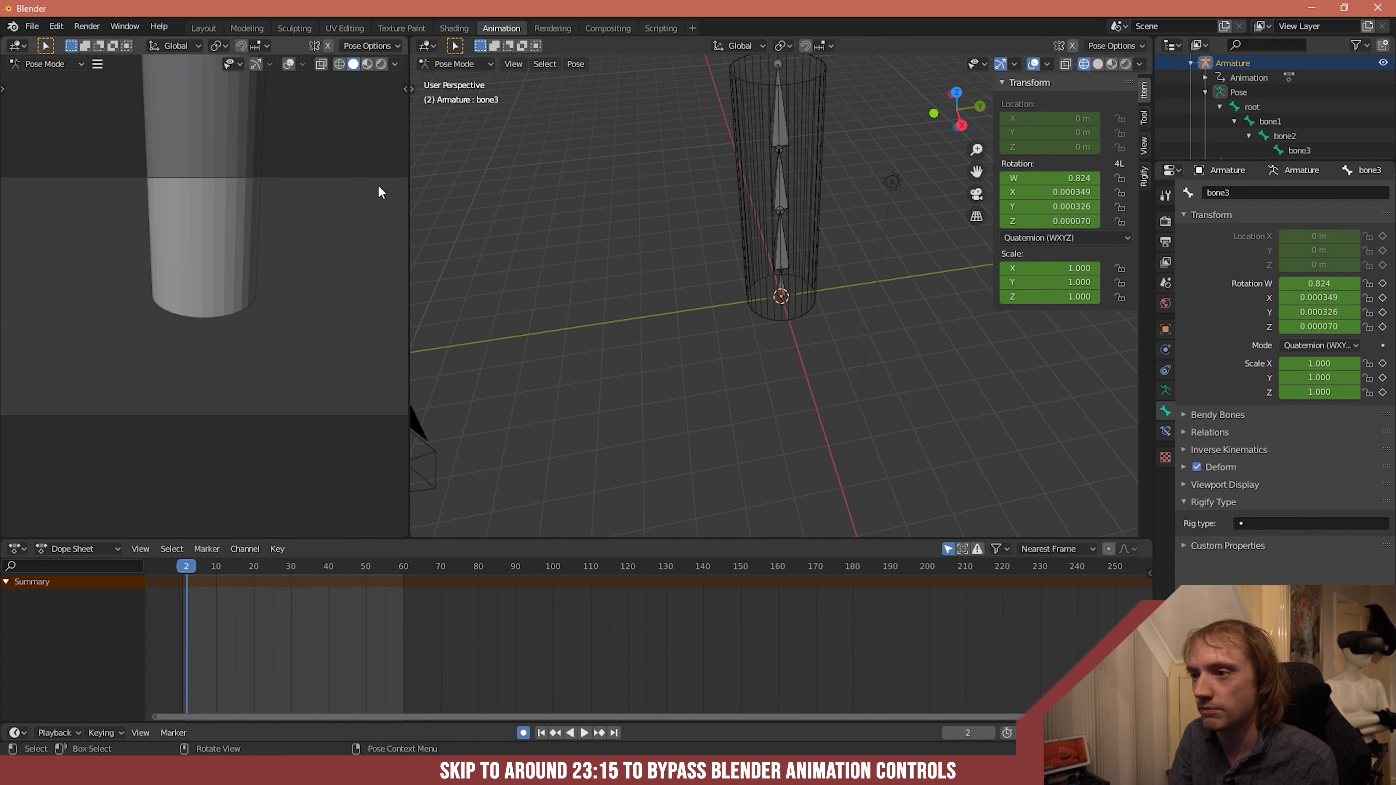
pyautogui.click(449, 65)
pyautogui.click(458, 80)
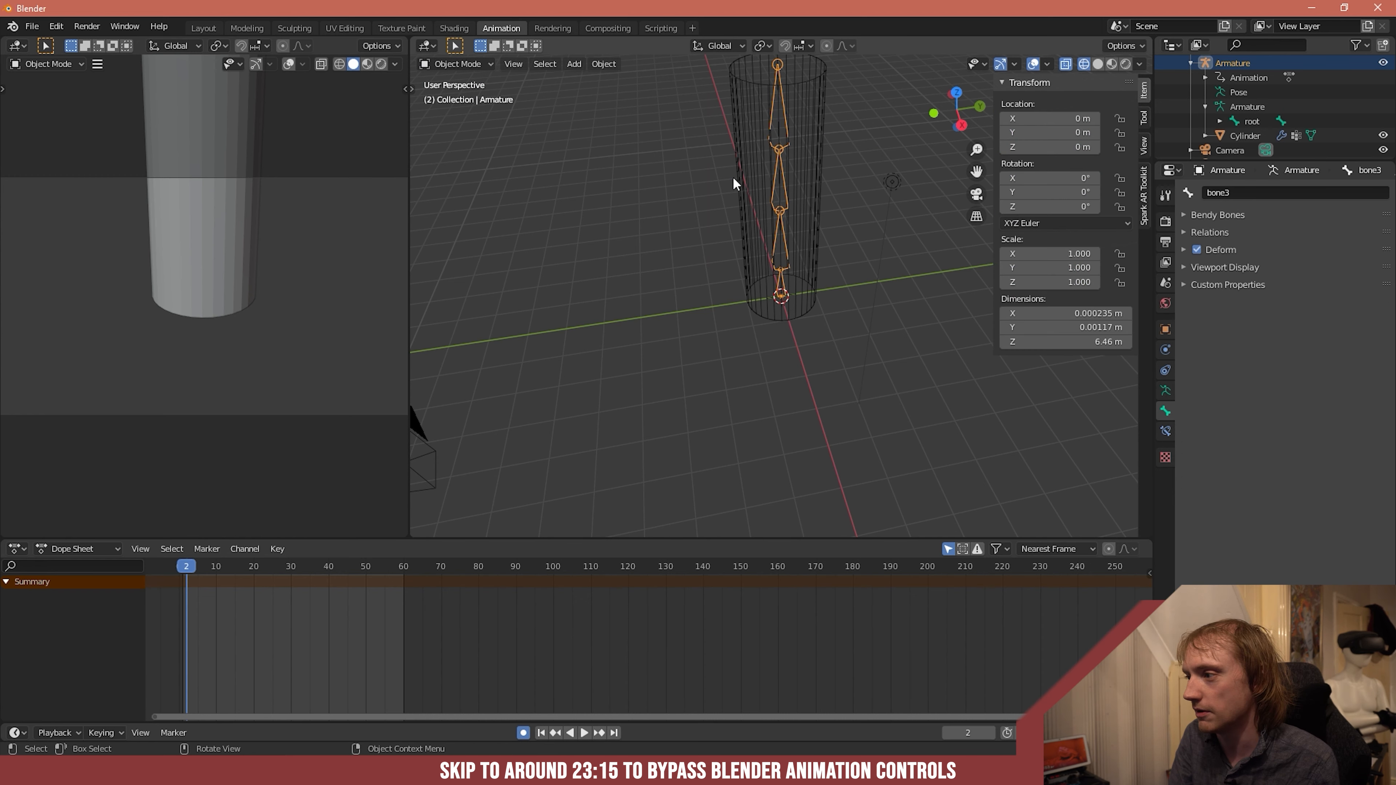
pyautogui.click(757, 181)
pyautogui.click(1143, 199)
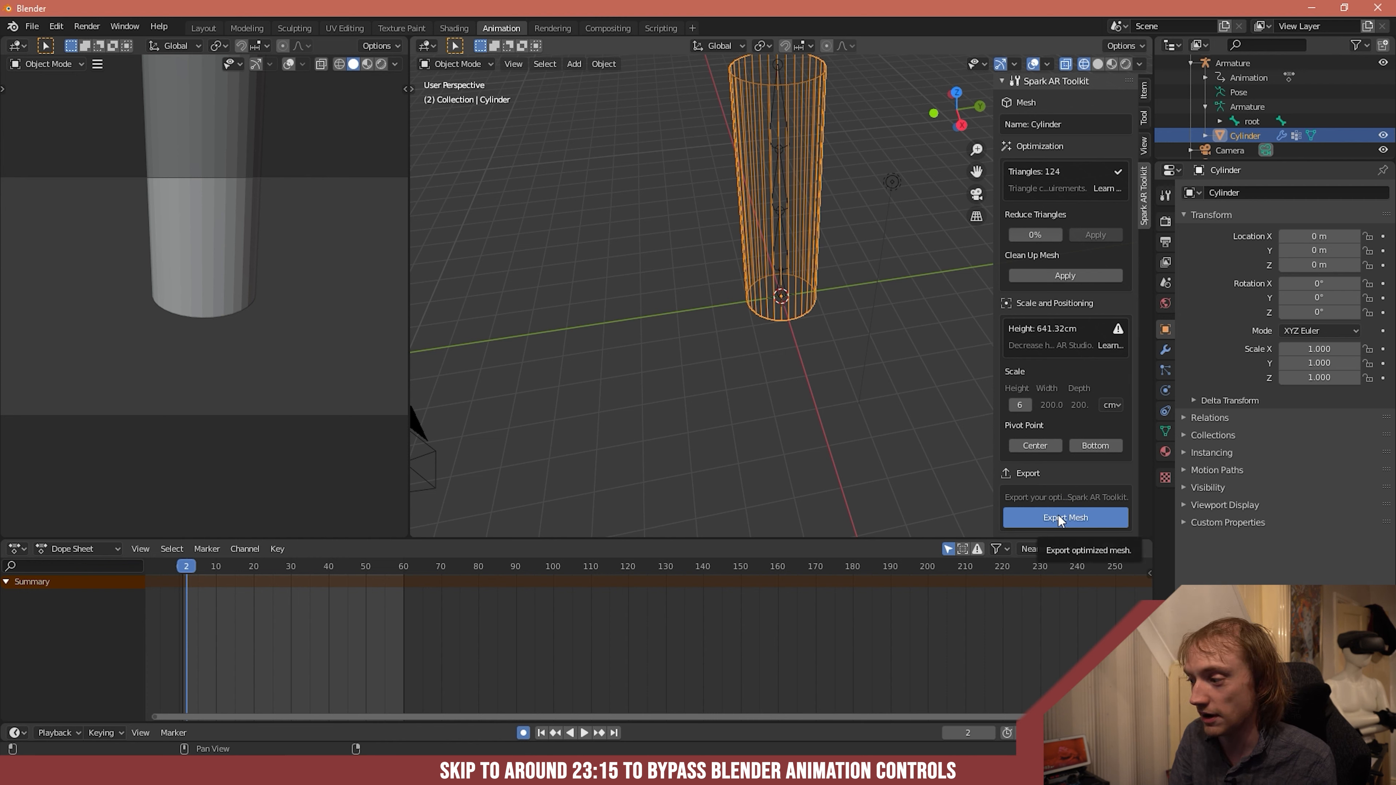
# - Start an FBX export of the scene and expand its armature export settings
pyautogui.click(32, 27)
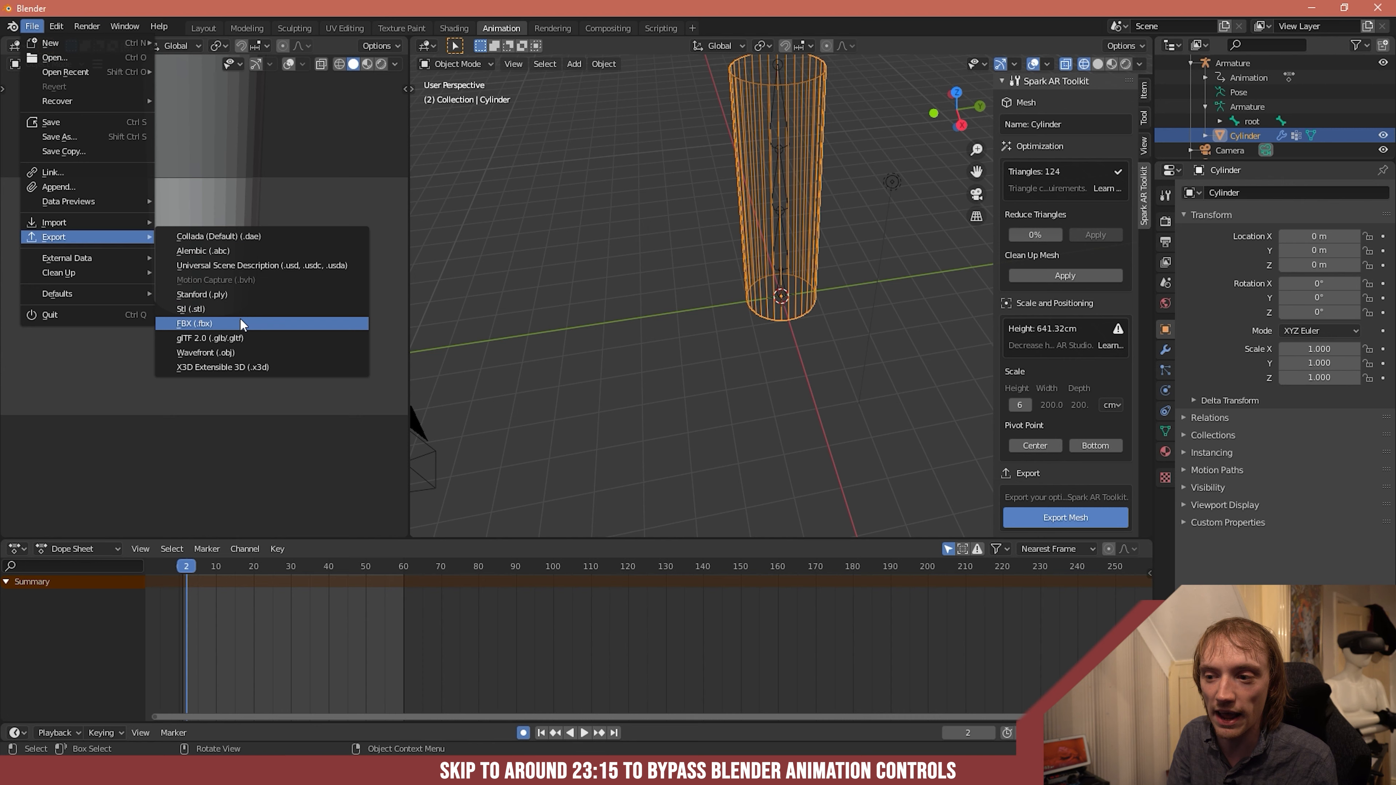
pyautogui.click(239, 324)
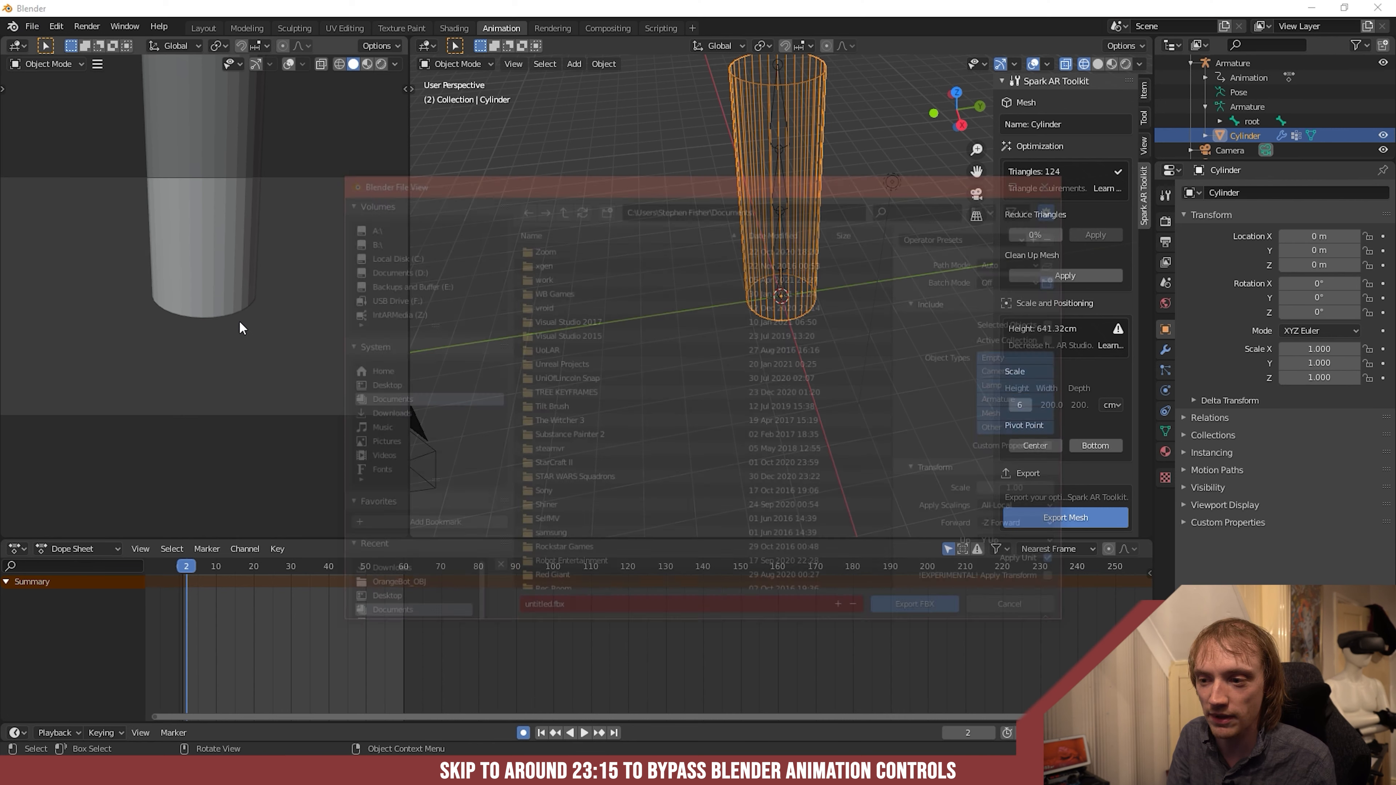
pyautogui.scroll(-3, 977, 477)
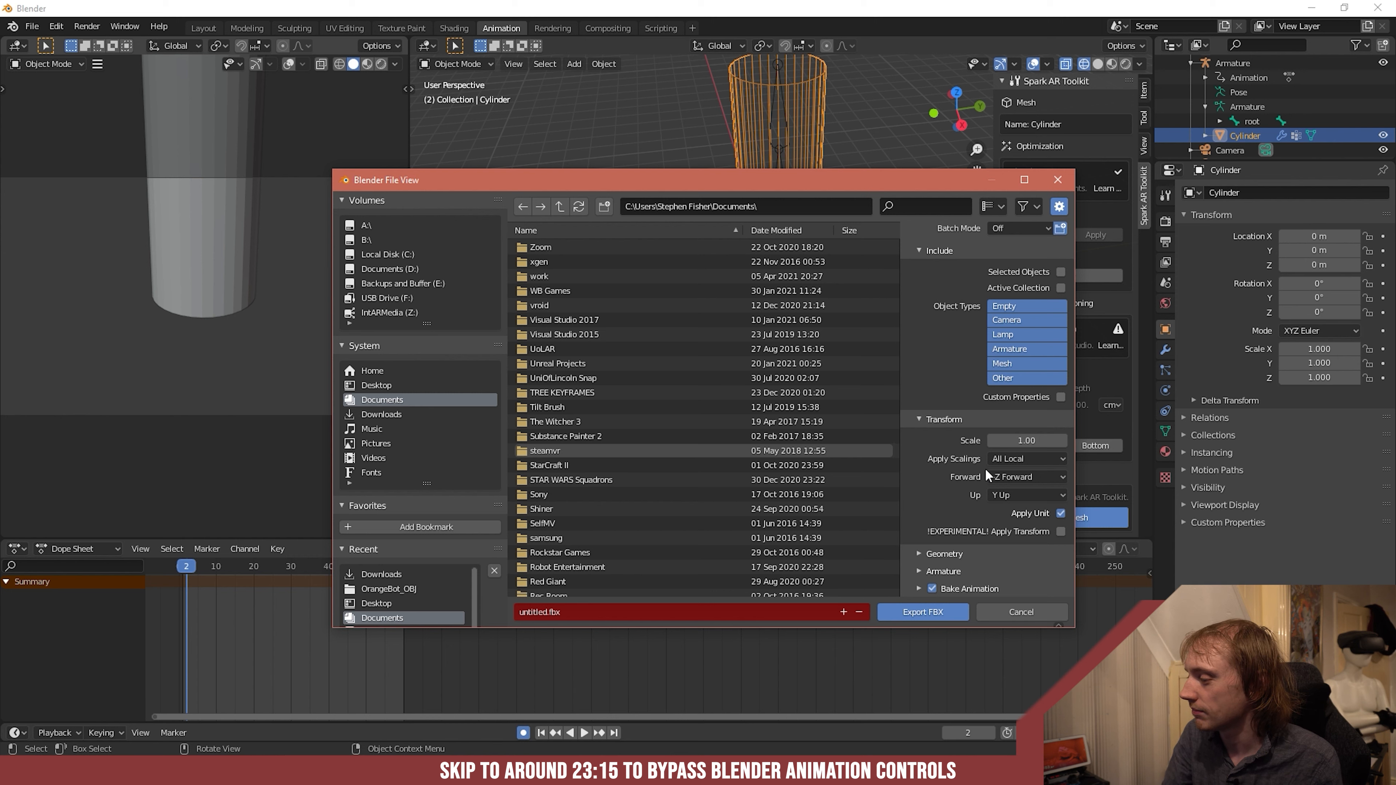
pyautogui.click(919, 571)
pyautogui.scroll(-4, 914, 550)
pyautogui.scroll(-1, 930, 537)
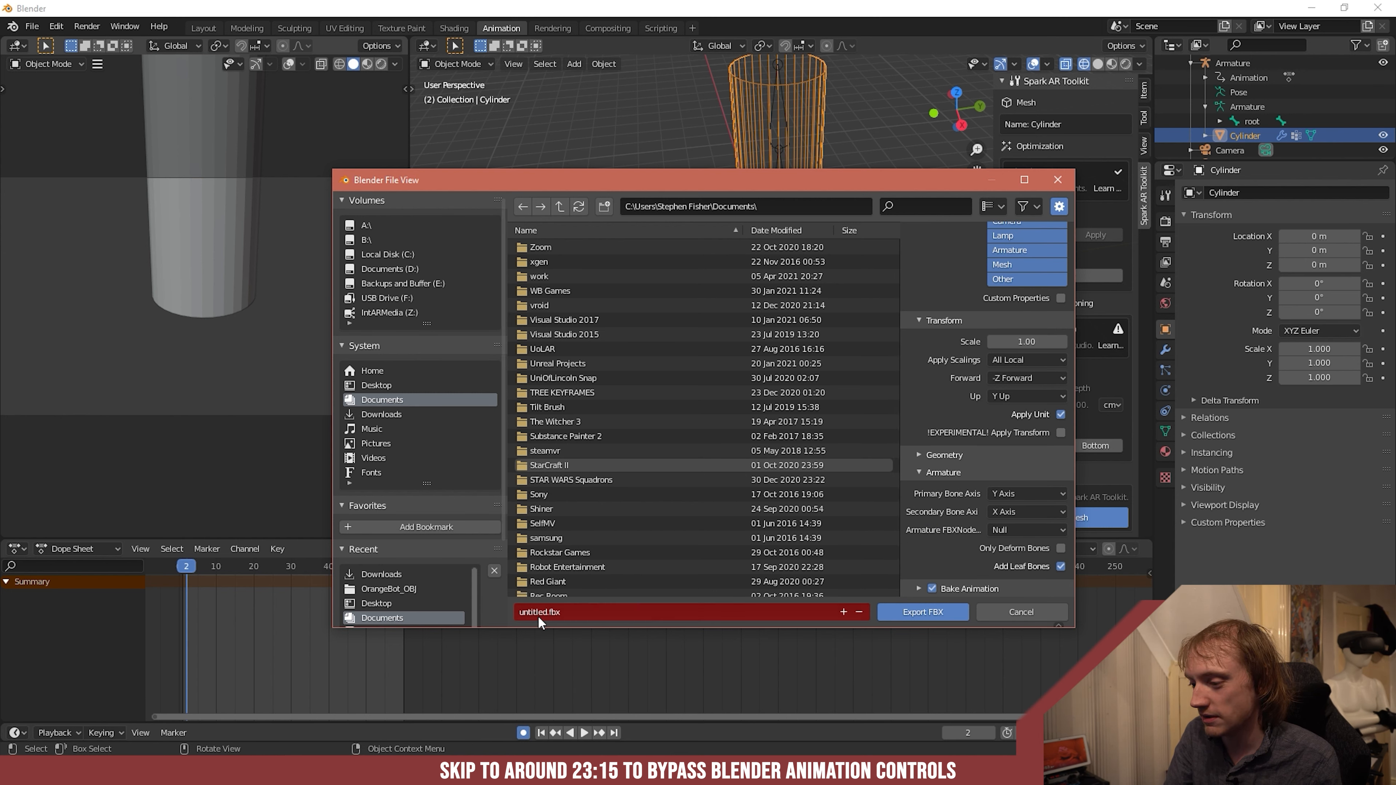
# - Export the FBX to the Desktop folder under the file name cyclinder.fbx
pyautogui.click(550, 612)
pyautogui.click(376, 385)
pyautogui.click(376, 385)
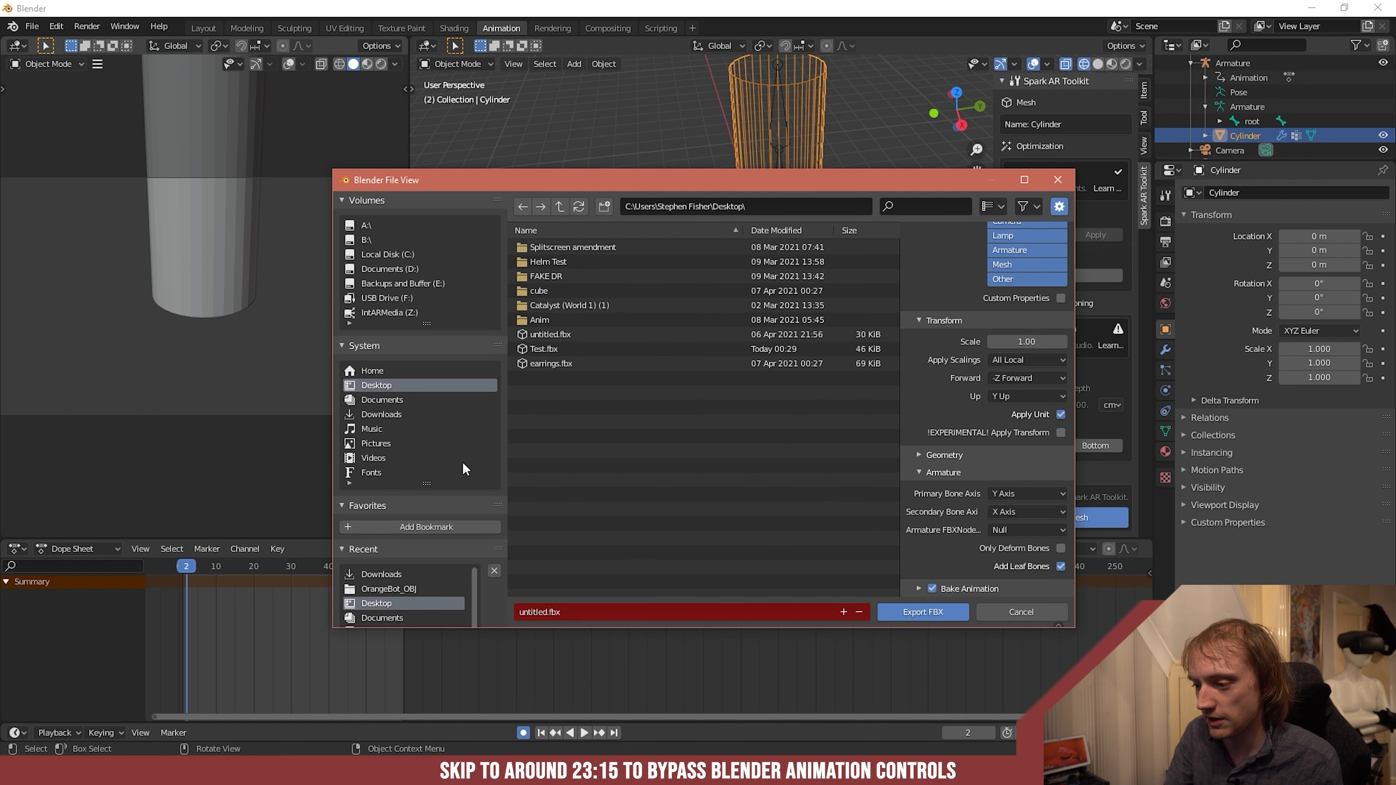
pyautogui.click(550, 612)
pyautogui.doubleClick(549, 613)
pyautogui.press('BackSpace')
pyautogui.write('cyclider')
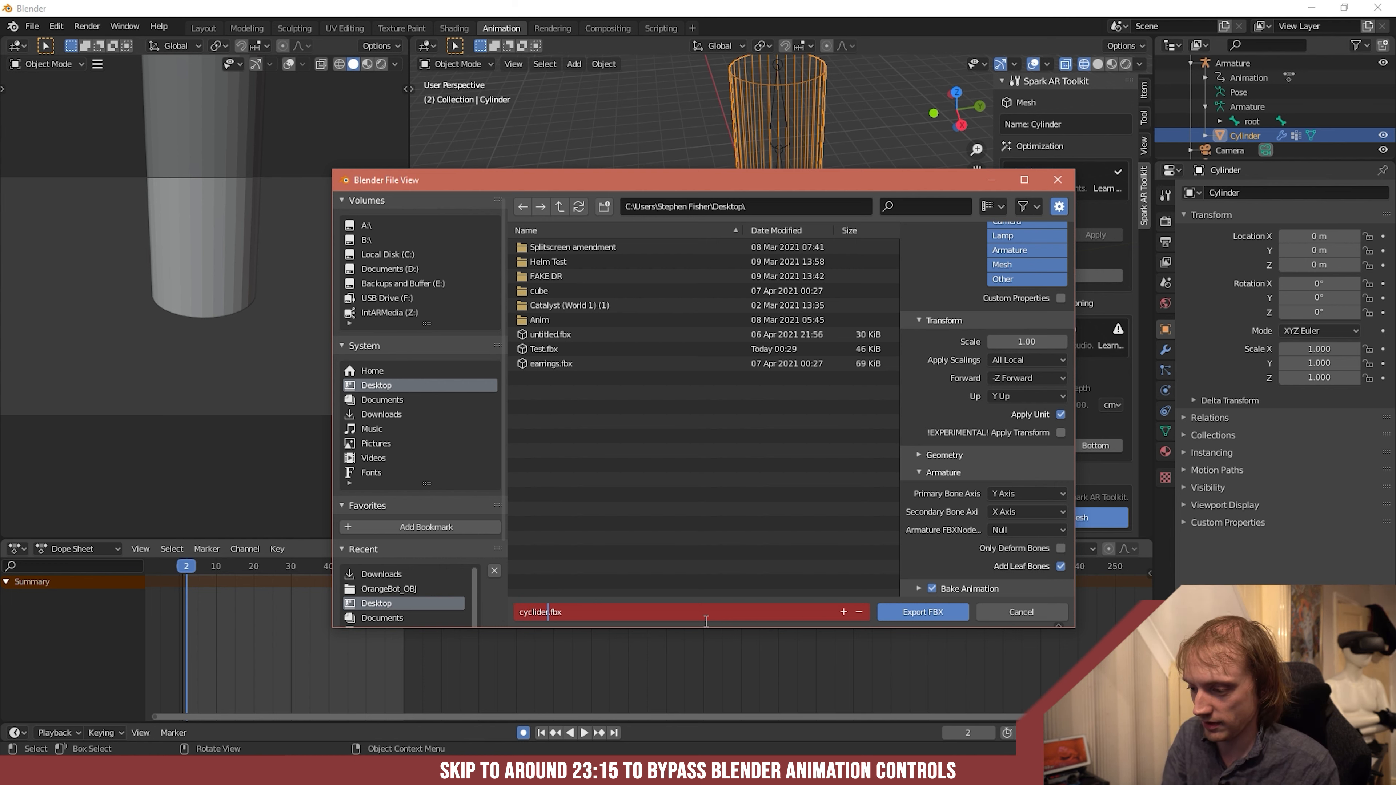
pyautogui.write('nder')
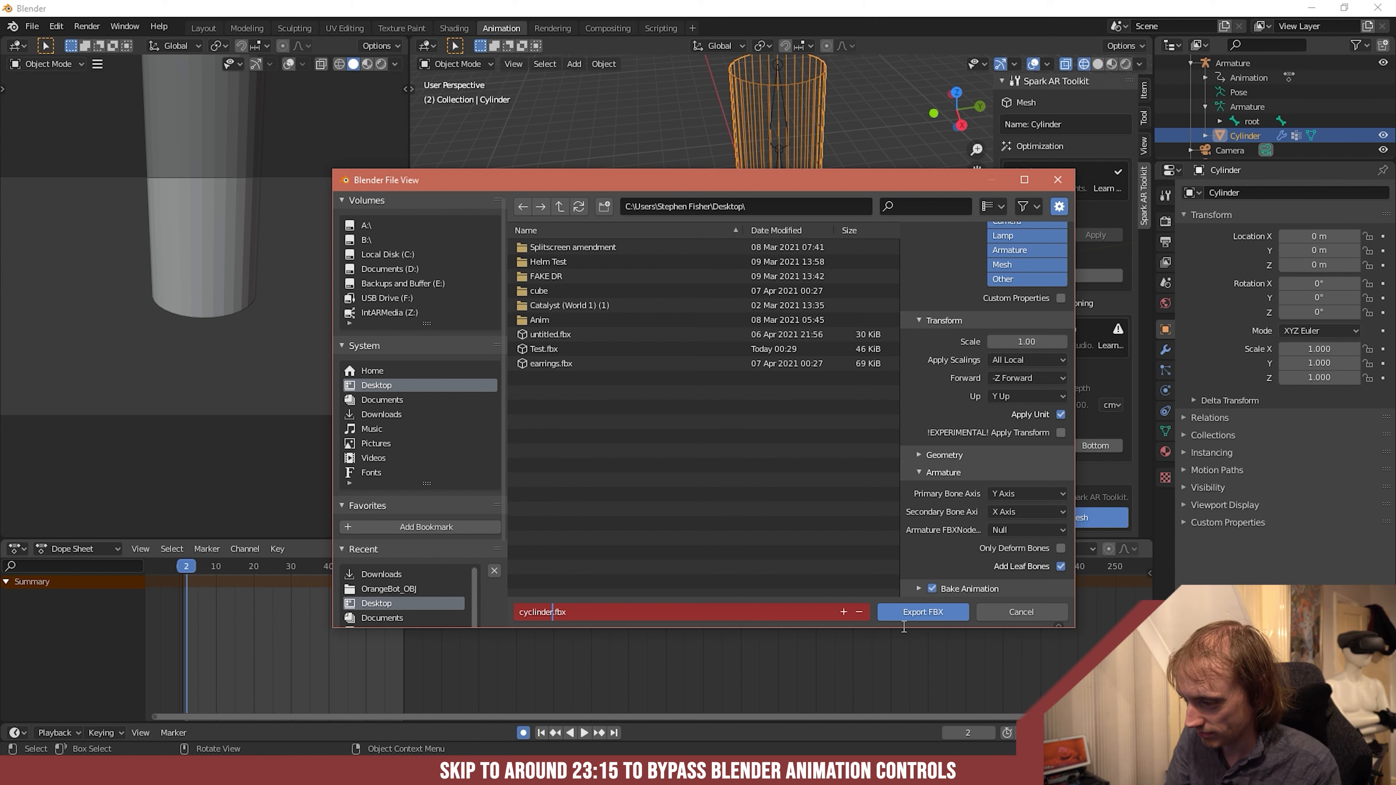
pyautogui.click(912, 613)
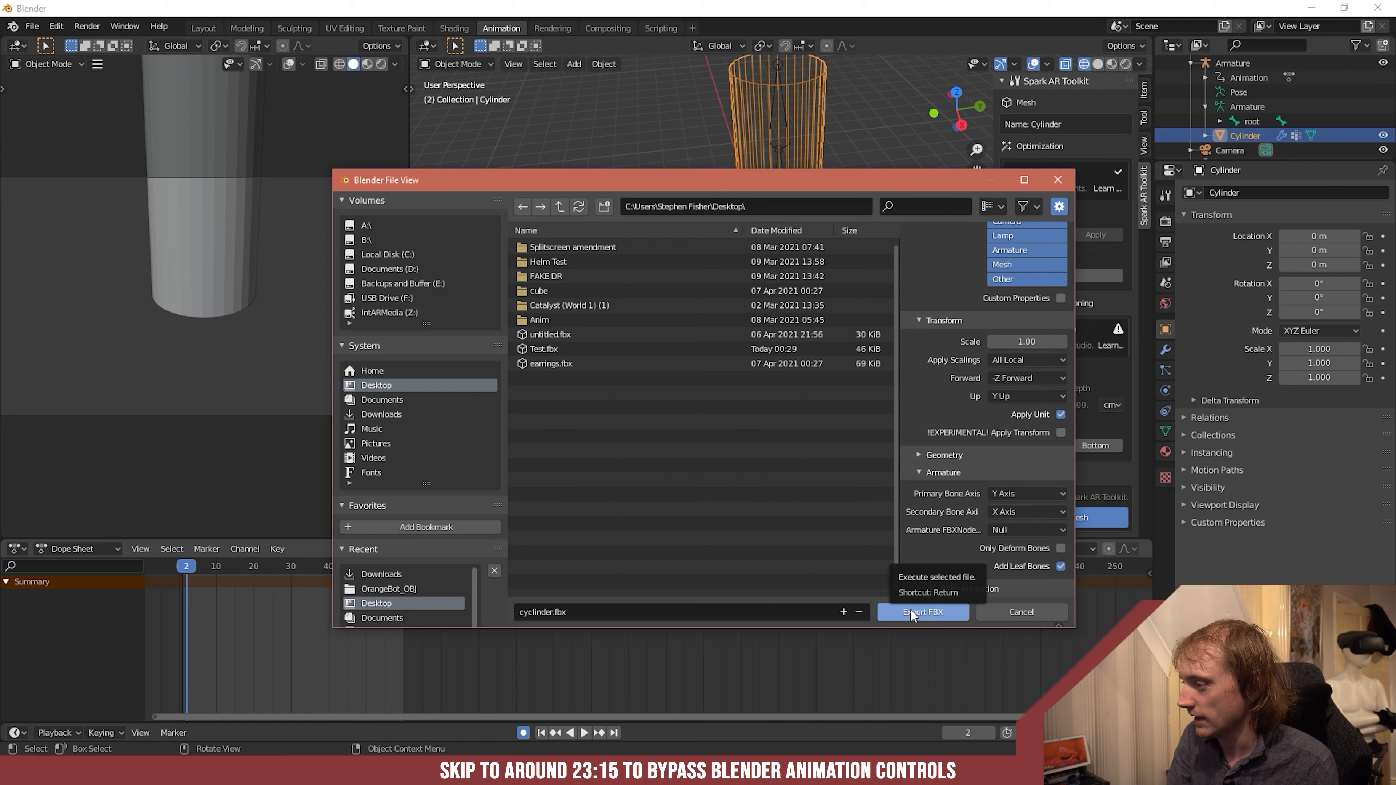
# - Confirm the export of cyclinder.fbx, then switch to Spark AR Studio and create a new Face Tracking project
pyautogui.click(917, 617)
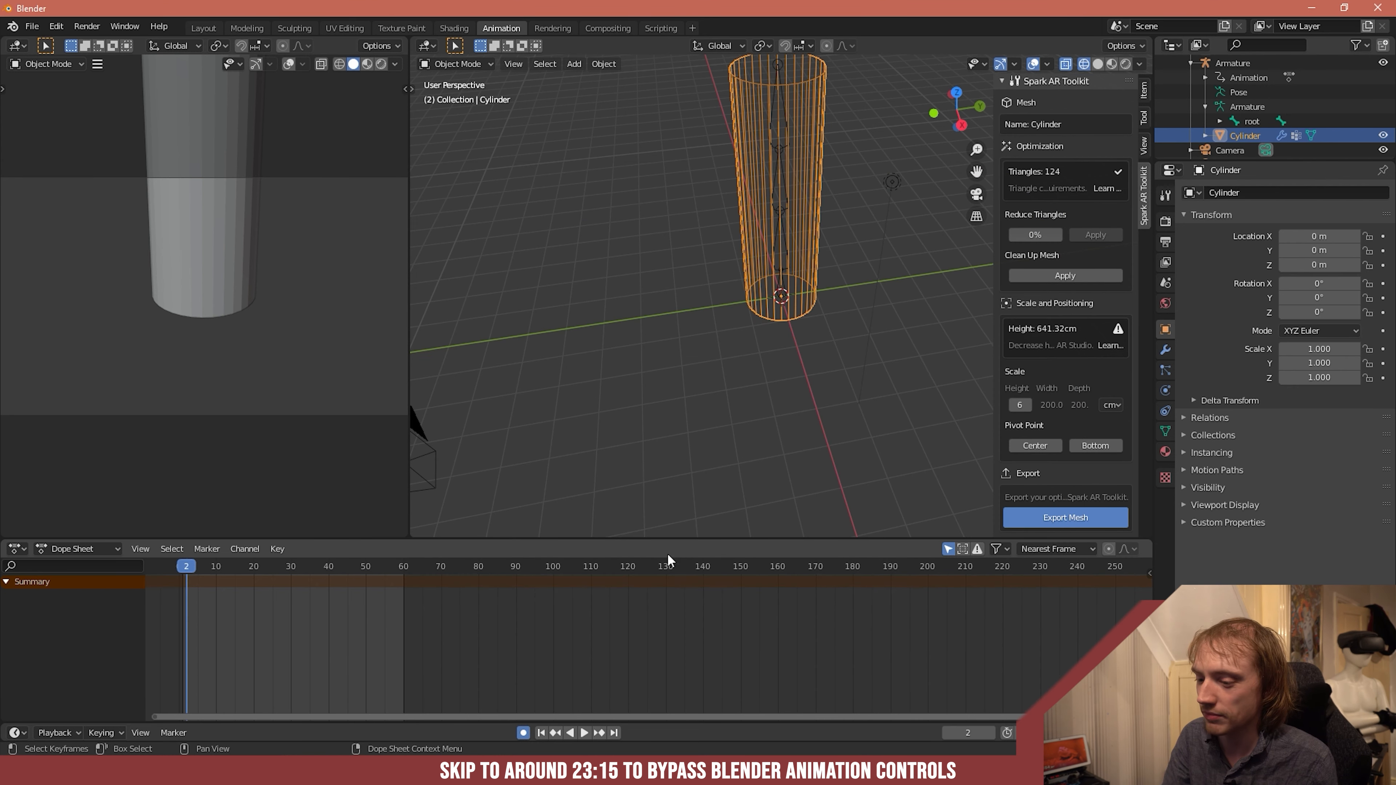
pyautogui.press('super')
pyautogui.write('spa')
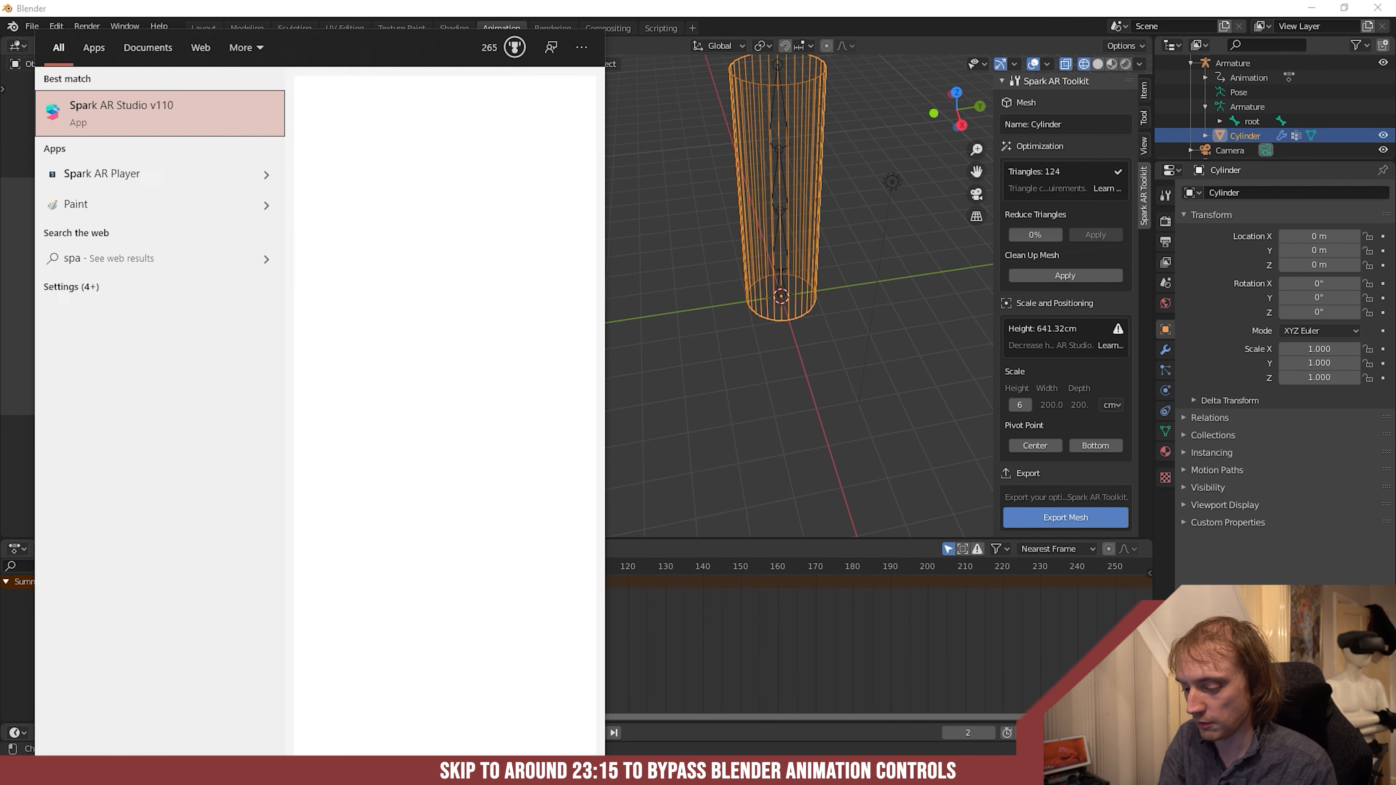
pyautogui.click(121, 151)
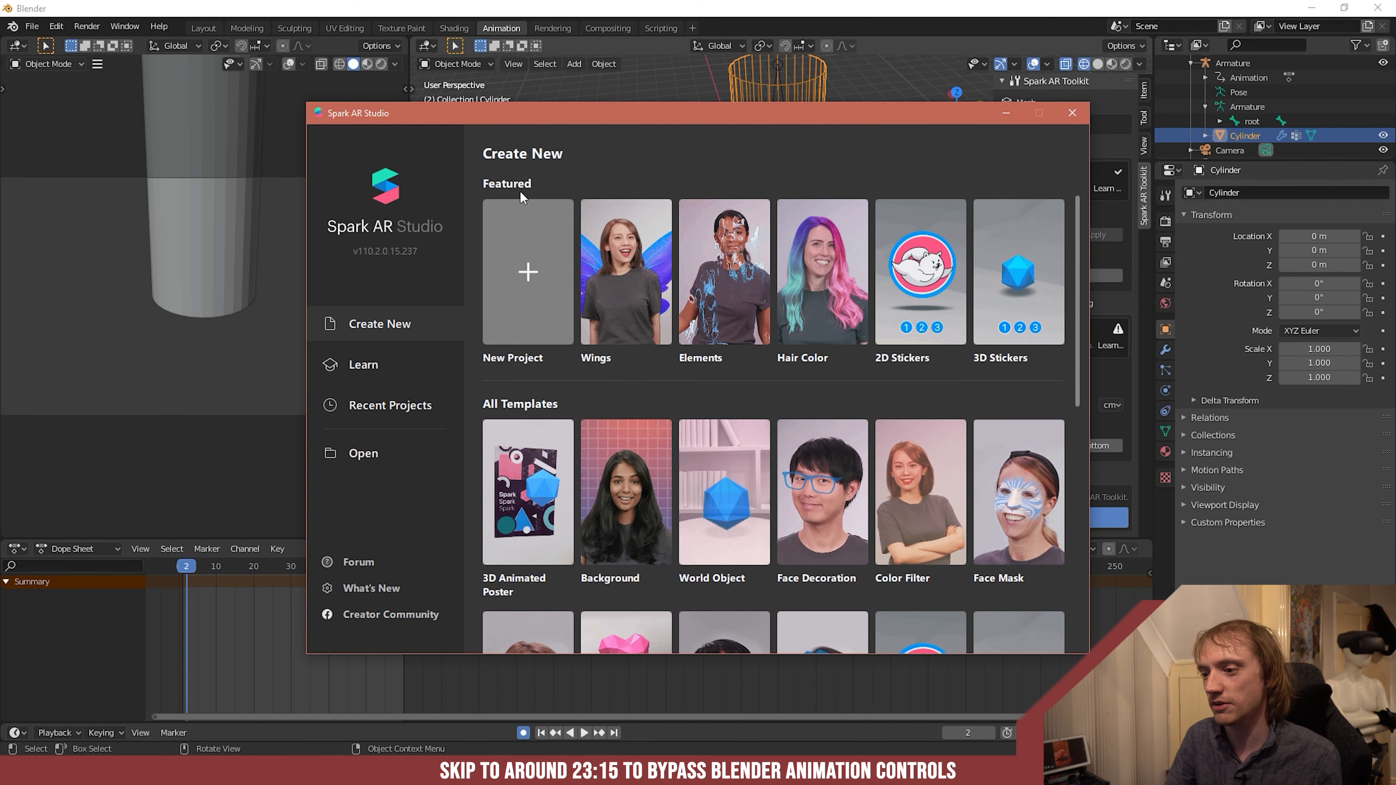
pyautogui.click(537, 240)
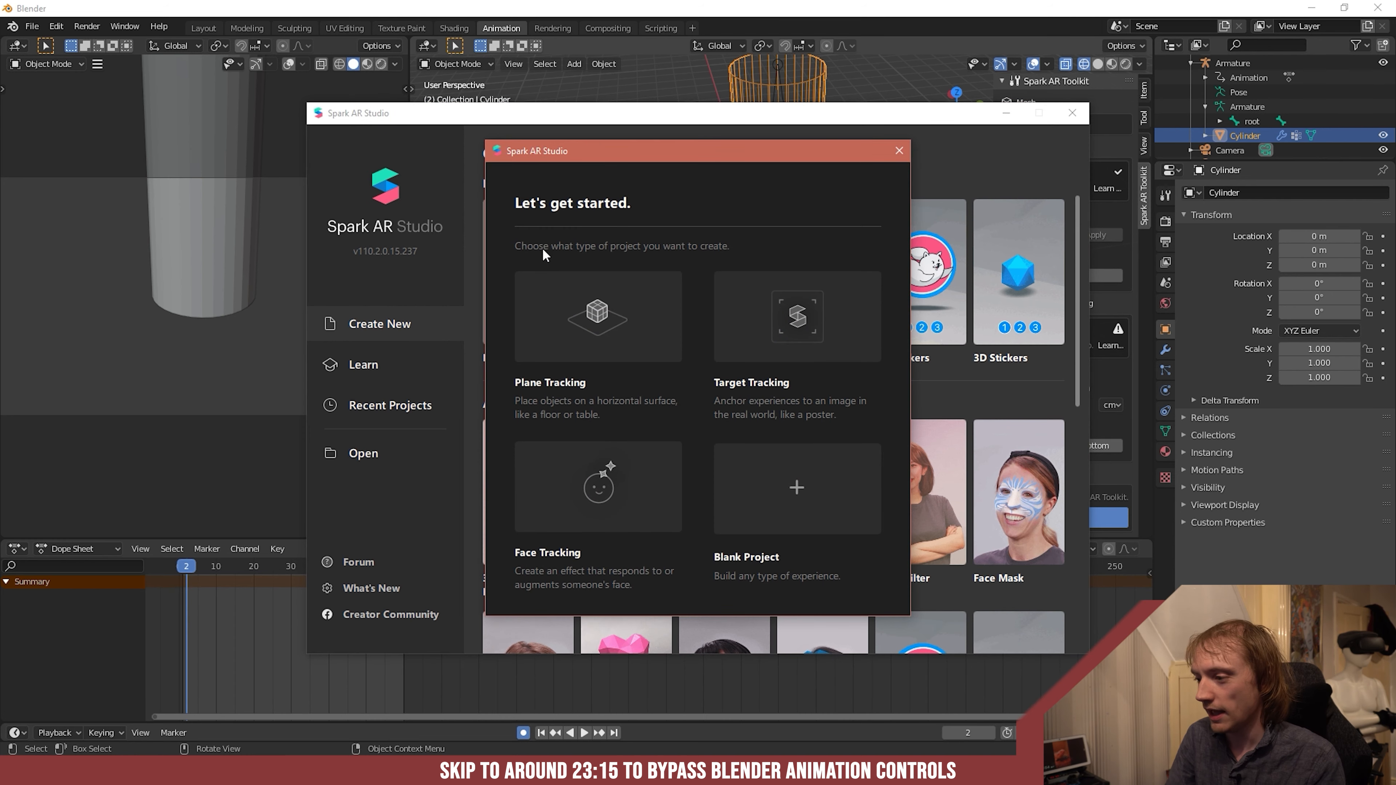
pyautogui.click(610, 487)
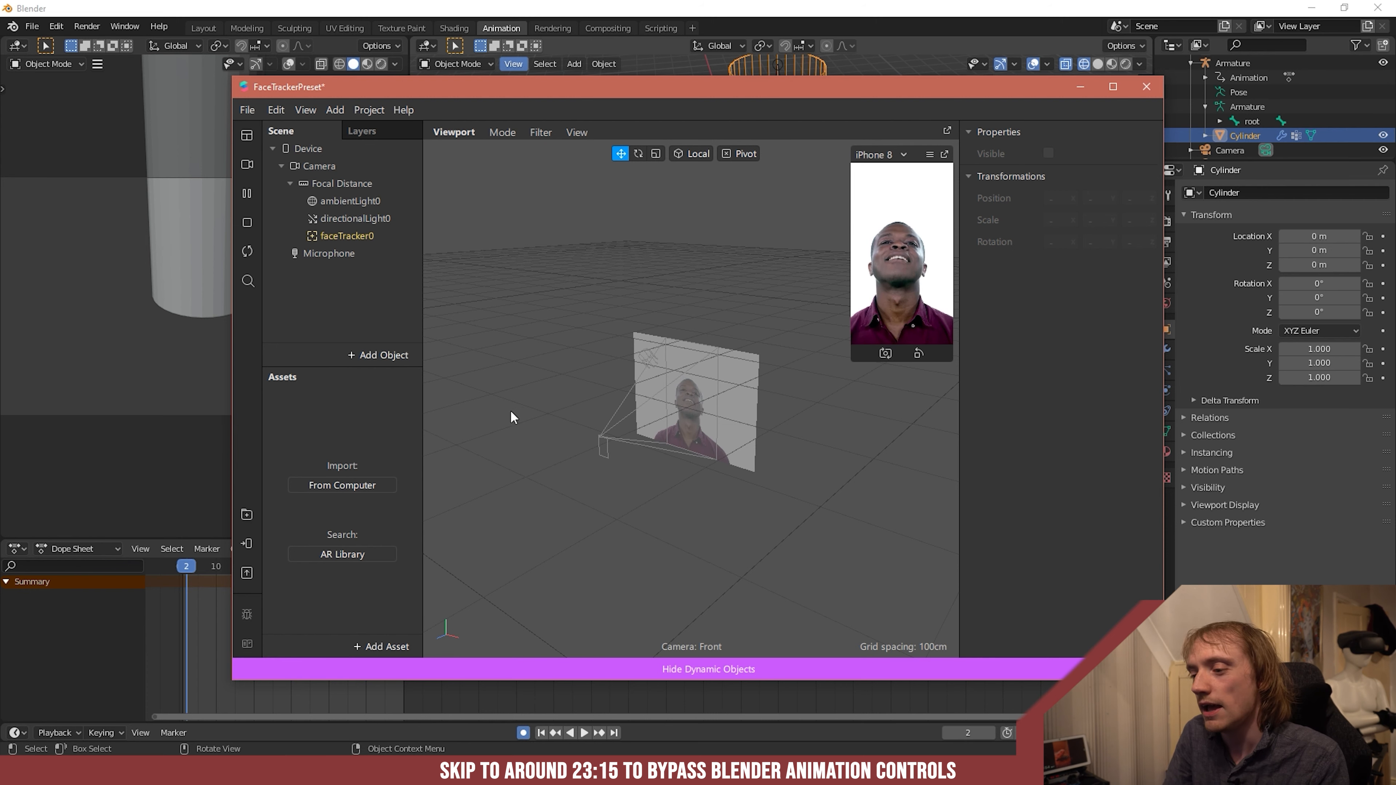
# - Import cyclinder.fbx from the Desktop folder into the project's assets
pyautogui.click(311, 484)
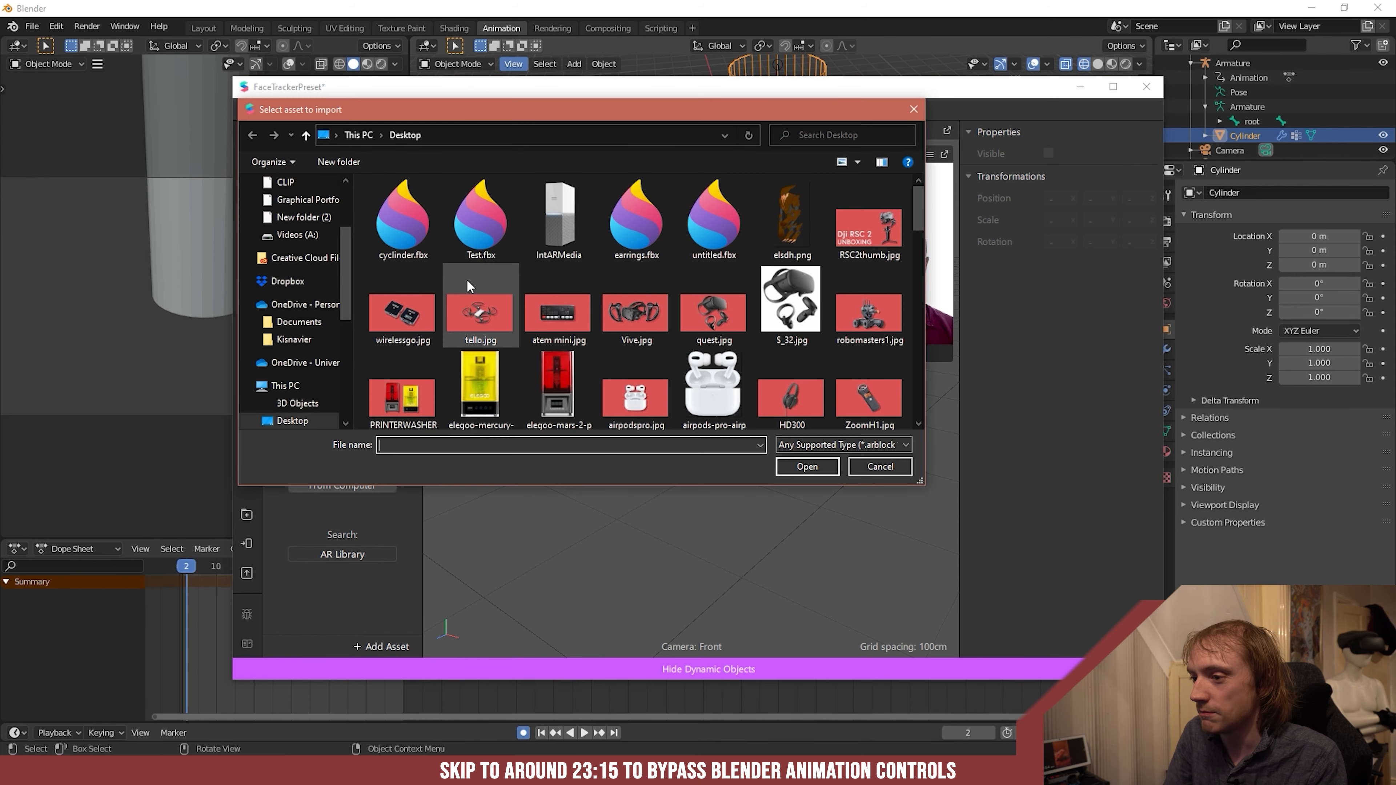
pyautogui.click(402, 207)
pyautogui.doubleClick(401, 208)
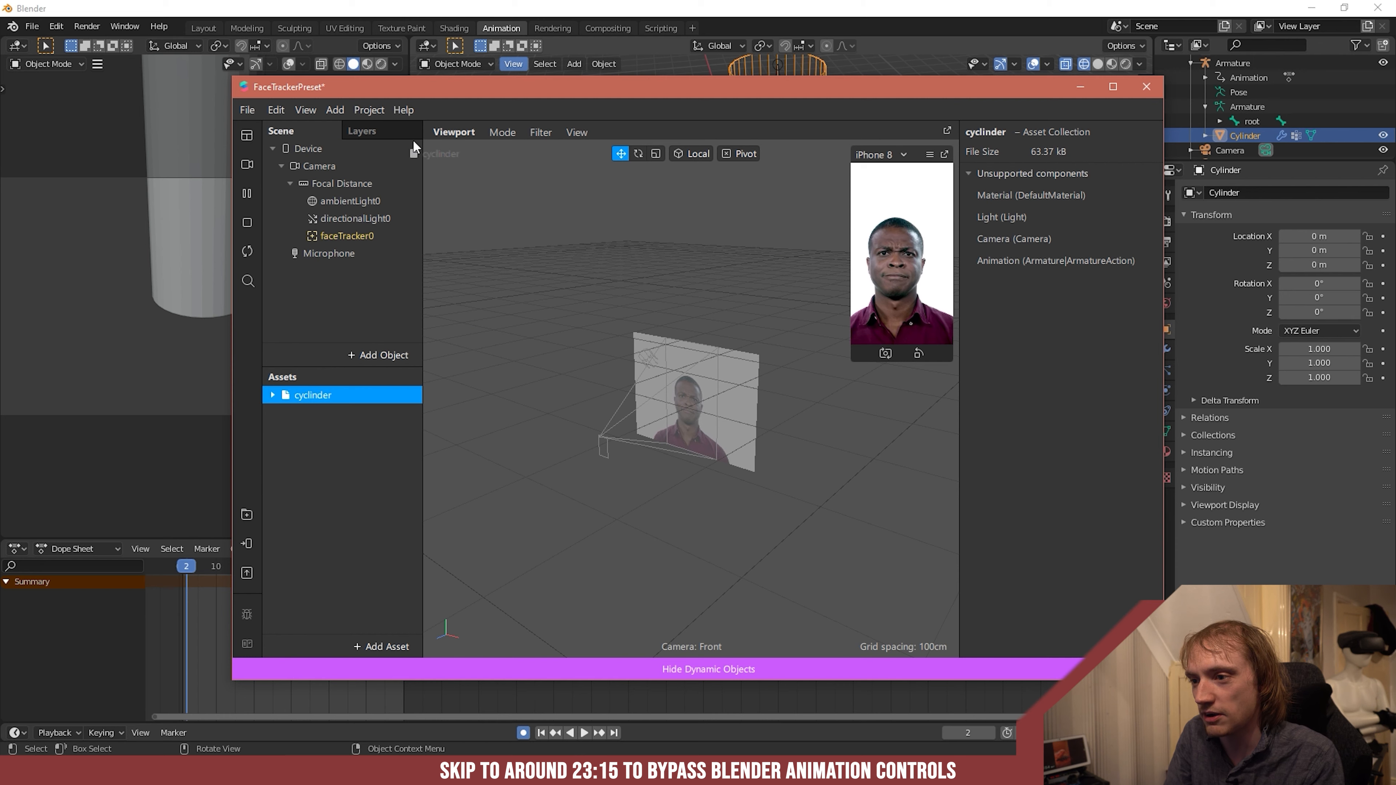
# - Add the imported cyclinder asset to the scene under the Camera and scale it down uniformly to about 0.09
pyautogui.moveTo(308, 163); pyautogui.dragTo(310, 158)
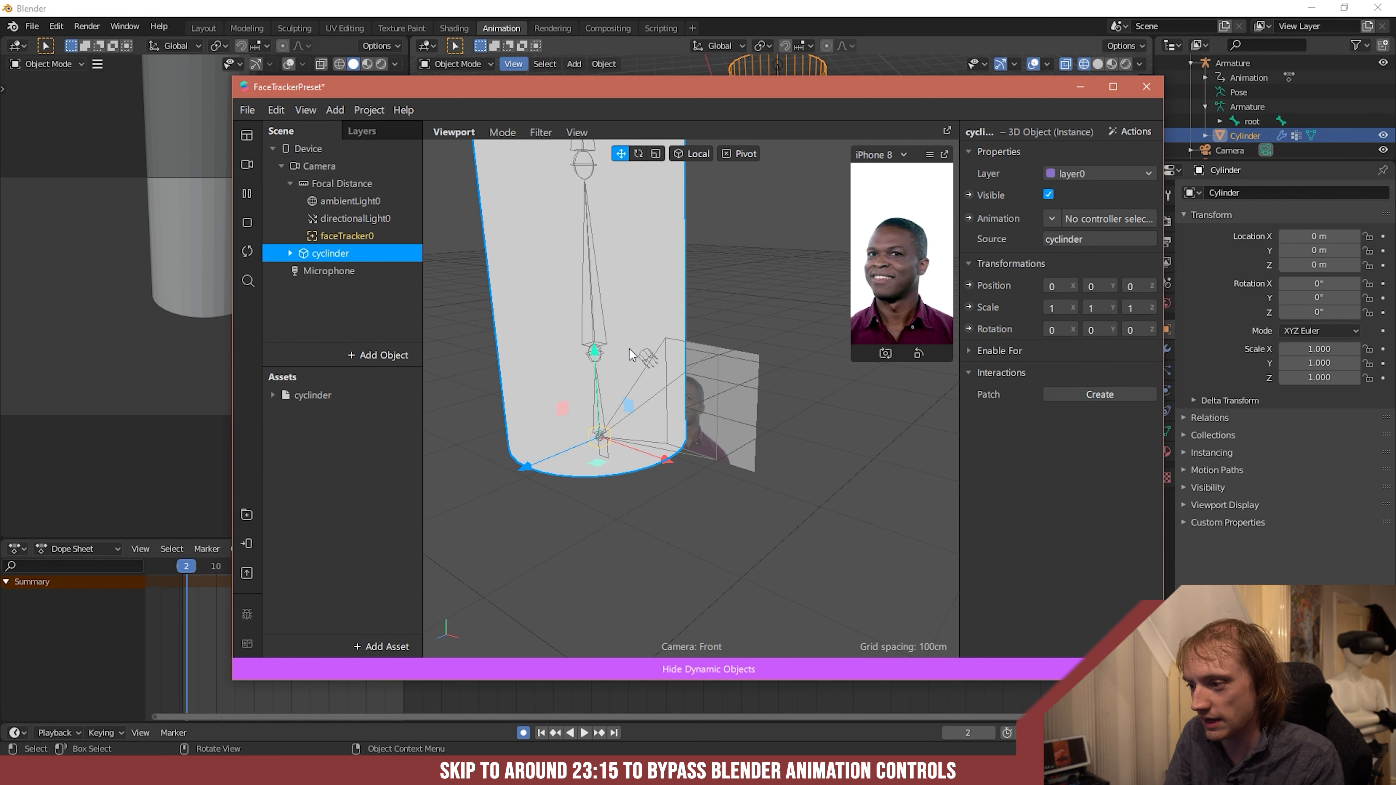
pyautogui.click(656, 154)
pyautogui.moveTo(599, 442); pyautogui.dragTo(509, 540)
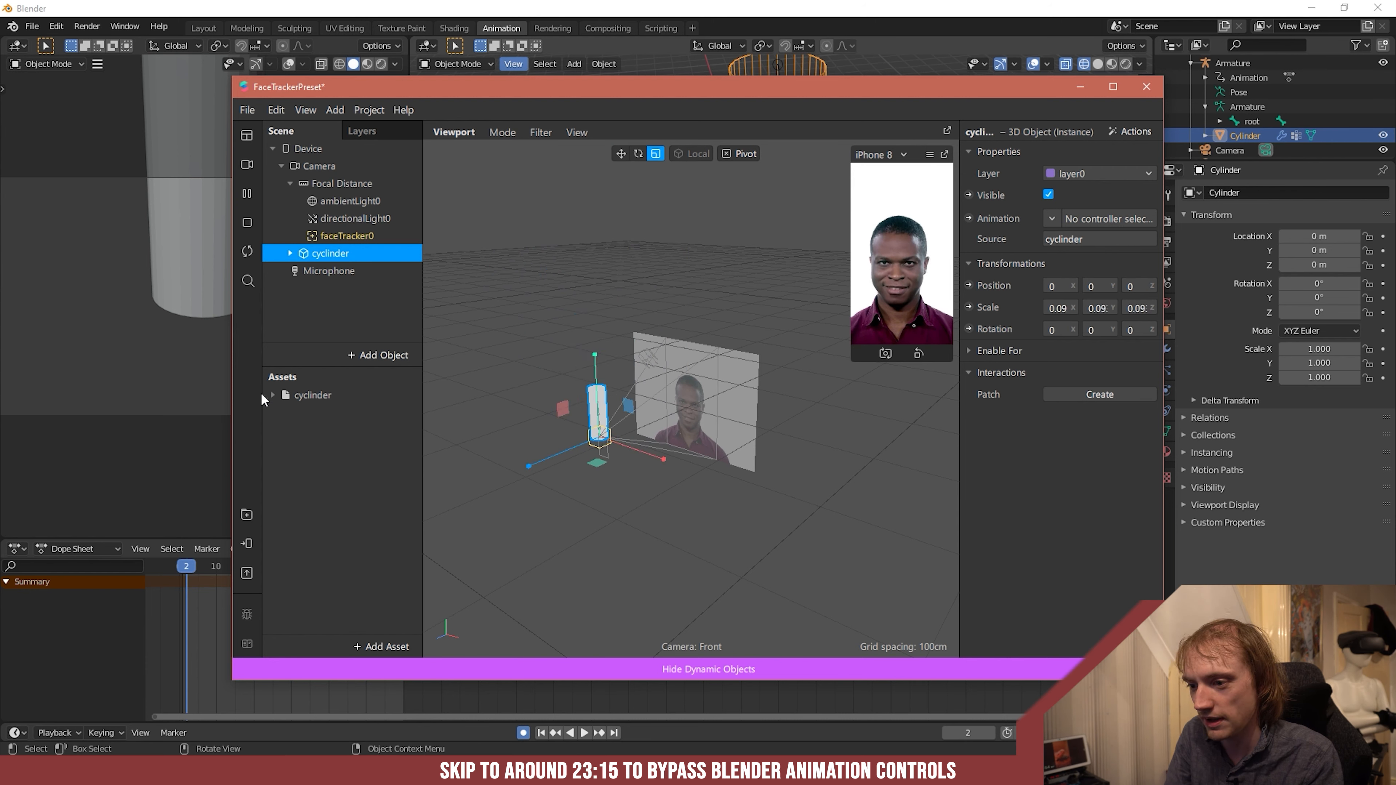
# - Maximize the project window and set the shader type of the cyclinder asset's DefaultMaterial to Standard
pyautogui.click(271, 395)
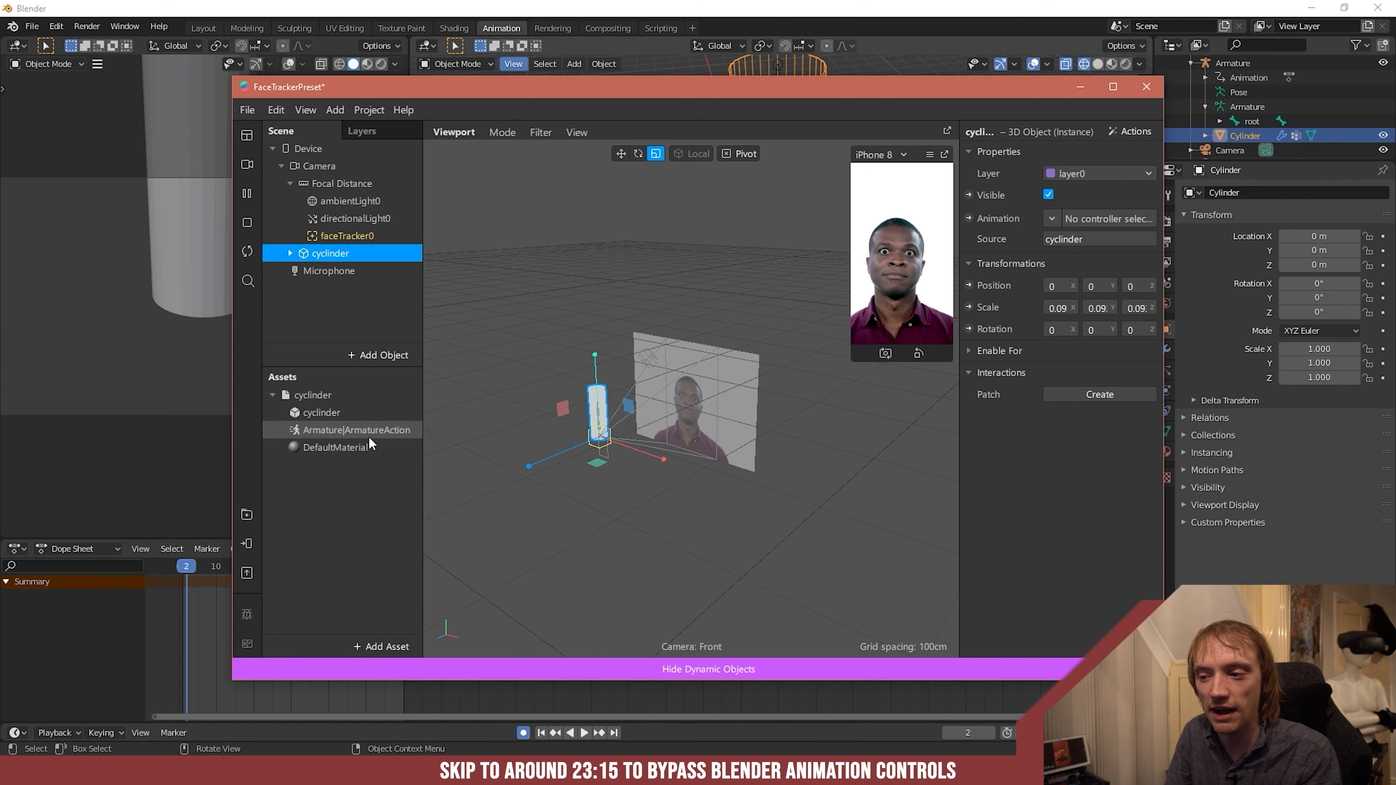
pyautogui.click(1113, 87)
pyautogui.click(104, 521)
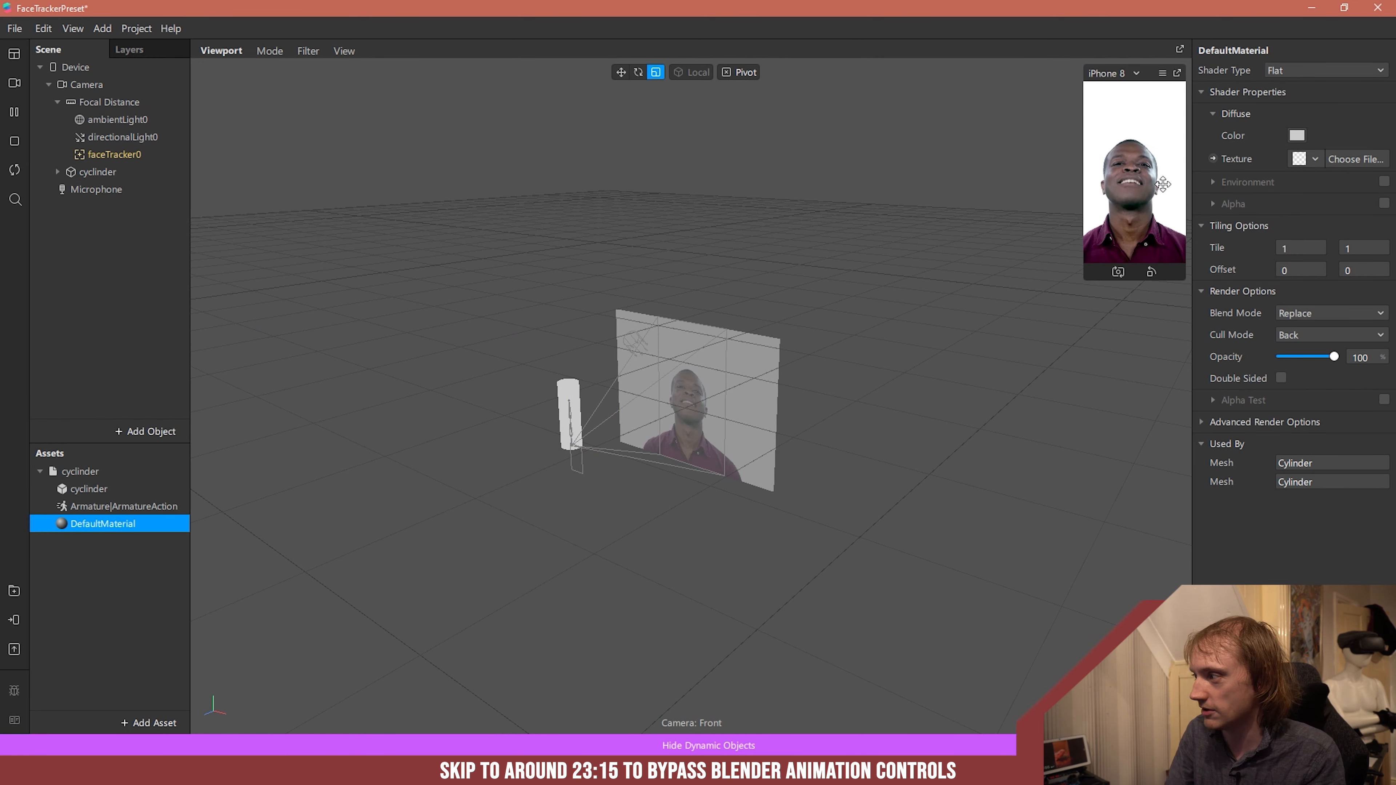
pyautogui.click(1284, 66)
pyautogui.click(1321, 85)
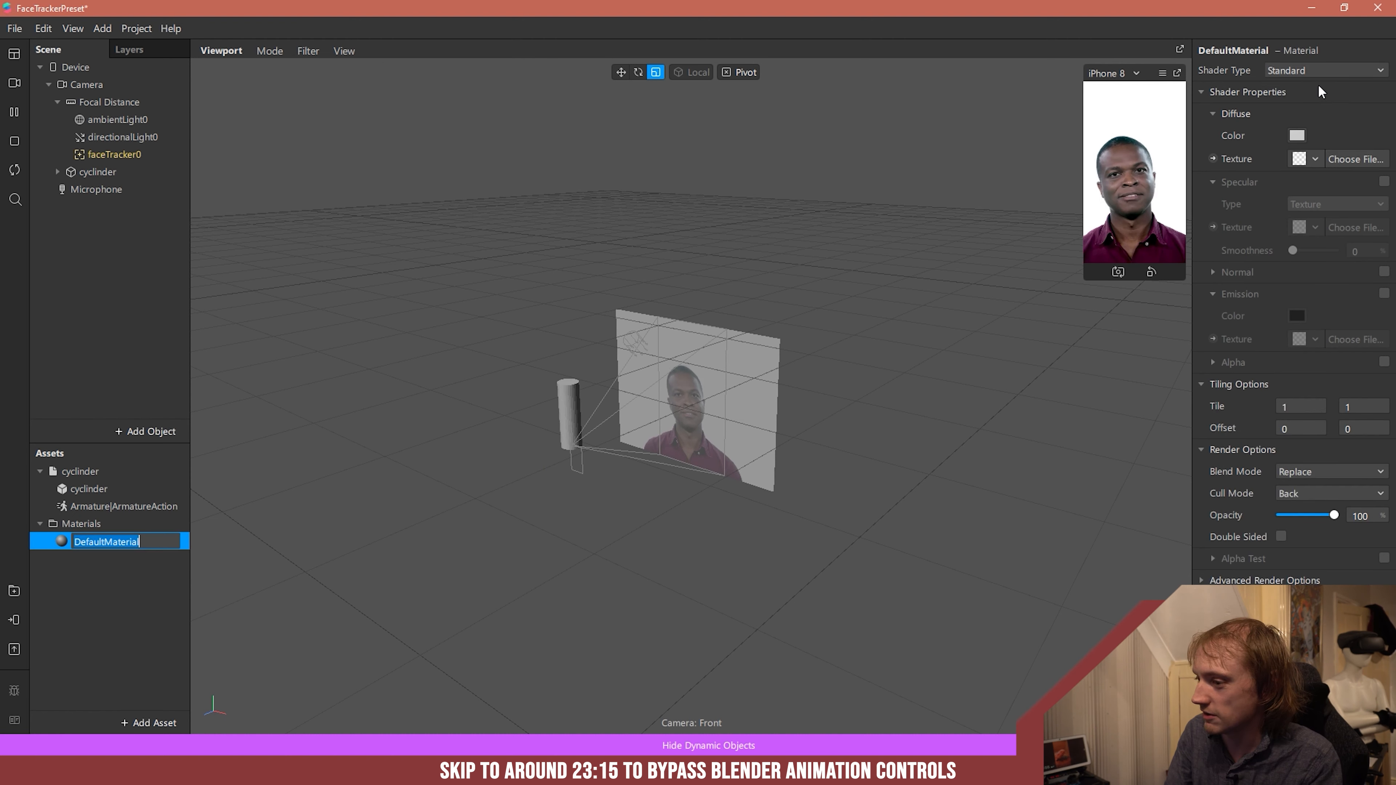
# - Move the cyclinder object in front of the face, to about -0.24 on Y and -0.5 on Z
pyautogui.click(109, 172)
pyautogui.click(619, 72)
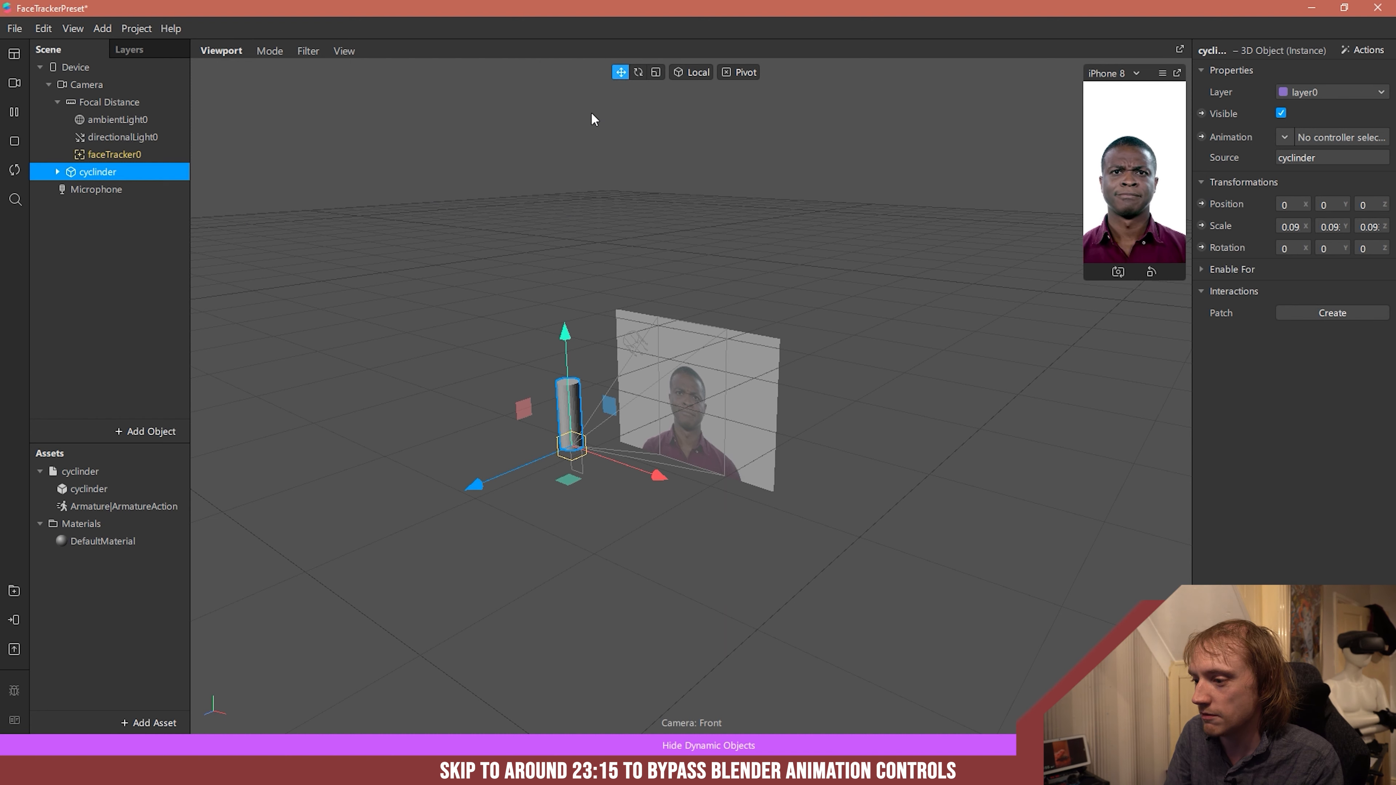
pyautogui.moveTo(485, 483); pyautogui.dragTo(628, 434)
pyautogui.moveTo(690, 286); pyautogui.dragTo(681, 363)
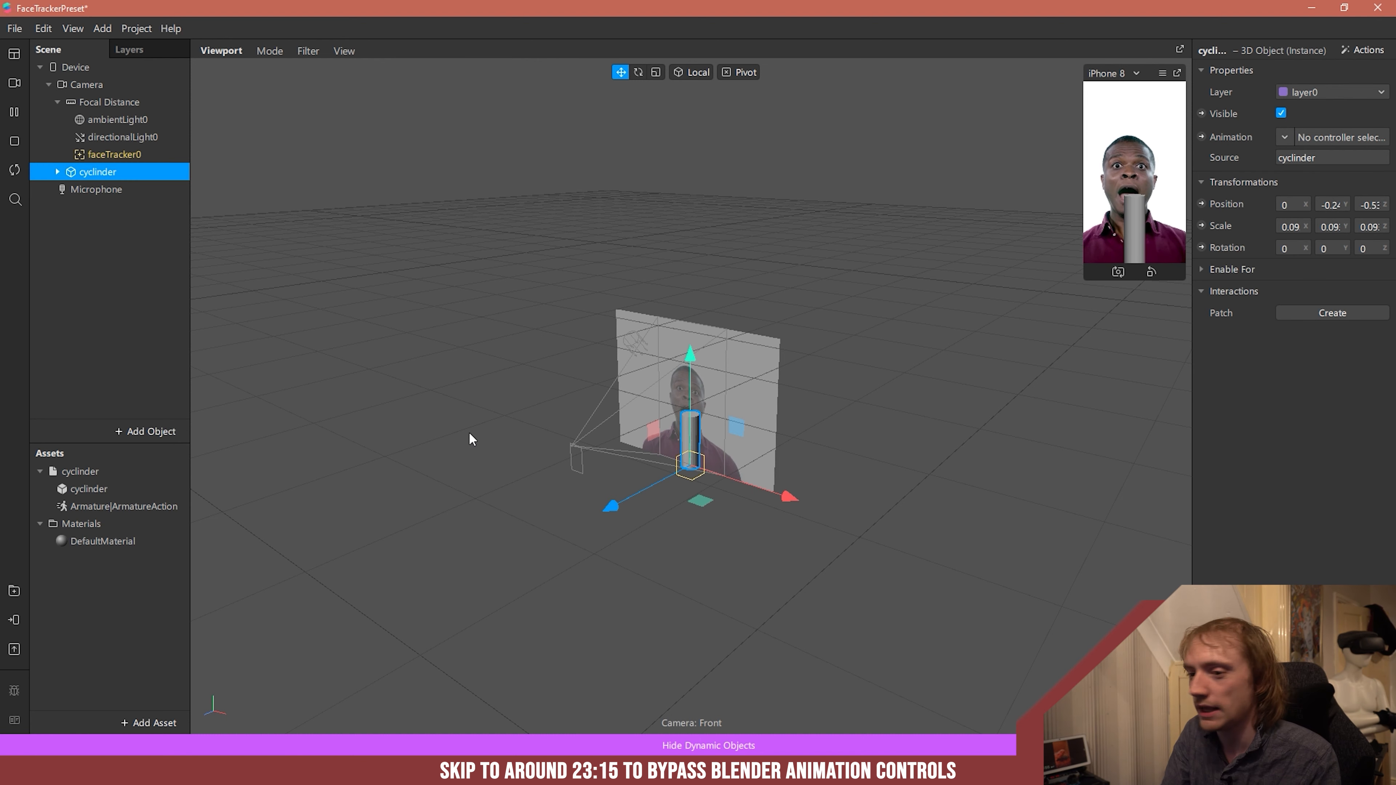
pyautogui.doubleClick(104, 542)
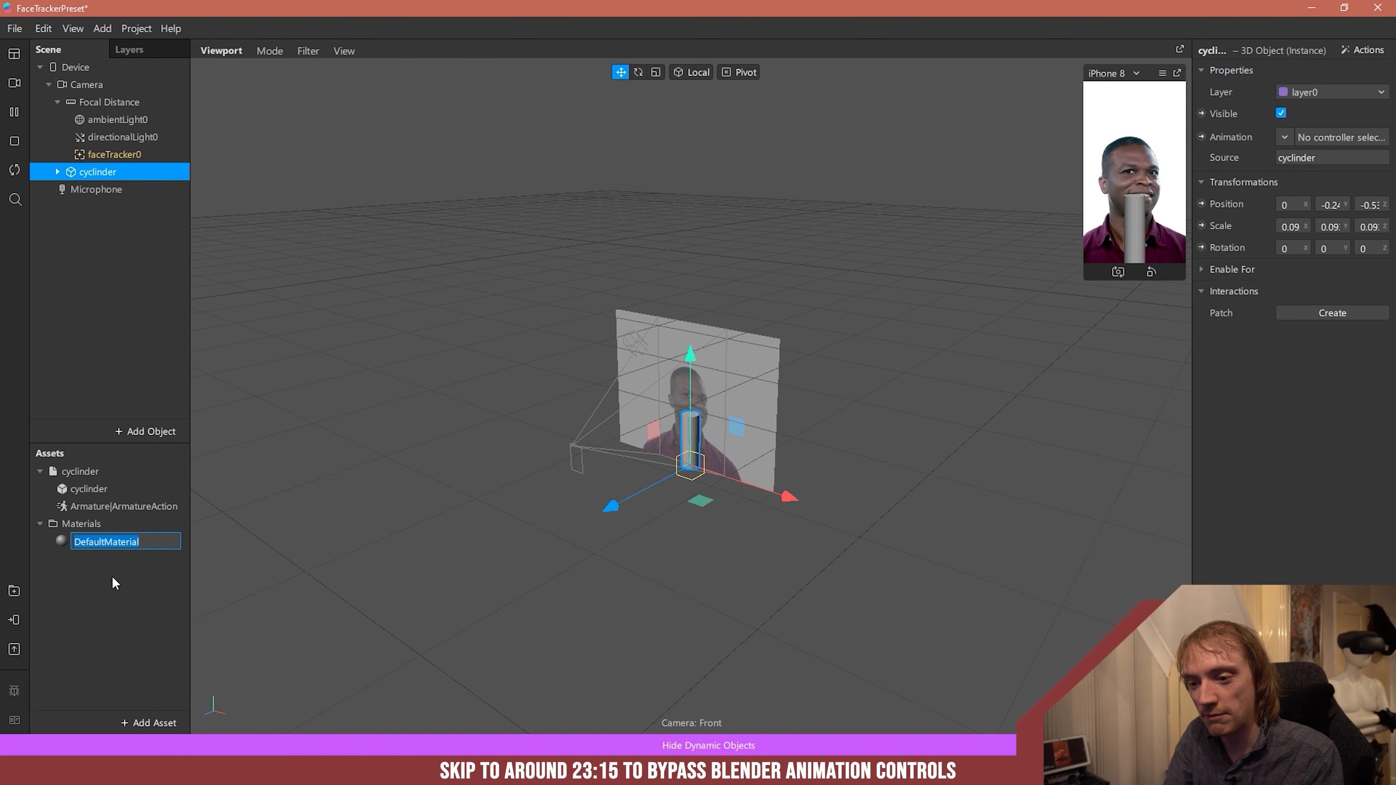
pyautogui.click(120, 507)
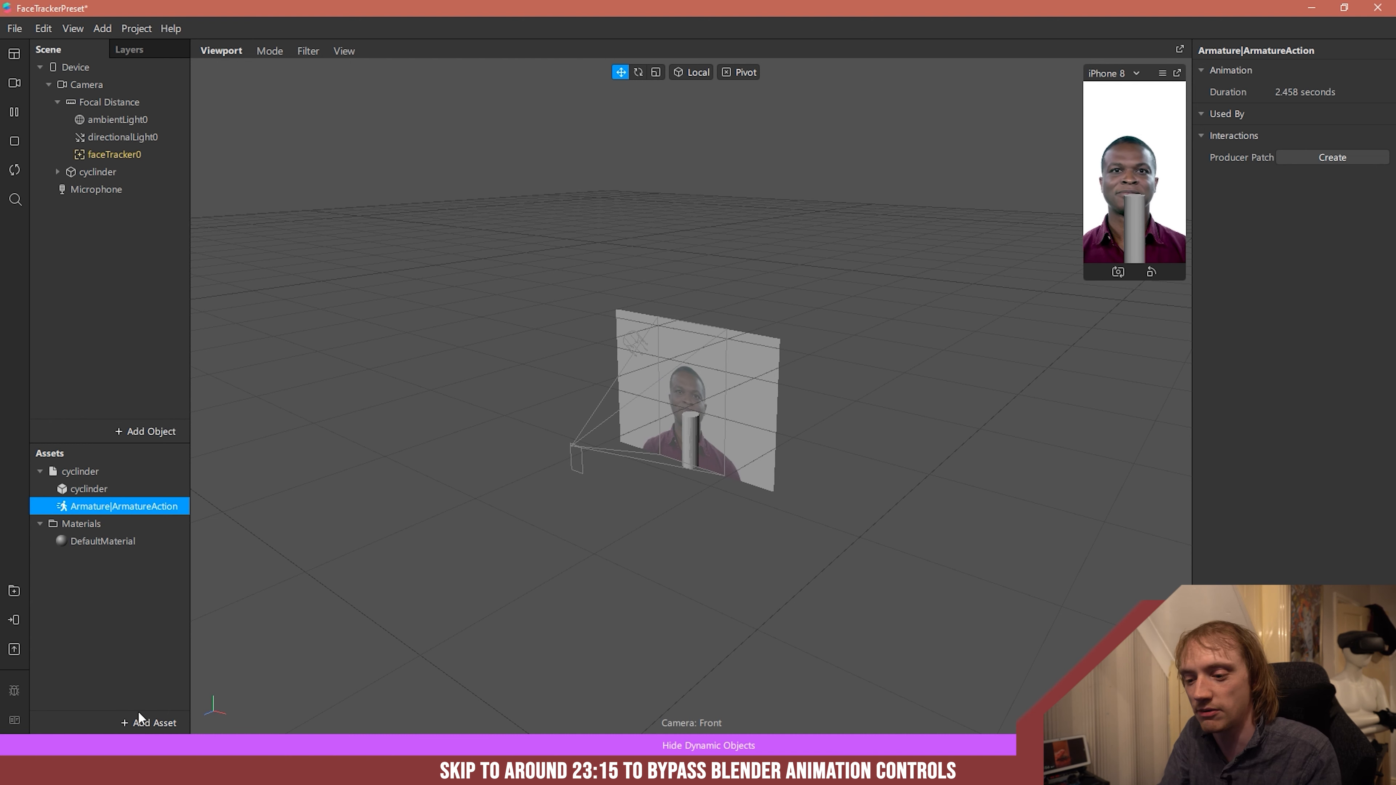
pyautogui.click(138, 722)
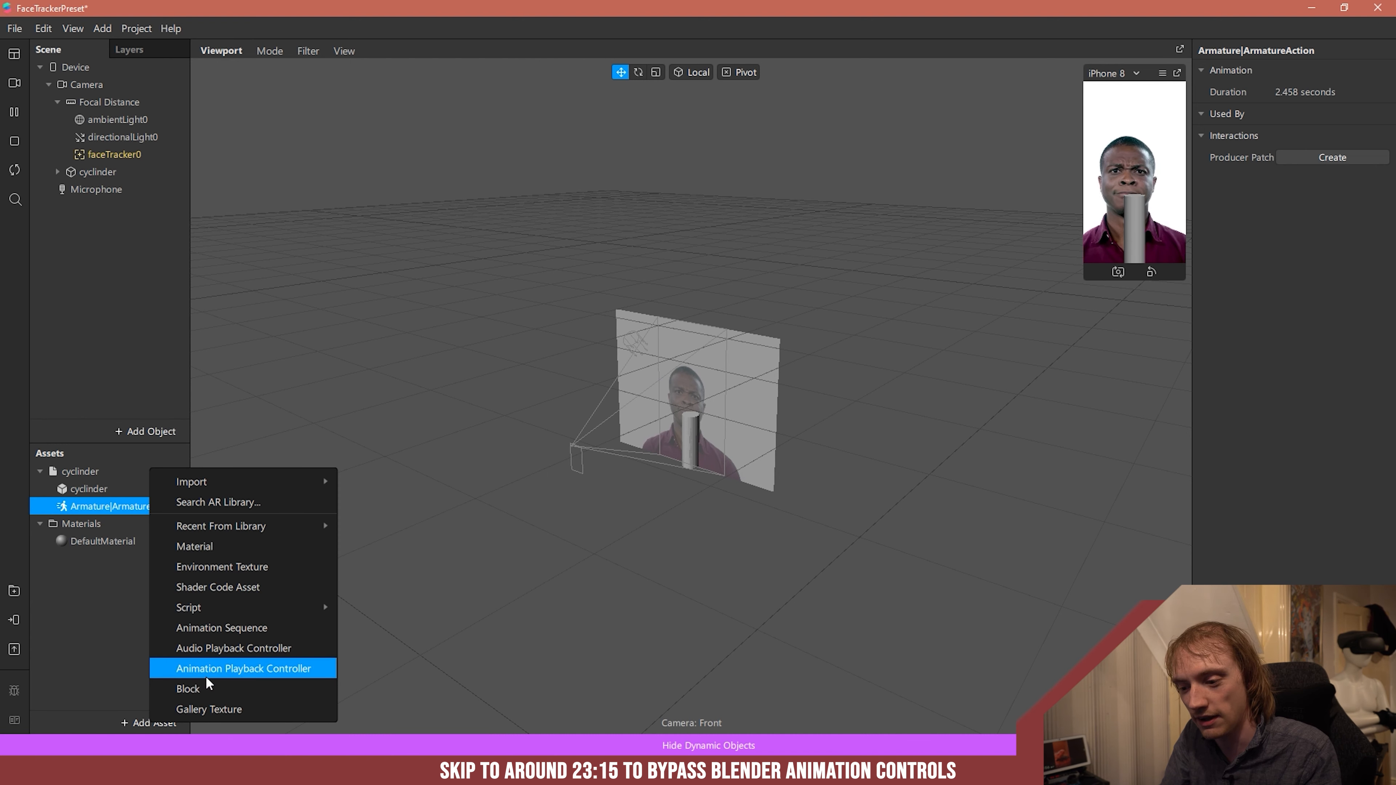
pyautogui.click(185, 646)
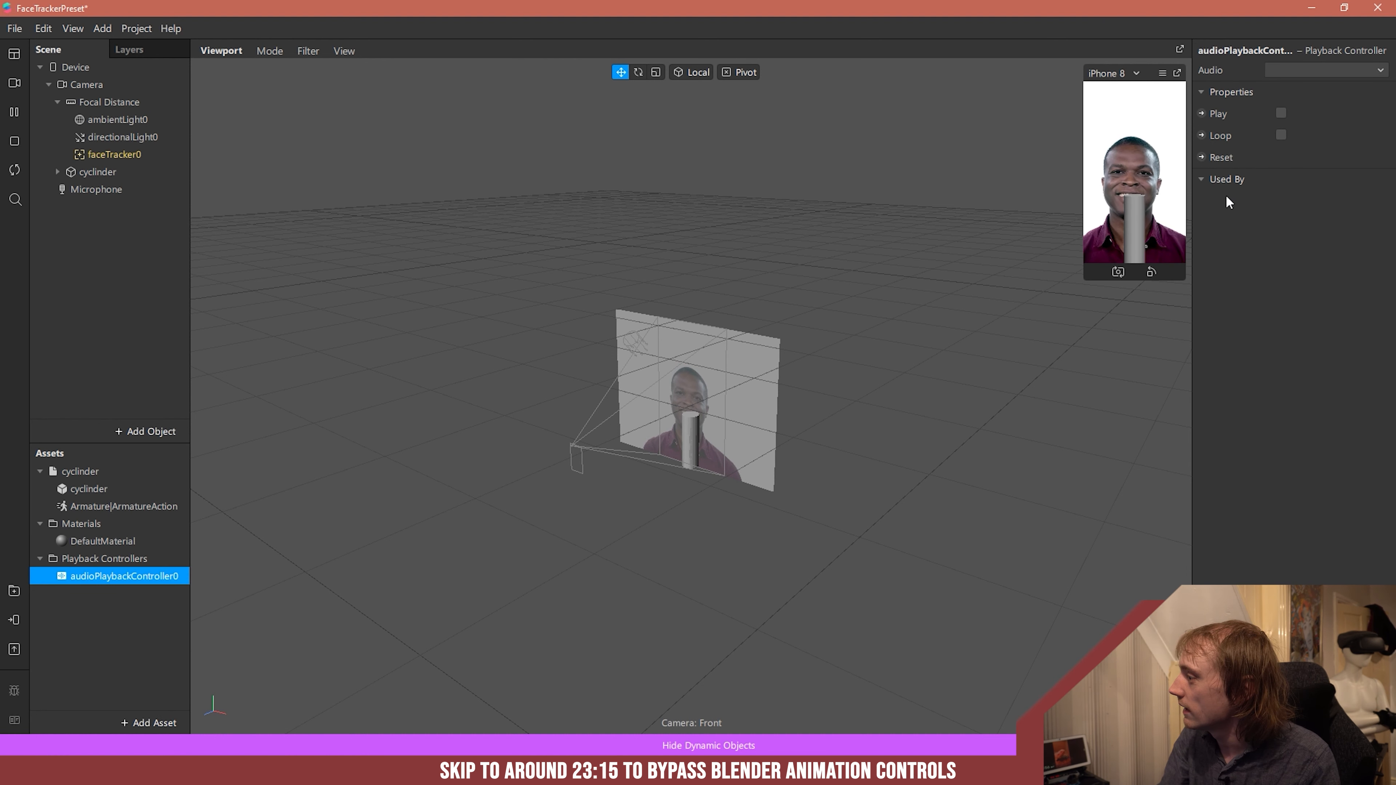
pyautogui.click(67, 591)
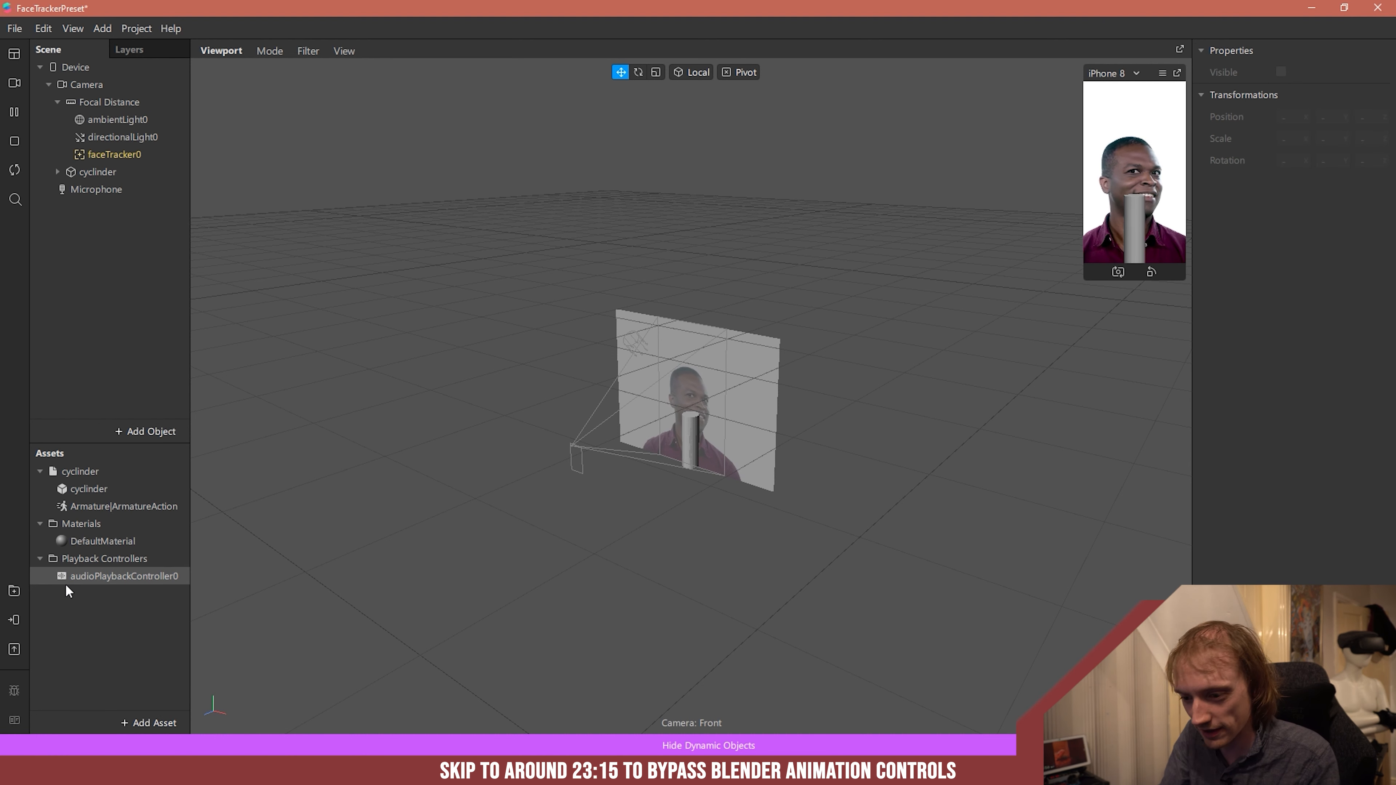
pyautogui.click(94, 576)
pyautogui.press('Delete')
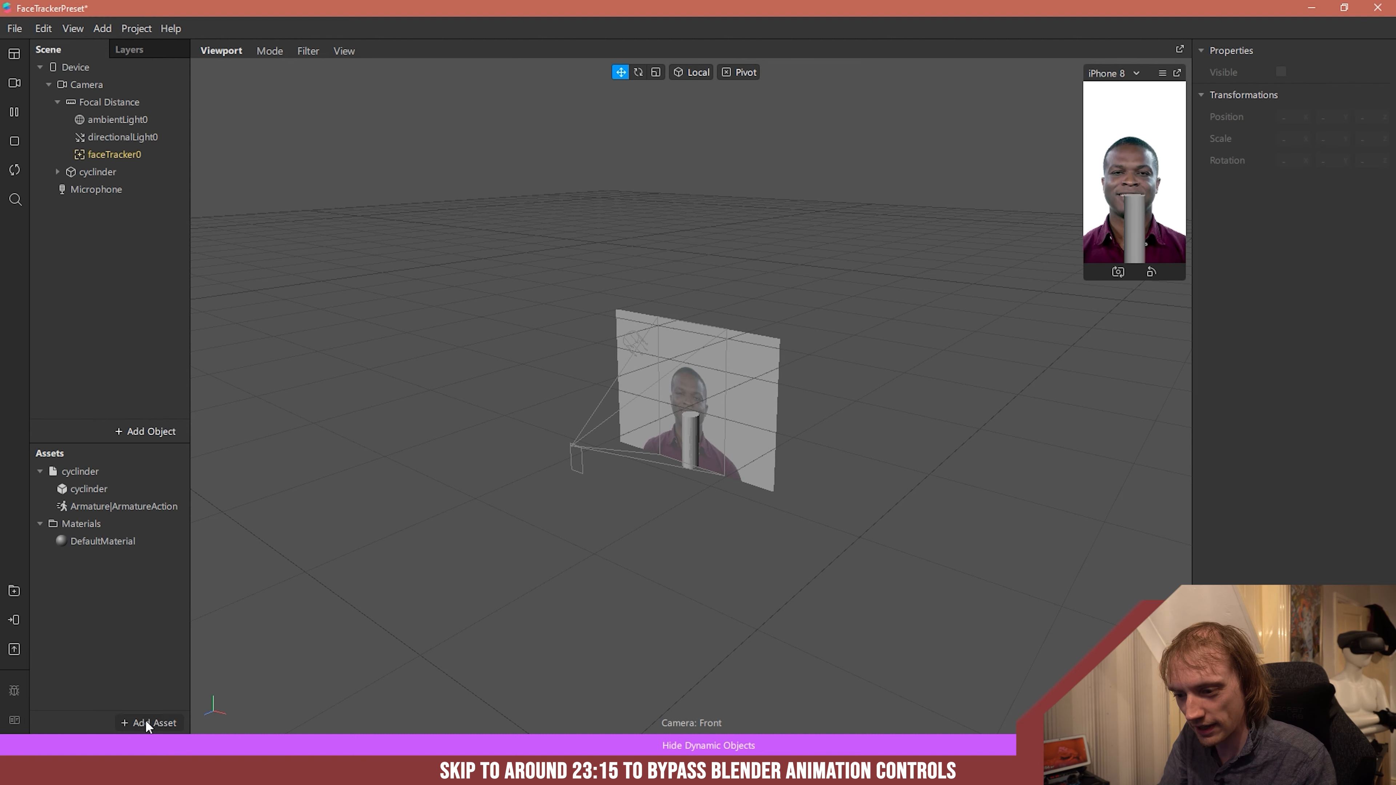
# - Add an Animation Playback Controller asset and set its animation clip to Armature|ArmatureAction
pyautogui.click(147, 724)
pyautogui.click(268, 668)
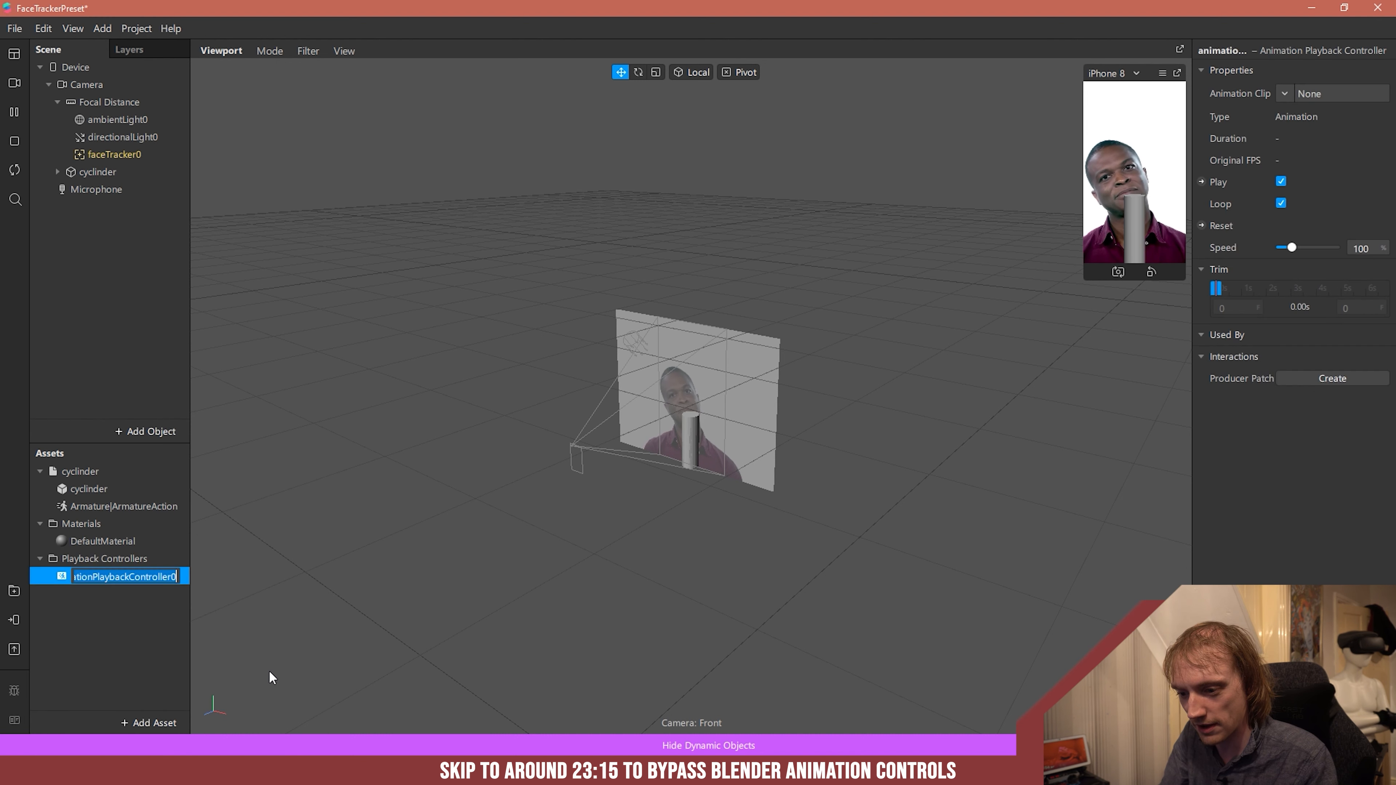
pyautogui.press('Return')
pyautogui.click(1293, 91)
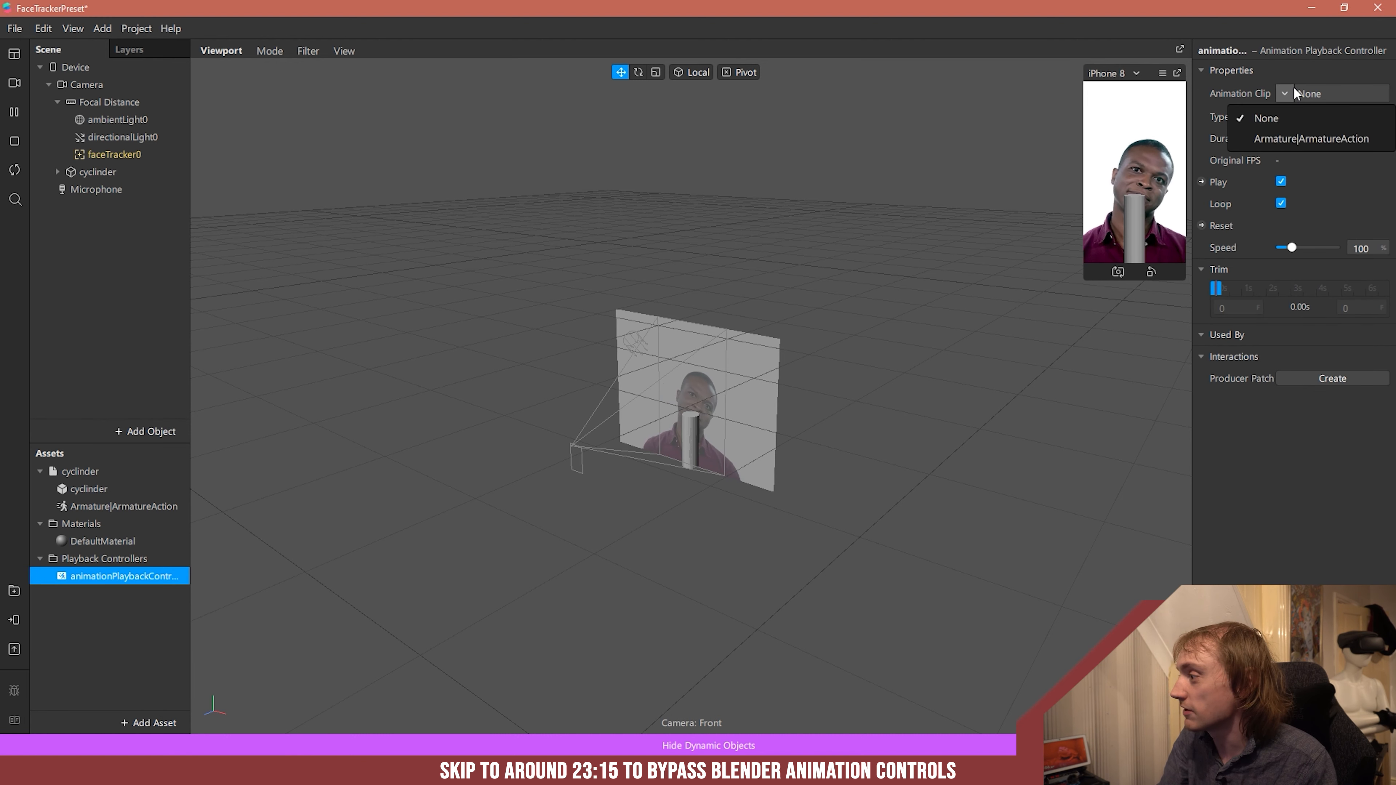
pyautogui.click(1276, 140)
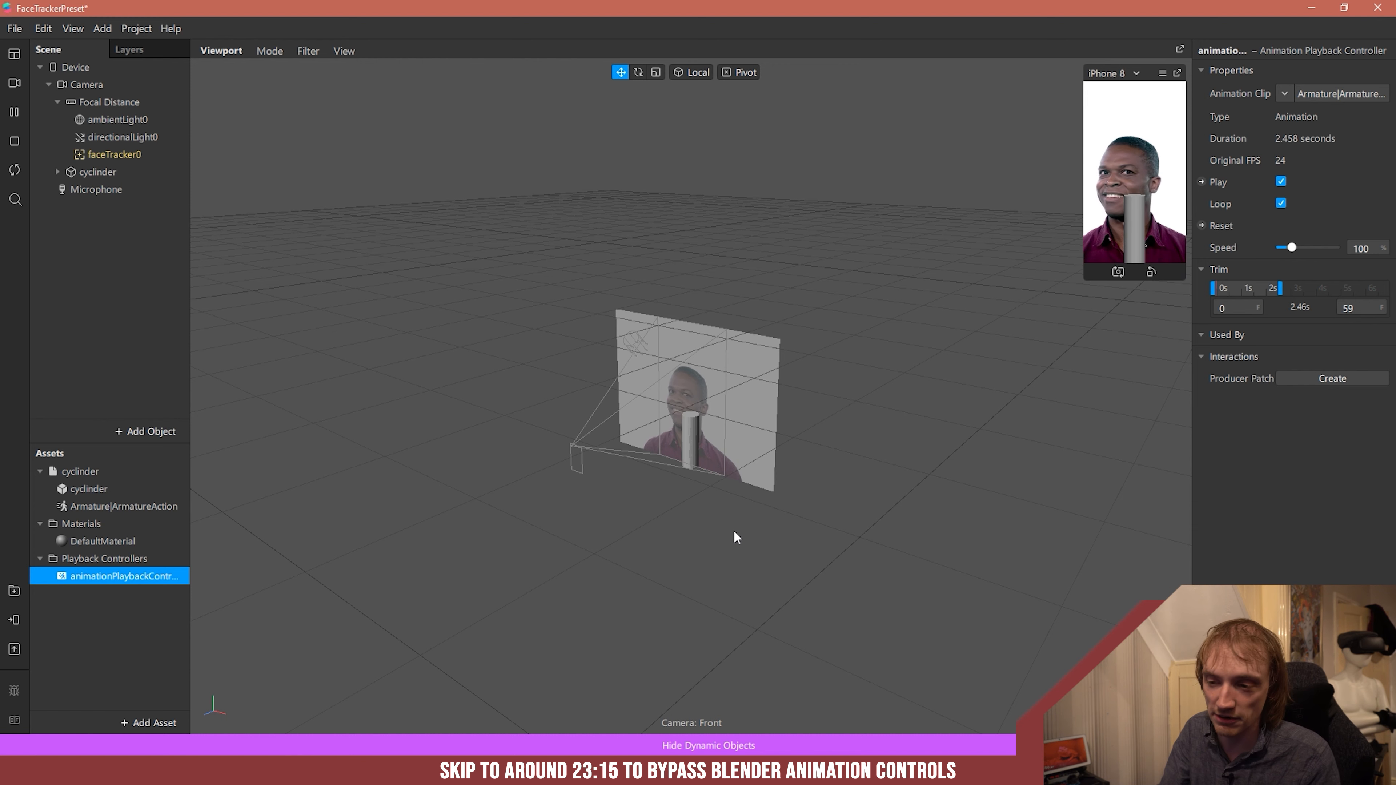
# - Assign the new animation playback controller to the cyclinder object's Animation property
pyautogui.click(88, 172)
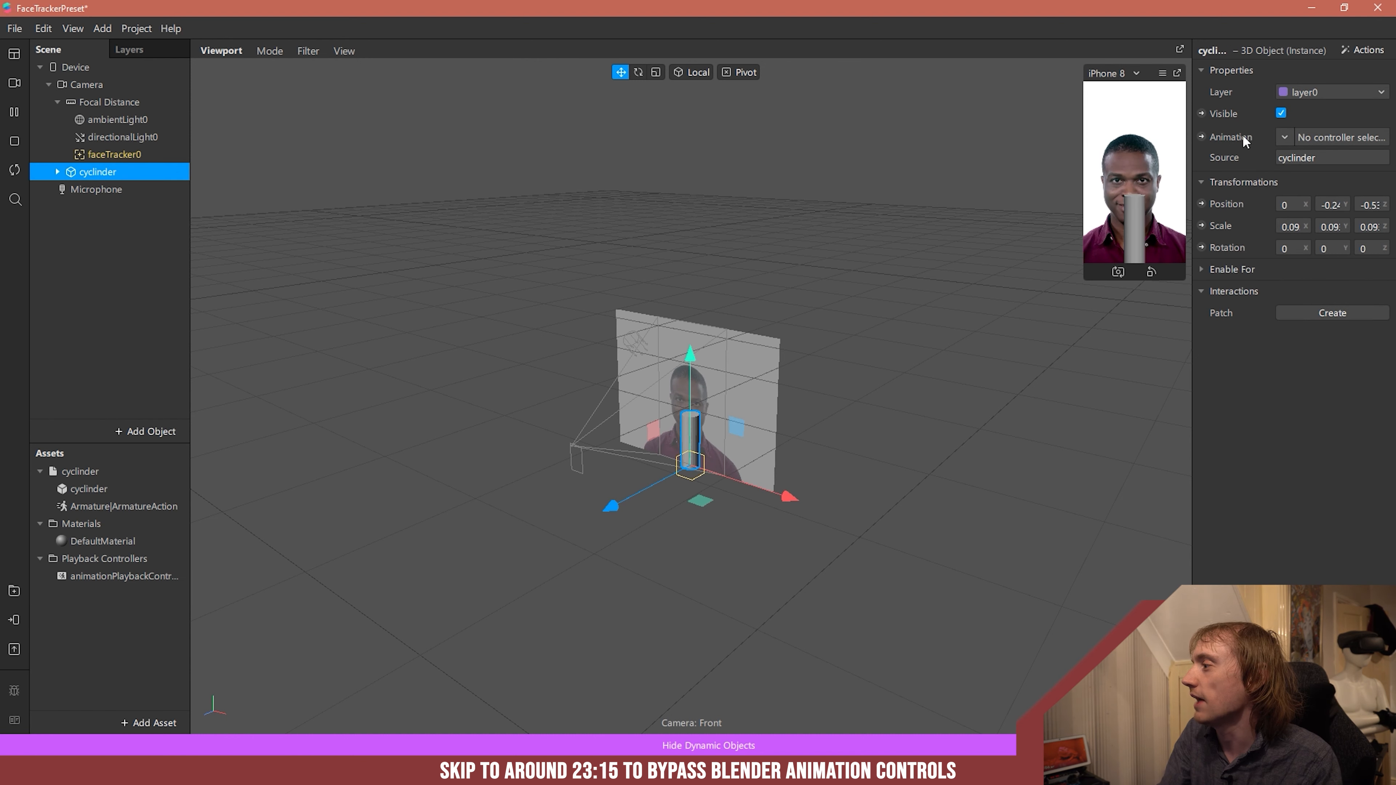
pyautogui.click(1283, 137)
pyautogui.click(1256, 183)
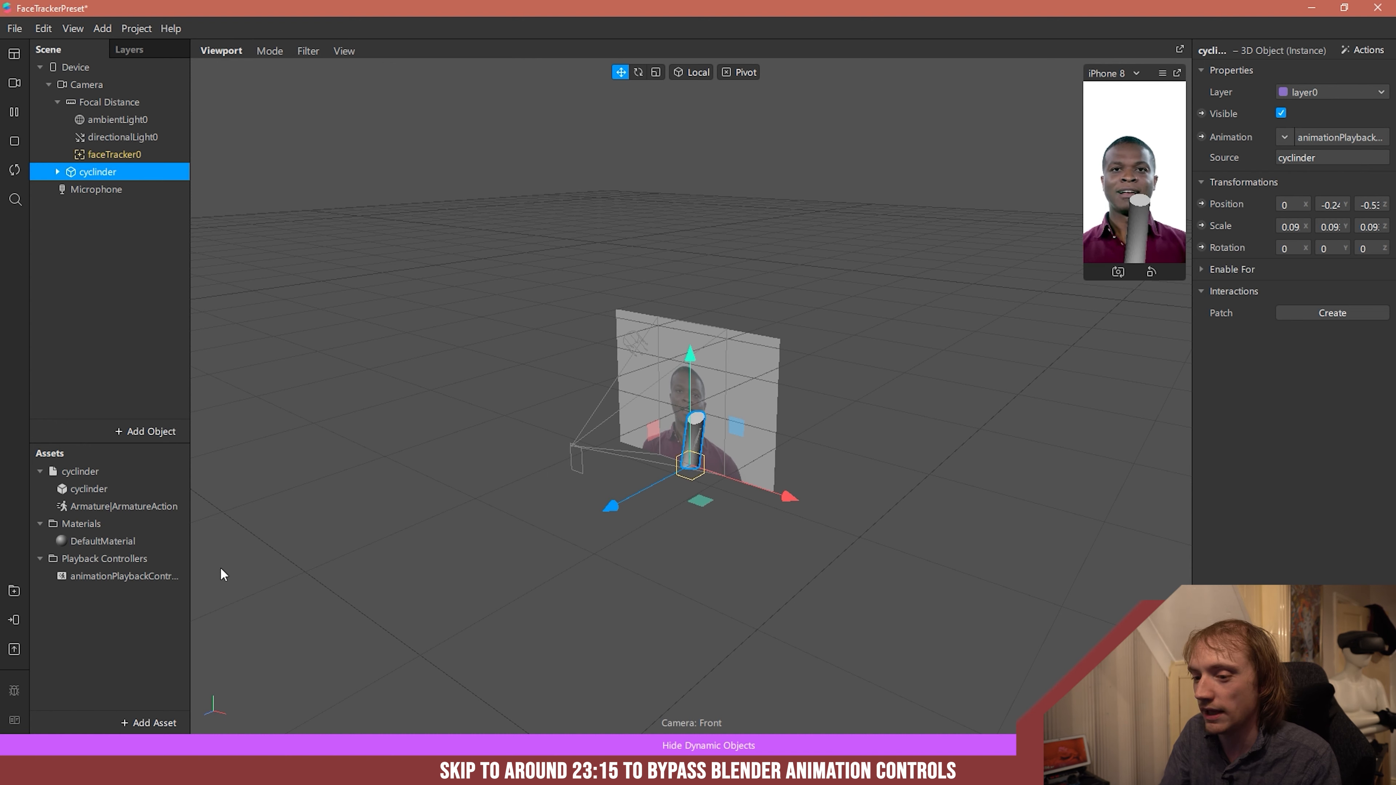
# - Enlarge the device preview, then set the animation playback controller's speed to 101% and disable looping
pyautogui.click(140, 578)
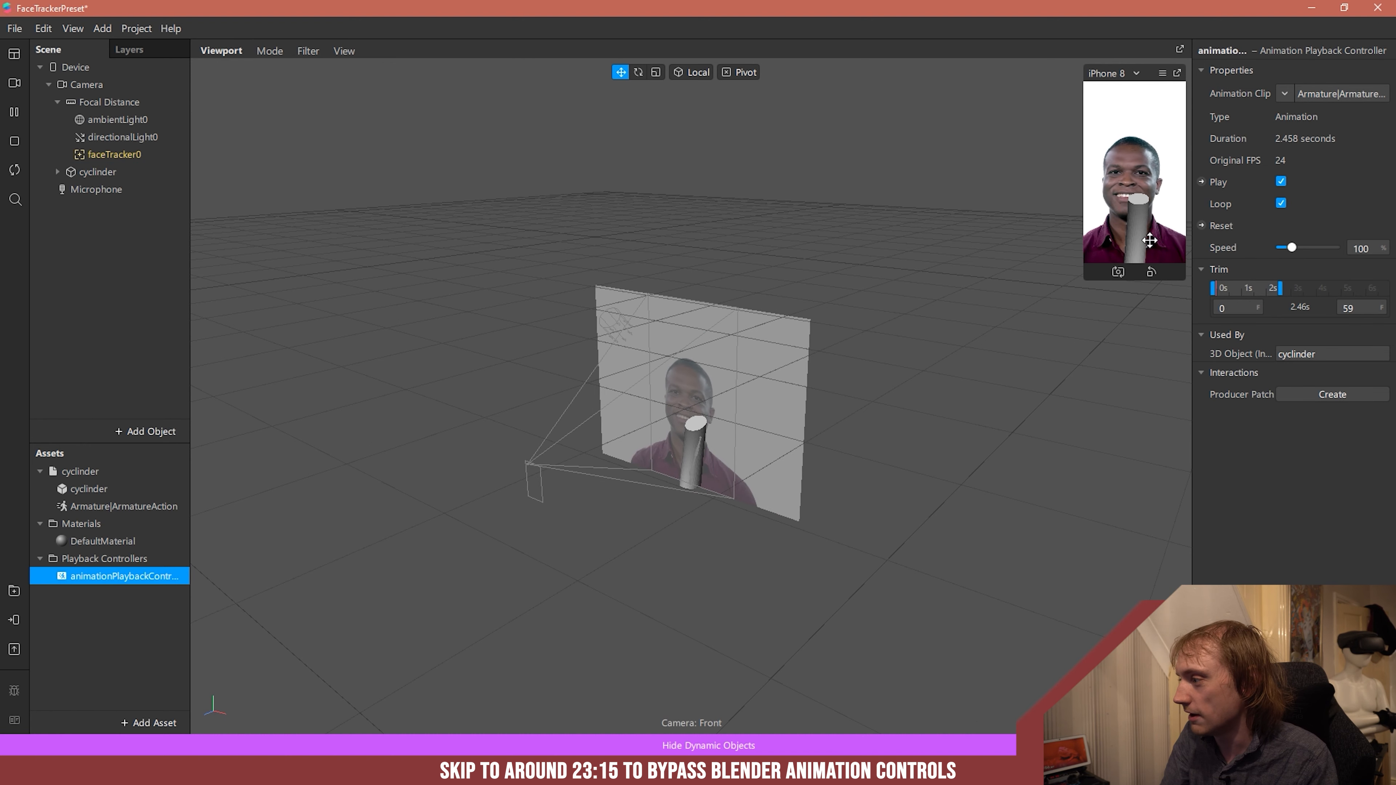
pyautogui.moveTo(1089, 276); pyautogui.dragTo(891, 457)
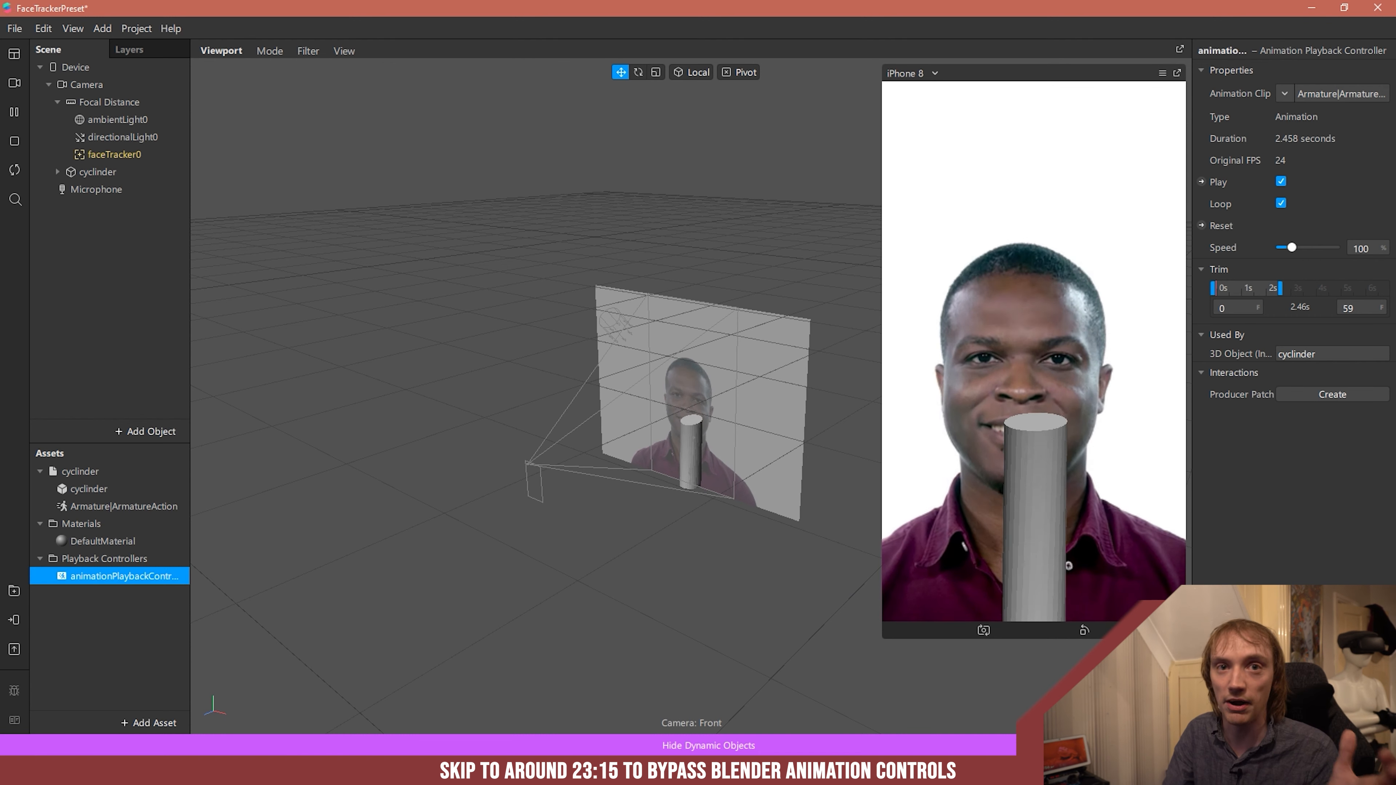
pyautogui.moveTo(1298, 251)
pyautogui.mouseDown()
pyautogui.moveTo(1313, 241)
pyautogui.moveTo(1292, 256)
pyautogui.mouseUp()
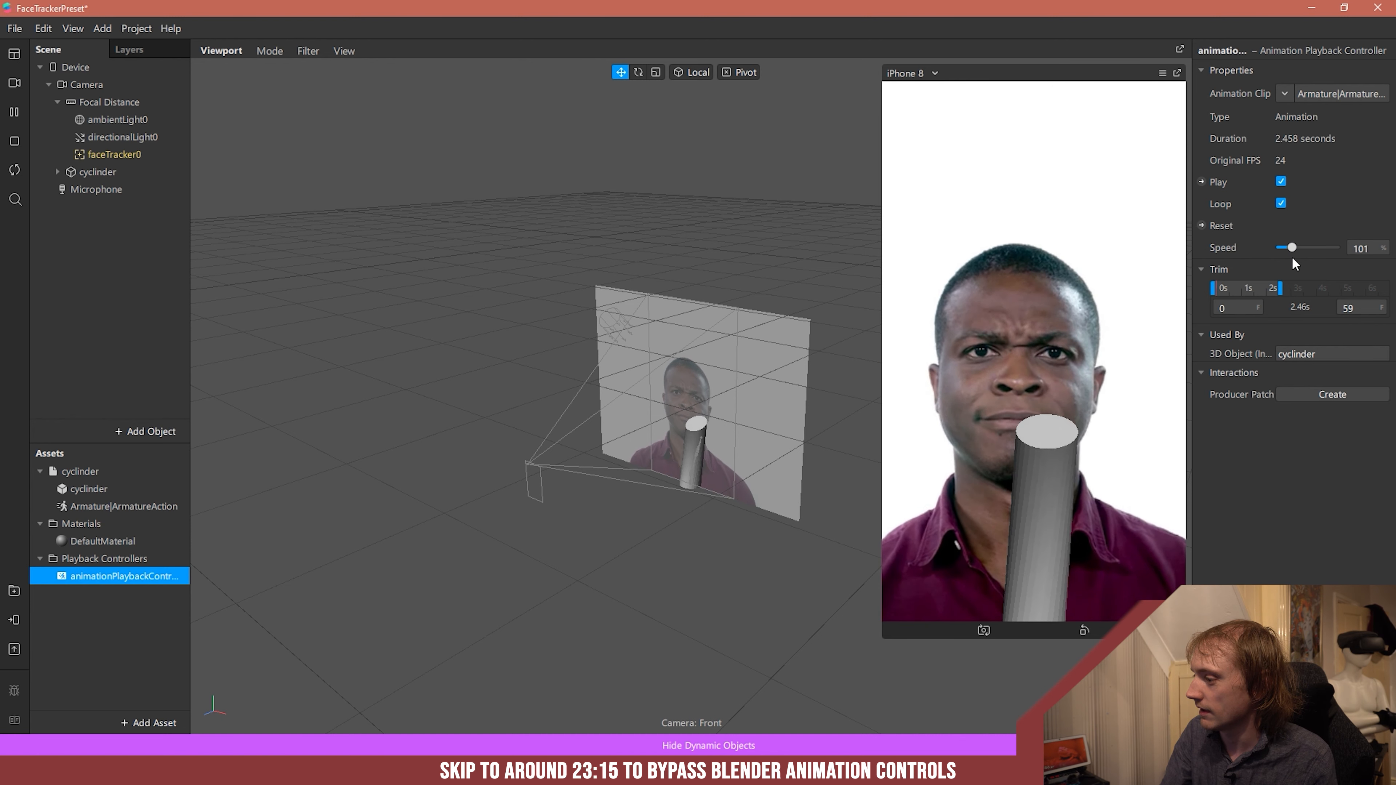
pyautogui.click(1279, 203)
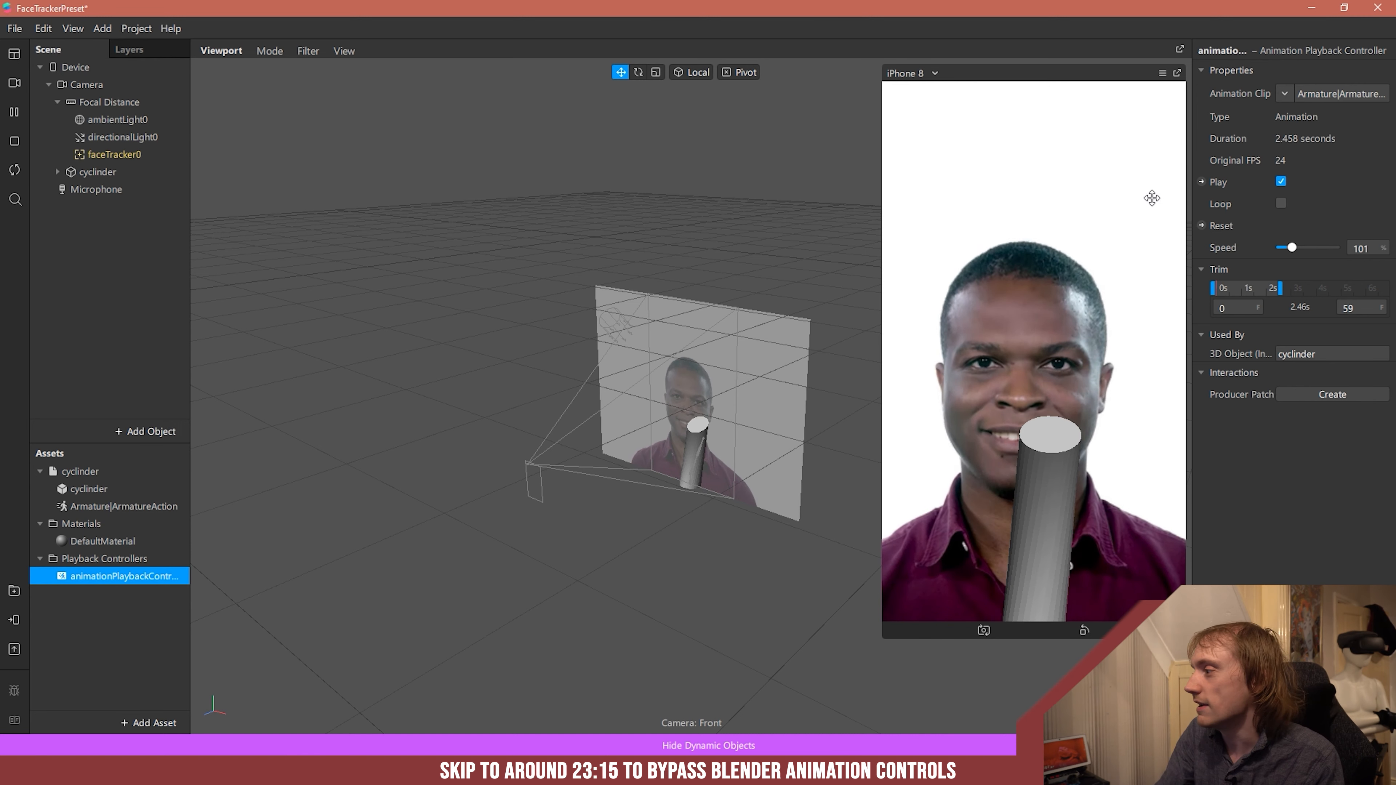
# - Create a patch for the playback controller's Play property and add a Screen Tap patch with space between them
pyautogui.click(1202, 181)
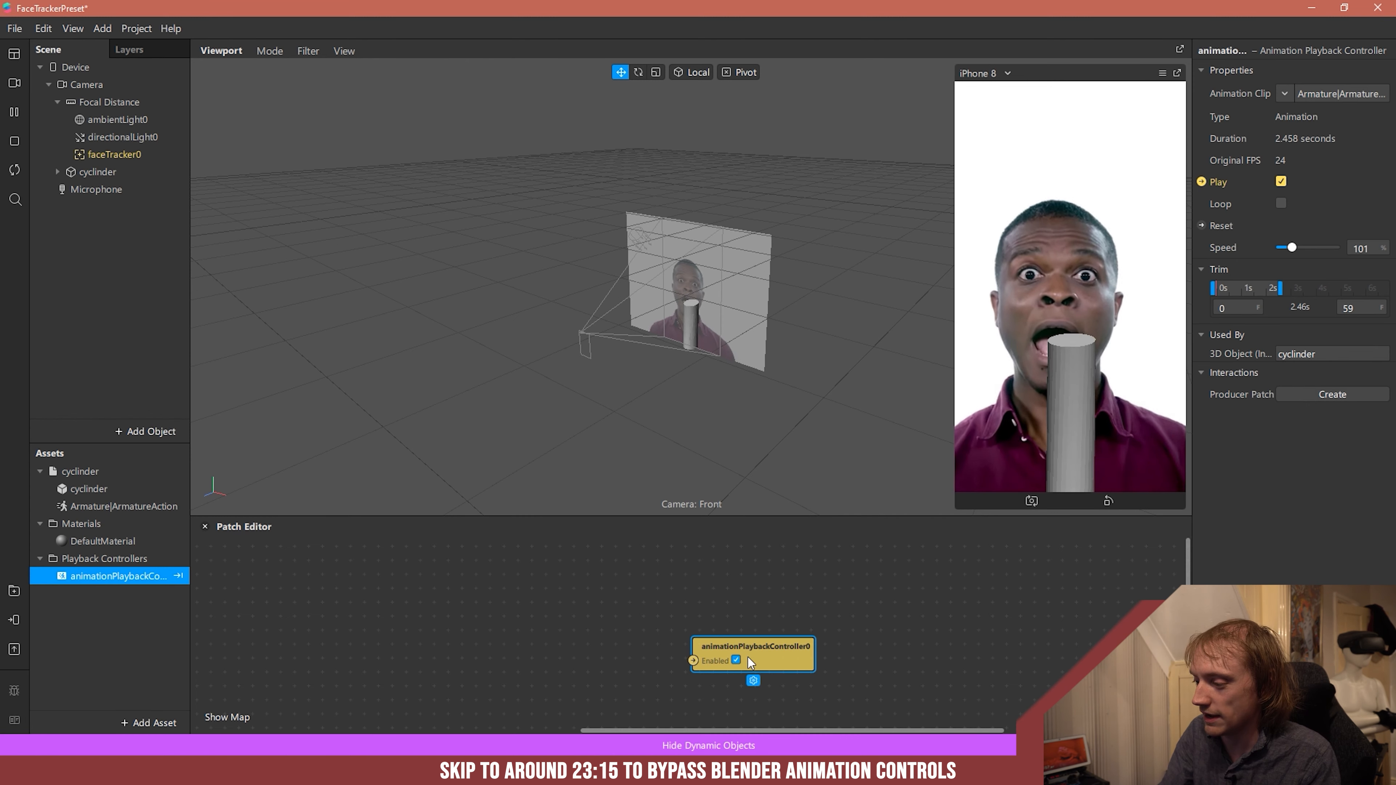
pyautogui.moveTo(748, 657); pyautogui.dragTo(950, 649)
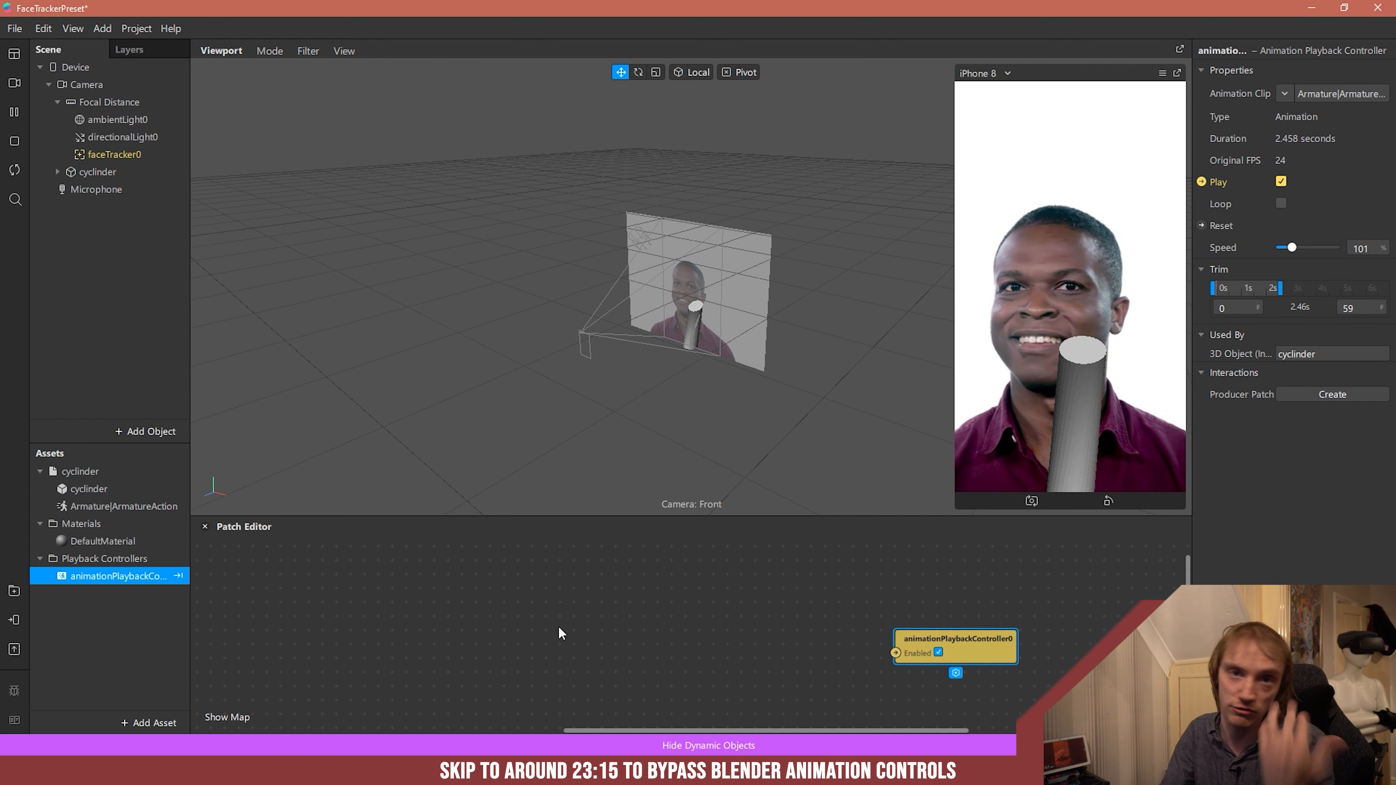
pyautogui.rightClick(430, 615)
pyautogui.write('scrr')
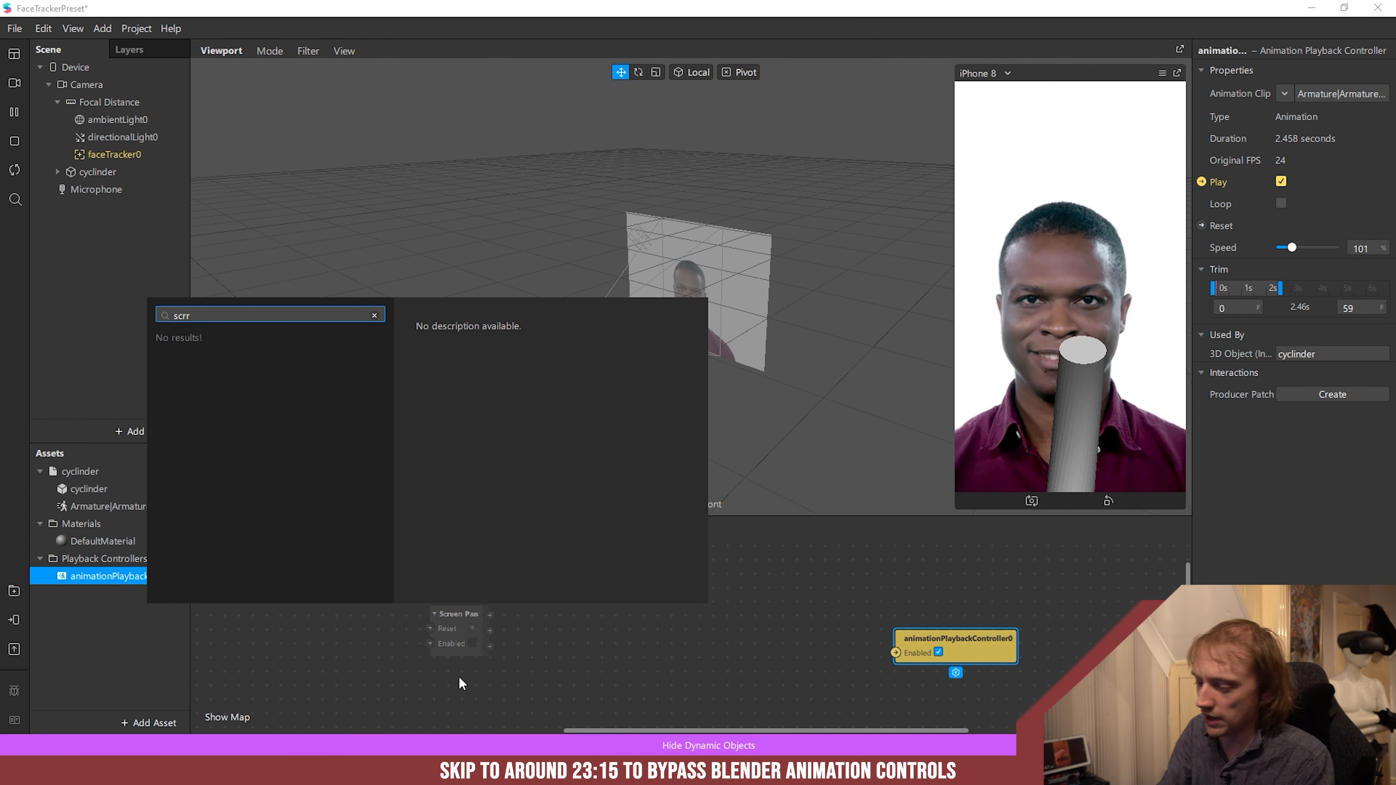
pyautogui.press('BackSpace')
pyautogui.write('ee')
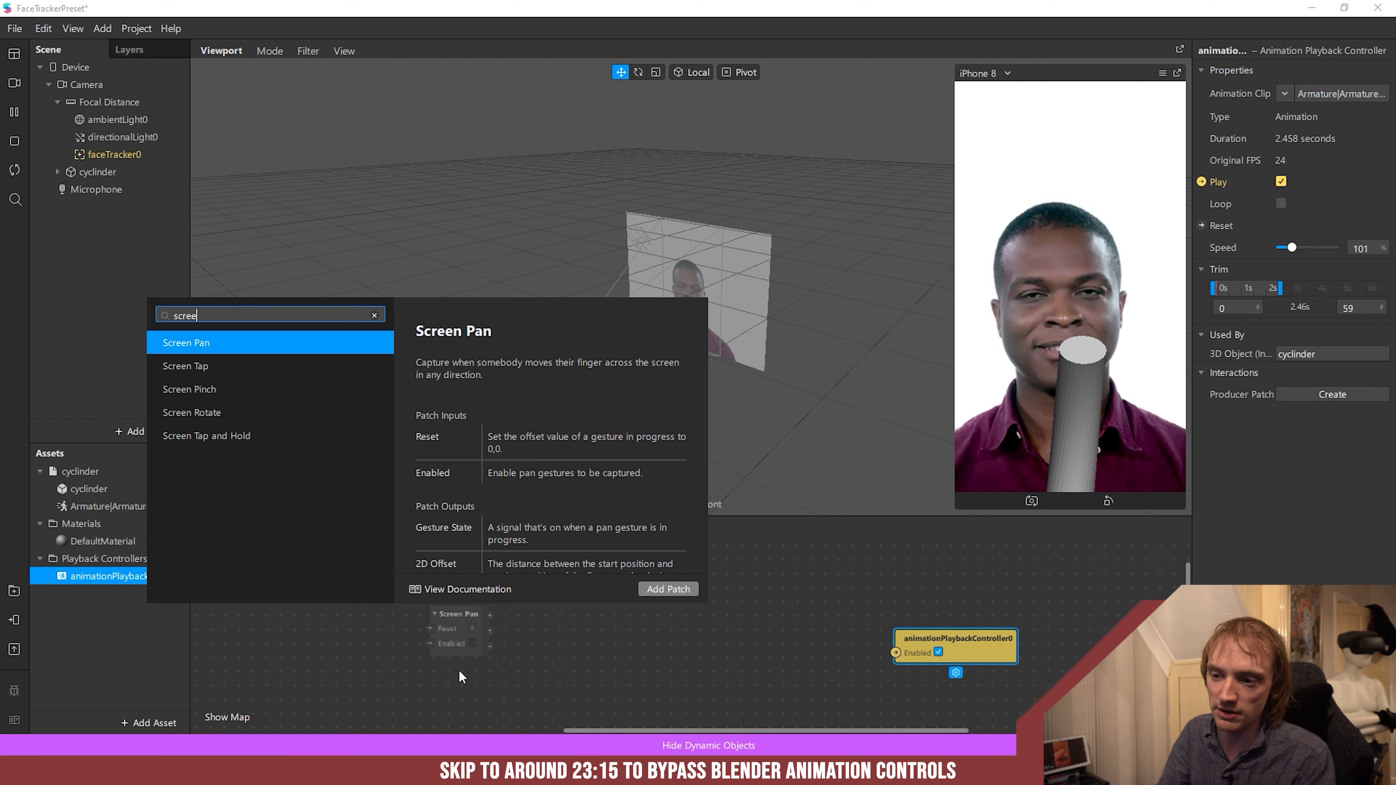
pyautogui.click(242, 372)
pyautogui.click(667, 589)
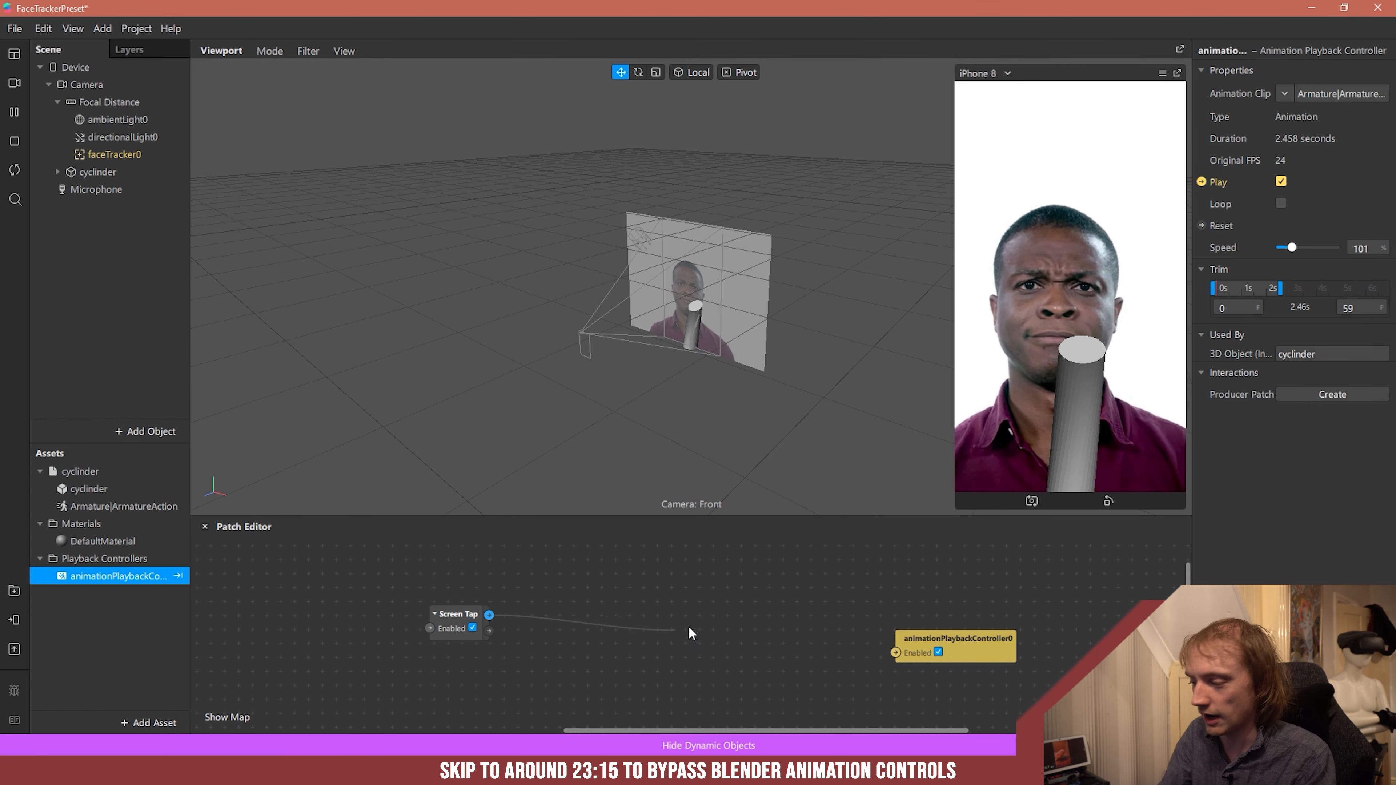
# - Connect Screen Tap through a new Switch patch to the playback controller's Enabled input and try it in the device preview
pyautogui.moveTo(727, 606); pyautogui.dragTo(729, 610)
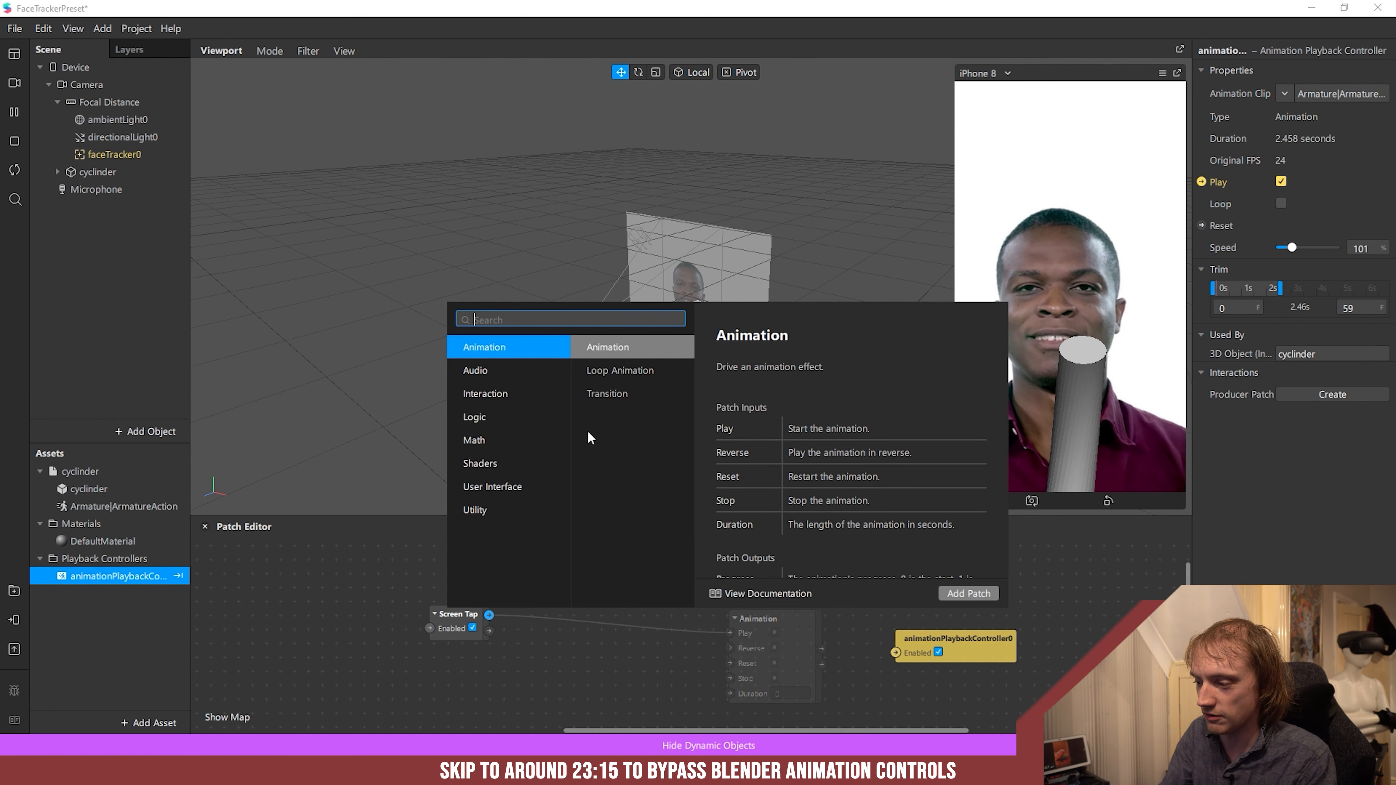
pyautogui.write('sw')
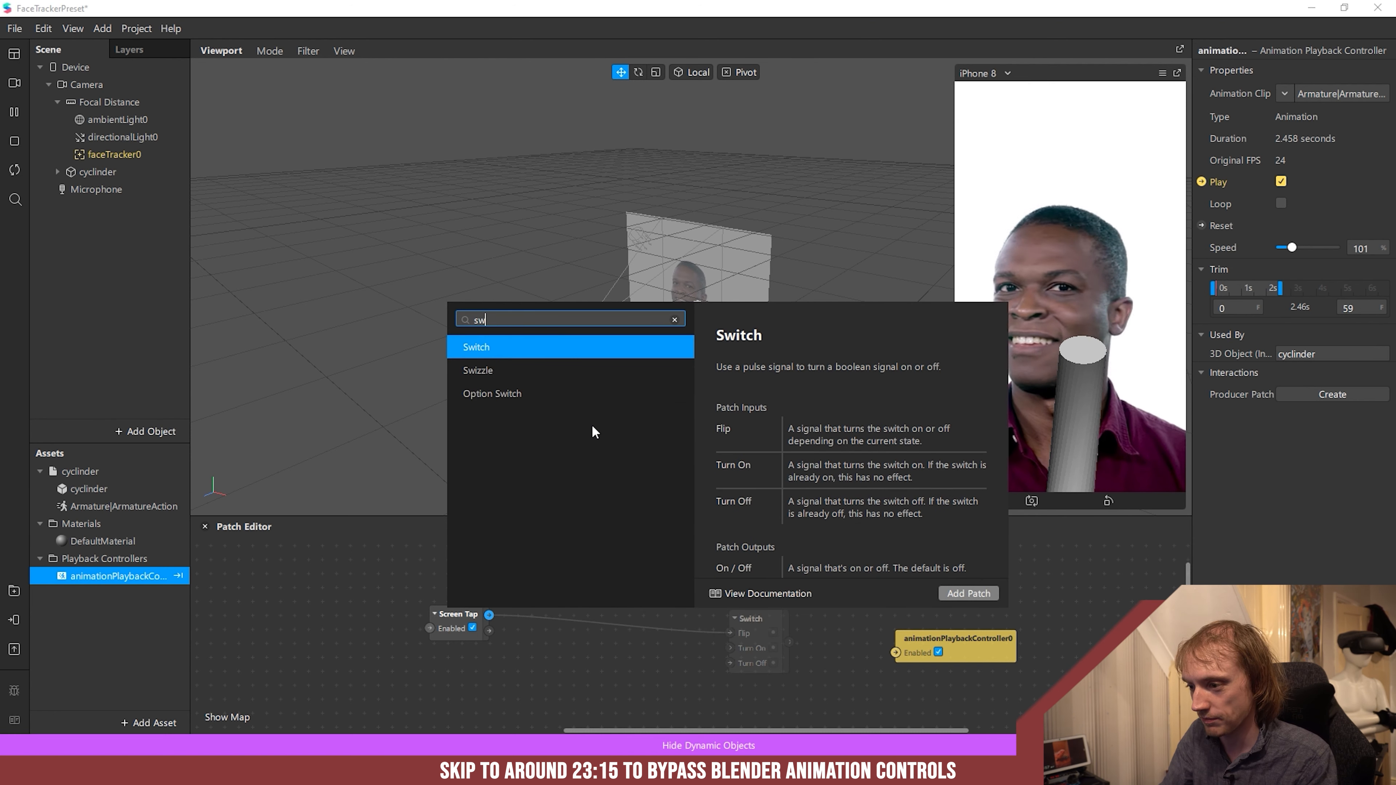
pyautogui.click(970, 592)
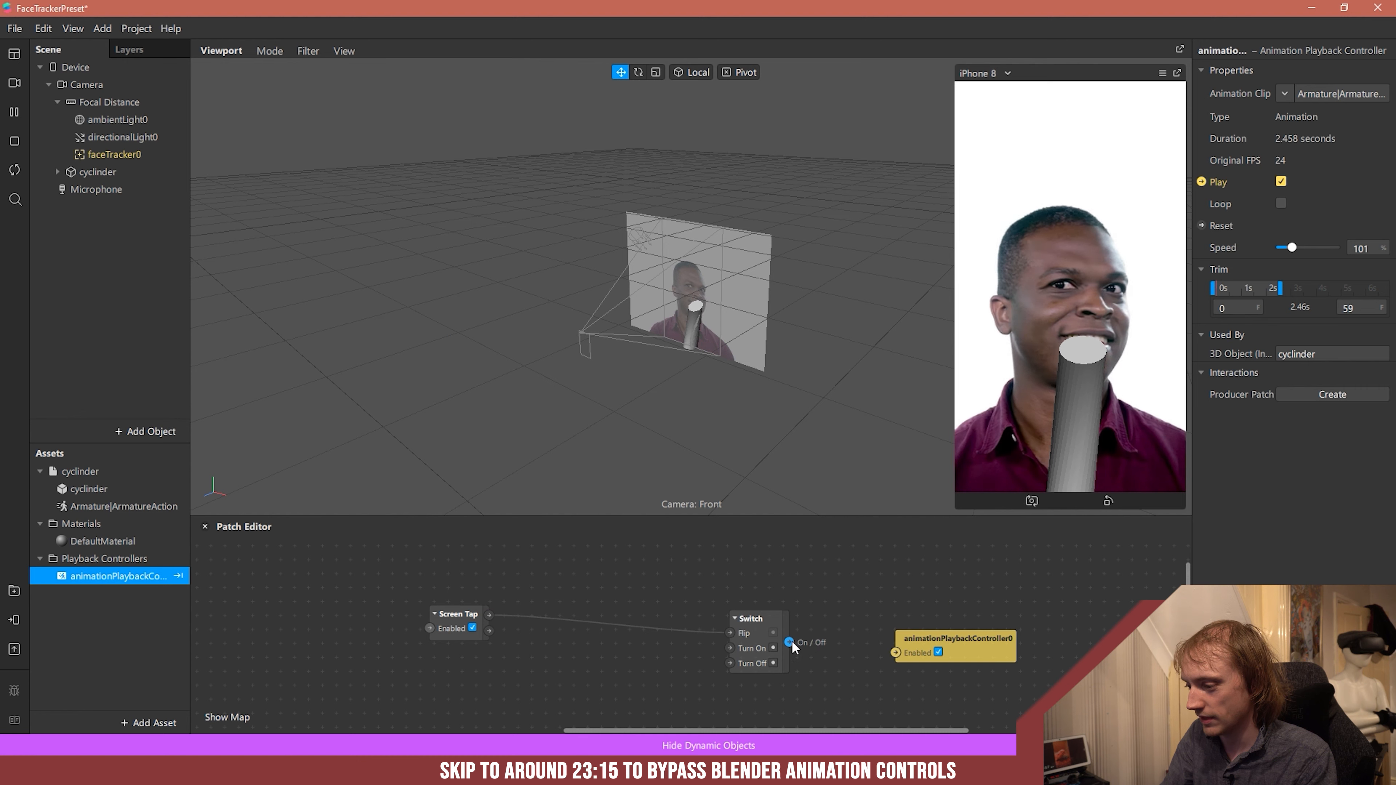
pyautogui.moveTo(894, 648); pyautogui.dragTo(896, 652)
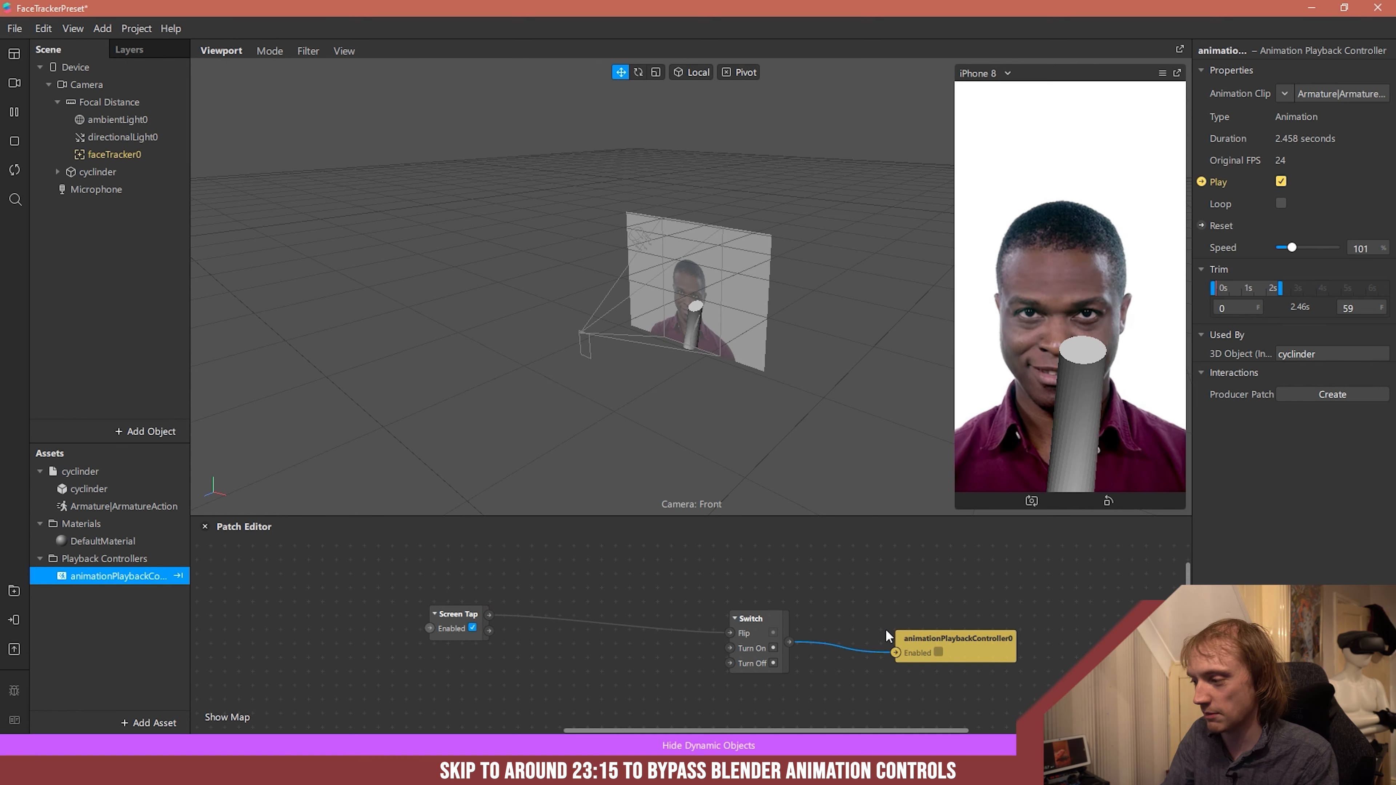
pyautogui.click(1162, 76)
pyautogui.click(1209, 98)
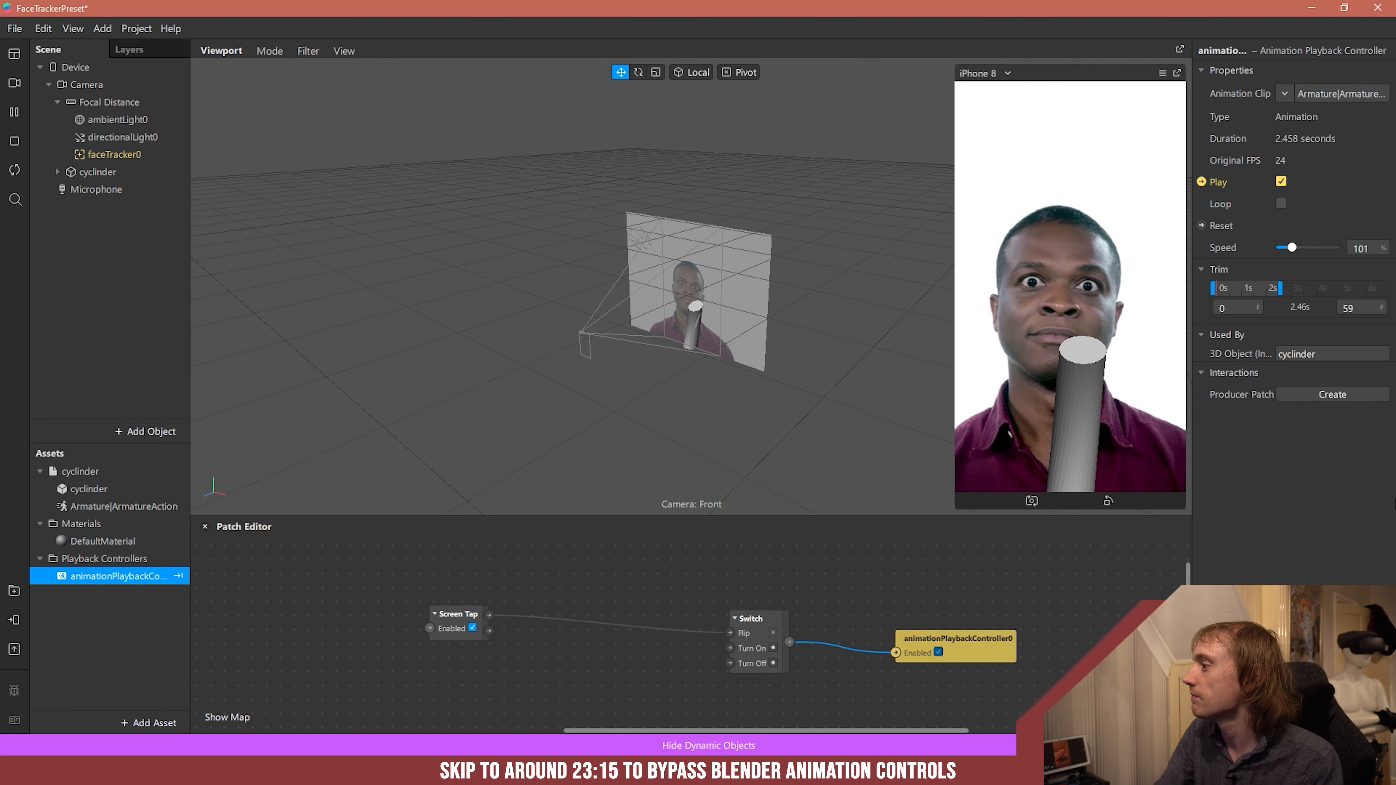
# - Create a patch for the playback controller's Reset property, place it above the Enabled patch and shift the Switch closer to Screen Tap
pyautogui.click(1202, 225)
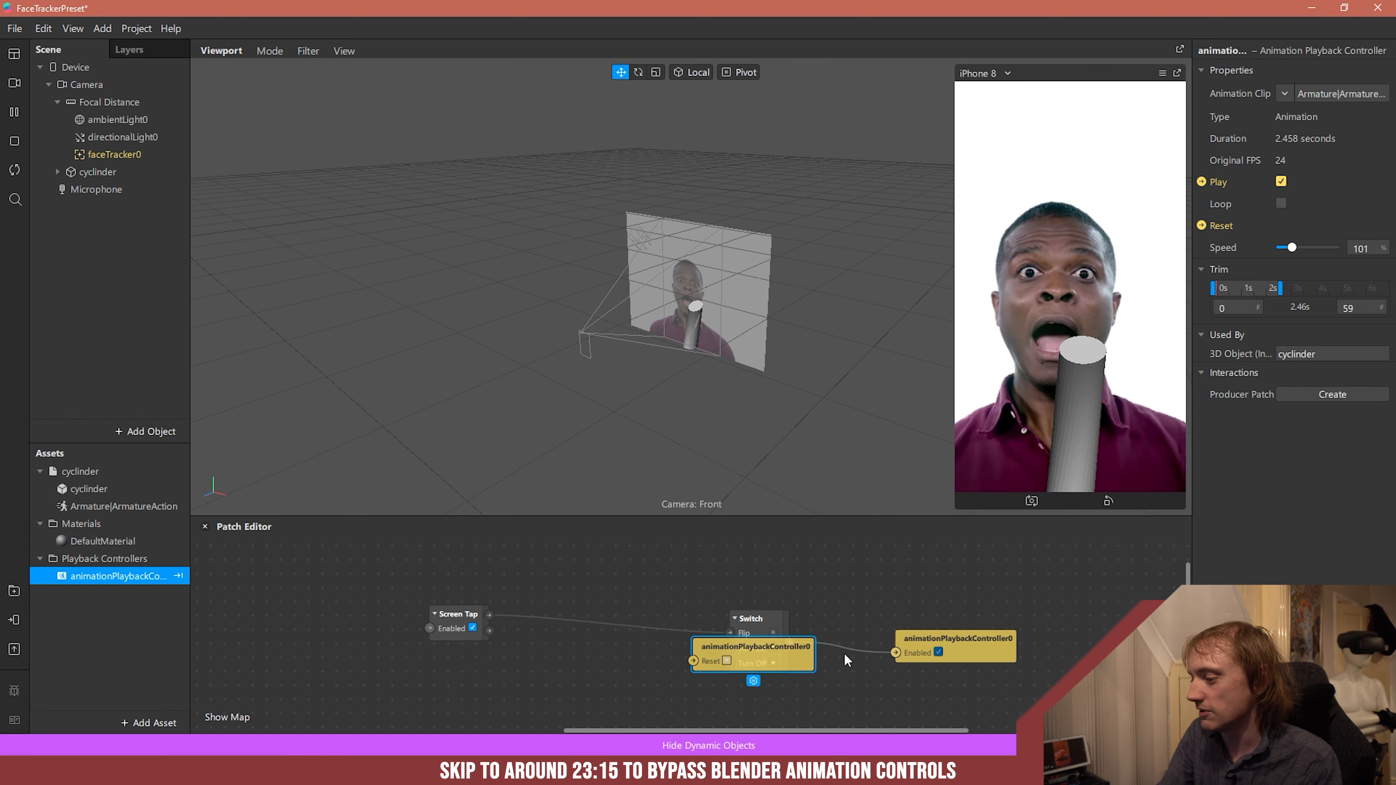
pyautogui.moveTo(770, 660); pyautogui.dragTo(985, 596)
pyautogui.moveTo(752, 617); pyautogui.dragTo(665, 612)
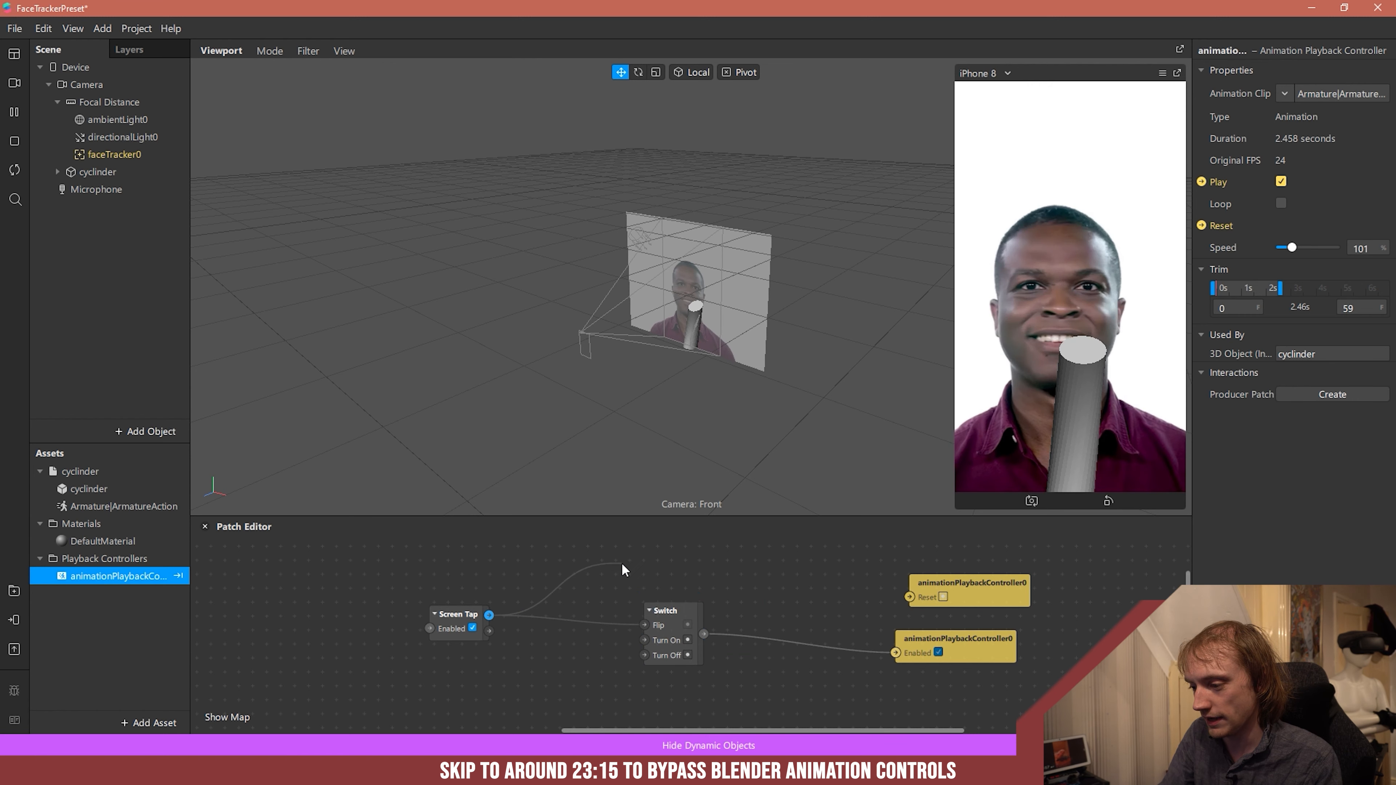
pyautogui.moveTo(622, 567); pyautogui.dragTo(621, 559)
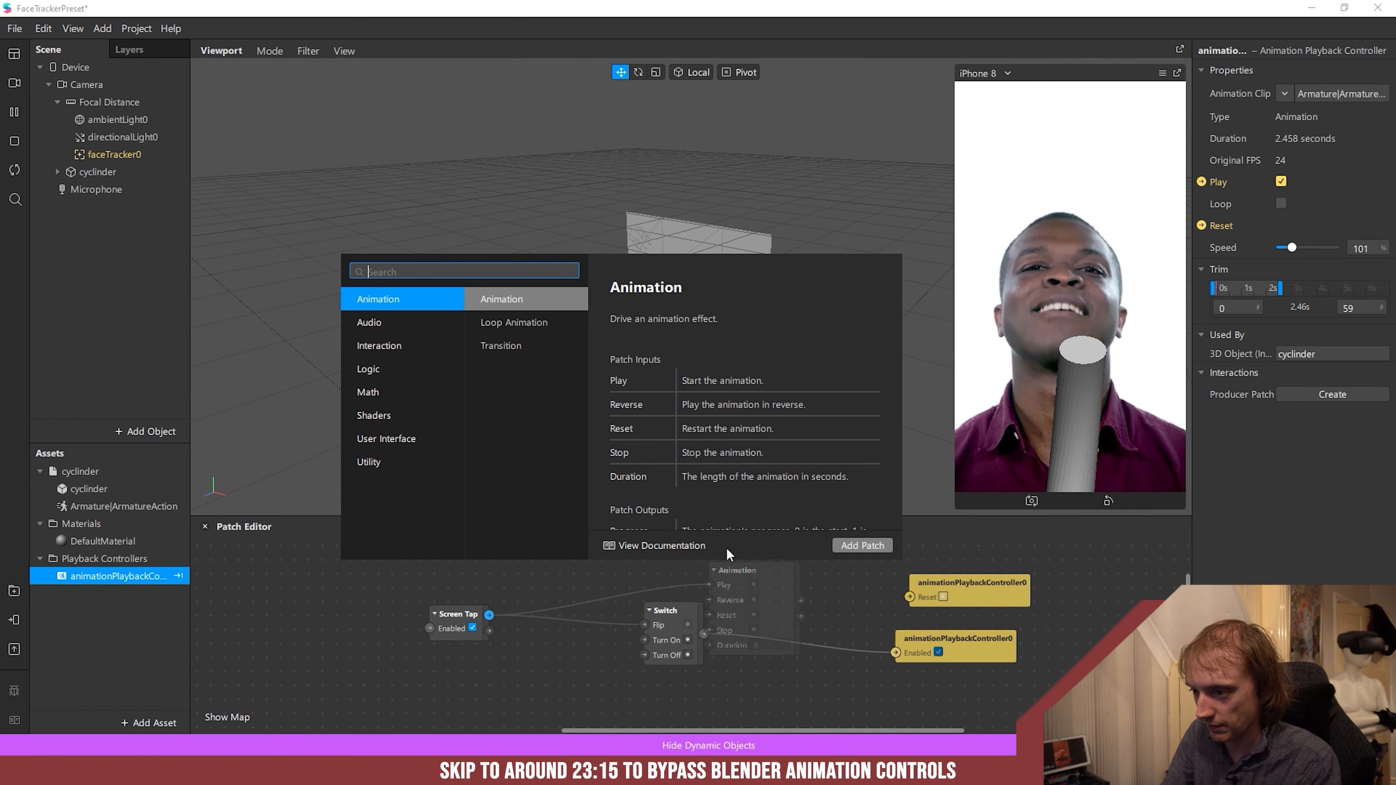
pyautogui.click(380, 378)
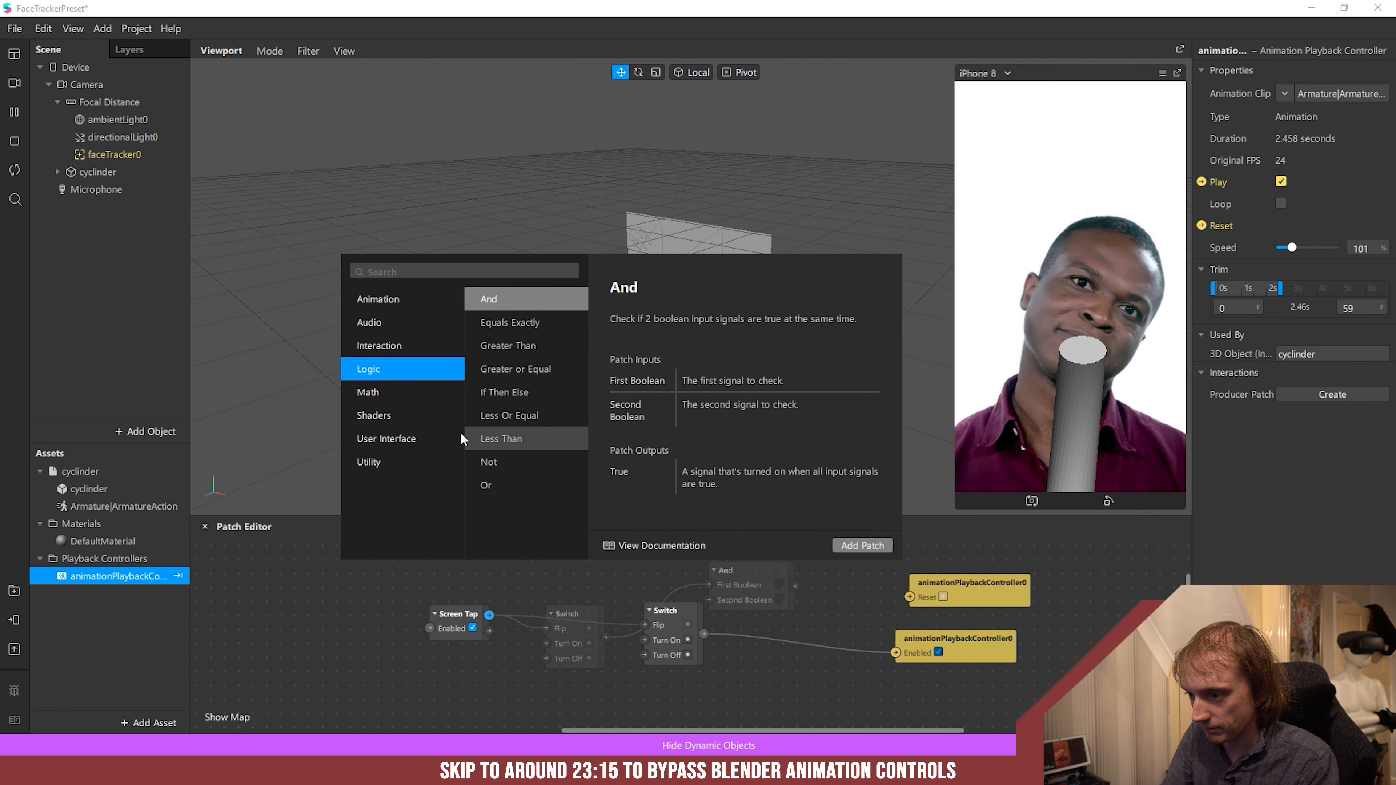
pyautogui.click(390, 395)
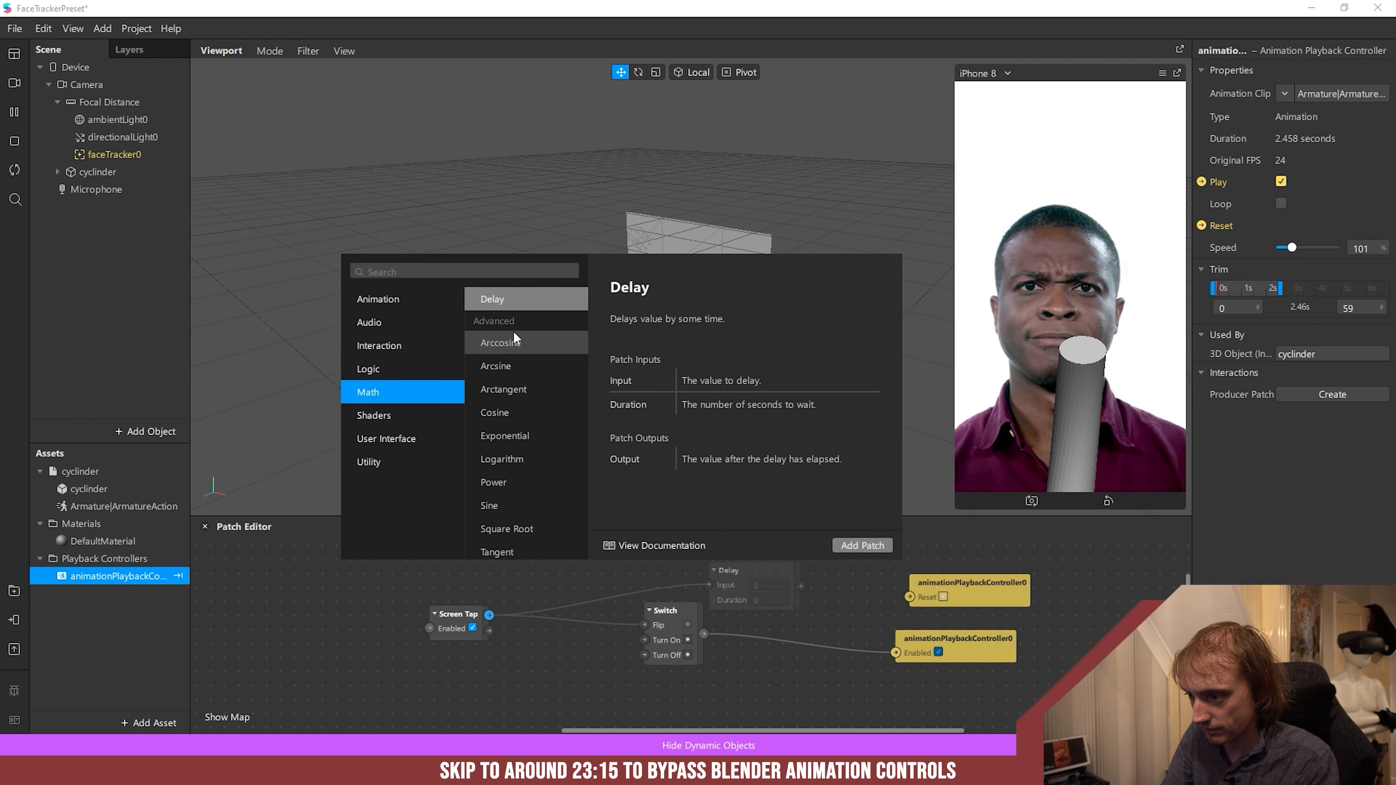
pyautogui.scroll(-3, 520, 336)
pyautogui.click(716, 633)
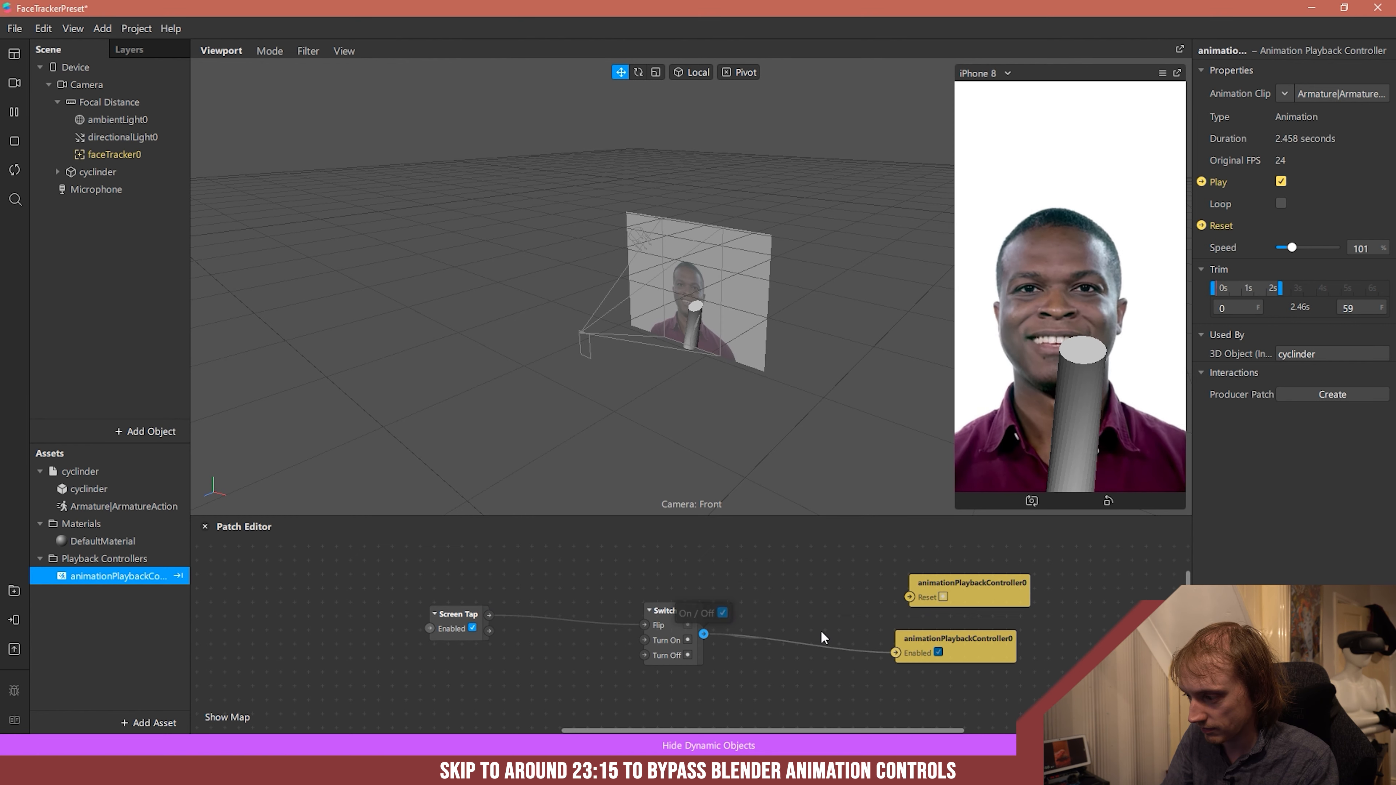
# - Wire the Screen Tap switch to the playback controller's Reset input through a Pulse patch and spread the overlapping patches apart
pyautogui.moveTo(908, 593); pyautogui.dragTo(908, 593)
pyautogui.moveTo(769, 604); pyautogui.dragTo(742, 557)
pyautogui.moveTo(673, 620); pyautogui.dragTo(630, 660)
pyautogui.click(468, 616)
pyautogui.moveTo(467, 616); pyautogui.dragTo(458, 599)
pyautogui.moveTo(654, 672)
pyautogui.mouseDown()
pyautogui.moveTo(610, 645)
pyautogui.moveTo(673, 656)
pyautogui.mouseUp()
pyautogui.moveTo(742, 570); pyautogui.dragTo(575, 570)
pyautogui.moveTo(481, 599)
pyautogui.mouseDown()
pyautogui.moveTo(559, 583)
pyautogui.moveTo(492, 584)
pyautogui.mouseUp()
pyautogui.moveTo(651, 648); pyautogui.dragTo(782, 670)
pyautogui.moveTo(620, 570); pyautogui.dragTo(724, 655)
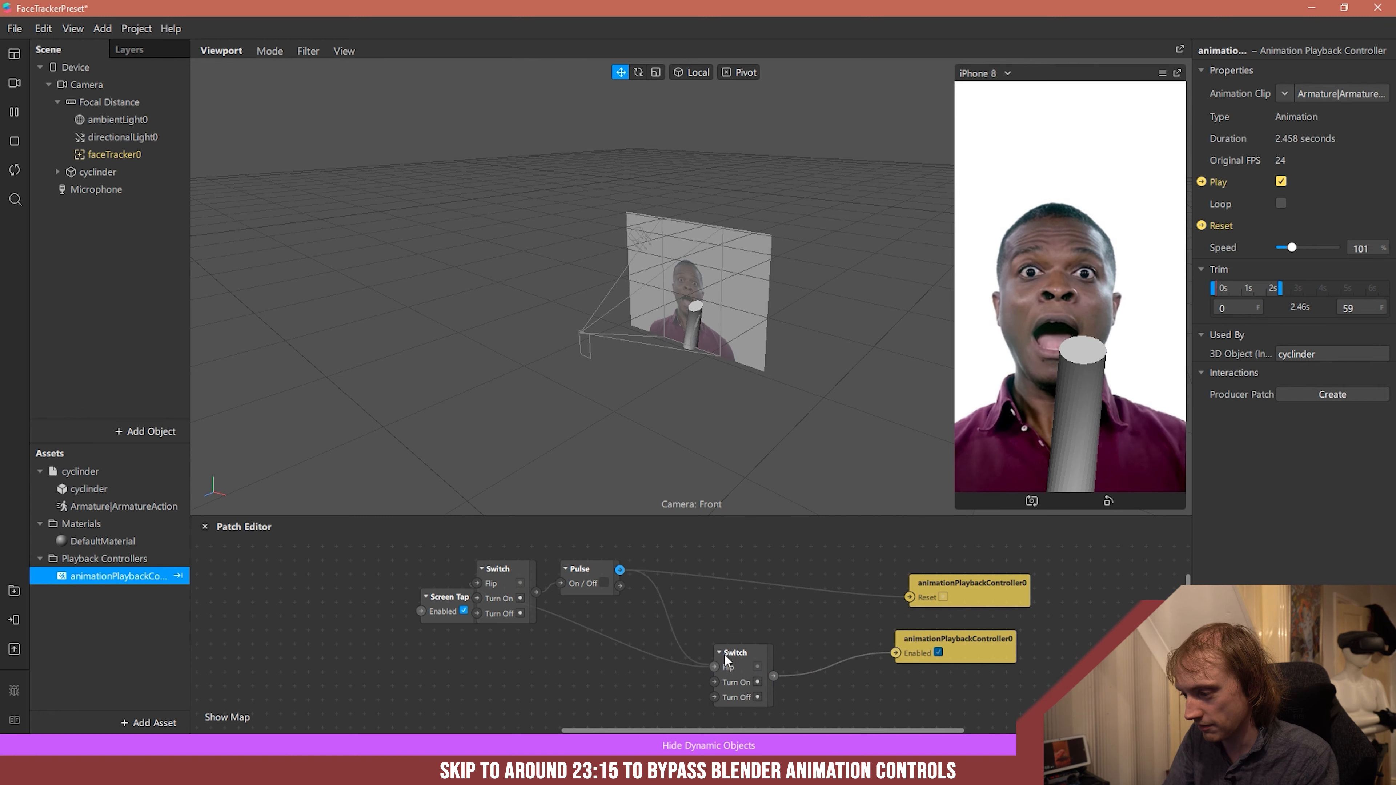
# - Route the Pulse's Turned On output through a Switch to Enabled and Turned Off to Reset, deleting the spare Switch
pyautogui.moveTo(893, 655); pyautogui.dragTo(895, 651)
pyautogui.moveTo(695, 569); pyautogui.dragTo(709, 530)
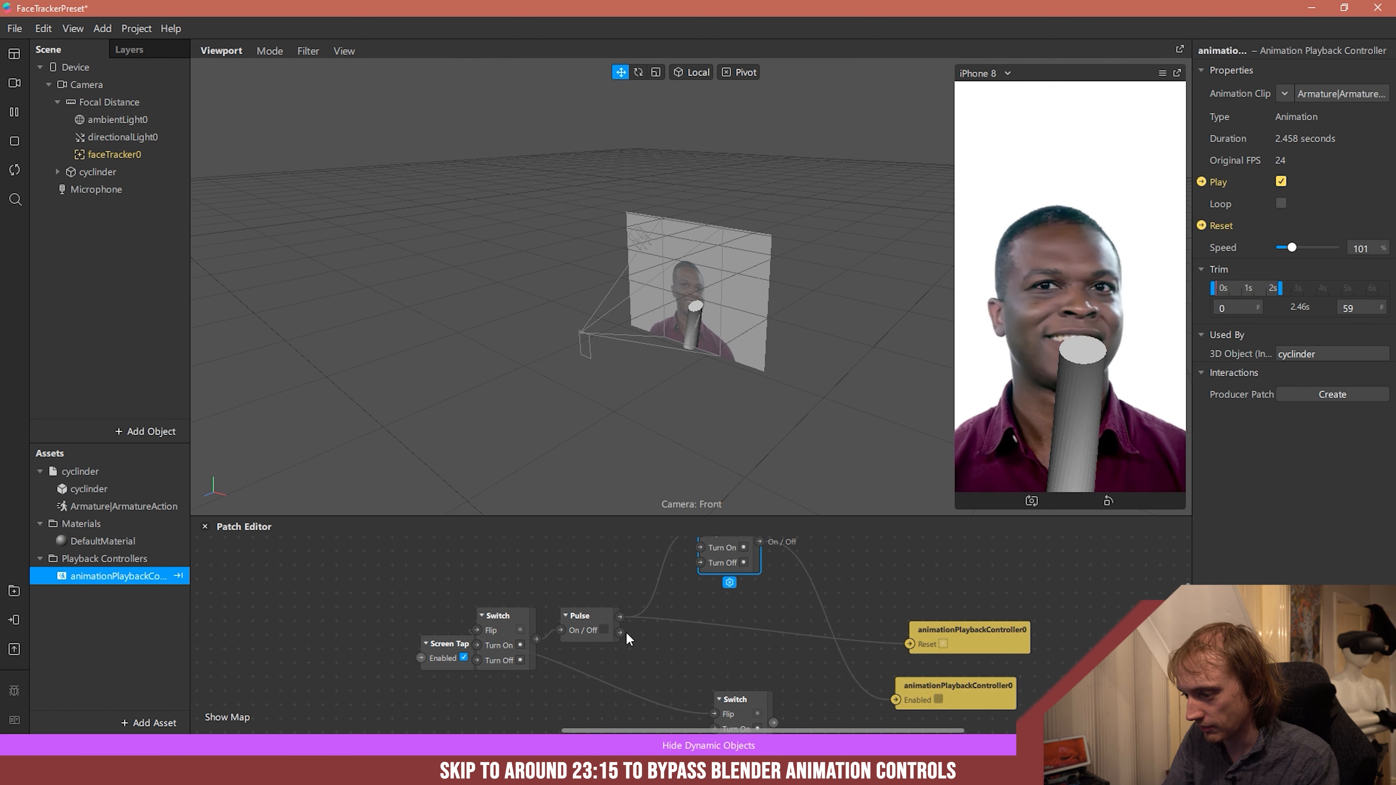
pyautogui.moveTo(908, 642); pyautogui.dragTo(907, 641)
pyautogui.click(739, 713)
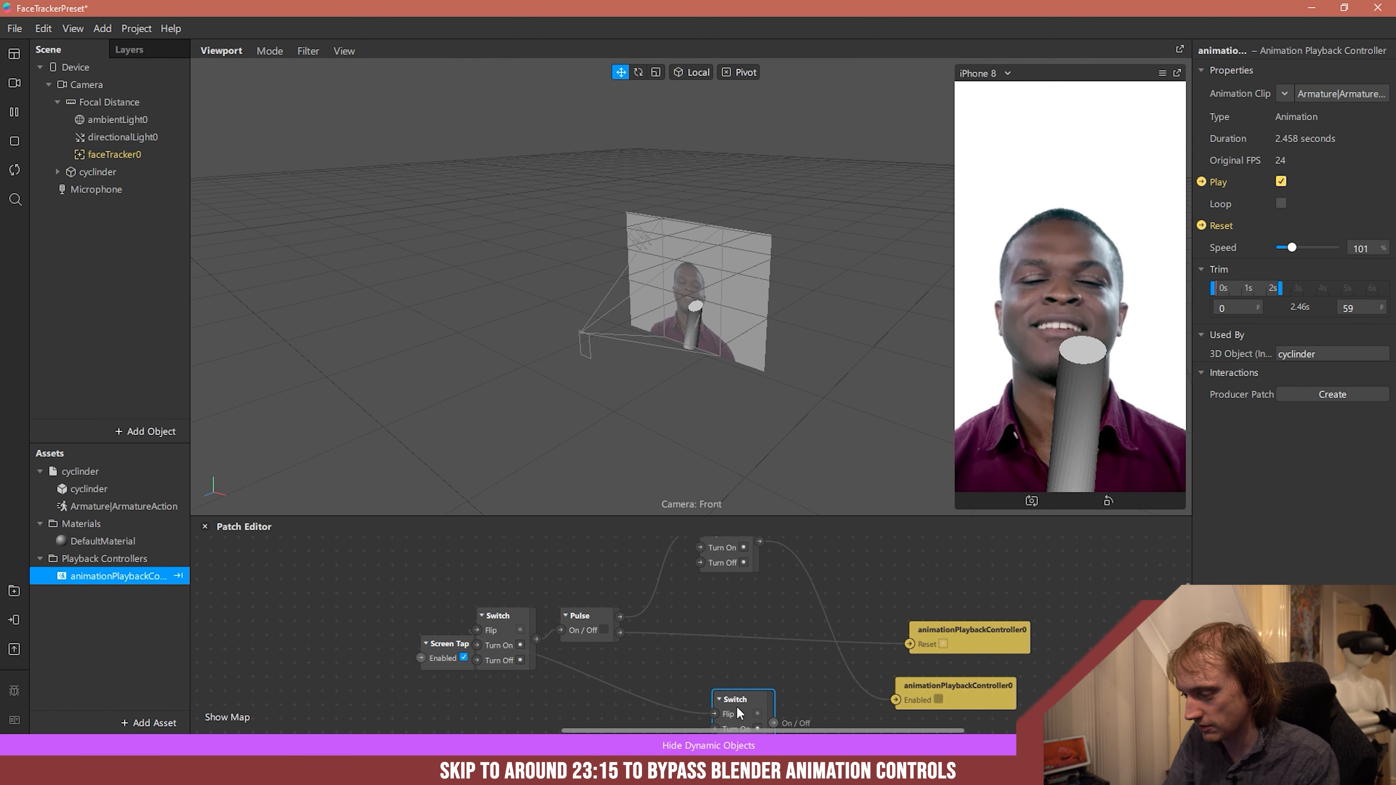
pyautogui.press('Delete')
# - Arrange the Screen Tap, Switch and Pulse patches in a readable signal order and enlarge the Patch Editor
pyautogui.moveTo(610, 620); pyautogui.dragTo(735, 662)
pyautogui.moveTo(525, 622); pyautogui.dragTo(582, 636)
pyautogui.moveTo(437, 643); pyautogui.dragTo(353, 629)
pyautogui.moveTo(692, 654); pyautogui.dragTo(609, 588)
pyautogui.moveTo(718, 557); pyautogui.dragTo(707, 681)
pyautogui.moveTo(639, 584); pyautogui.dragTo(652, 598)
pyautogui.moveTo(574, 633); pyautogui.dragTo(490, 619)
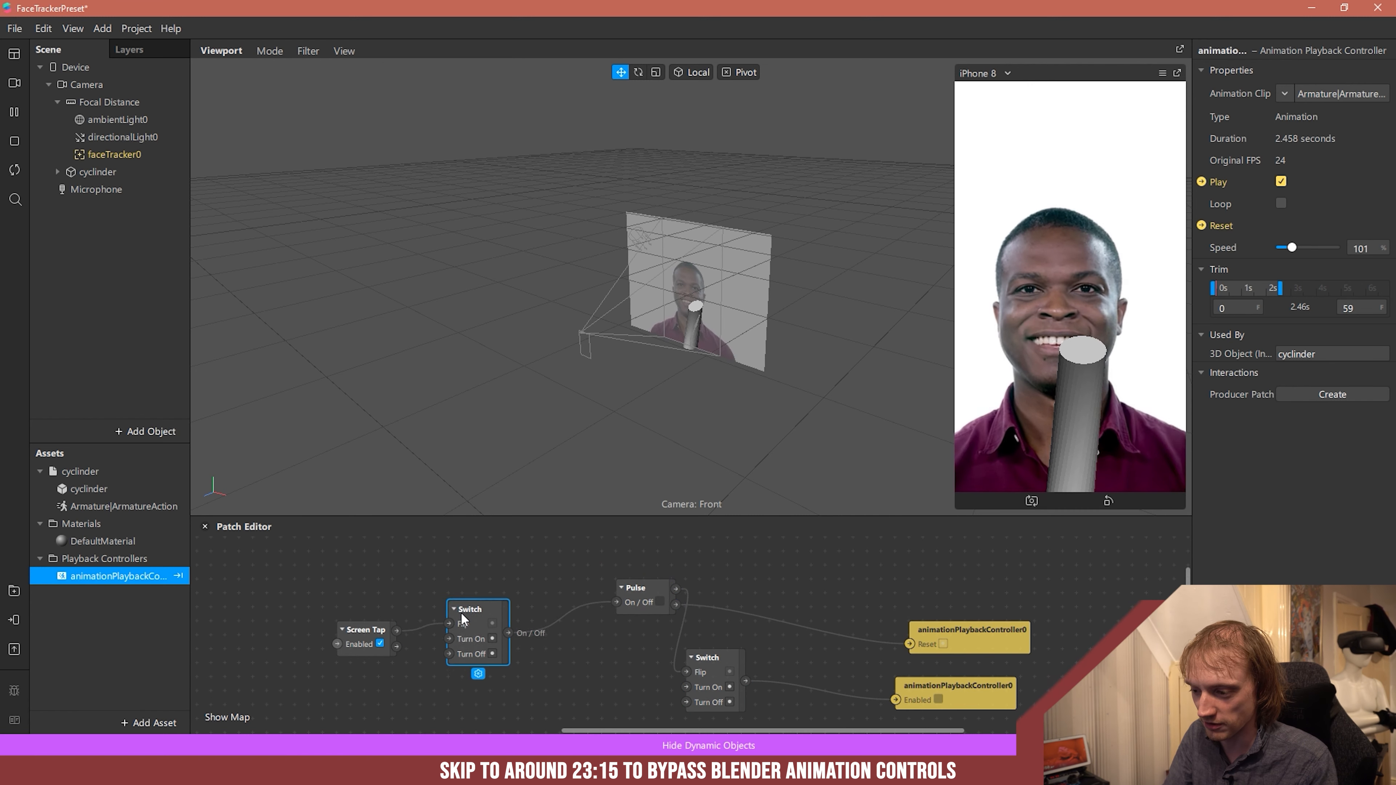
pyautogui.moveTo(629, 605); pyautogui.dragTo(569, 622)
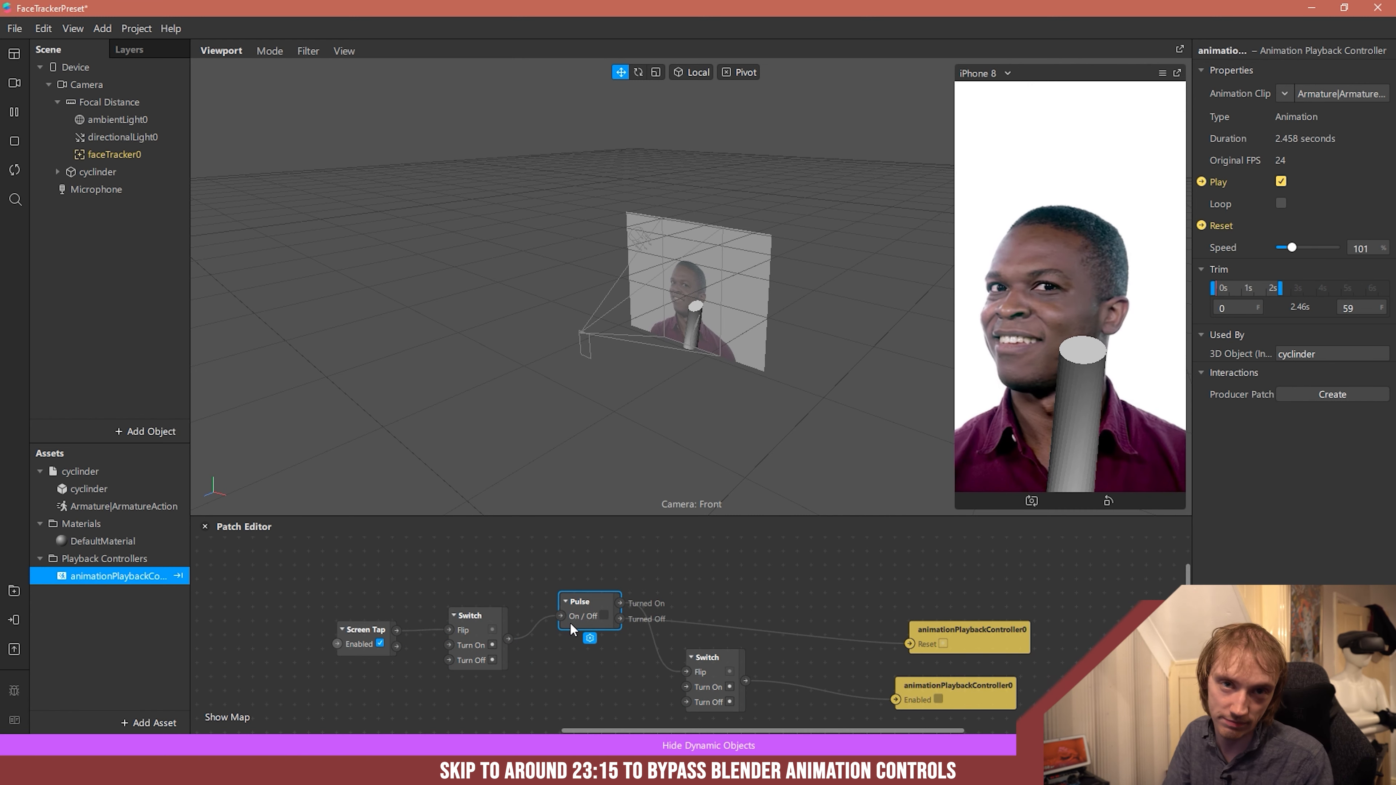
pyautogui.click(799, 579)
pyautogui.moveTo(720, 527); pyautogui.dragTo(726, 388)
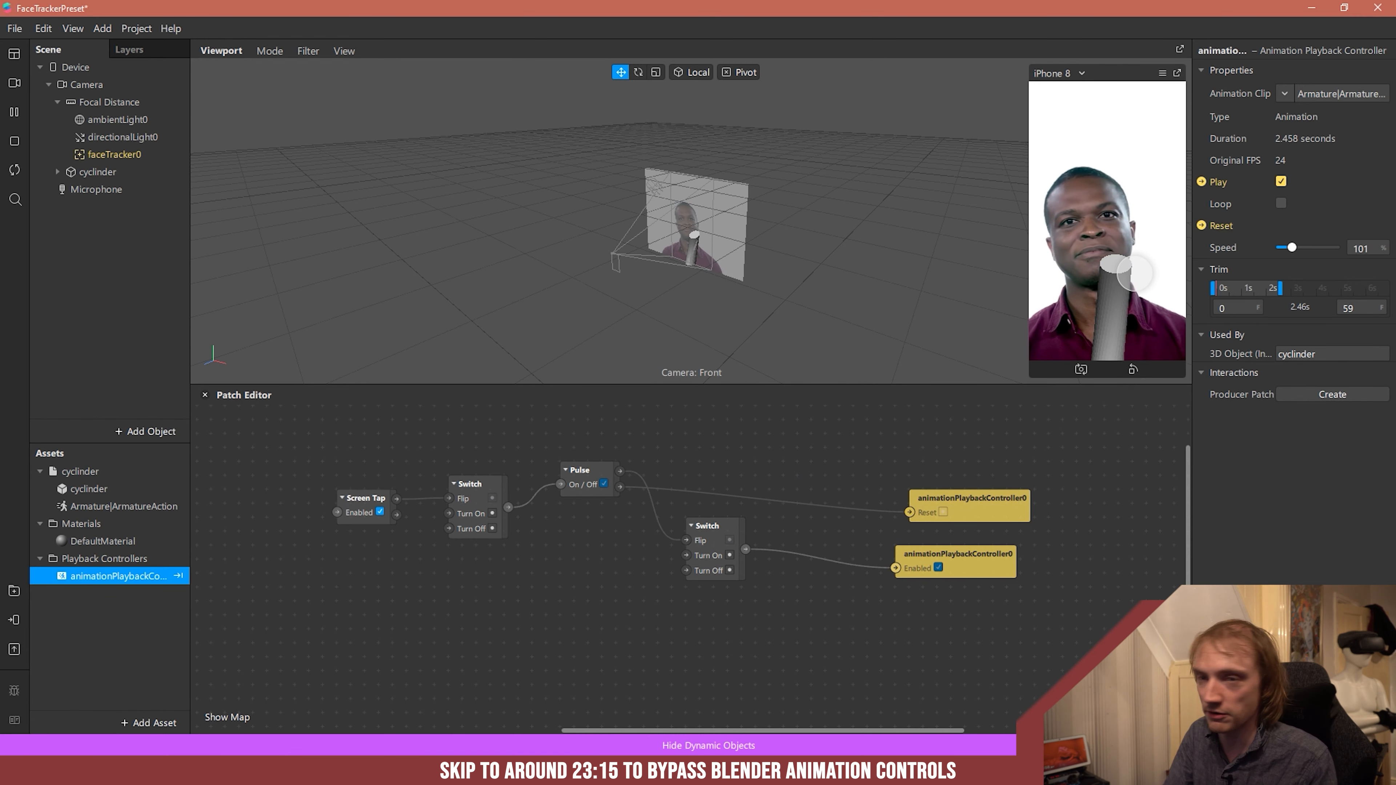
# - Test the tap-controlled animation several times in the device preview and enable looping on the playback controller
pyautogui.click(1144, 274)
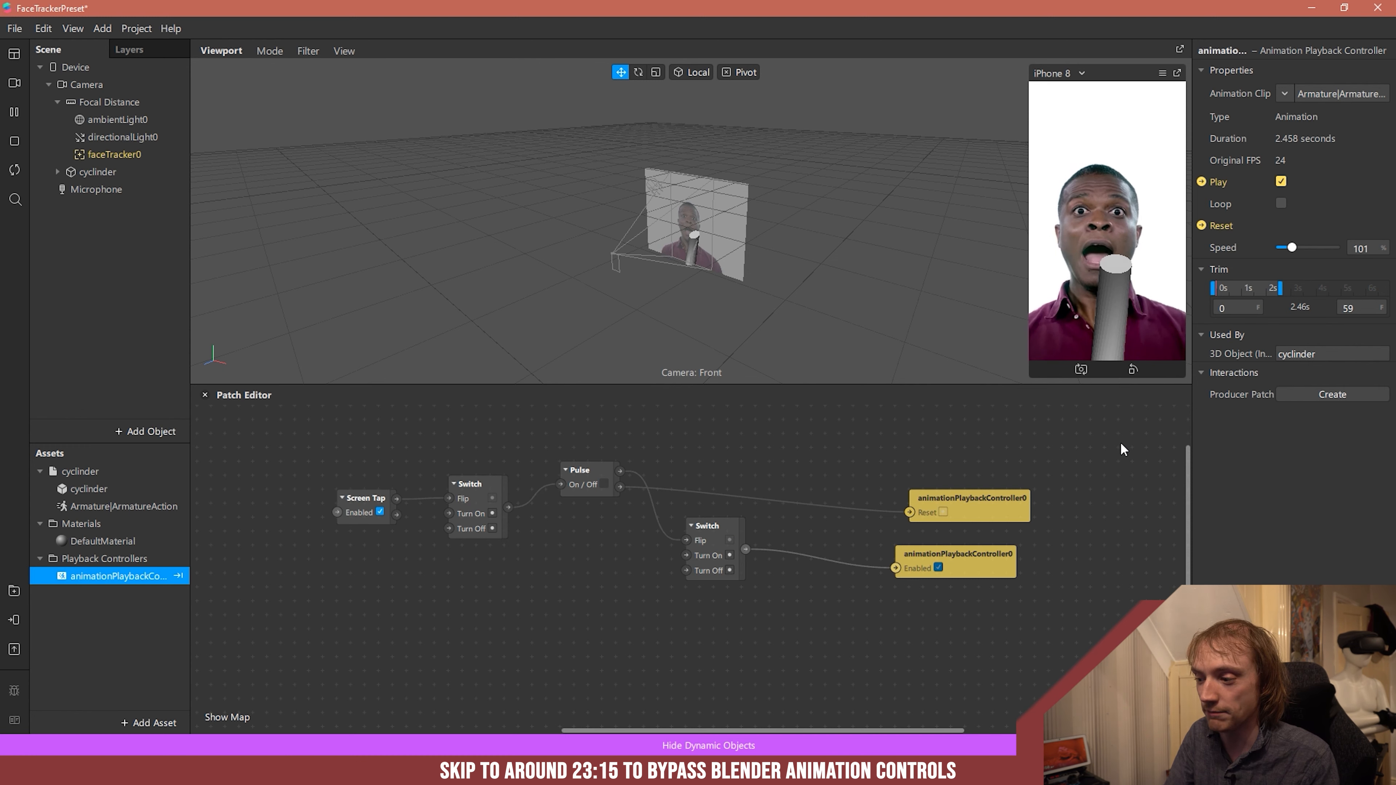
pyautogui.click(1131, 361)
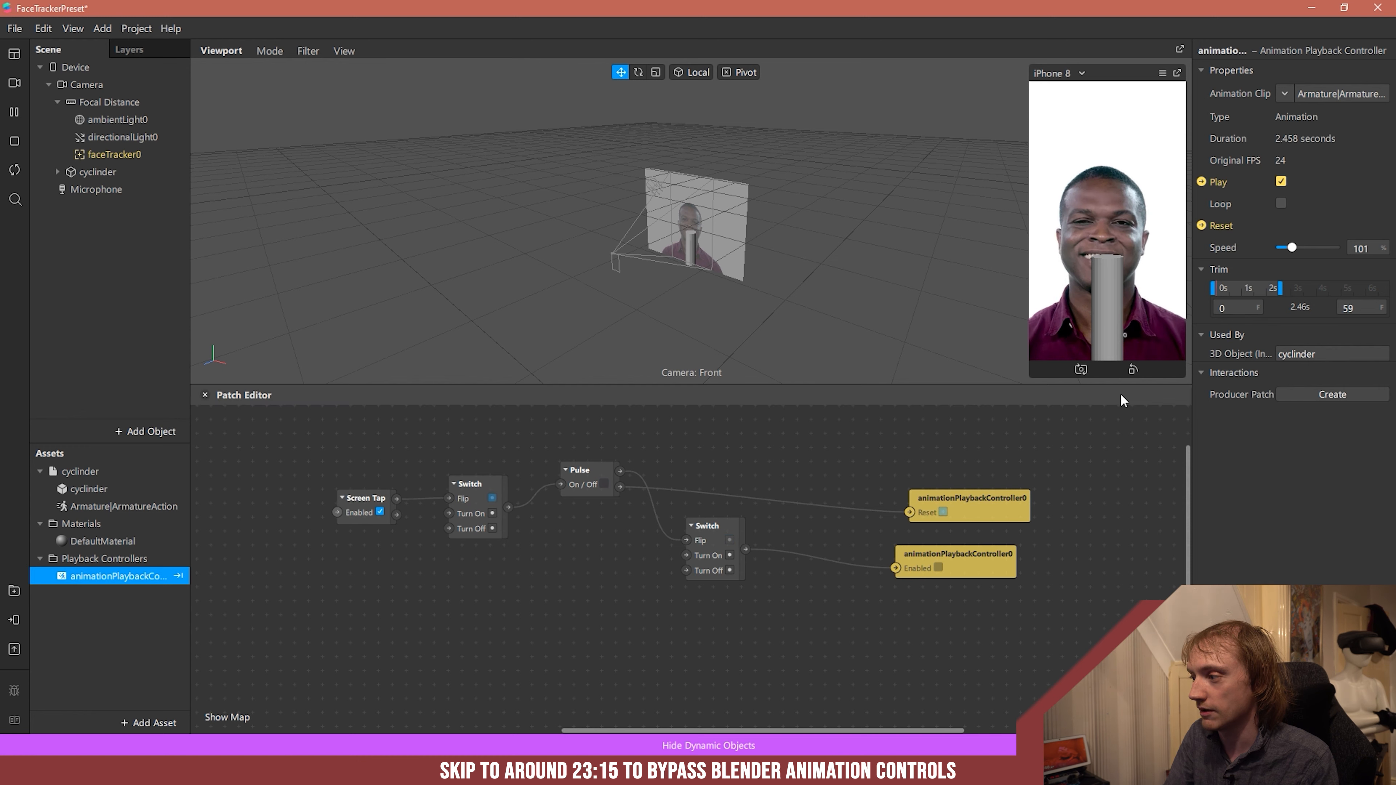
pyautogui.click(1111, 342)
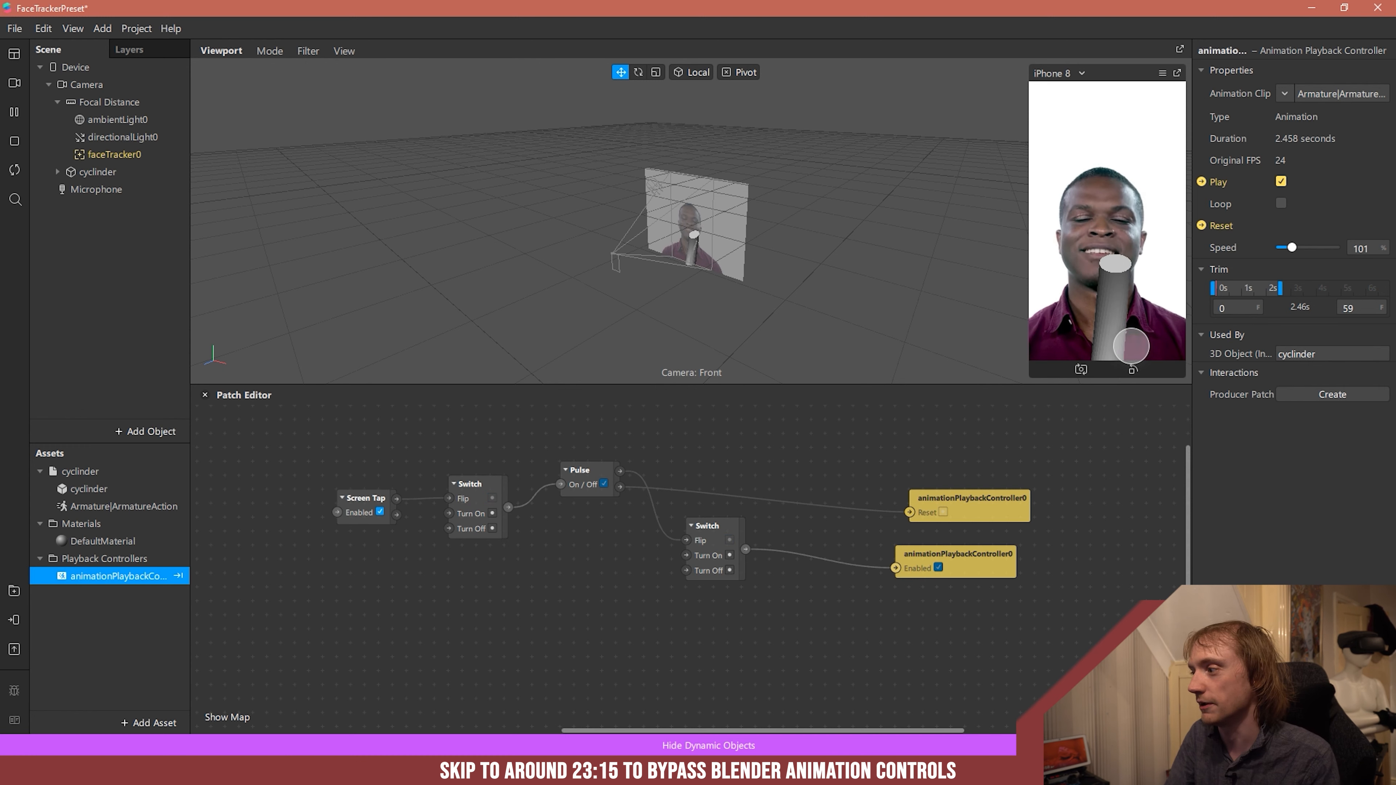
pyautogui.click(1130, 345)
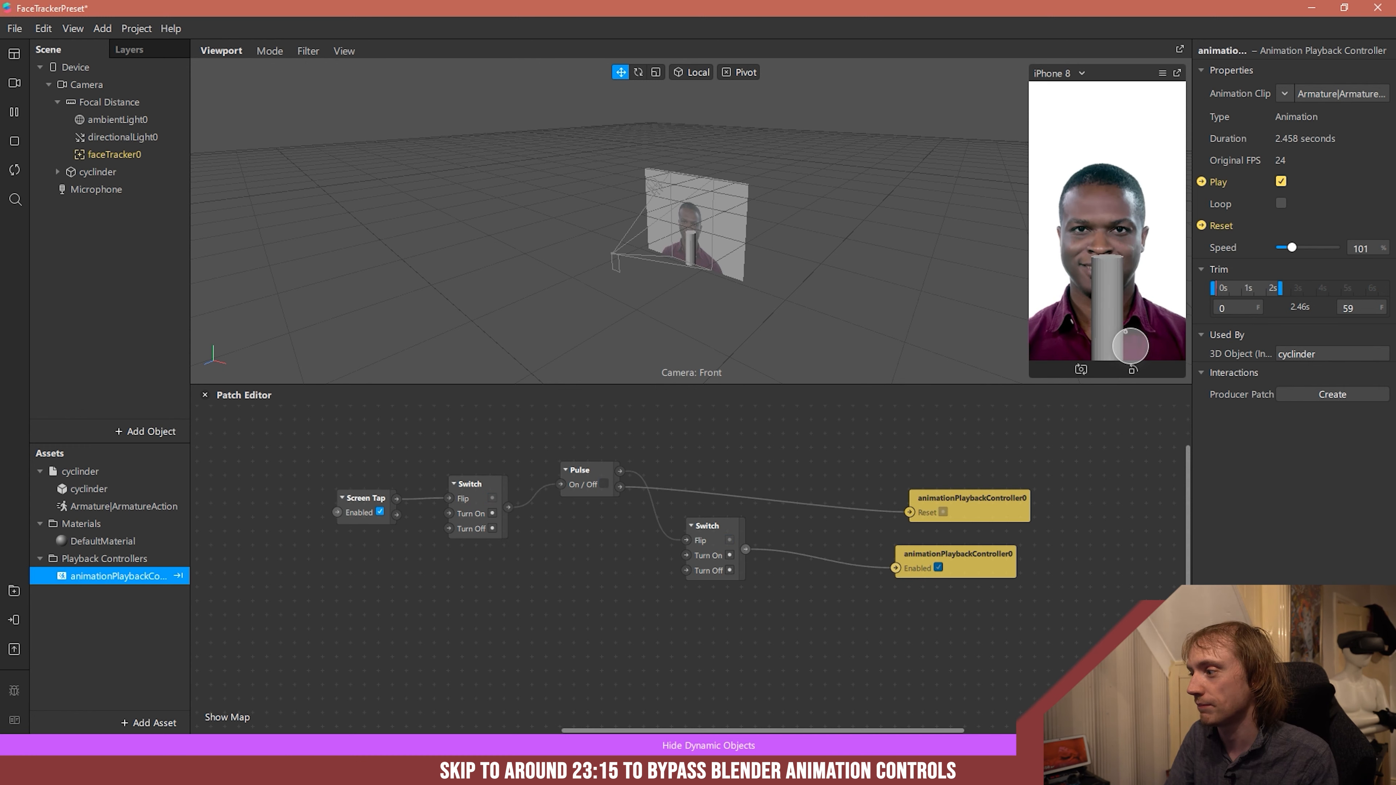
pyautogui.click(1279, 203)
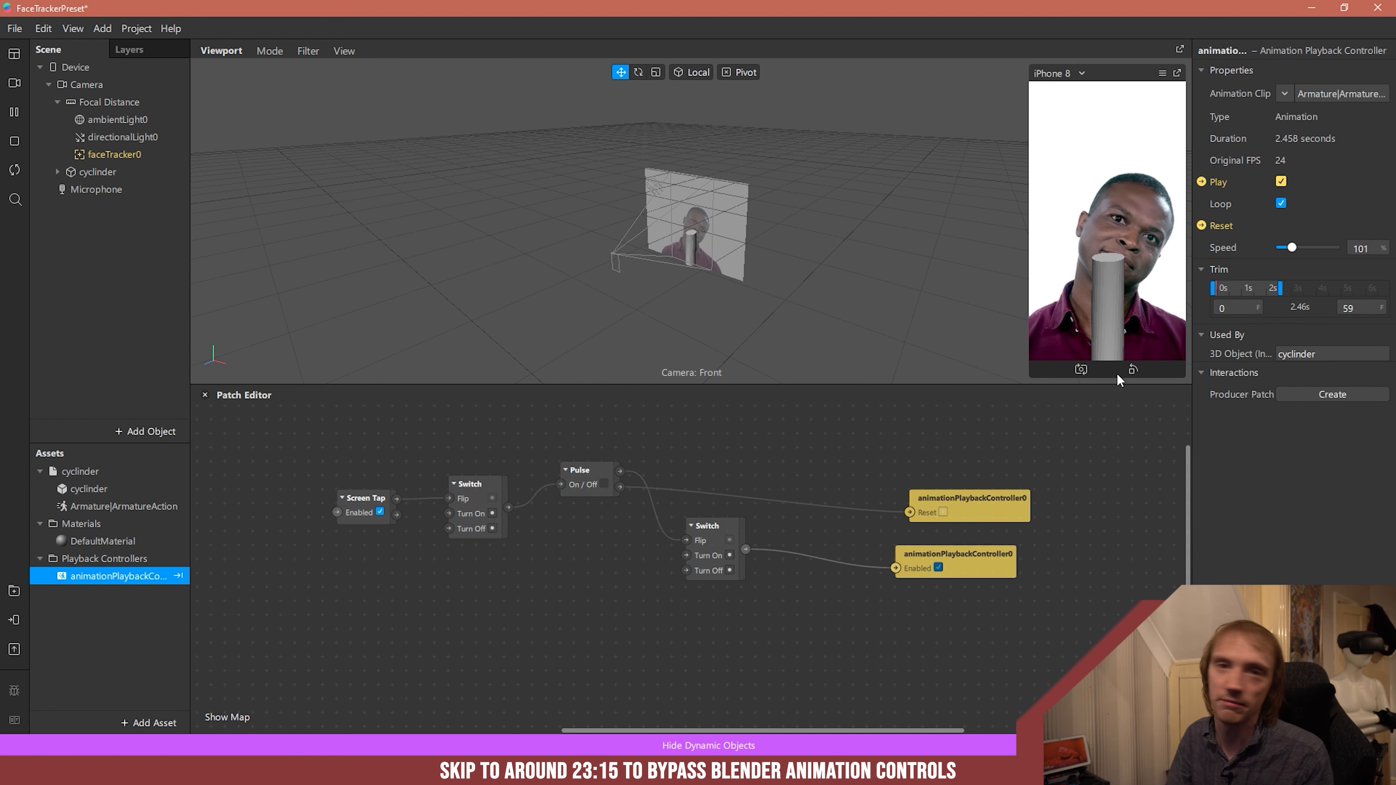
# - Delete all patches in the Patch Editor and remove the animation playback controller asset
pyautogui.moveTo(280, 424); pyautogui.dragTo(1112, 637)
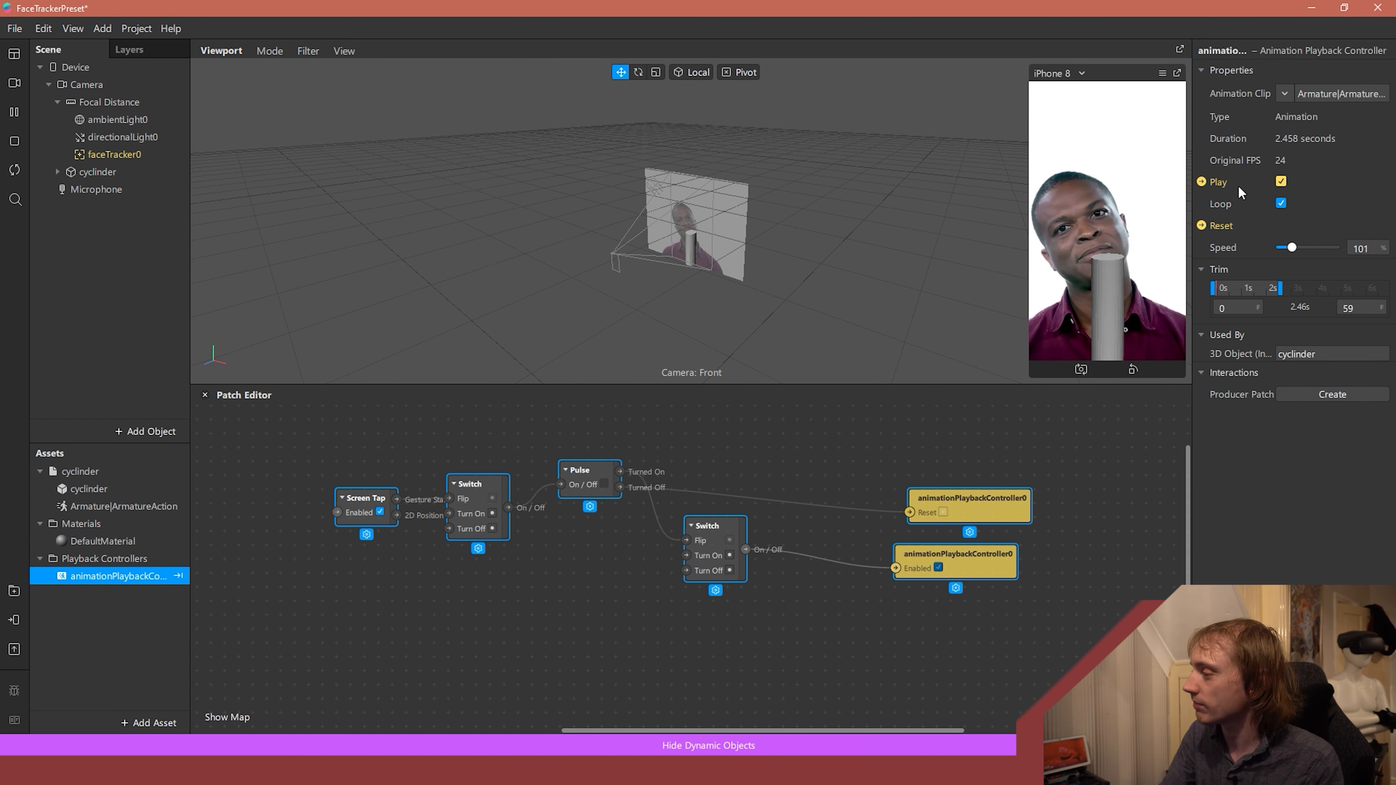
pyautogui.moveTo(1096, 649); pyautogui.dragTo(335, 423)
pyautogui.press('Delete')
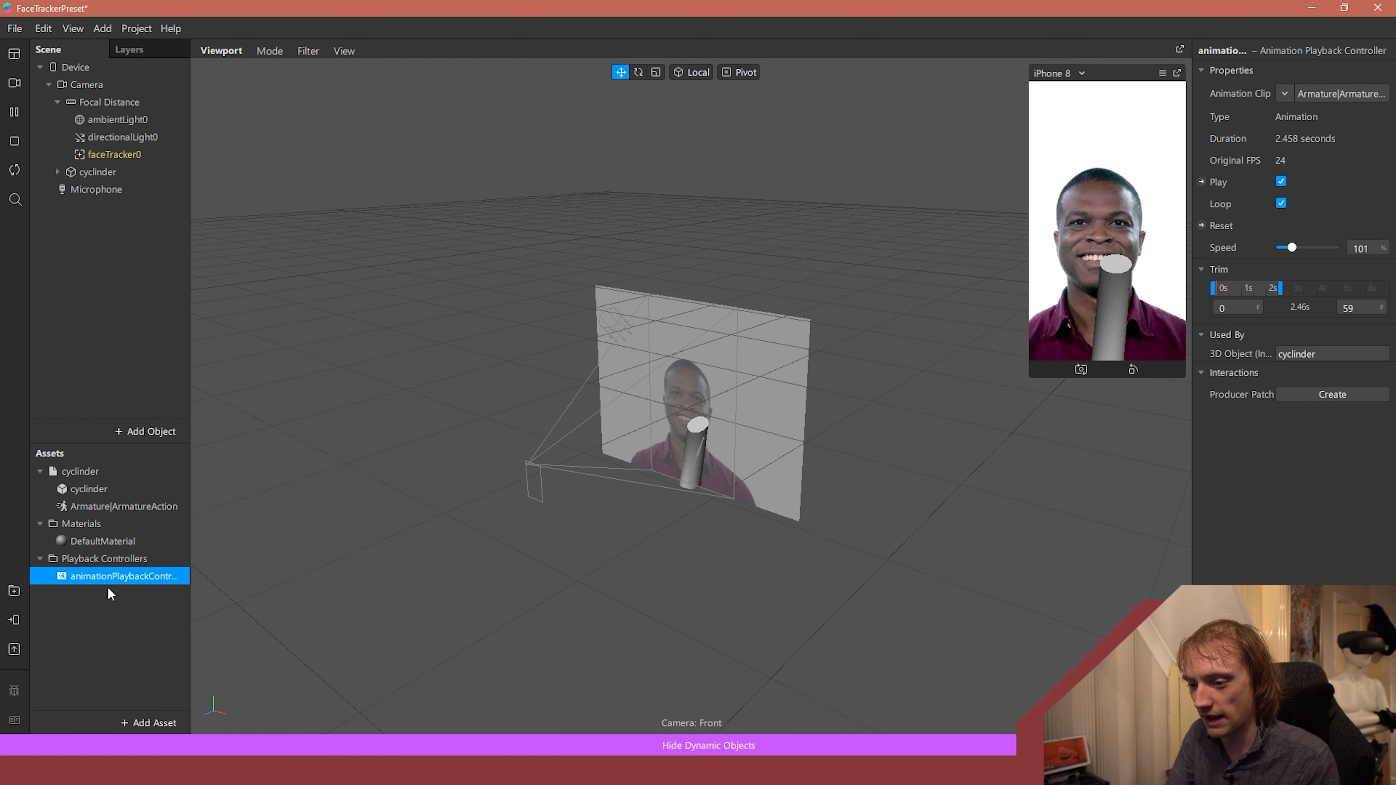
pyautogui.click(119, 601)
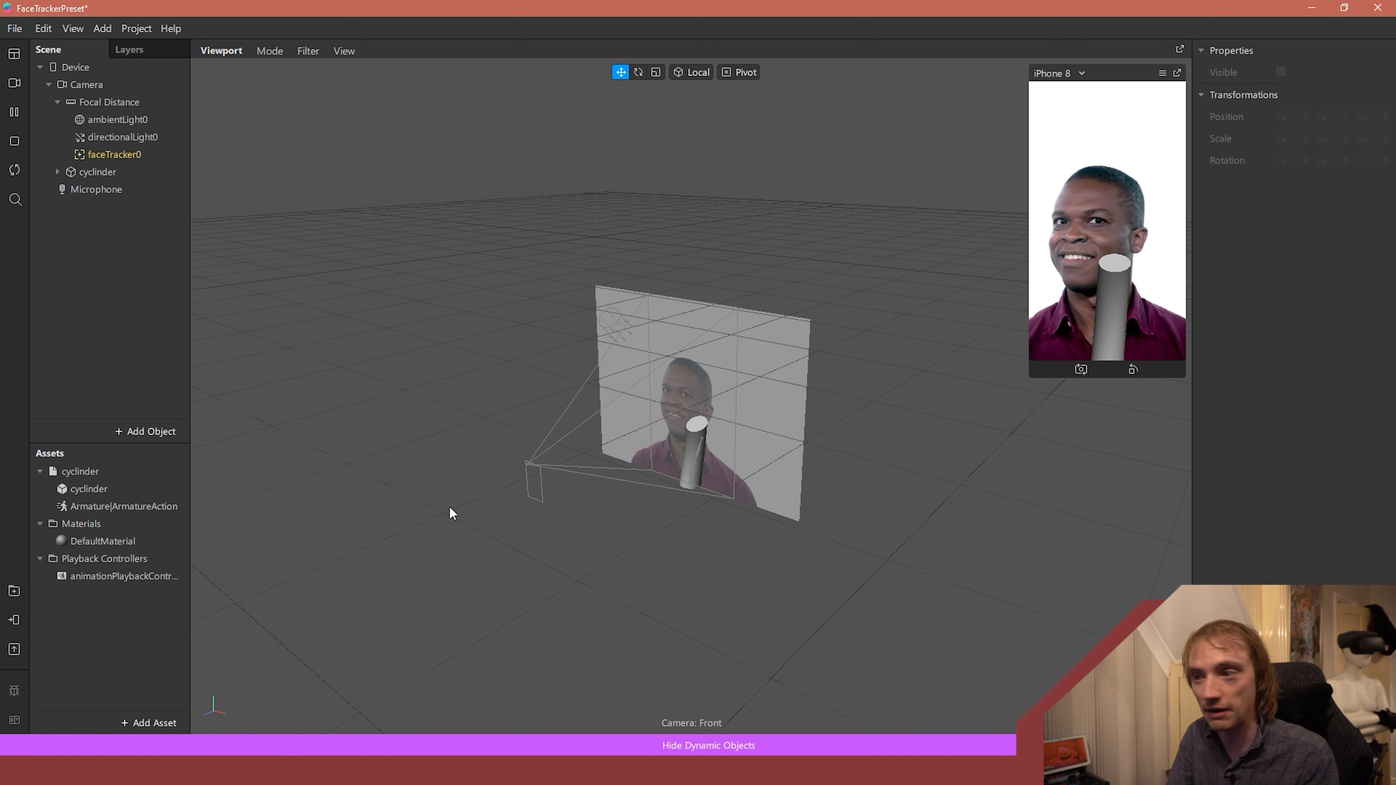
pyautogui.click(138, 580)
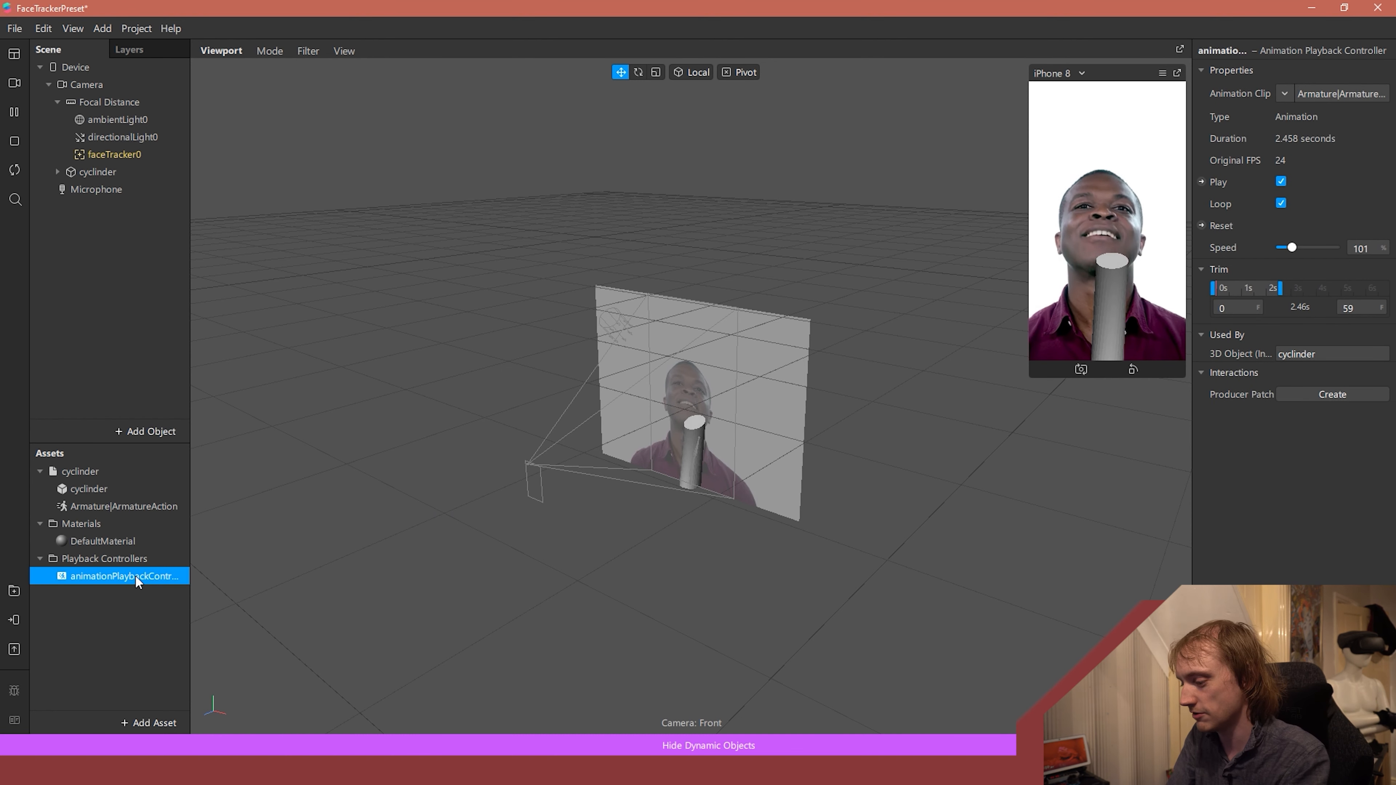
pyautogui.press('Delete')
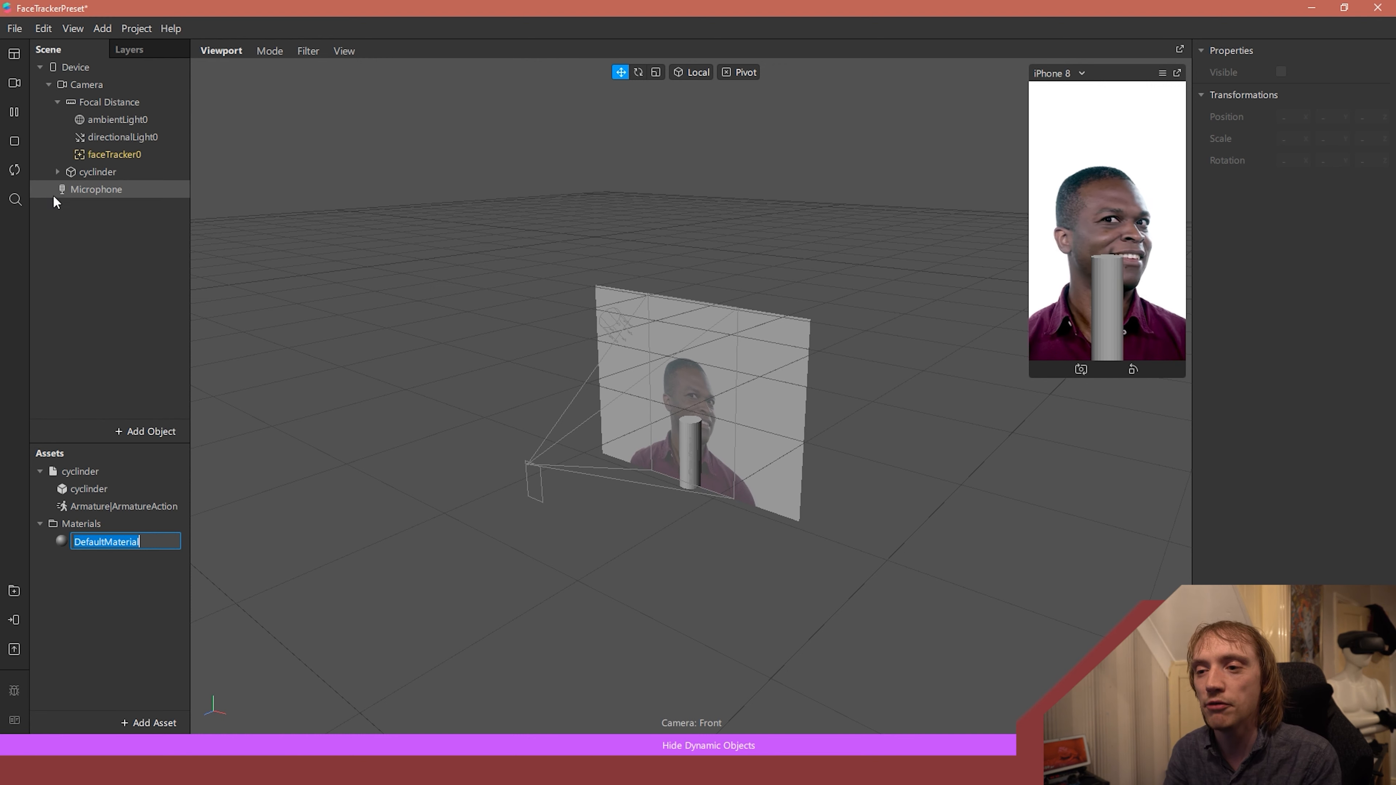
# - Expand the cyclinder object's armature and skeleton down to bone3 and examine the bones inside the cylinder up close
pyautogui.click(57, 172)
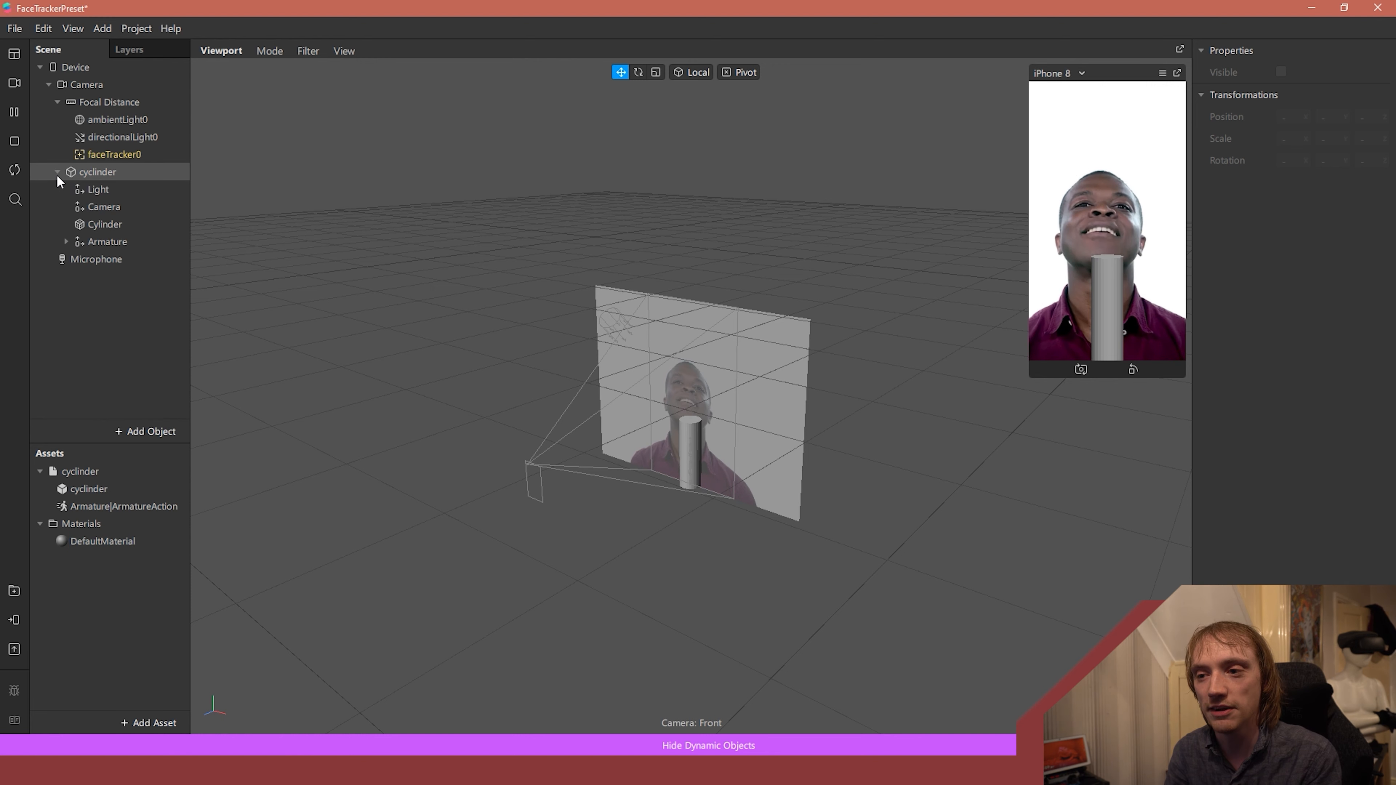
pyautogui.click(65, 241)
pyautogui.click(75, 259)
pyautogui.click(83, 276)
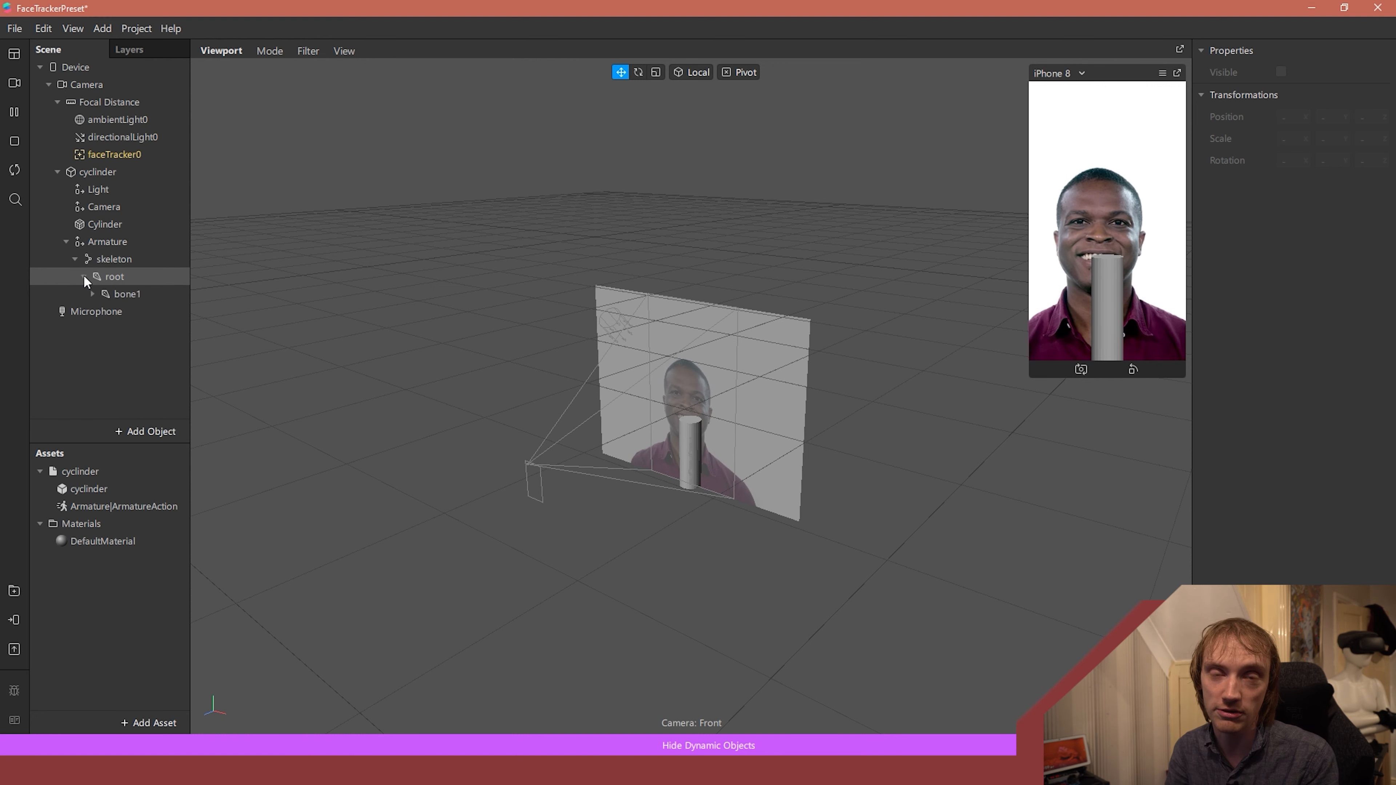
pyautogui.click(93, 294)
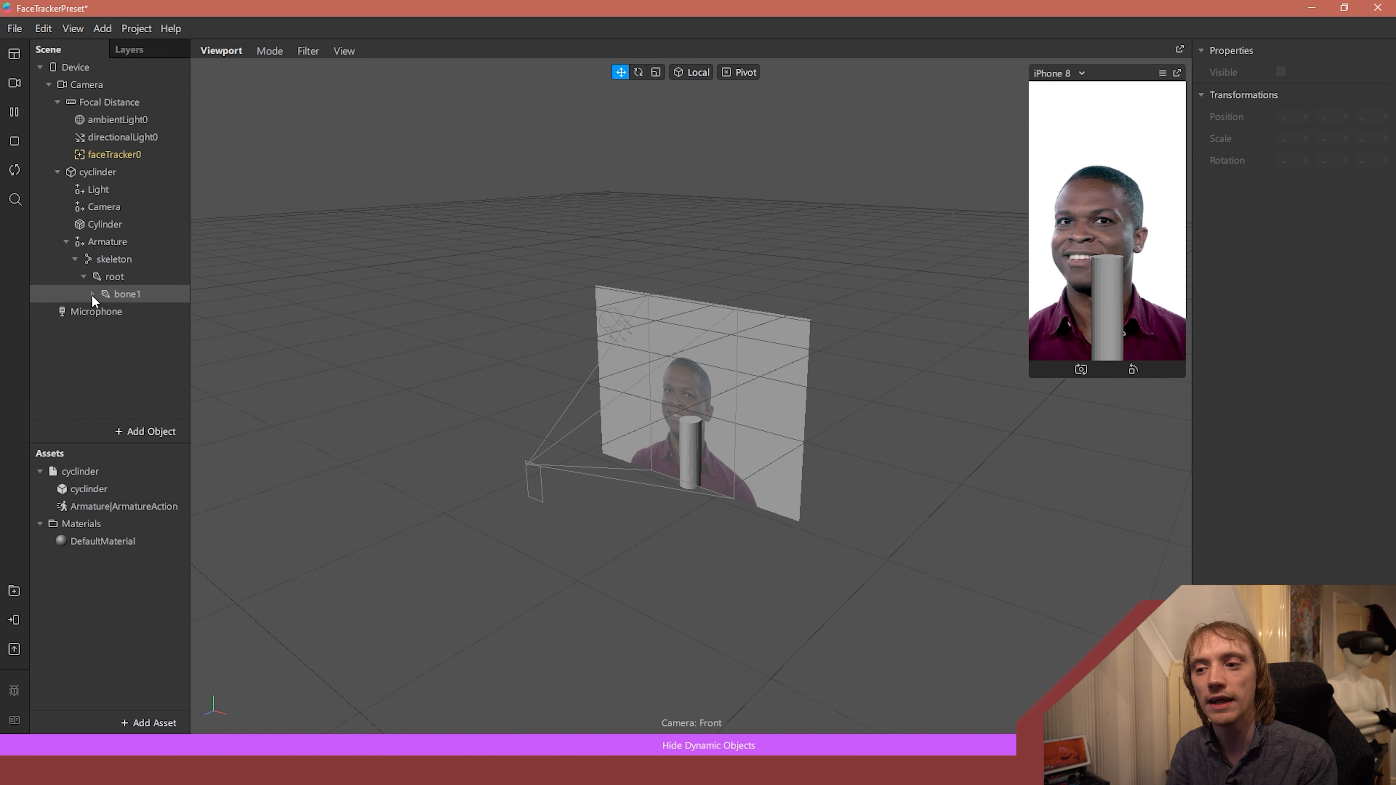
pyautogui.click(102, 311)
pyautogui.click(109, 327)
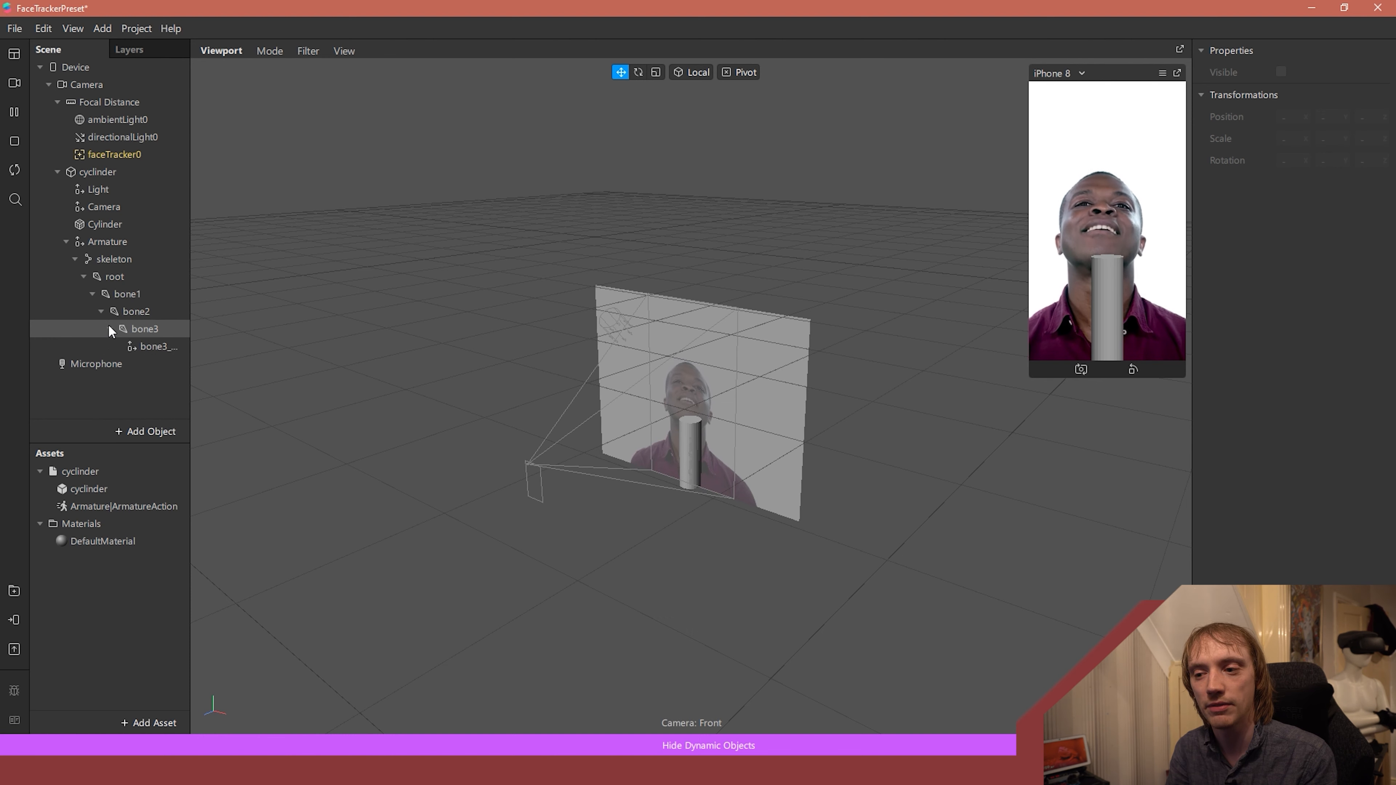
pyautogui.scroll(8, 761, 404)
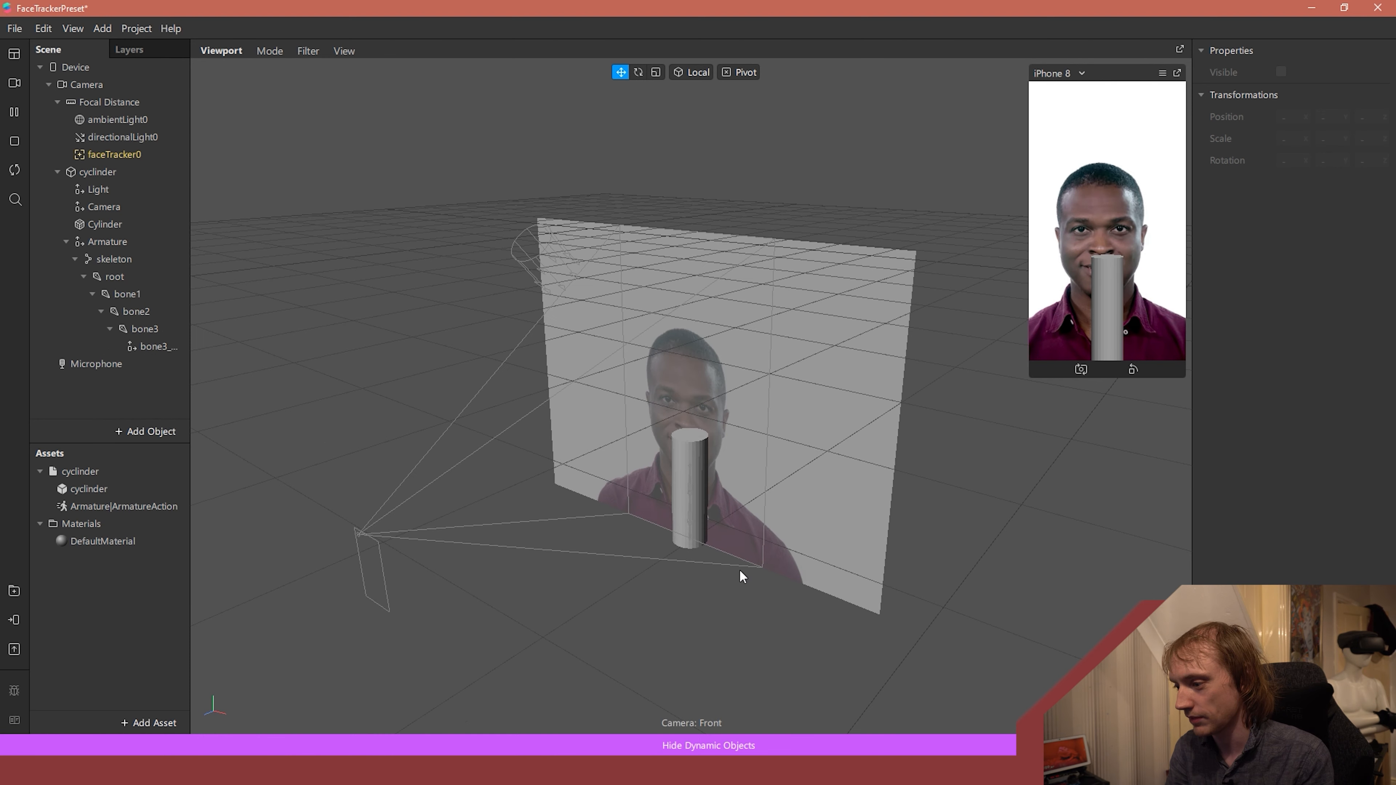
pyautogui.scroll(8, 806, 423)
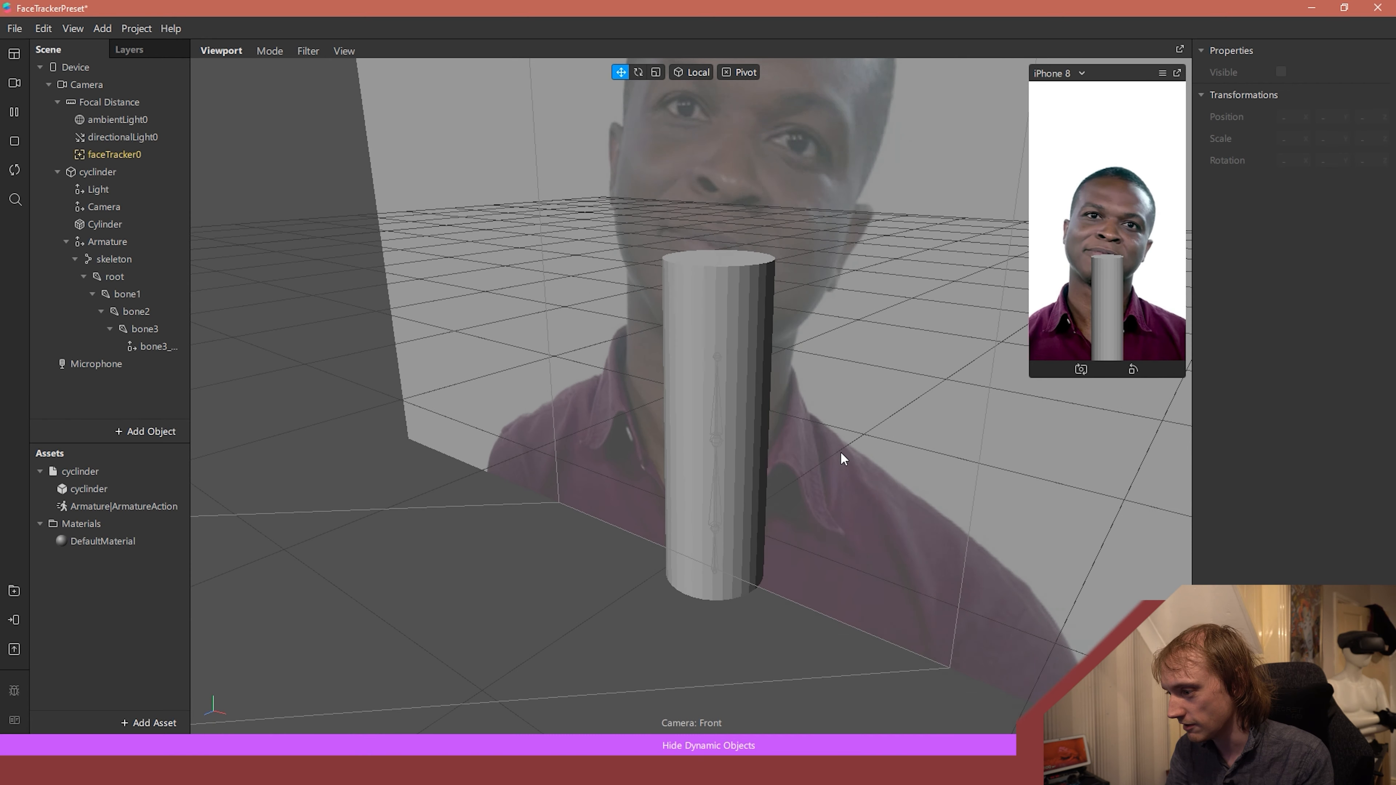
pyautogui.scroll(8, 890, 322)
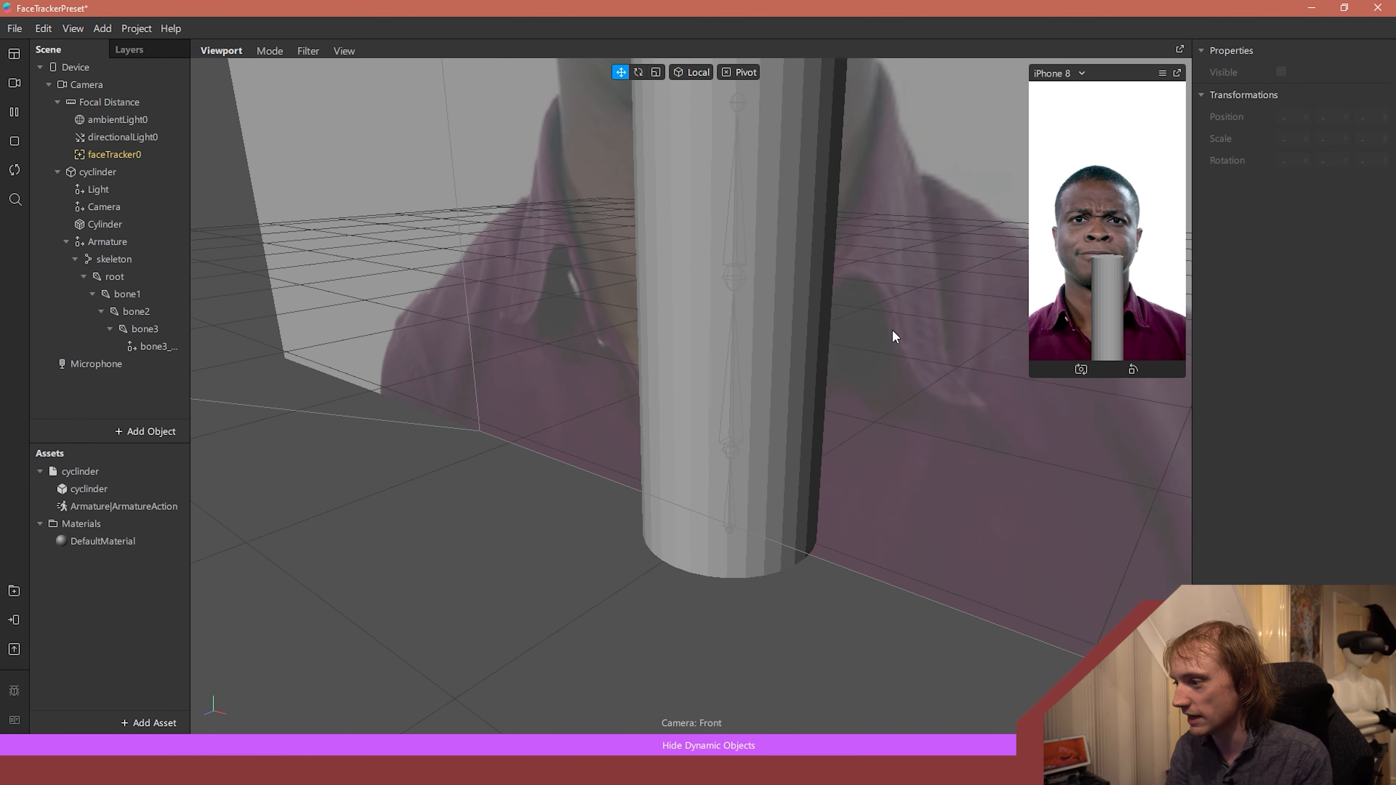
# - Set the diffuse color of DefaultMaterial to purple #784dcc
pyautogui.click(89, 547)
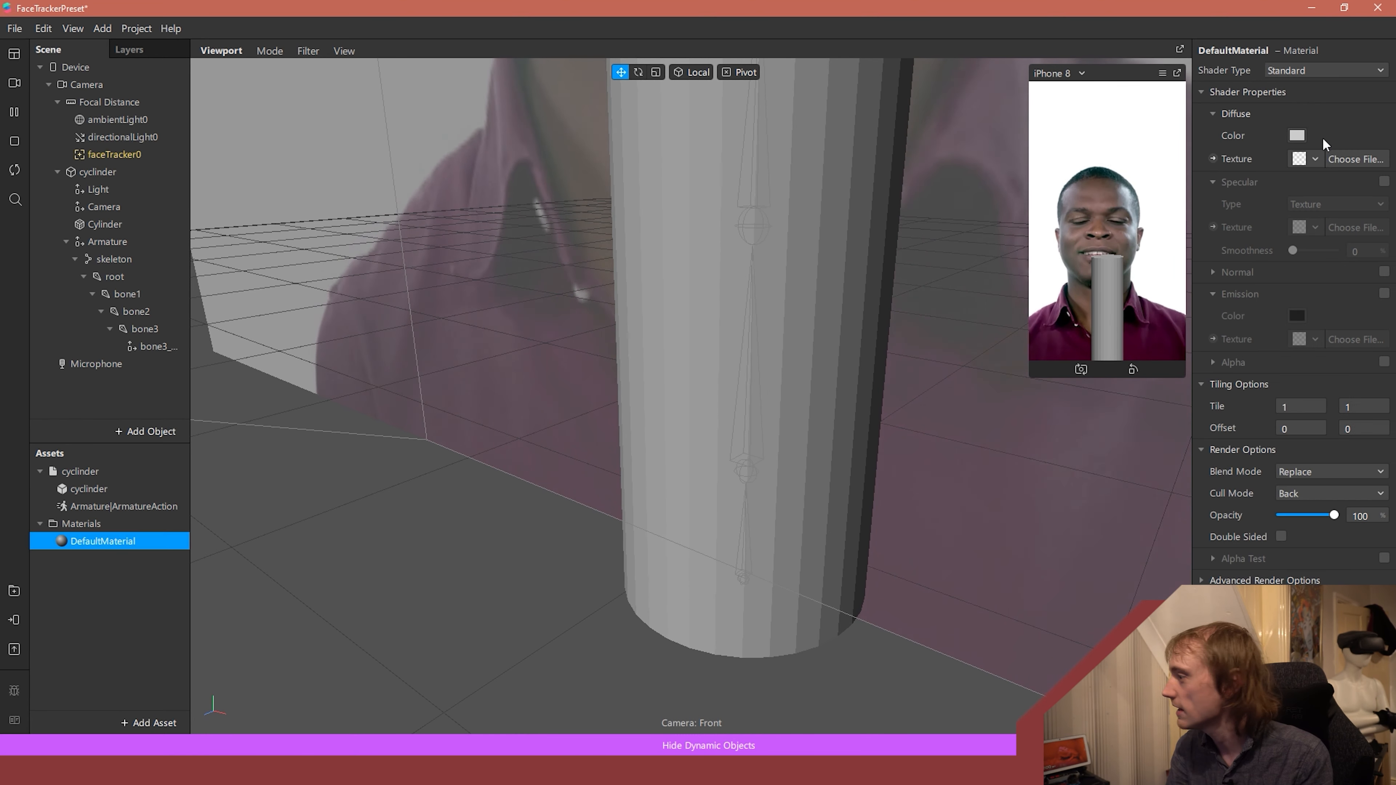
pyautogui.click(1297, 136)
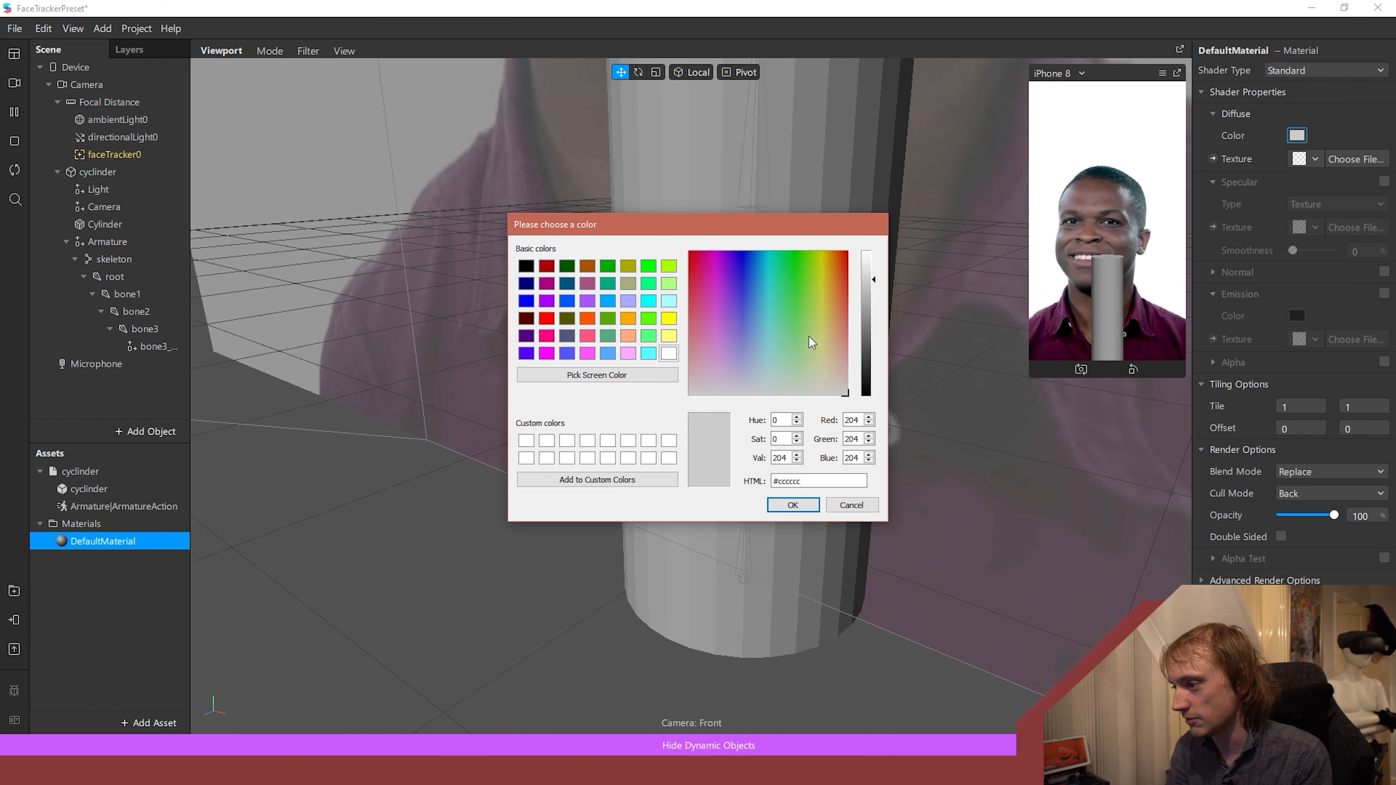
pyautogui.click(732, 306)
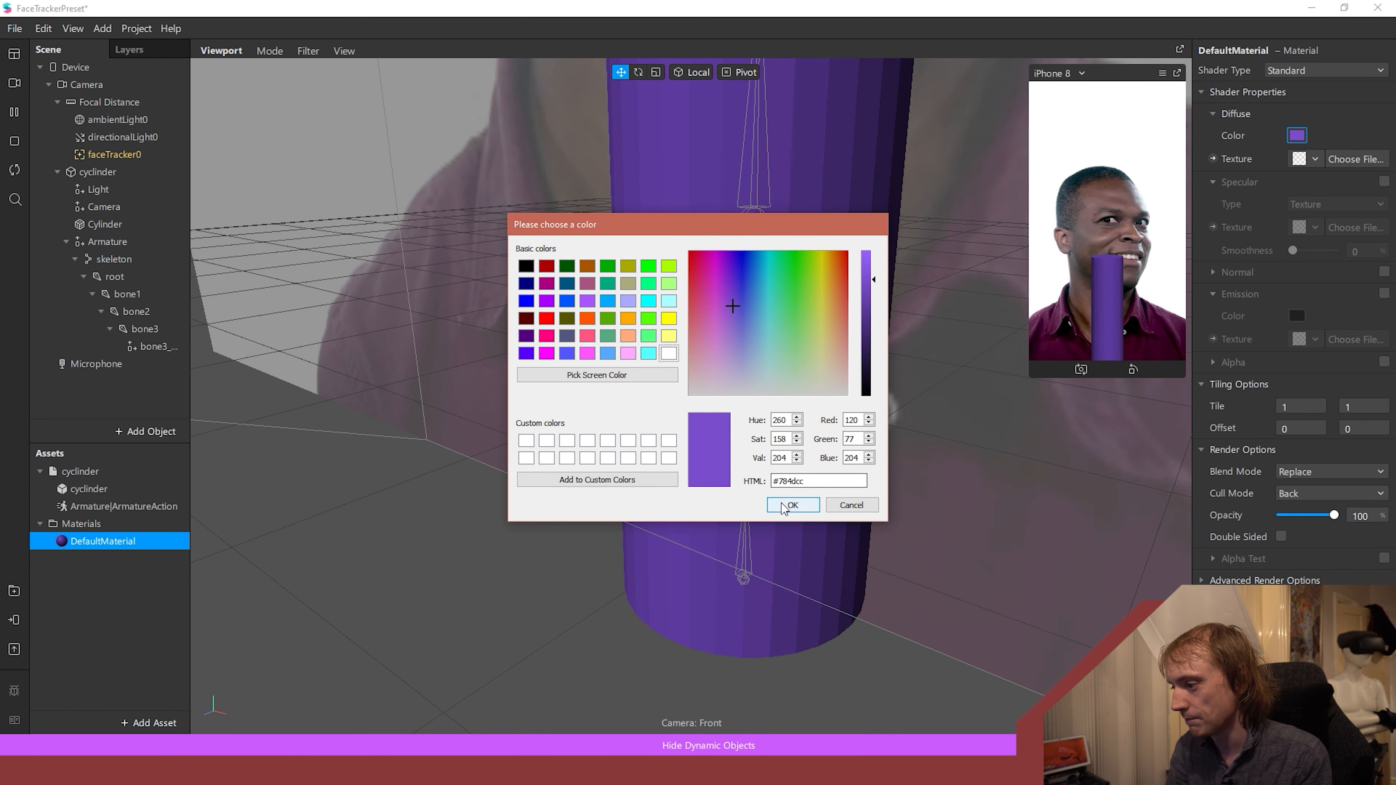
pyautogui.click(791, 505)
# - Rotate the bone2 joint to about 37 degrees on X and -18 degrees on Z, bending the upper part of the cylinder
pyautogui.scroll(-5, 901, 297)
pyautogui.moveTo(869, 277); pyautogui.dragTo(811, 278, button='middle')
pyautogui.scroll(-3, 800, 308)
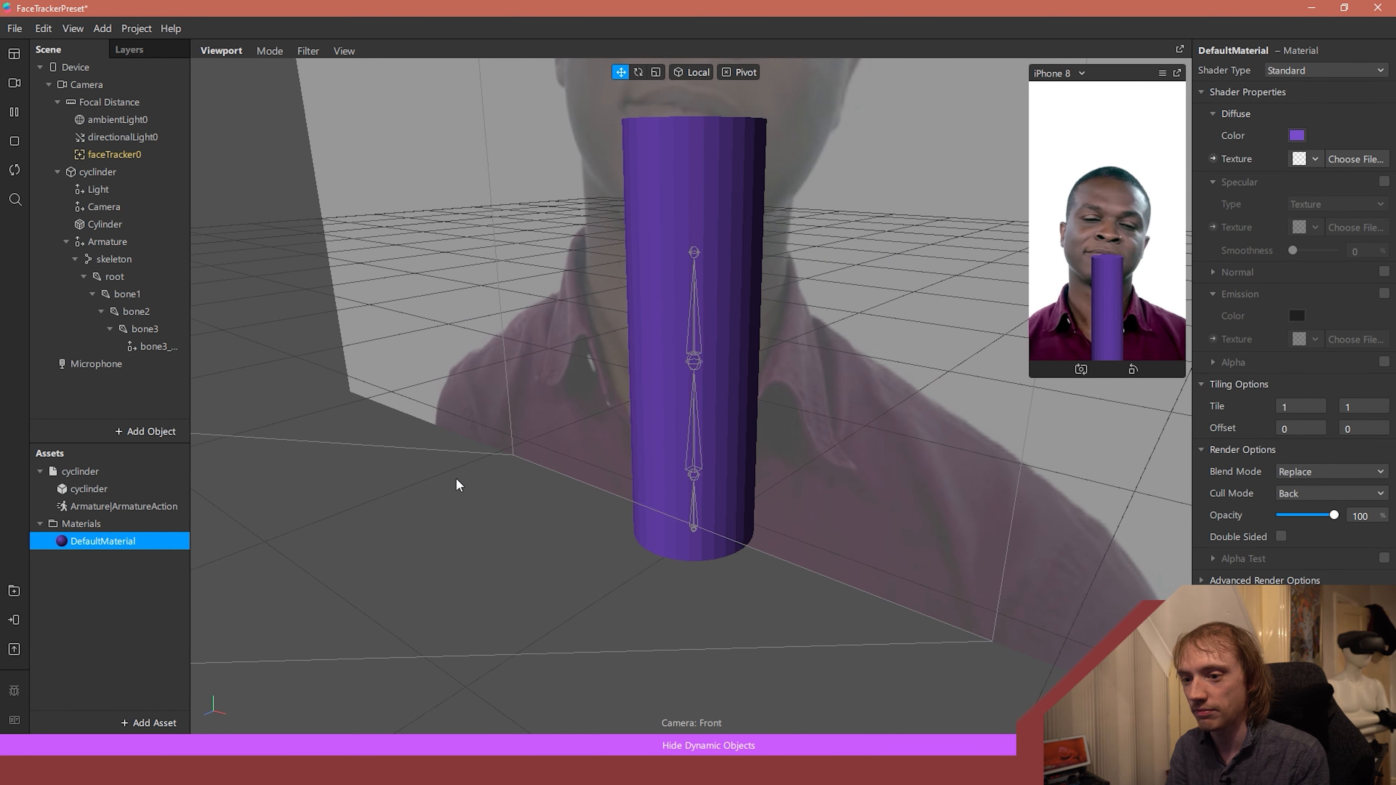
pyautogui.click(156, 346)
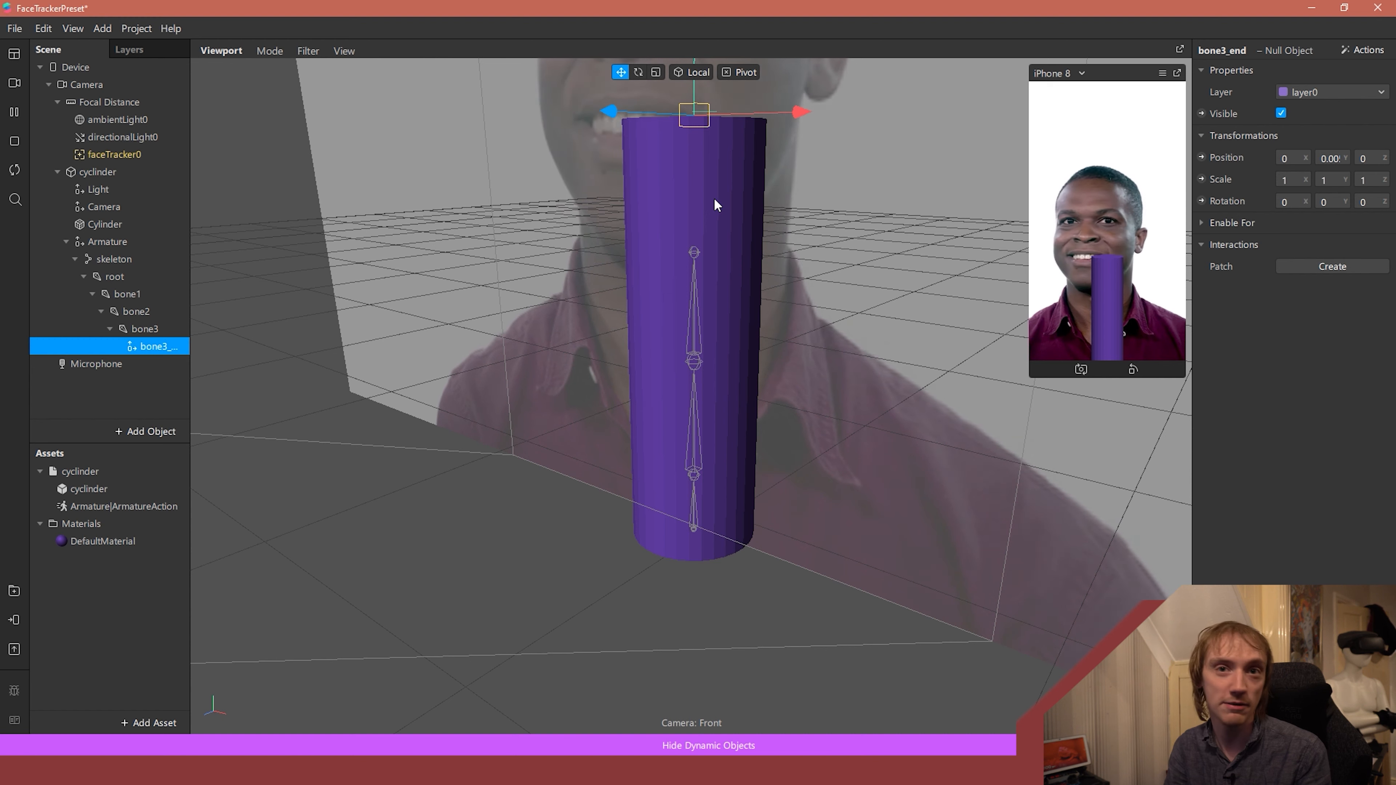
pyautogui.click(694, 407)
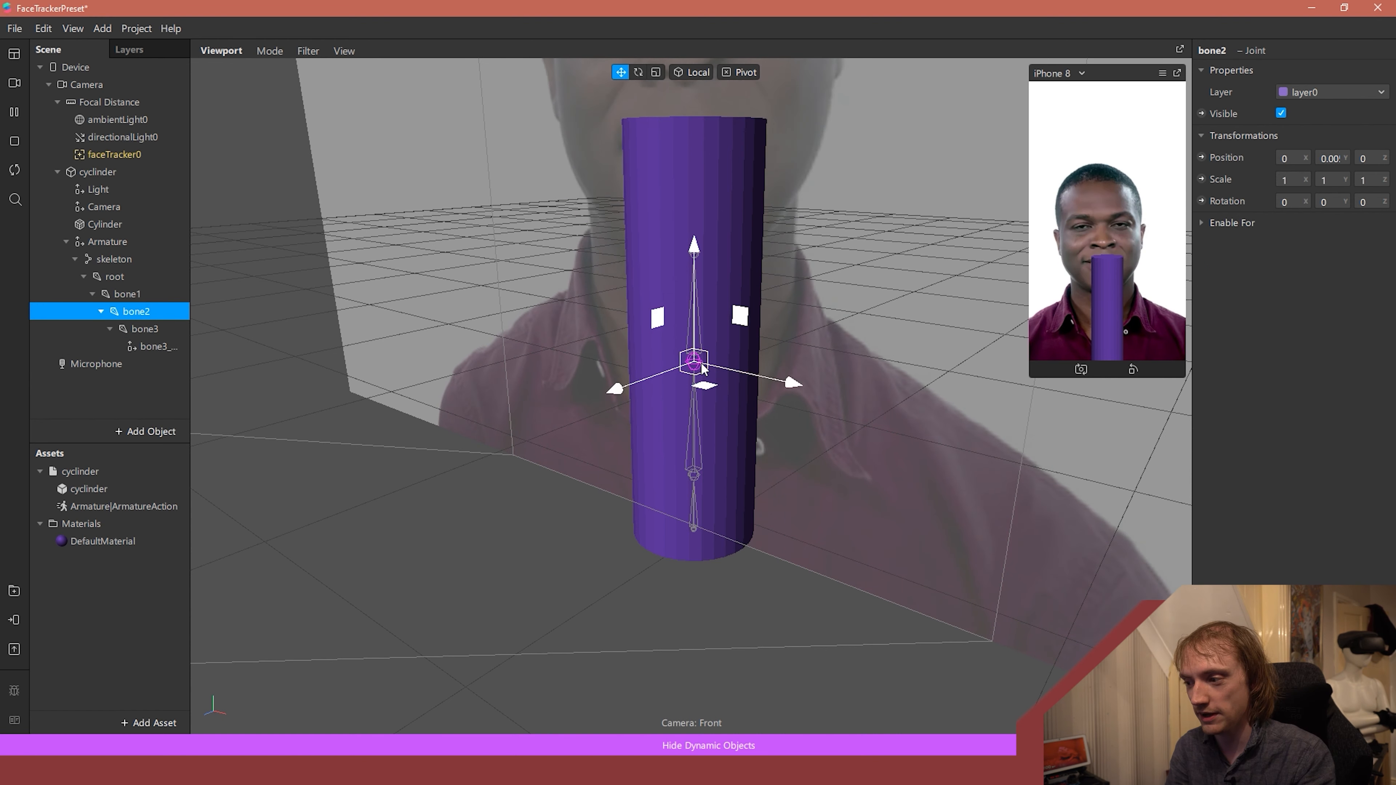
pyautogui.press('e')
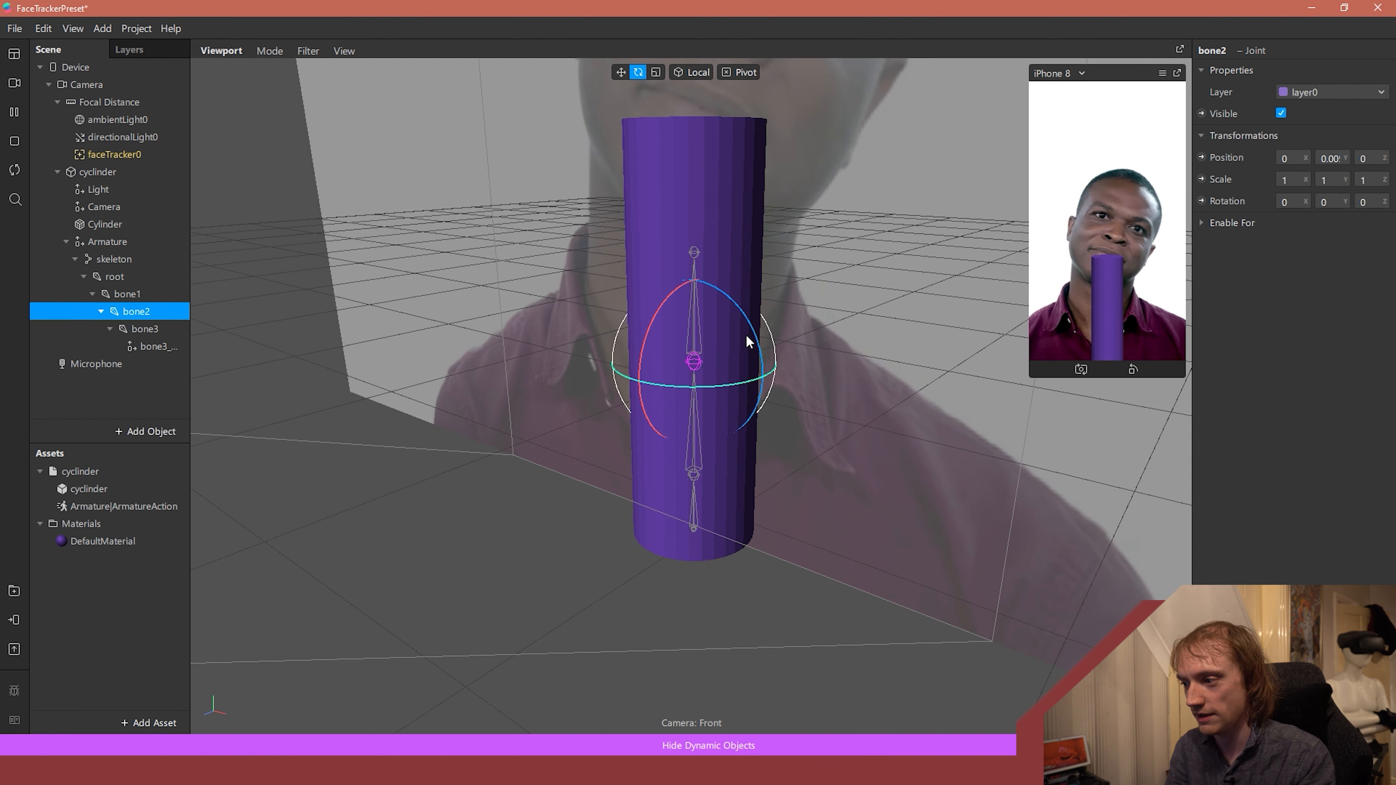
pyautogui.moveTo(754, 342); pyautogui.dragTo(657, 331)
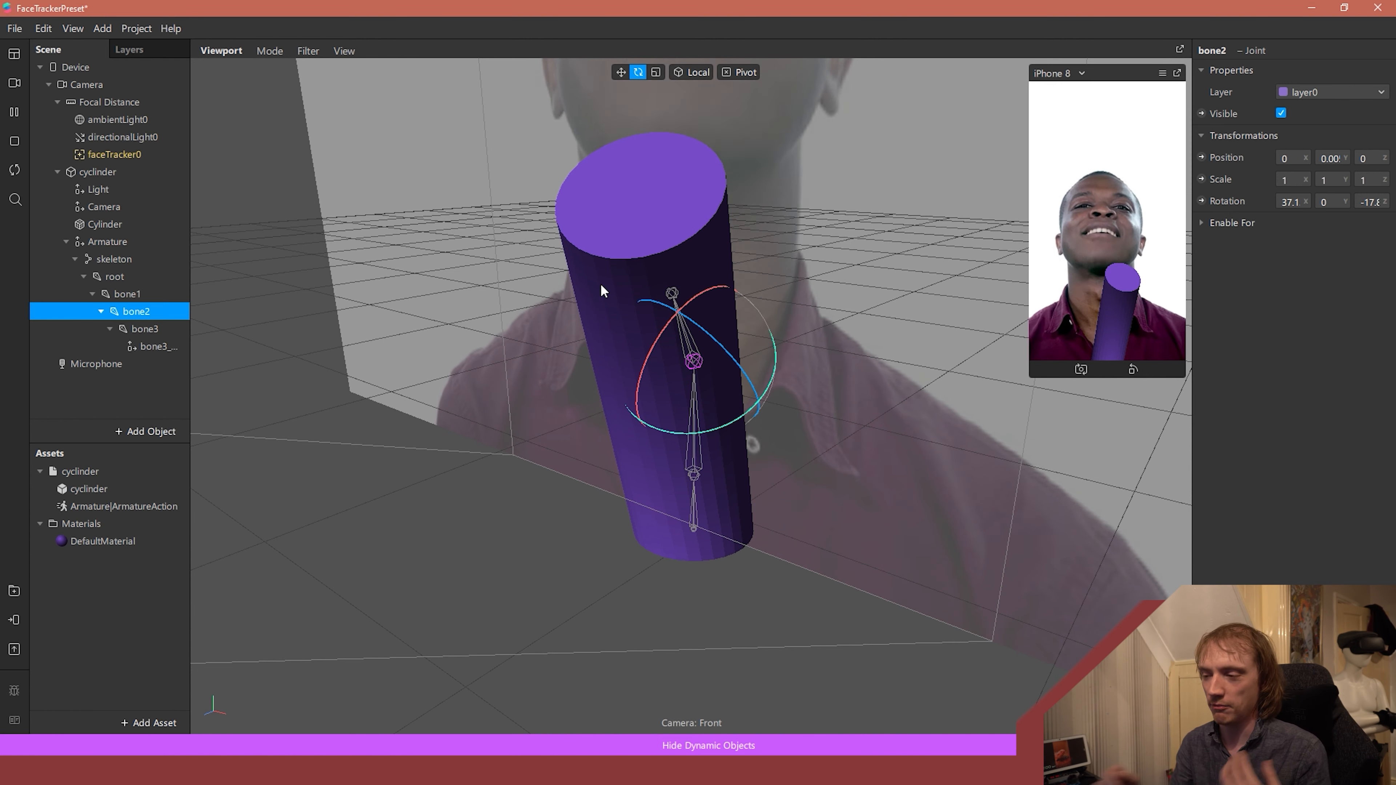
# - Show the Patch Editor, add a Loop Animation patch and place it with free space for more patches beside it
pyautogui.click(80, 31)
pyautogui.click(118, 54)
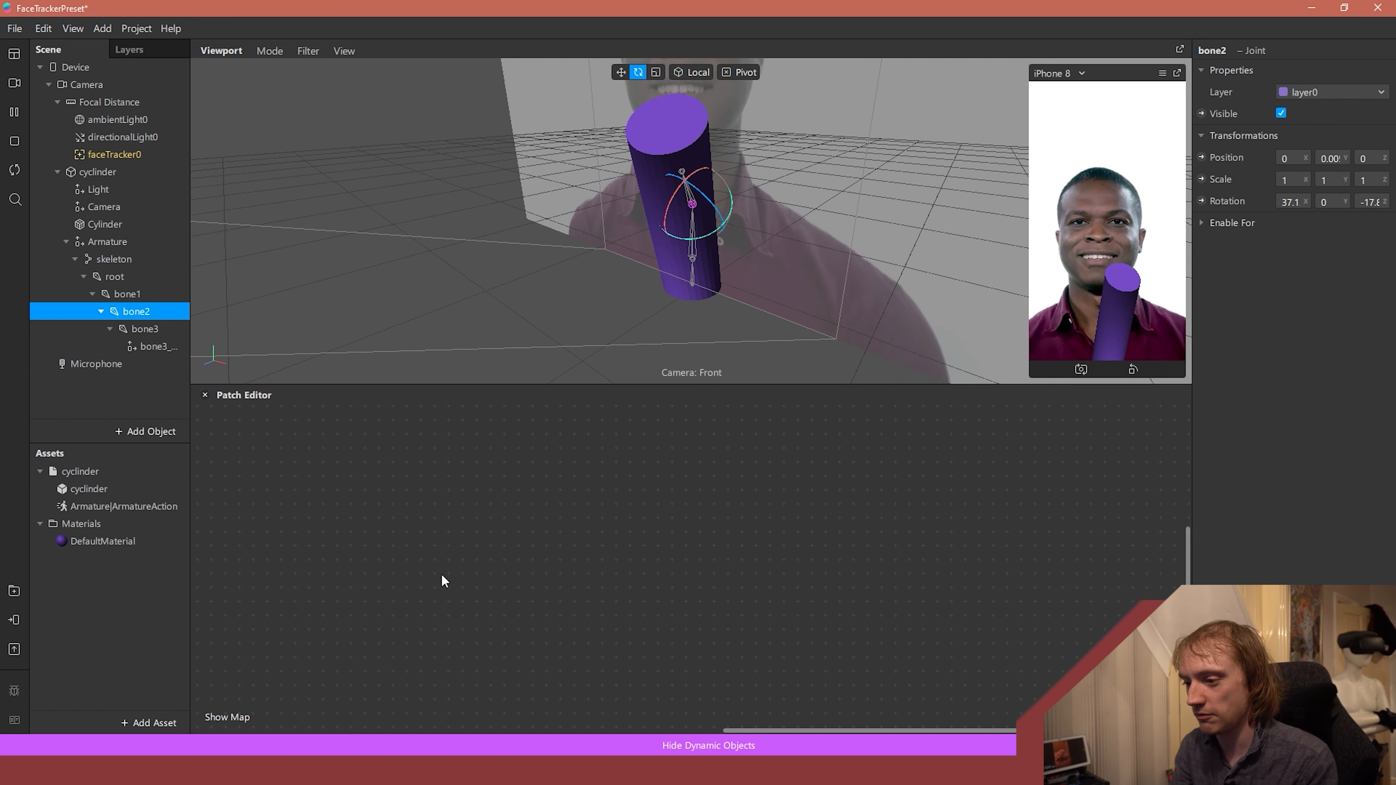
pyautogui.doubleClick(460, 532)
pyautogui.write('loop')
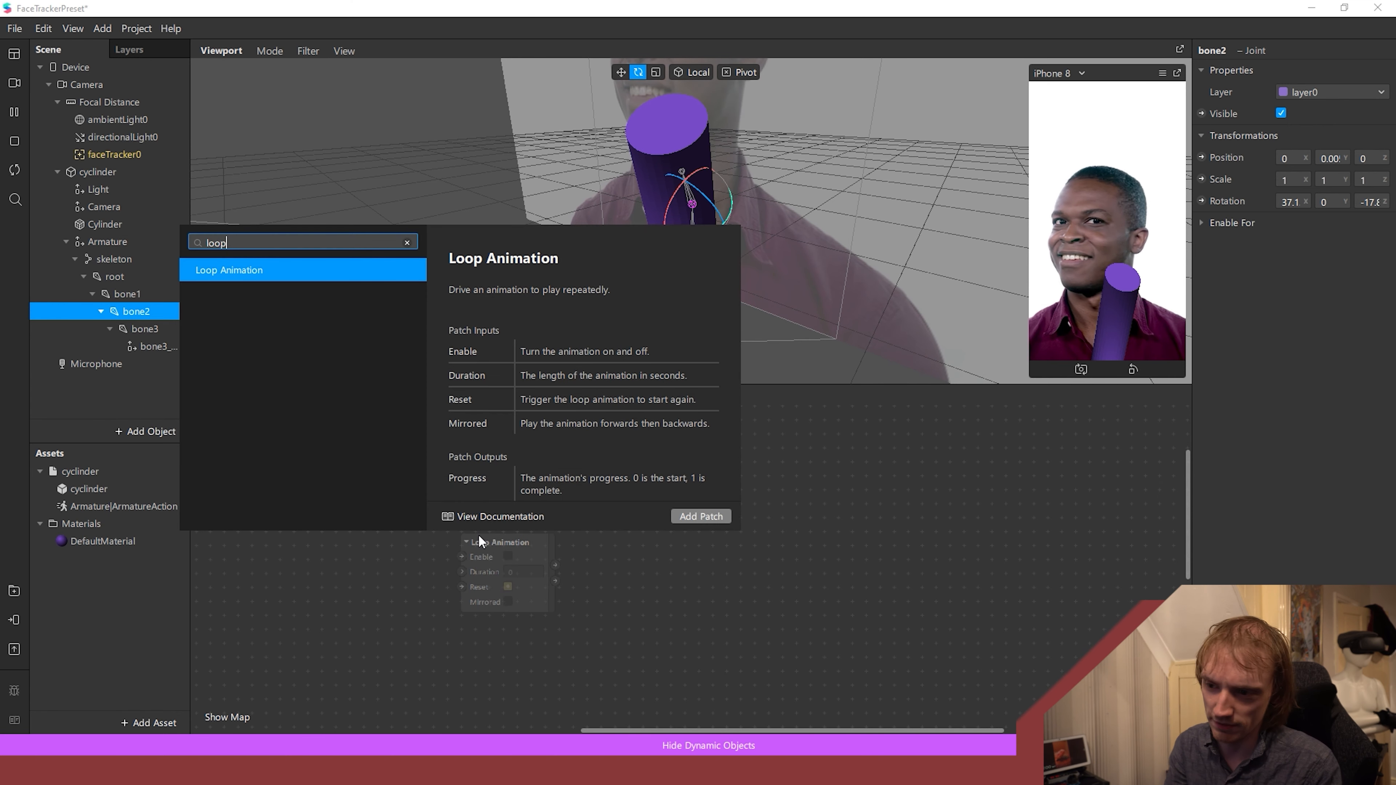
pyautogui.click(701, 515)
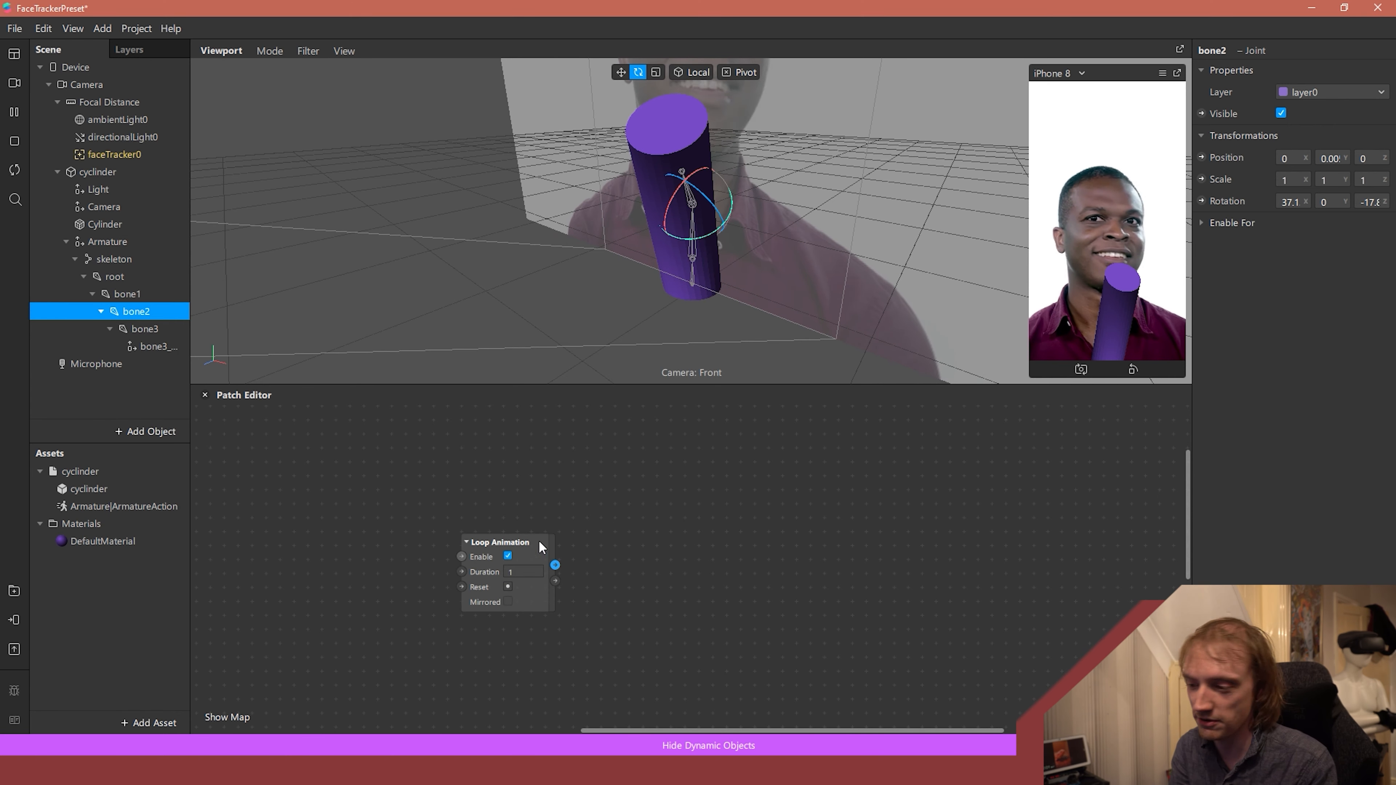
pyautogui.moveTo(538, 539); pyautogui.dragTo(471, 486)
# - Add a Transition patch whose Progress input is fed by the Loop Animation's Progress output
pyautogui.moveTo(539, 523); pyautogui.dragTo(661, 537)
pyautogui.write('transition')
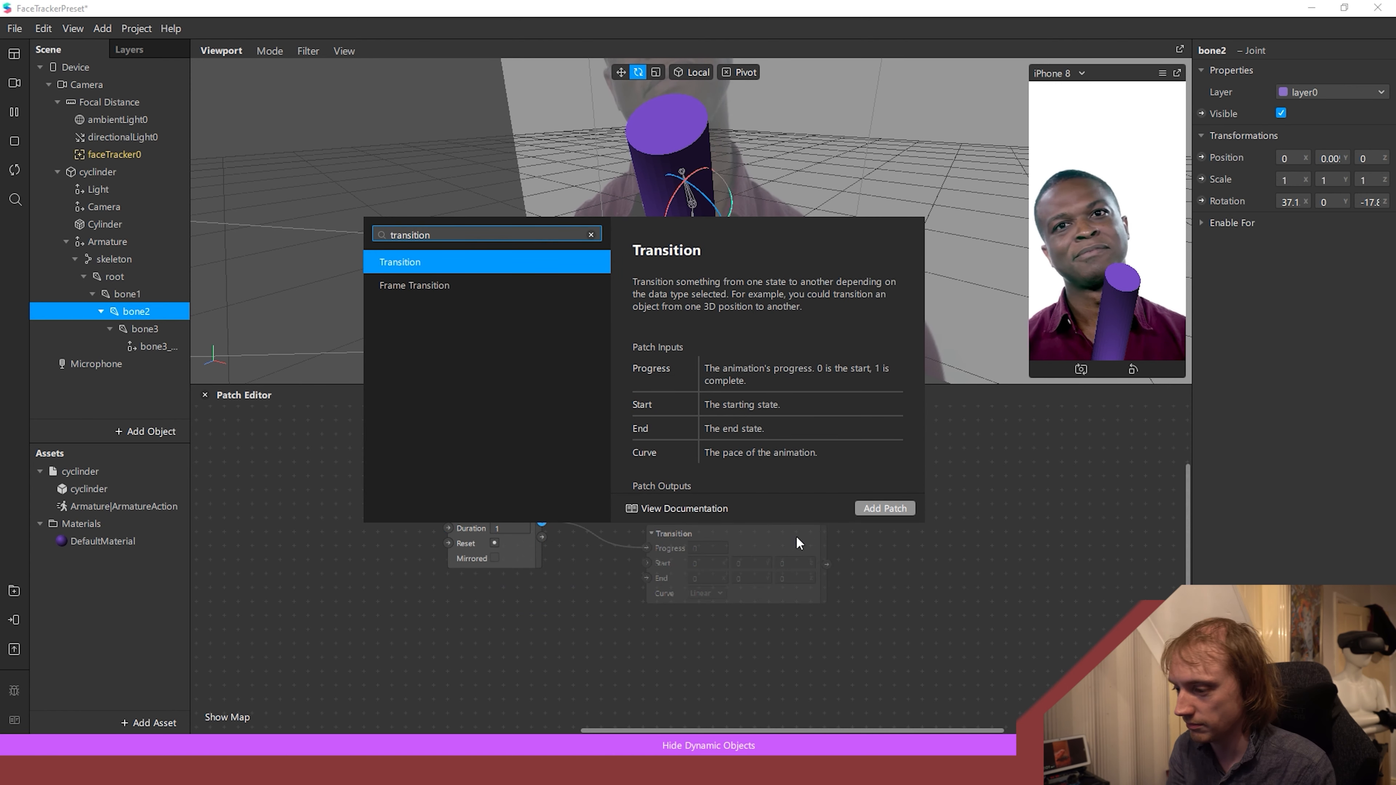
pyautogui.click(882, 509)
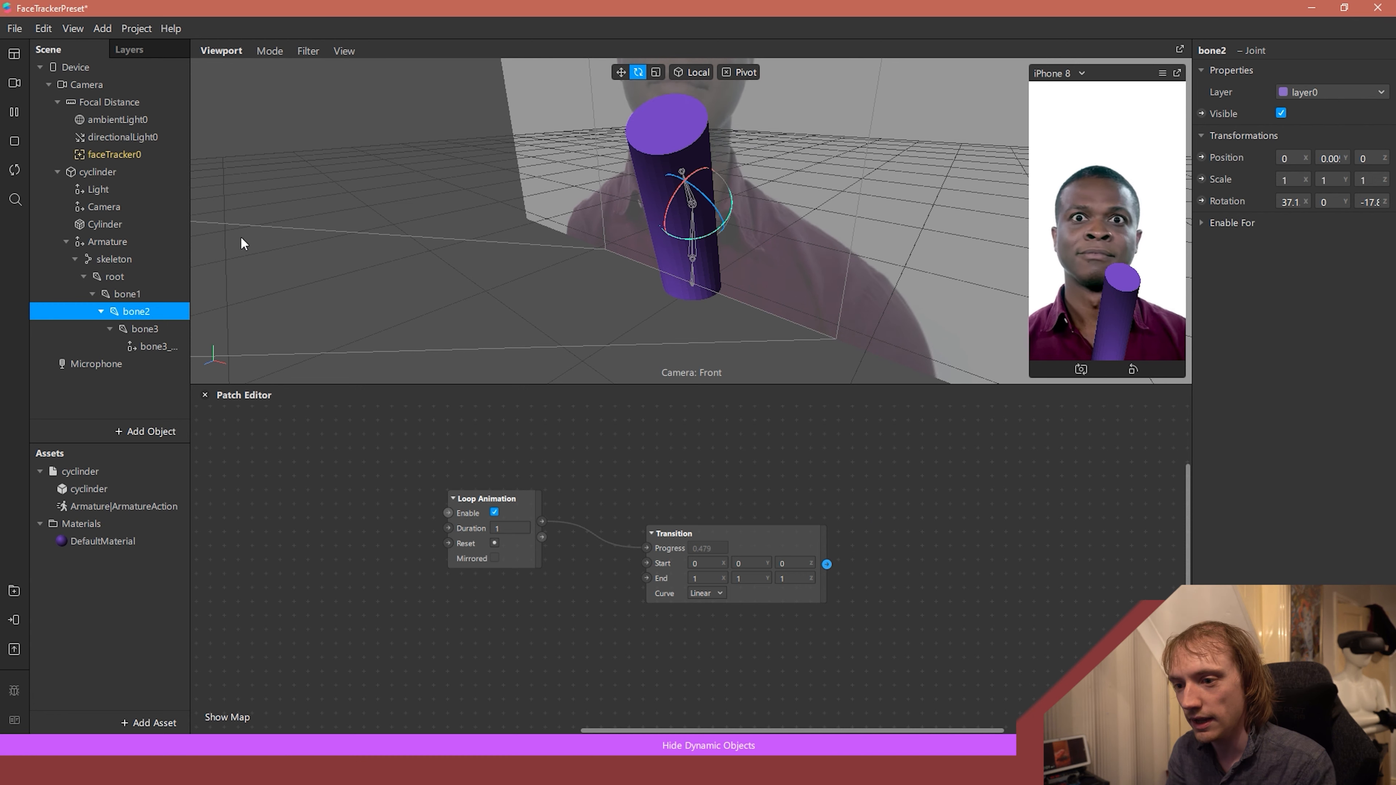
# - Create a patch for bone2's rotation and connect the Transition's output value to its 3D Rotation input
pyautogui.click(1201, 200)
pyautogui.moveTo(856, 583); pyautogui.dragTo(1056, 541)
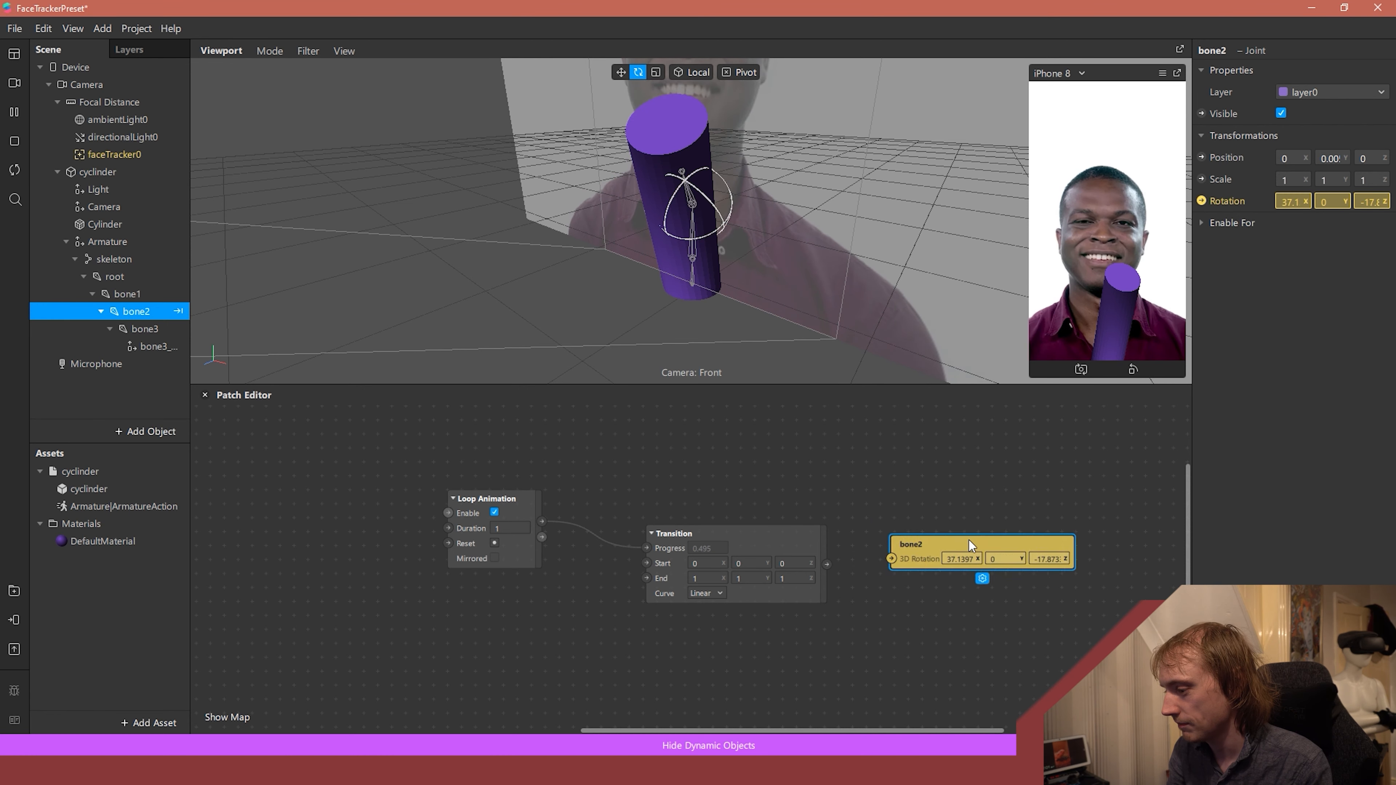
pyautogui.moveTo(827, 564); pyautogui.dragTo(892, 555)
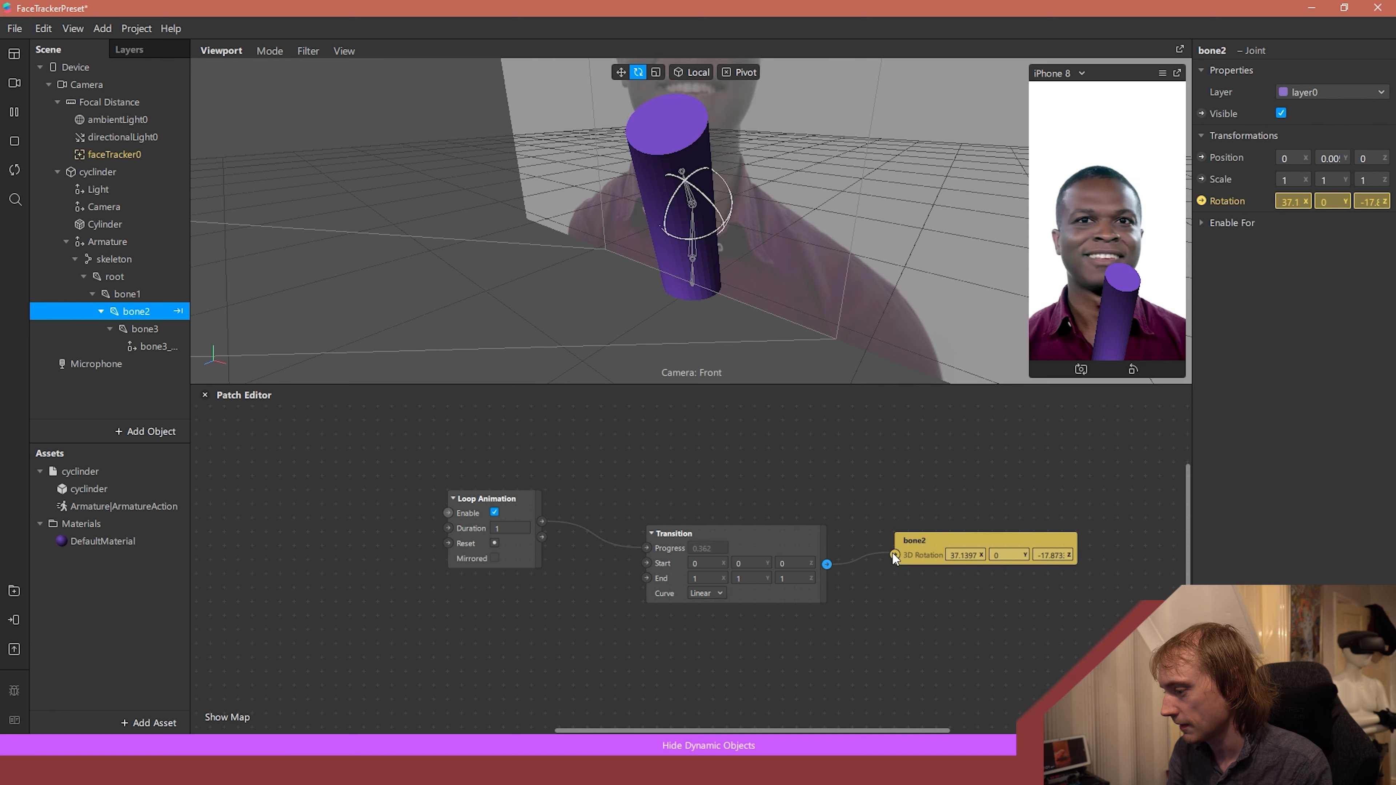
# - Set the Transition's End values to 0, 120 and 0 so that bone2 twists around Y
pyautogui.doubleClick(693, 578)
pyautogui.press('BackSpace')
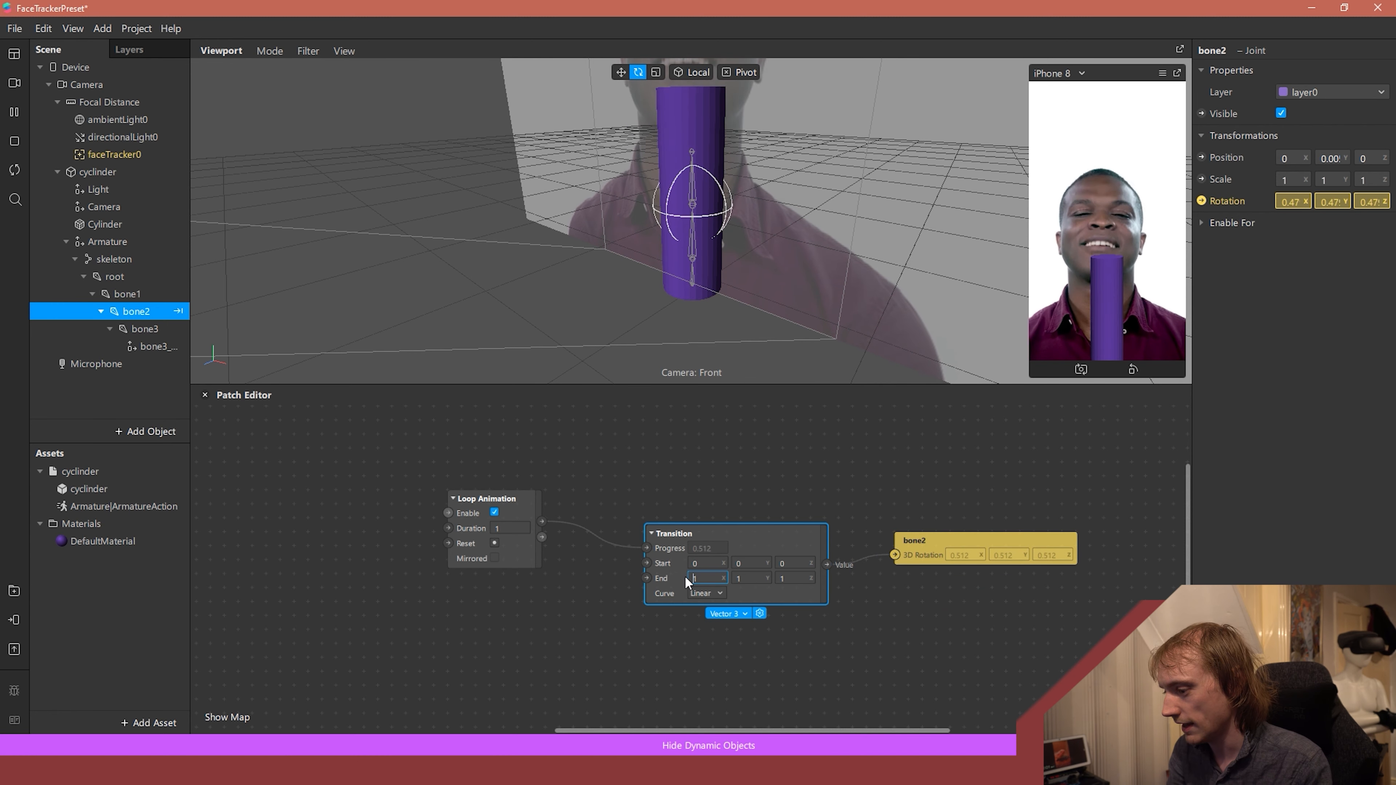
pyautogui.write('0')
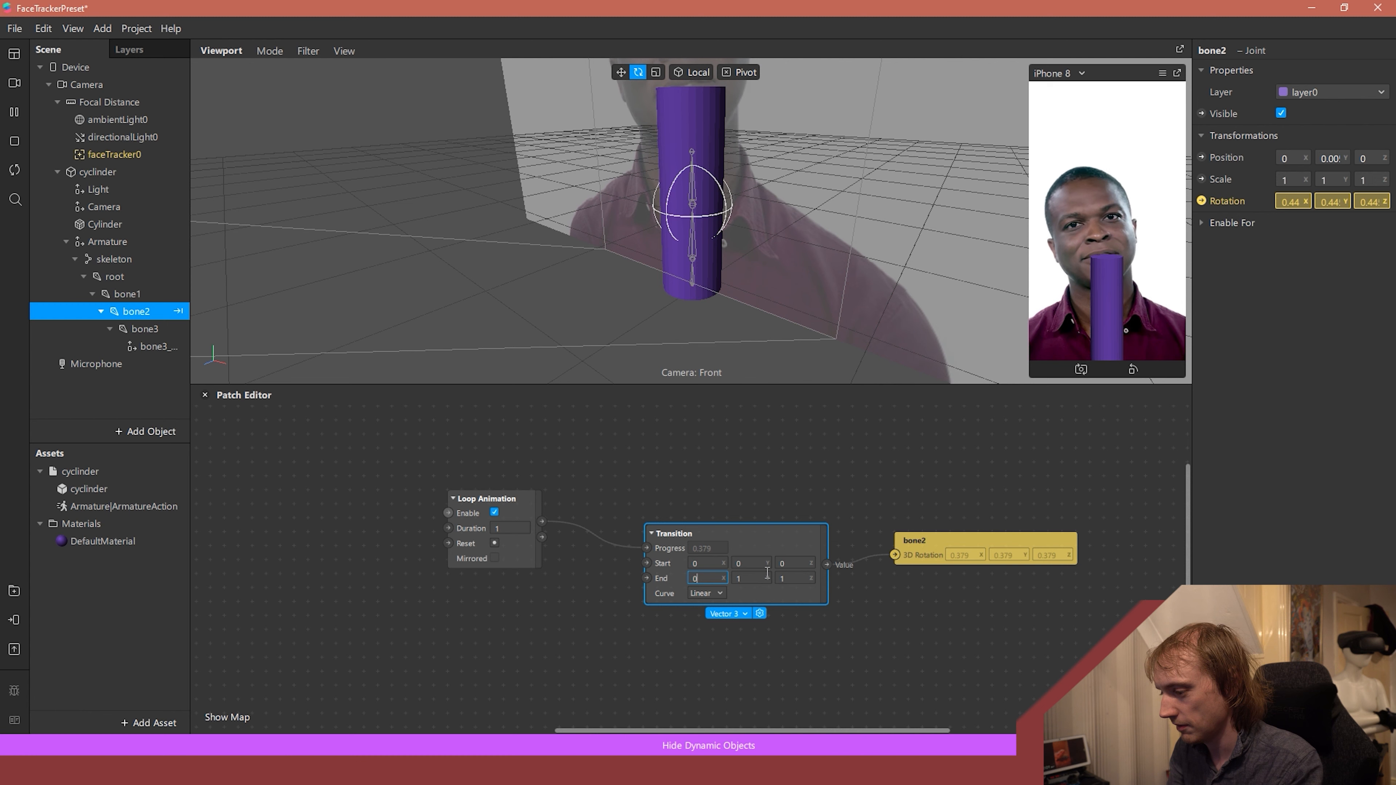
pyautogui.write('120')
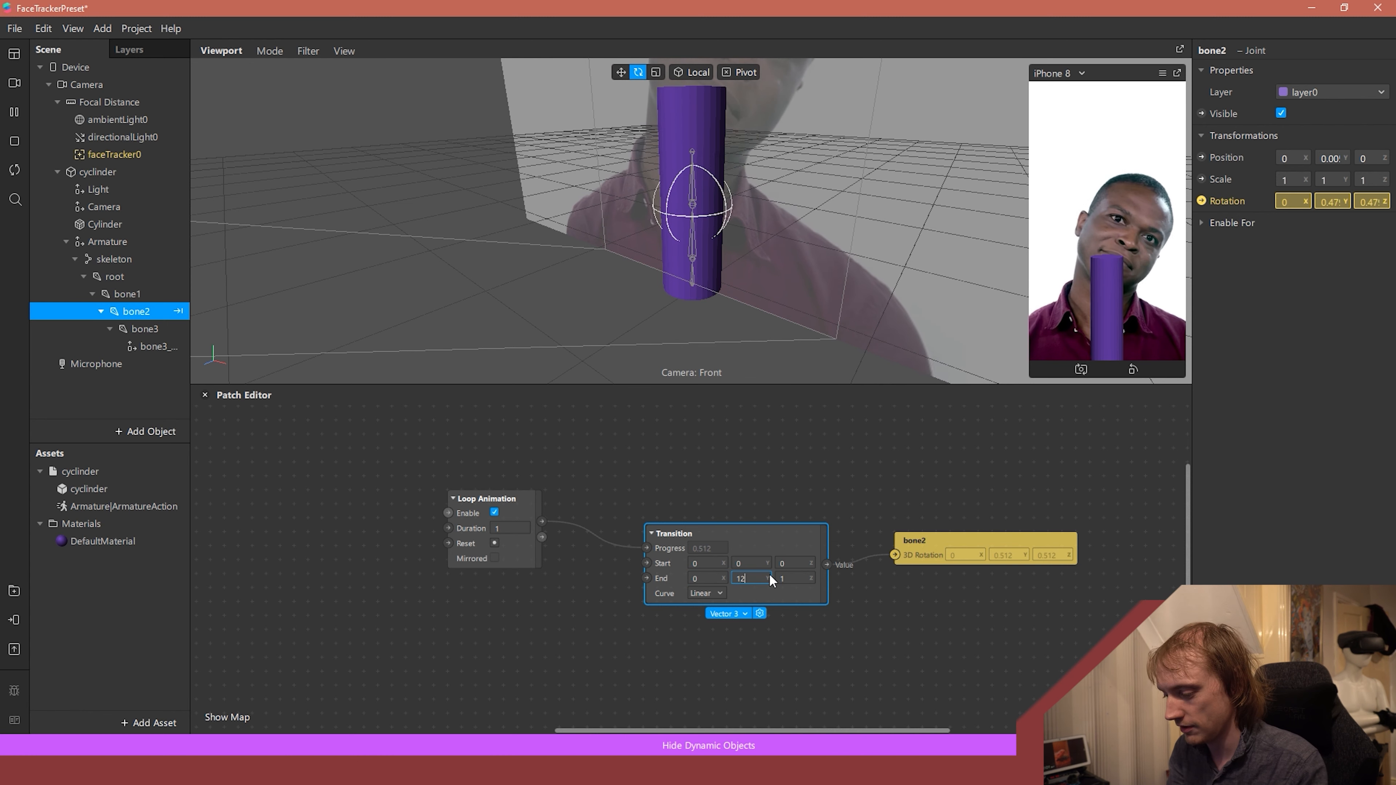
pyautogui.write('0')
pyautogui.press('Return')
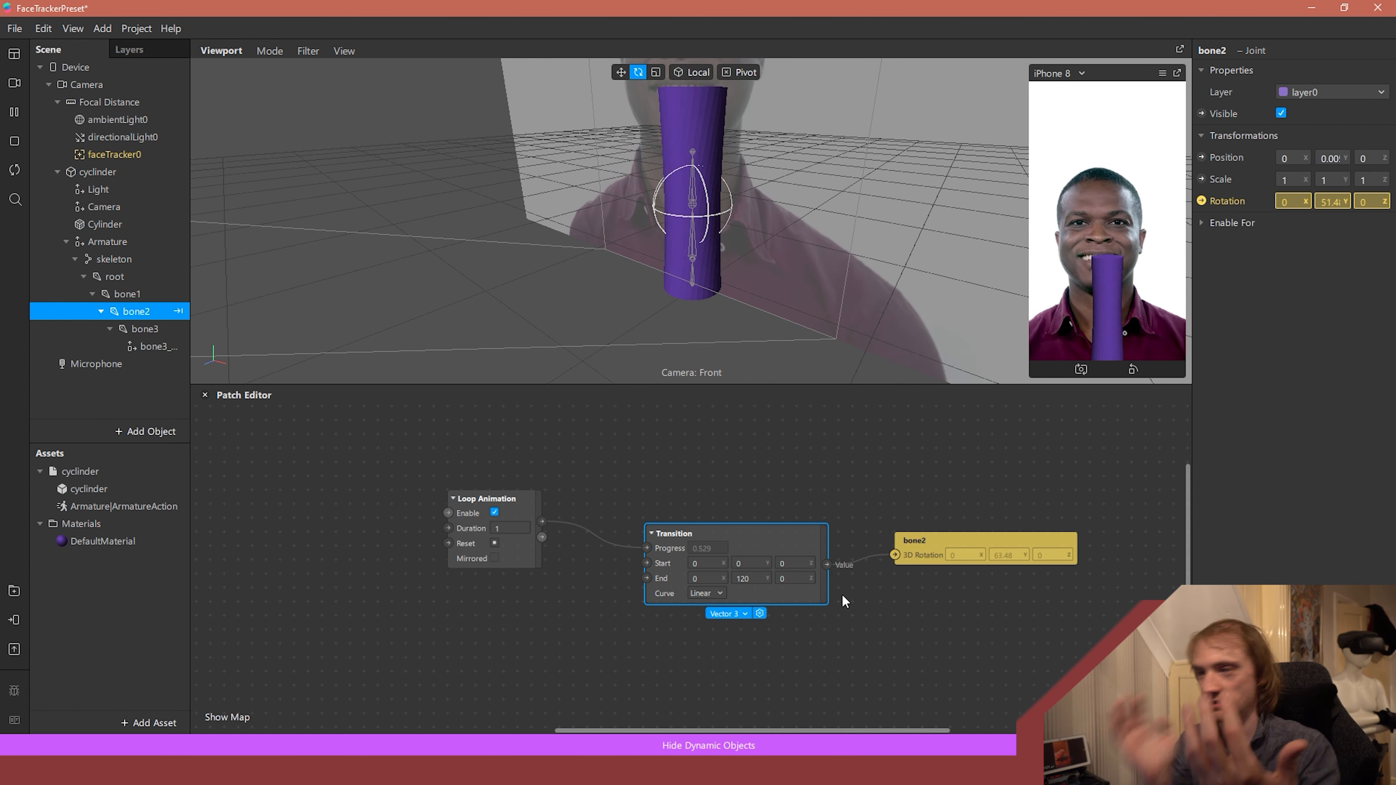
# - Set the Loop Animation to a mirrored duration of 10 and change the Transition's End to 400 on Y and 90 on Z
pyautogui.click(528, 529)
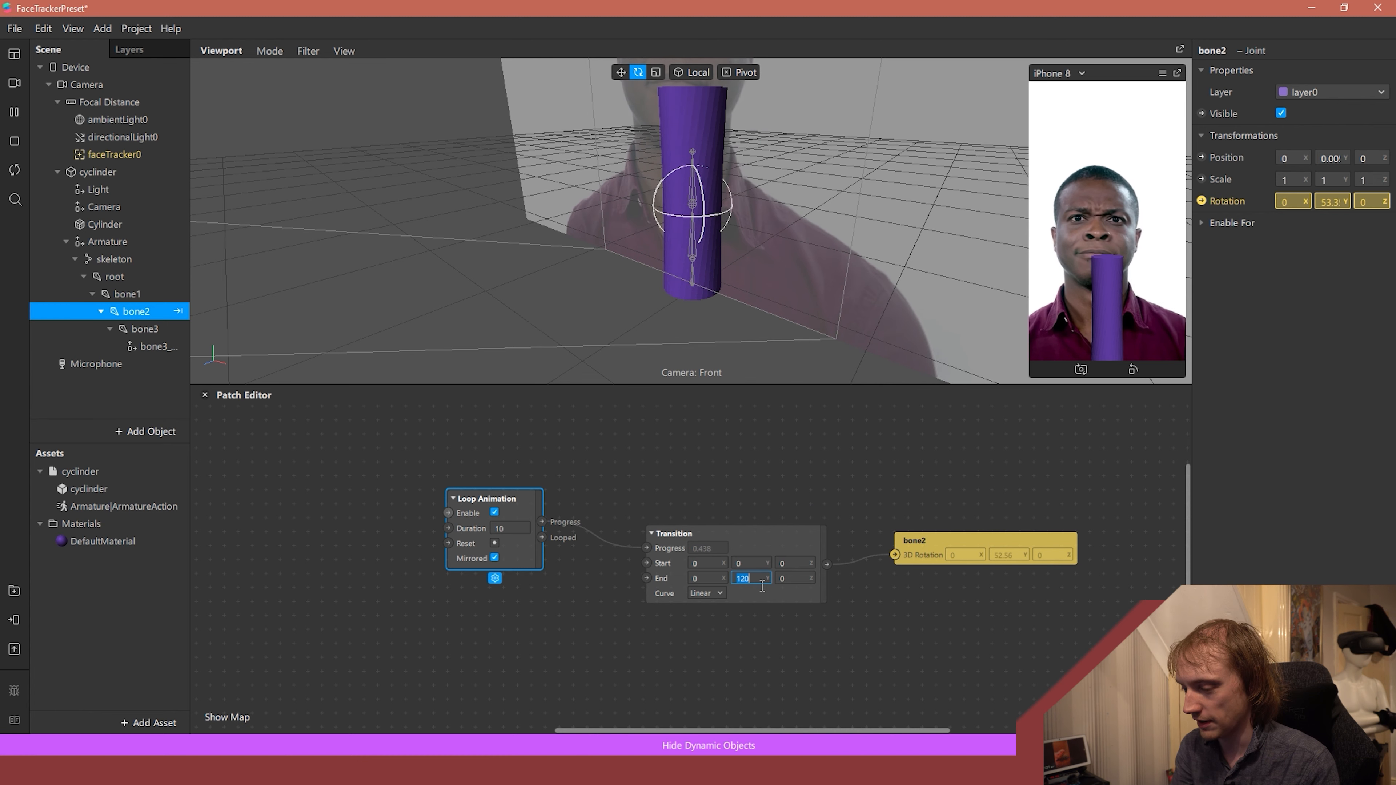
pyautogui.write('400')
pyautogui.press('Return')
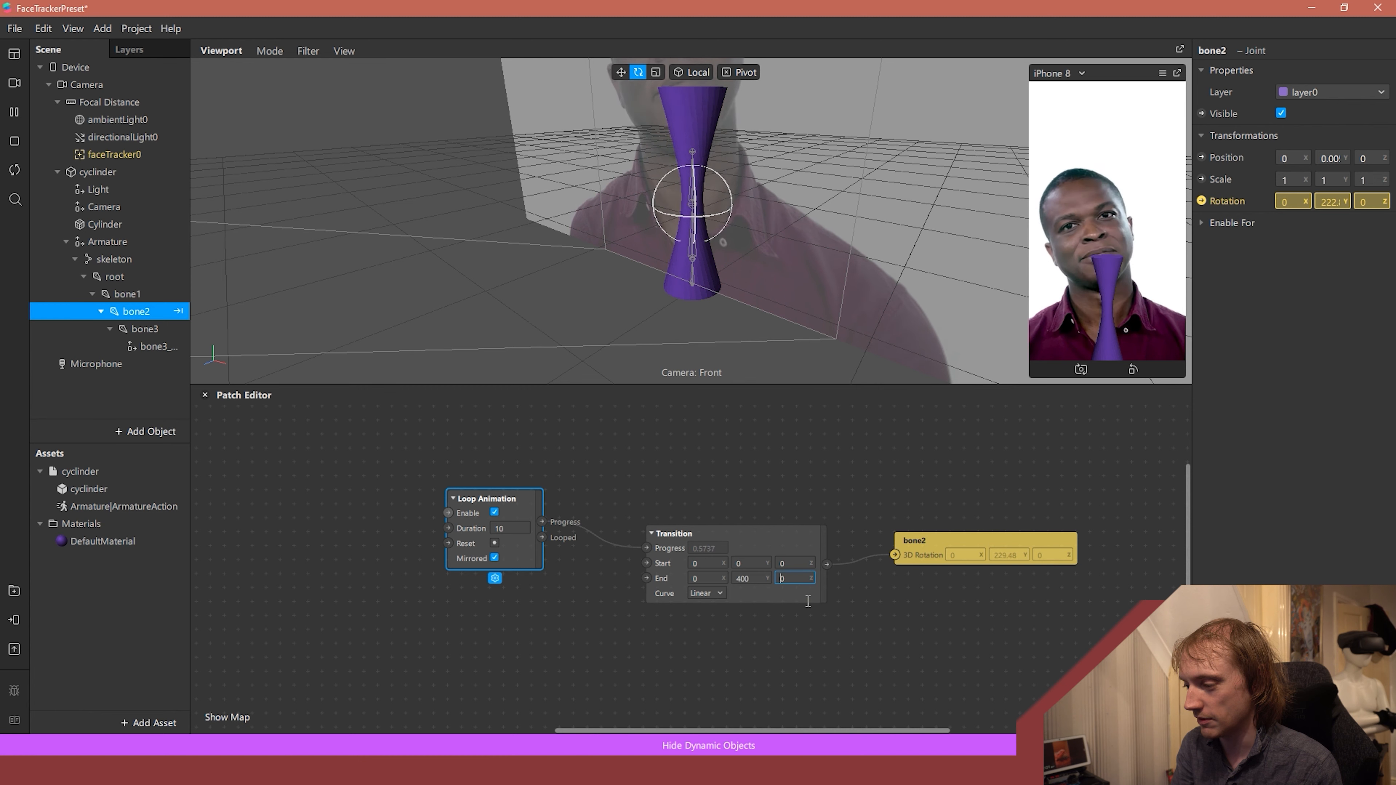
pyautogui.write('90')
pyautogui.press('Return')
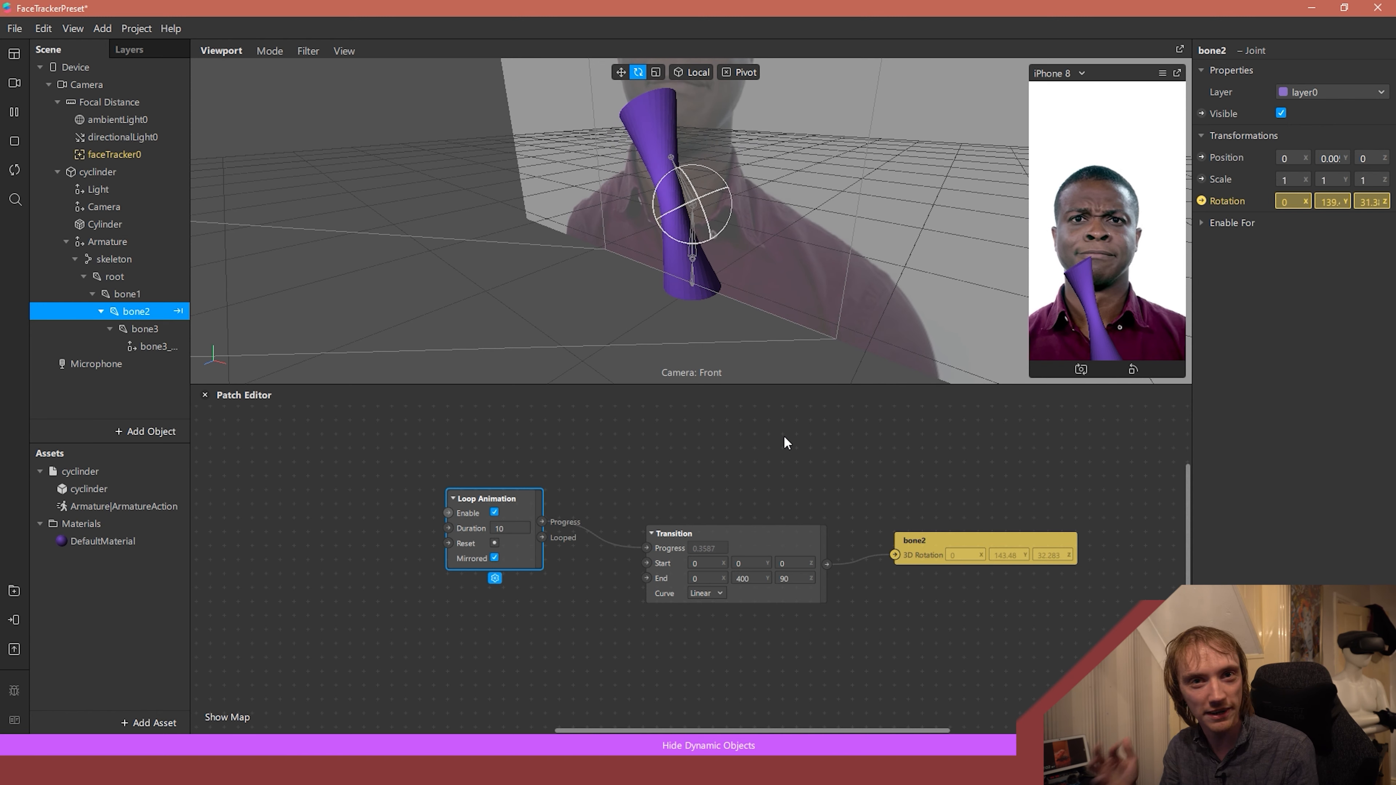
# - Search the patch library for "expo" to look up the exponential patches
pyautogui.rightClick(720, 450)
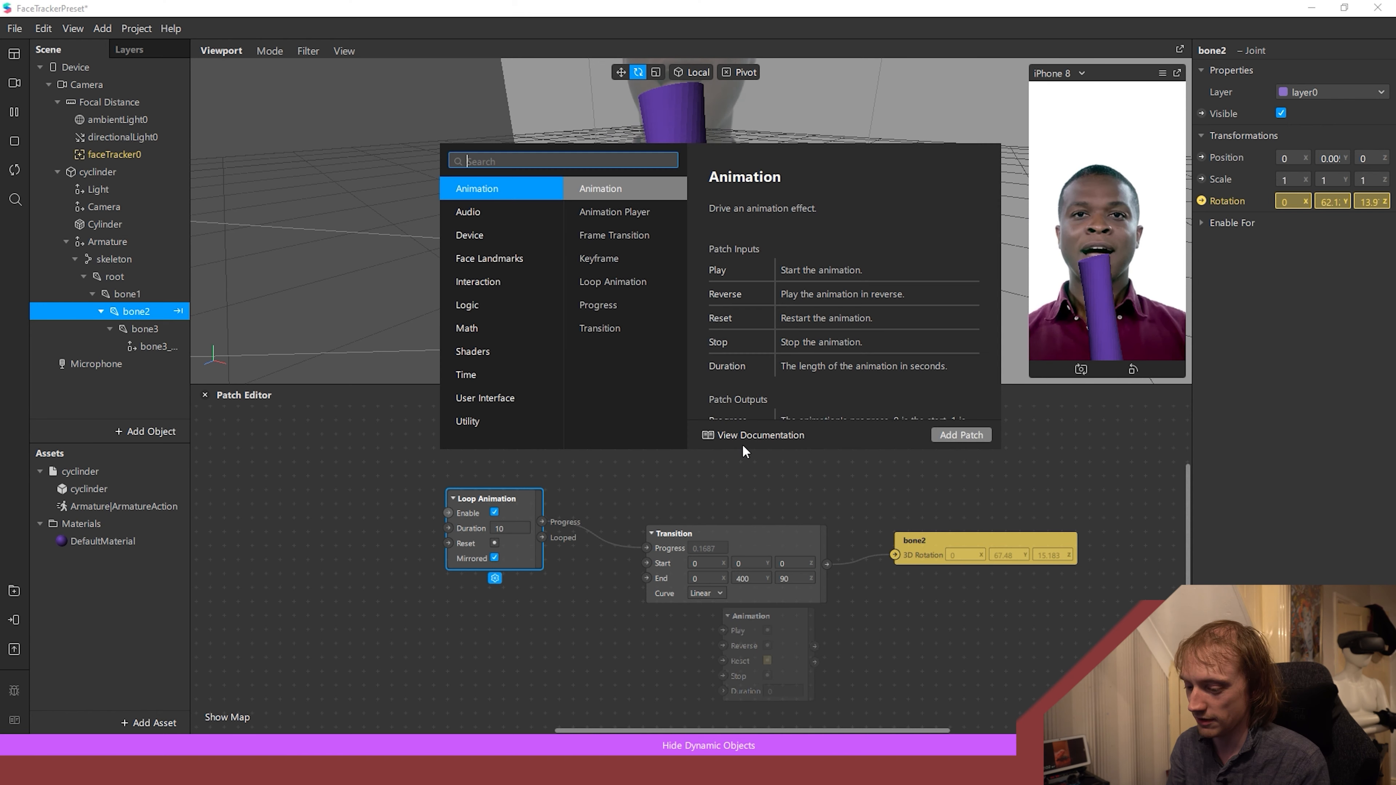
pyautogui.write('expo')
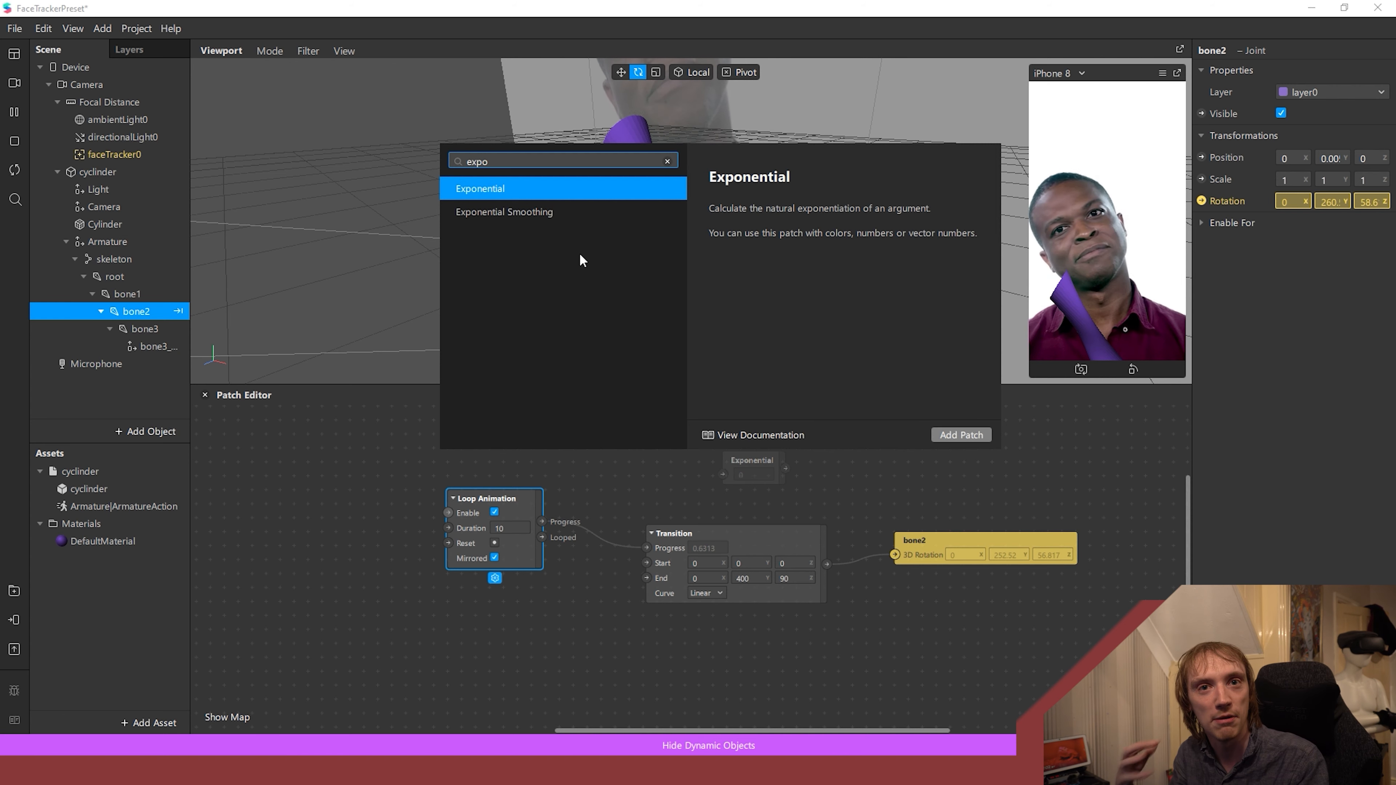
pyautogui.click(269, 184)
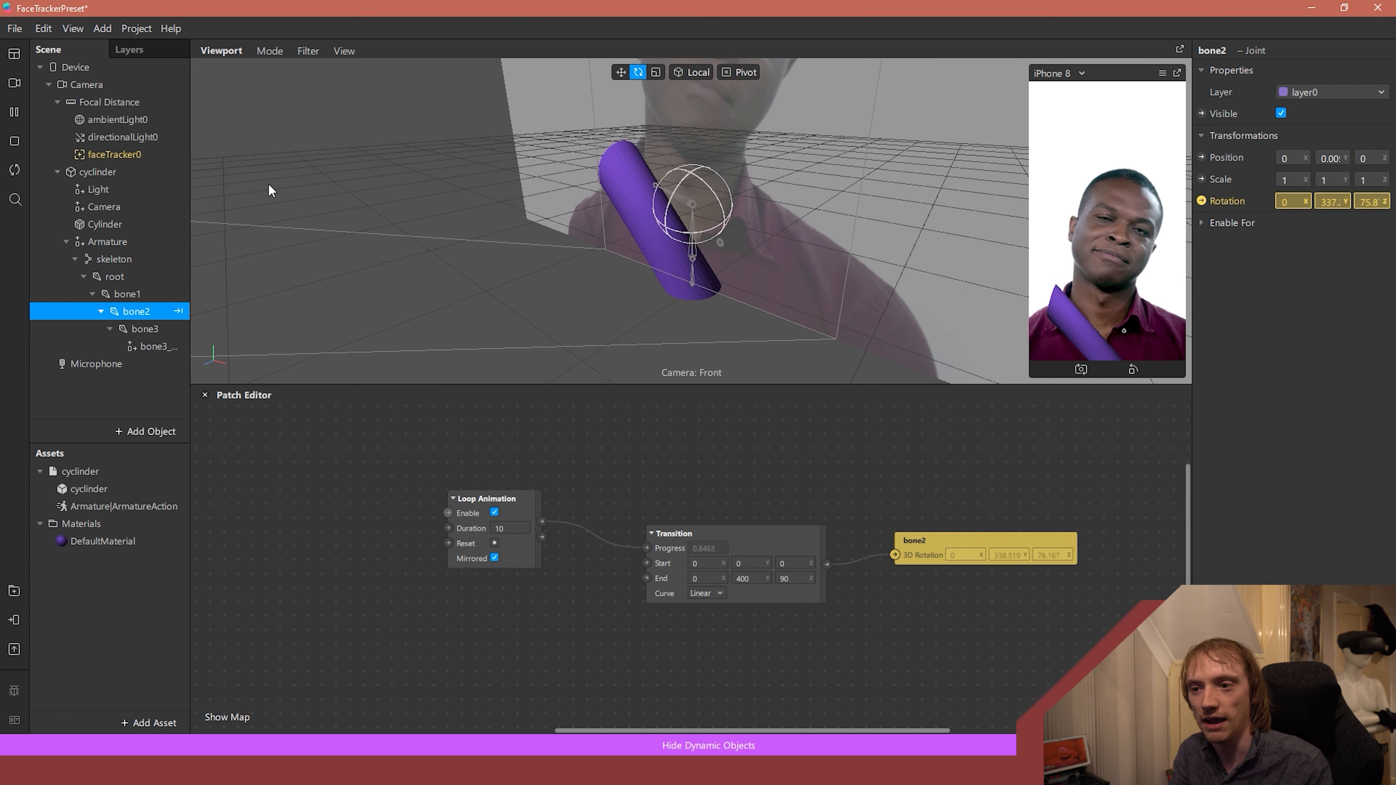
# - Add the faceTracker0 patches to the Patch Editor and arrange them above the Loop Animation chain
pyautogui.moveTo(115, 155); pyautogui.dragTo(303, 527)
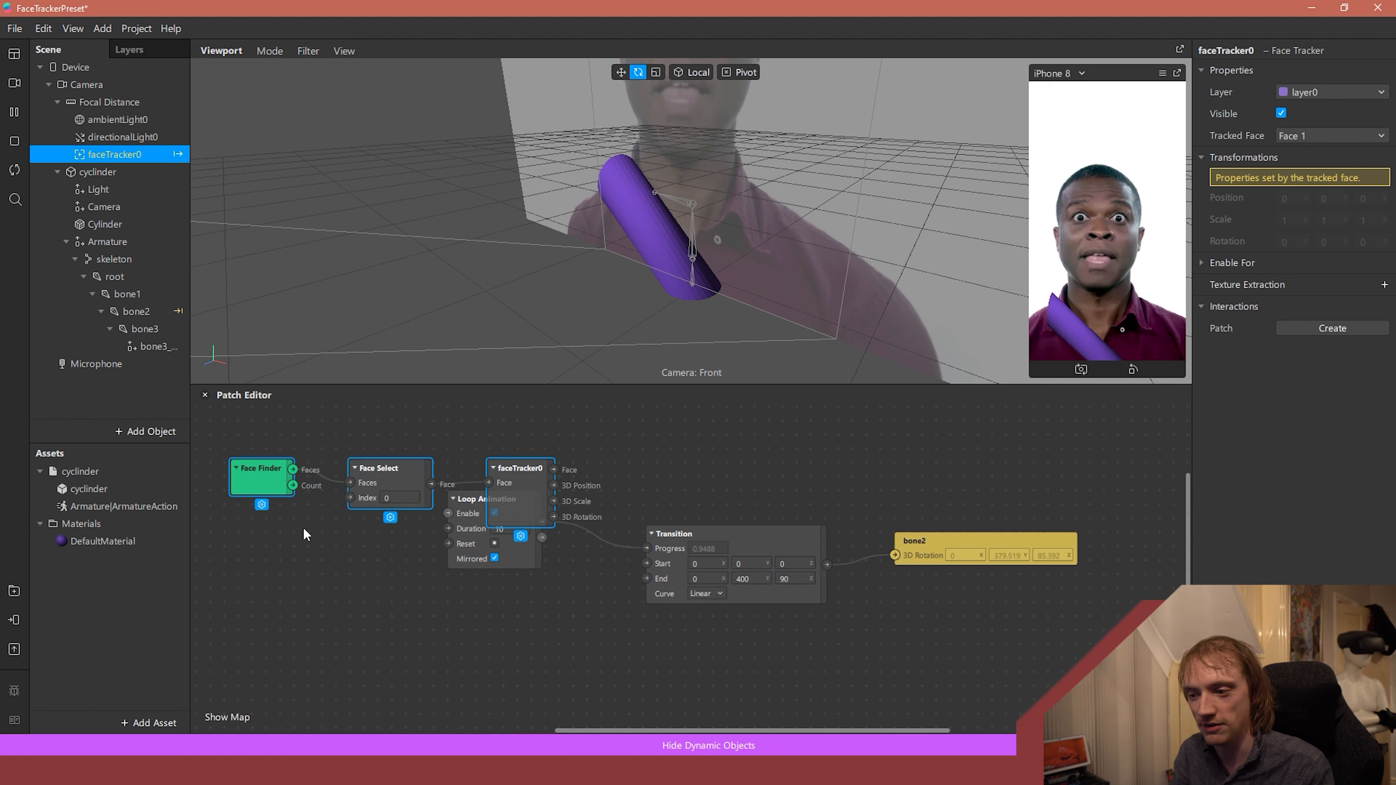
pyautogui.moveTo(503, 468); pyautogui.dragTo(673, 470)
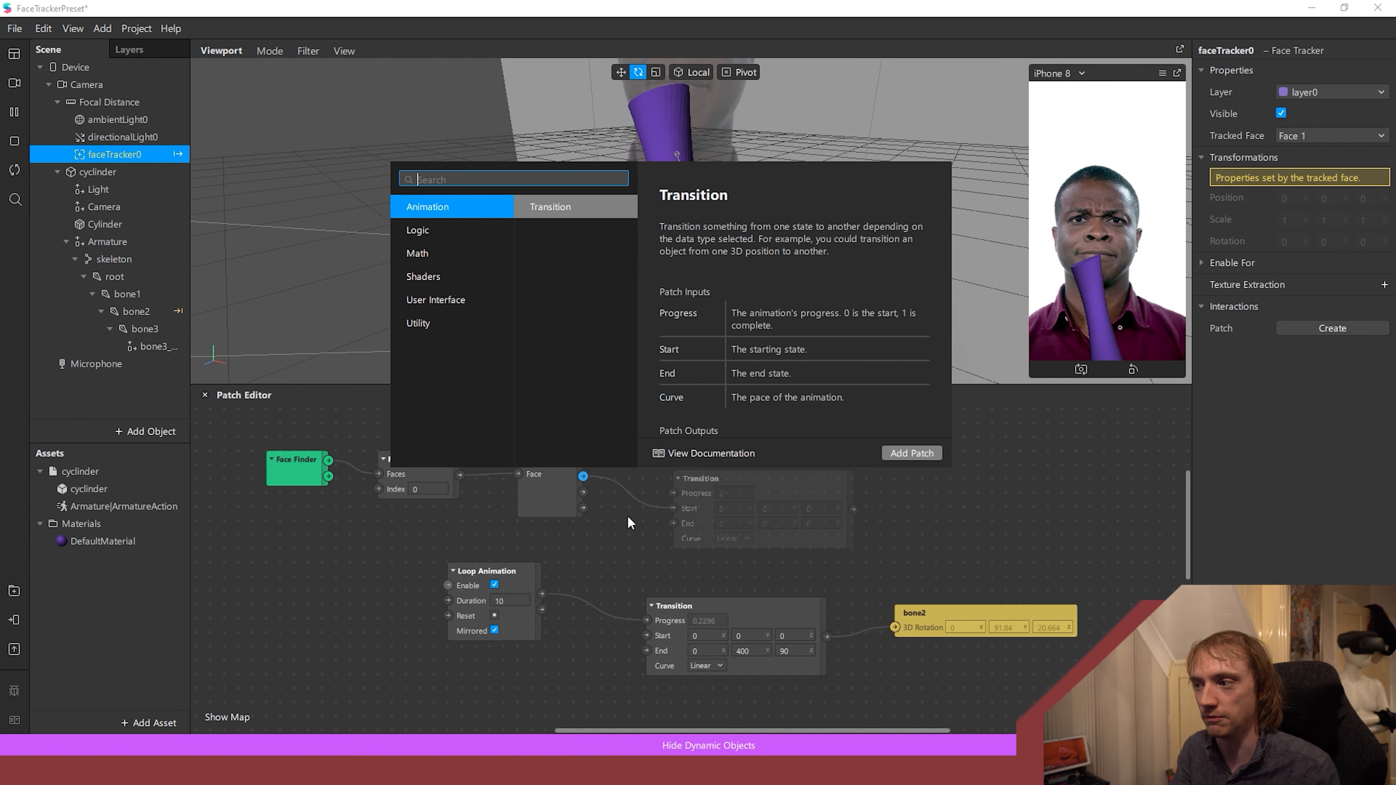
pyautogui.click(486, 511)
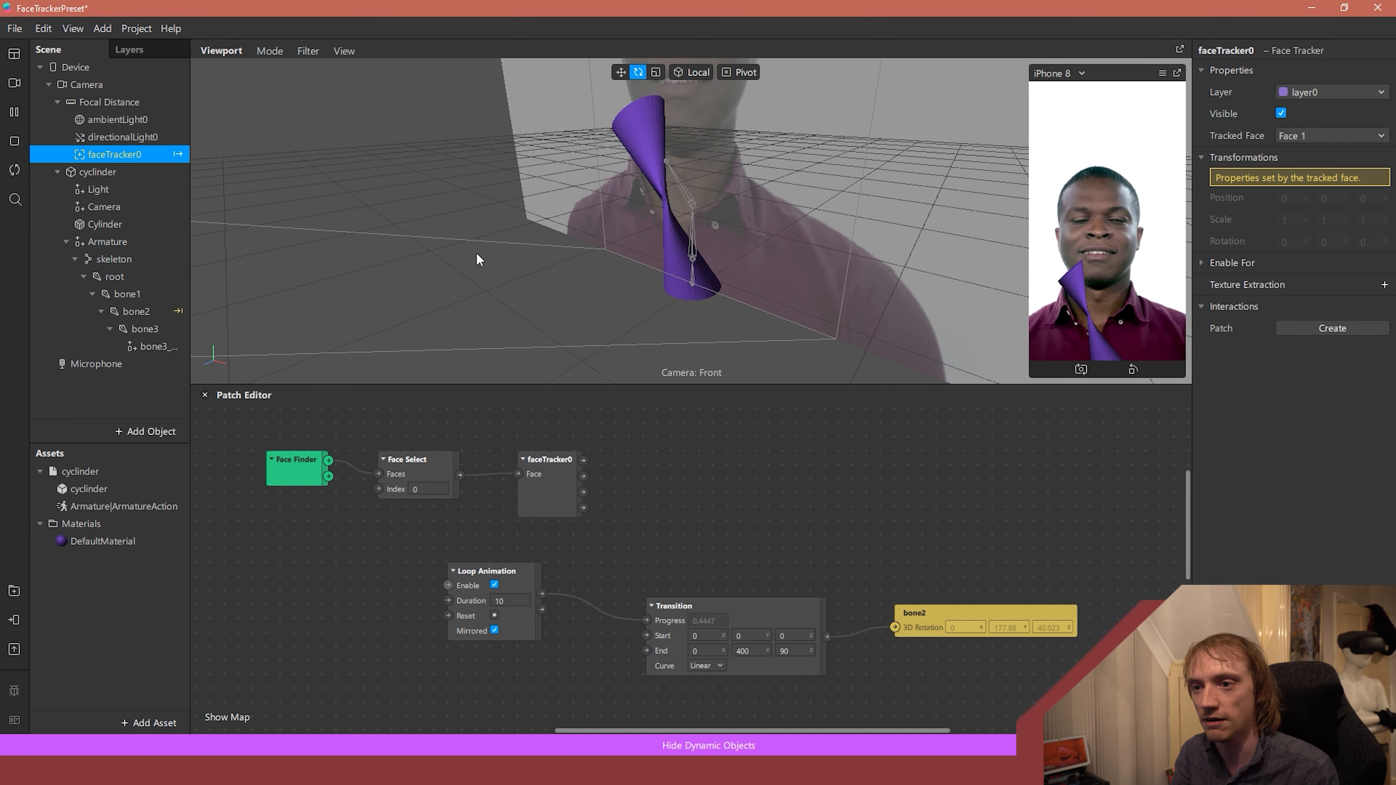
# - Pause the preview video and move the bone2 joint sideways away from the cylinder's axis to deform the mesh
pyautogui.click(138, 310)
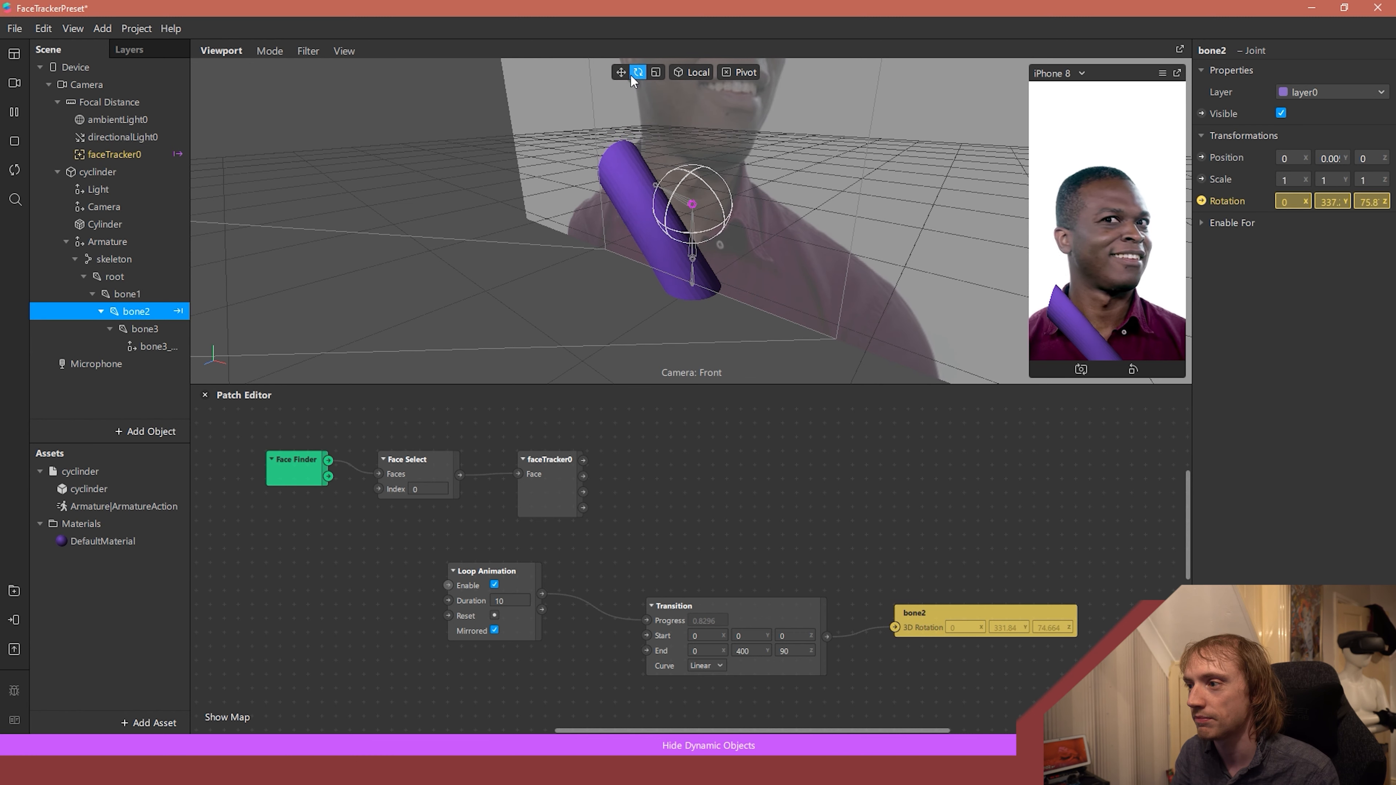
pyautogui.click(11, 113)
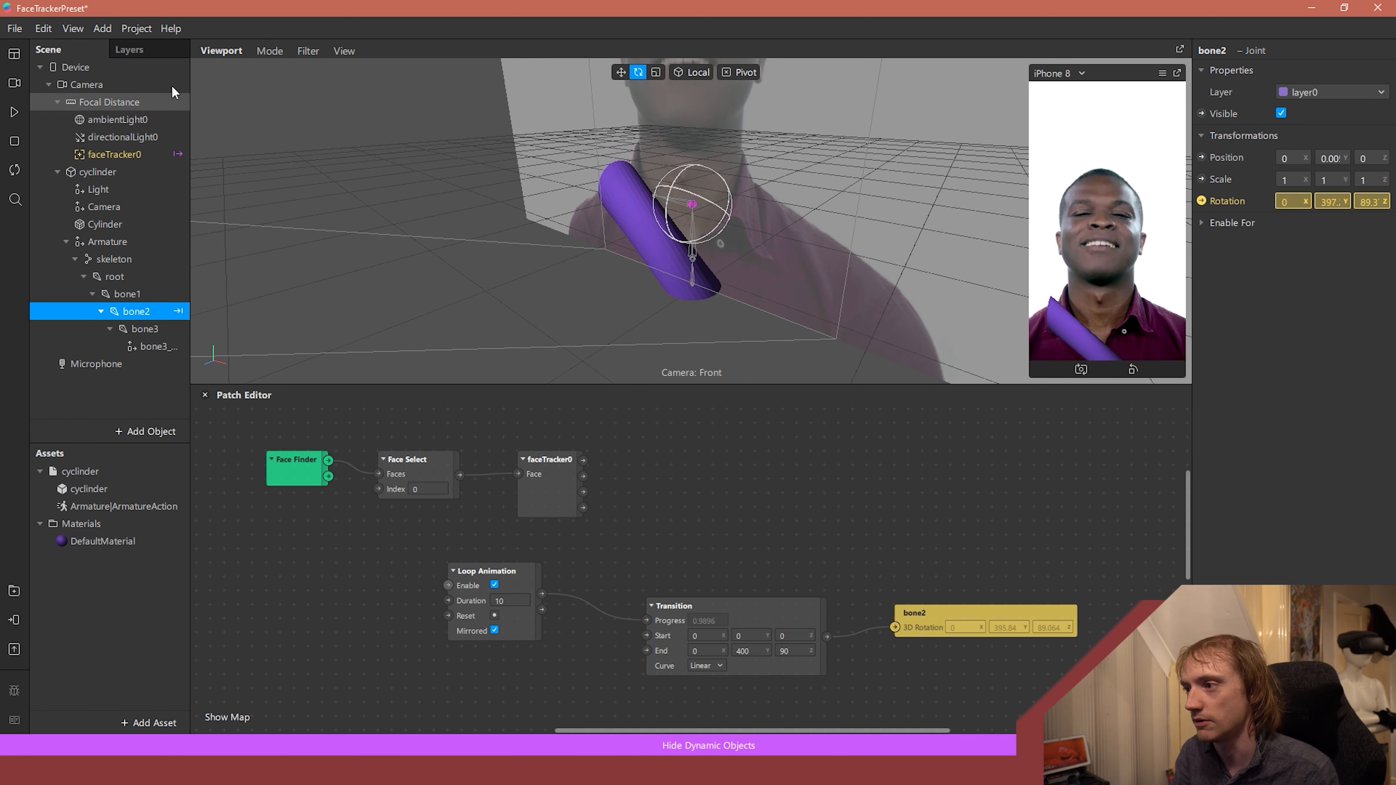
pyautogui.click(619, 72)
pyautogui.moveTo(660, 196); pyautogui.dragTo(951, 294)
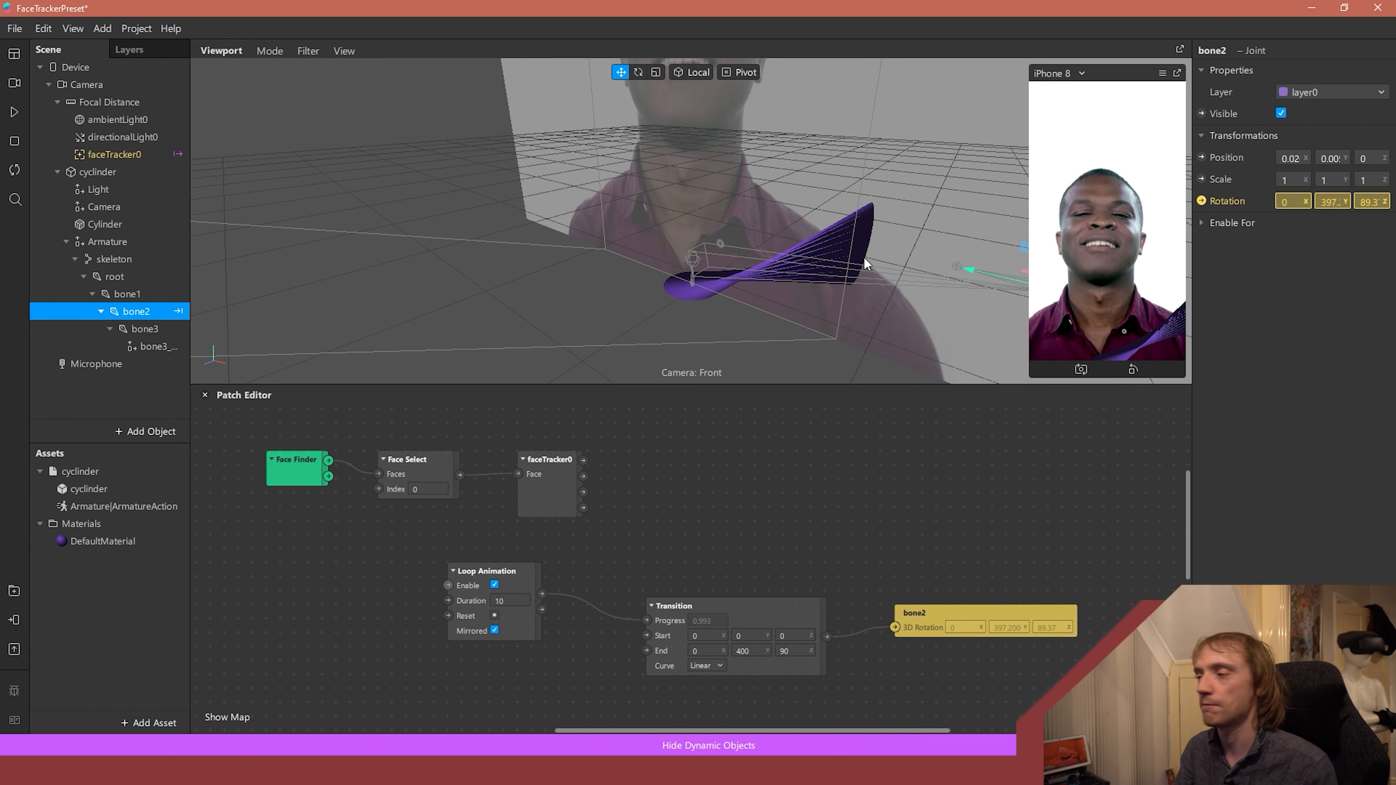
pyautogui.moveTo(971, 273); pyautogui.dragTo(739, 221)
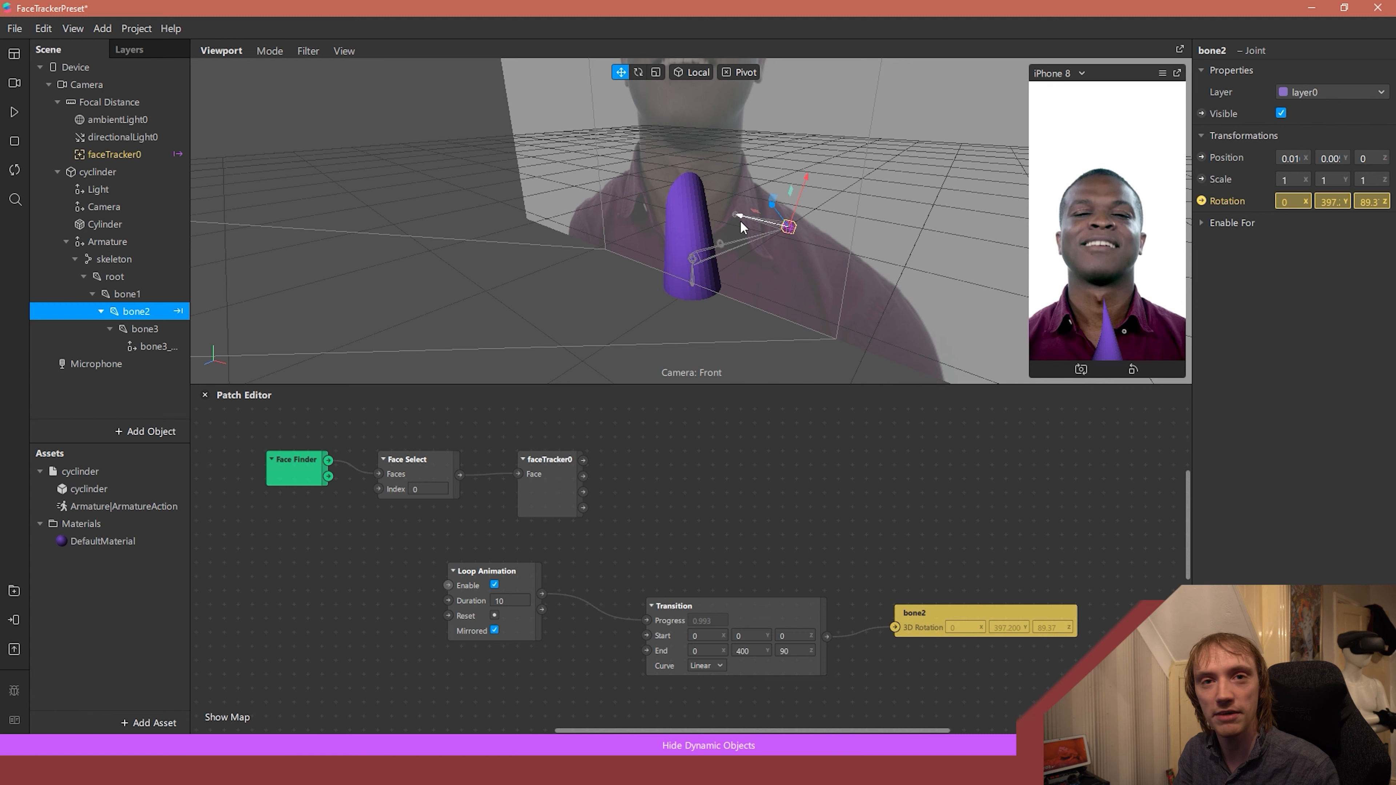